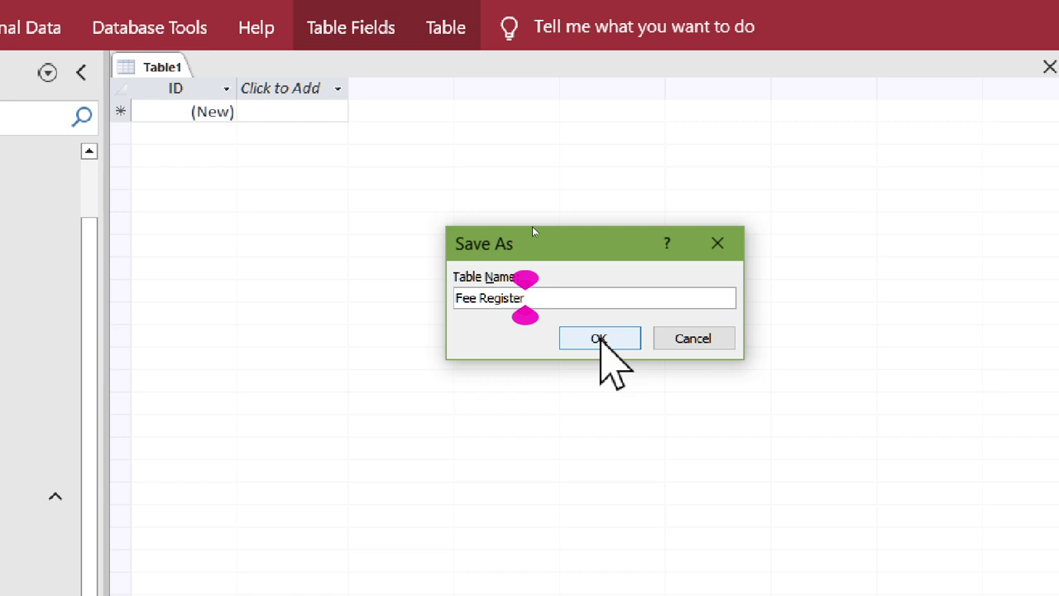
- Decline replacing Fee Register, cancel the save, and close the new table unsaved
click(599, 339)
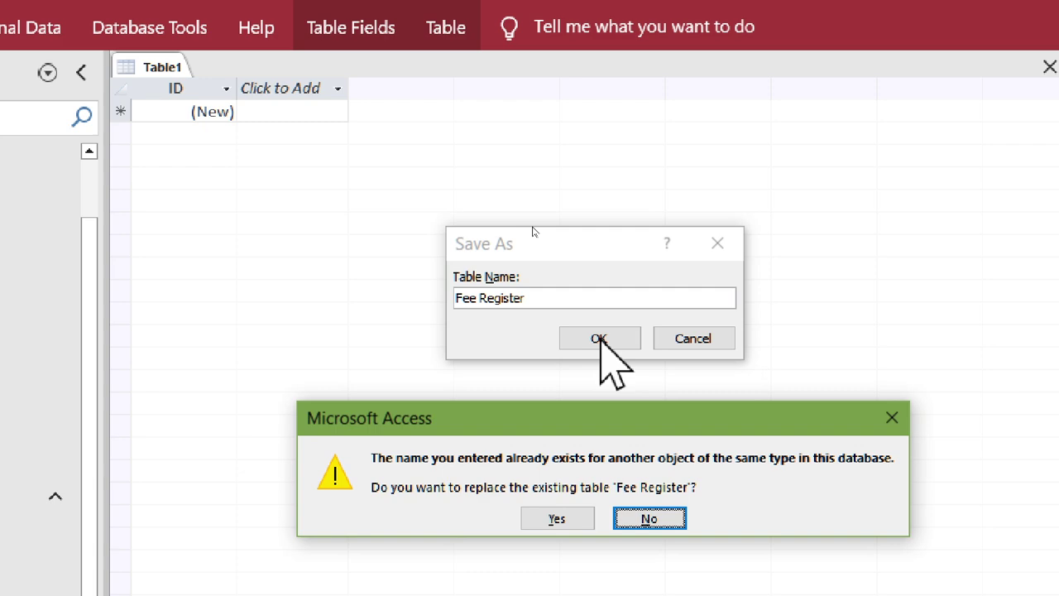
key(Return)
click(695, 341)
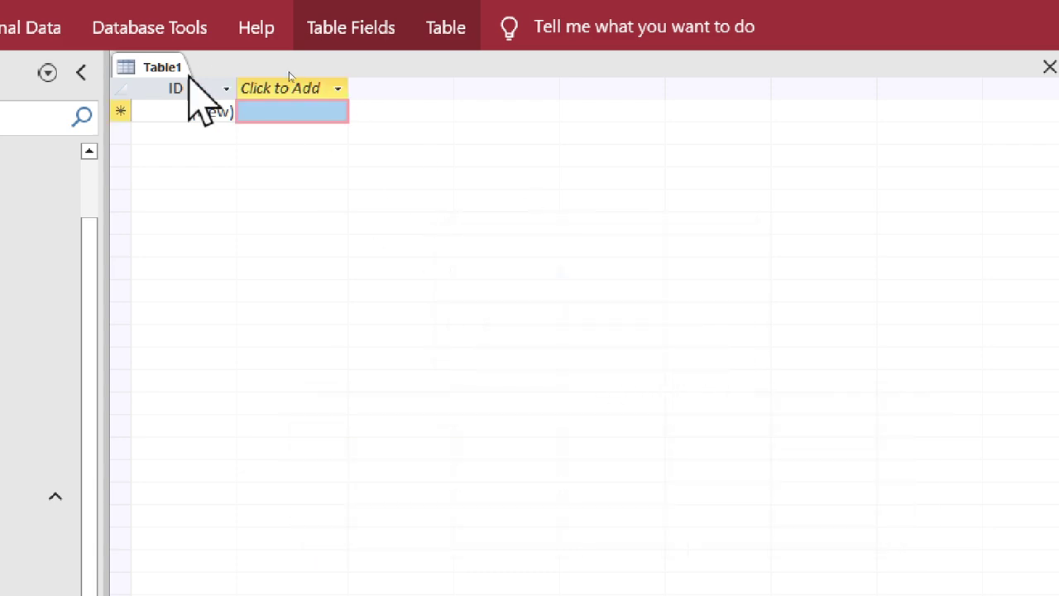
right_click(166, 72)
click(213, 128)
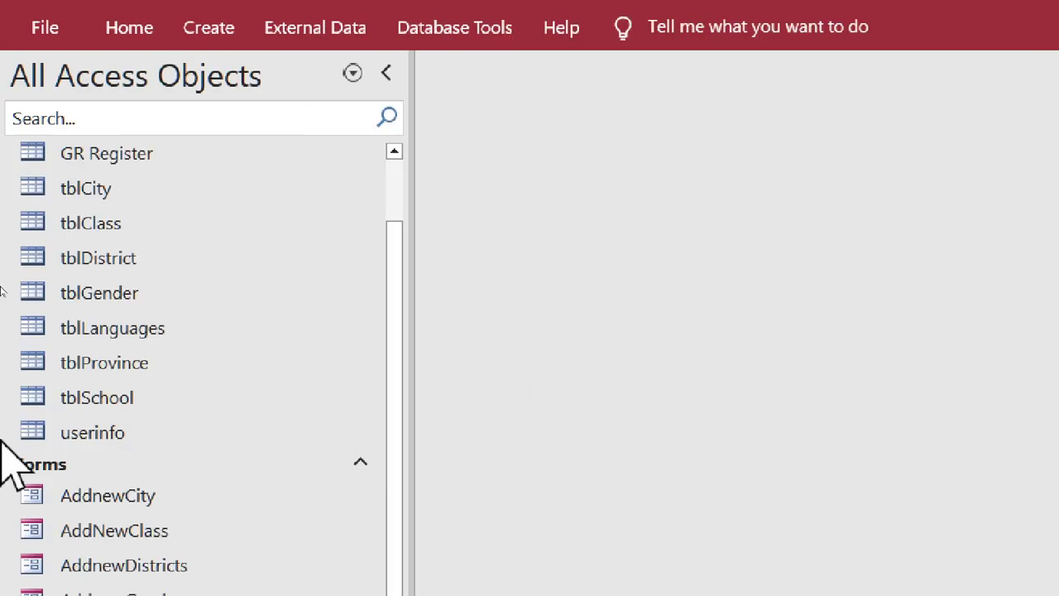
- Delete the existing Fee Register table from the Navigation Pane
scroll(108, 265, up, 1)
right_click(135, 180)
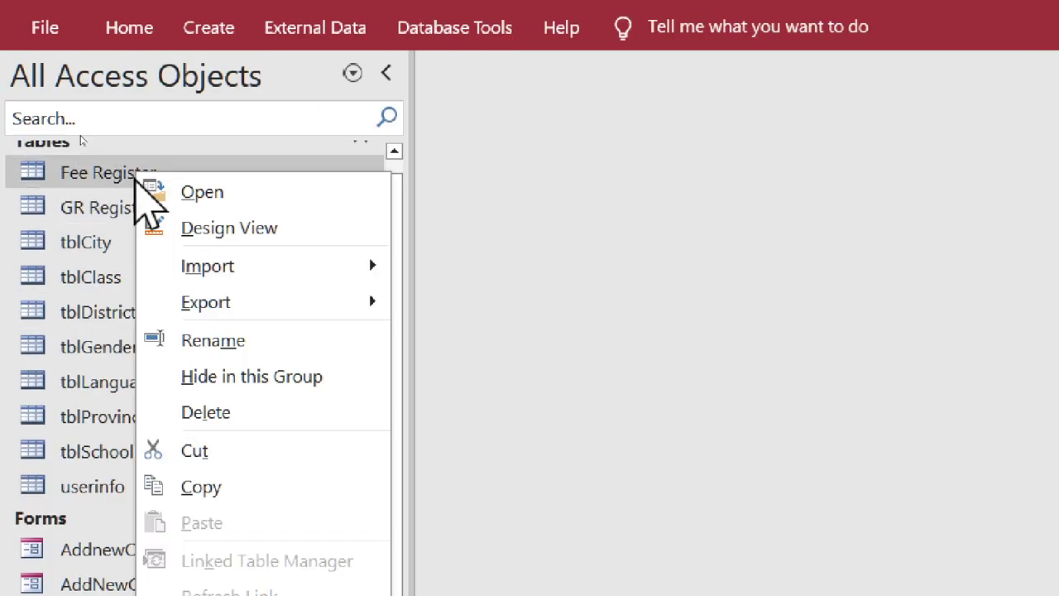
click(240, 414)
click(823, 517)
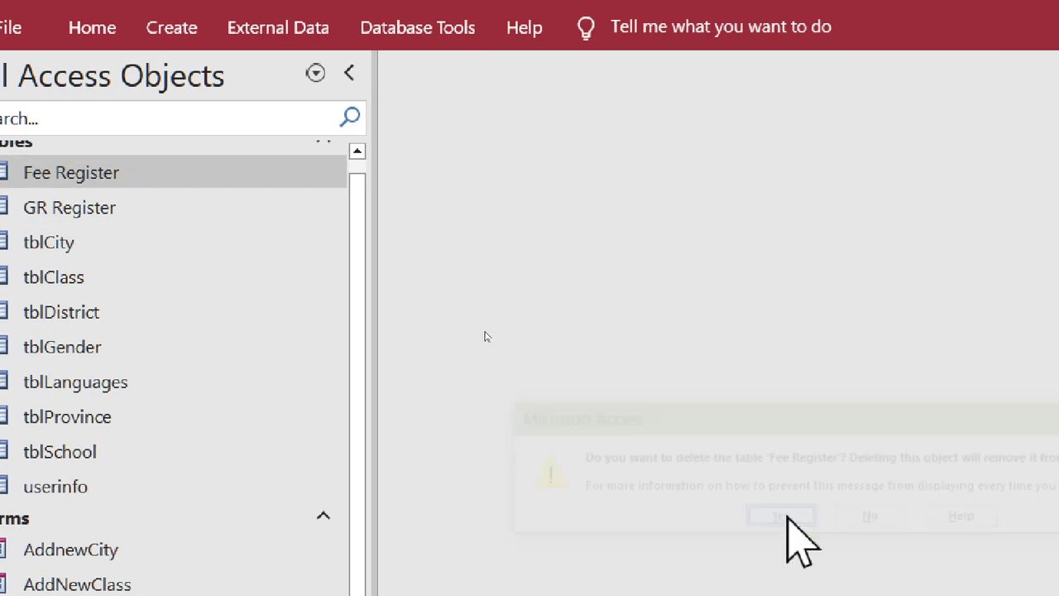
- Create a blank table and save it as 'Fee Register'
click(171, 27)
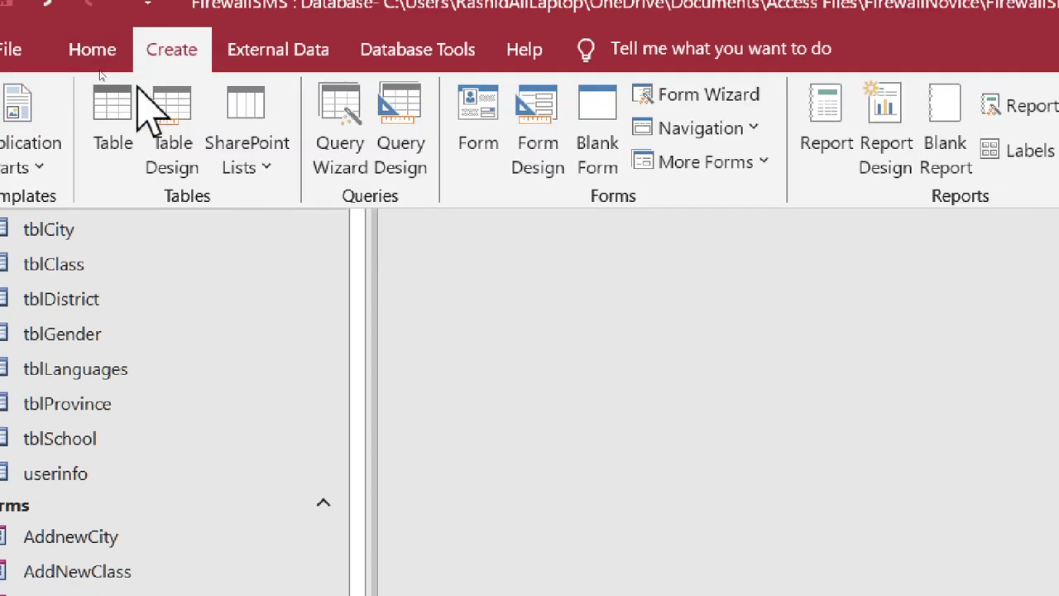
click(98, 136)
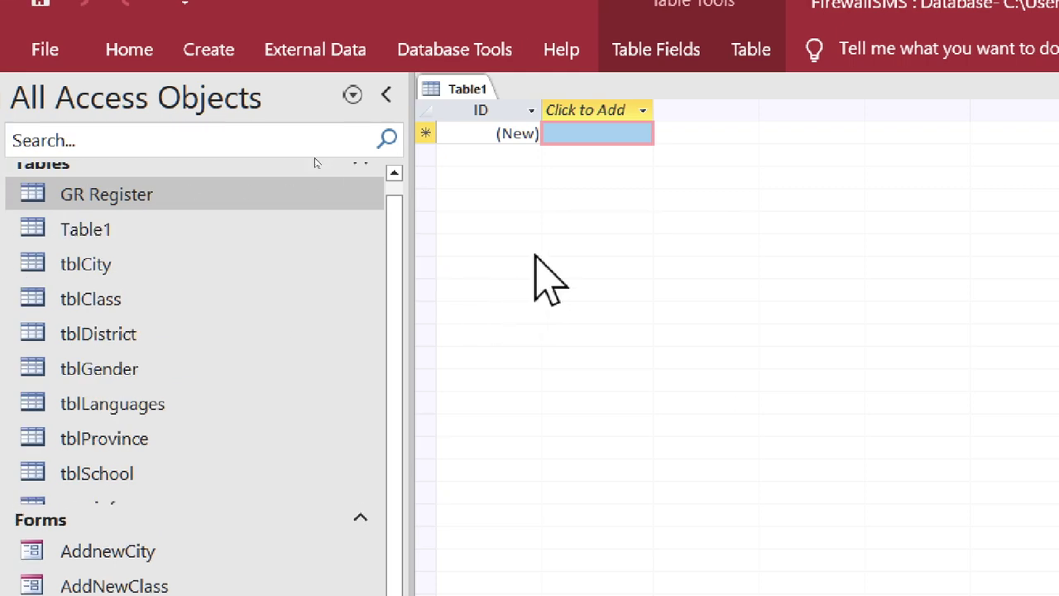
key(ctrl+s)
text(Fee)
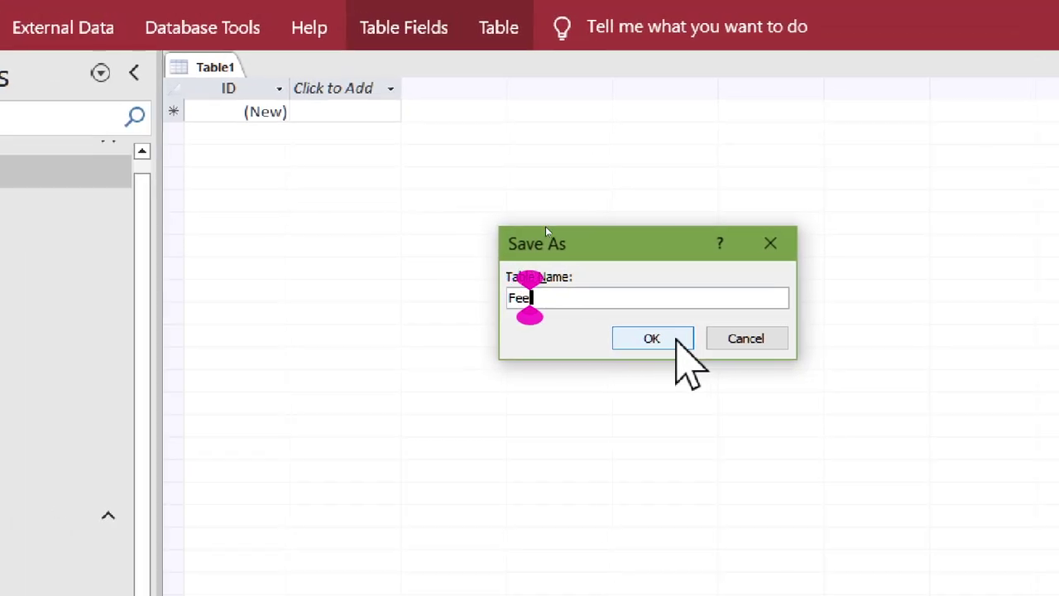
text( Register)
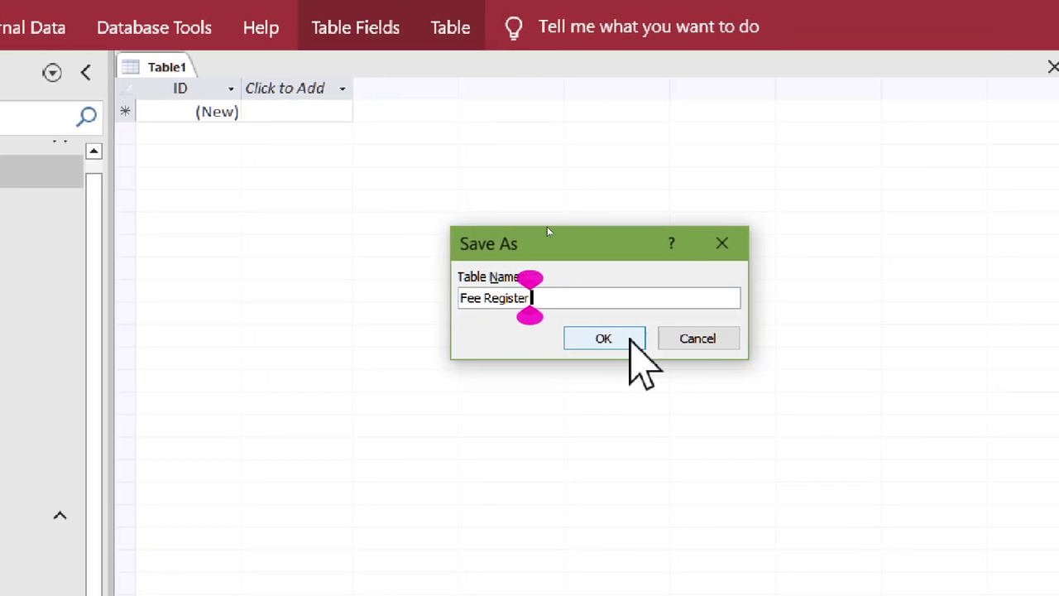
click(631, 337)
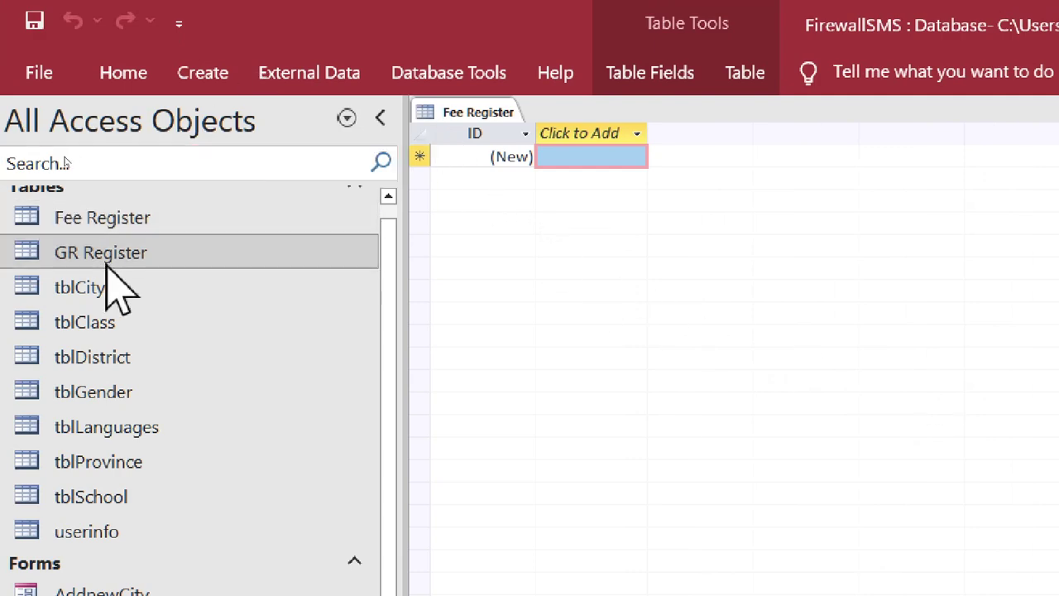
- Open the Fee Register table and switch it to Design View
right_click(96, 220)
click(131, 248)
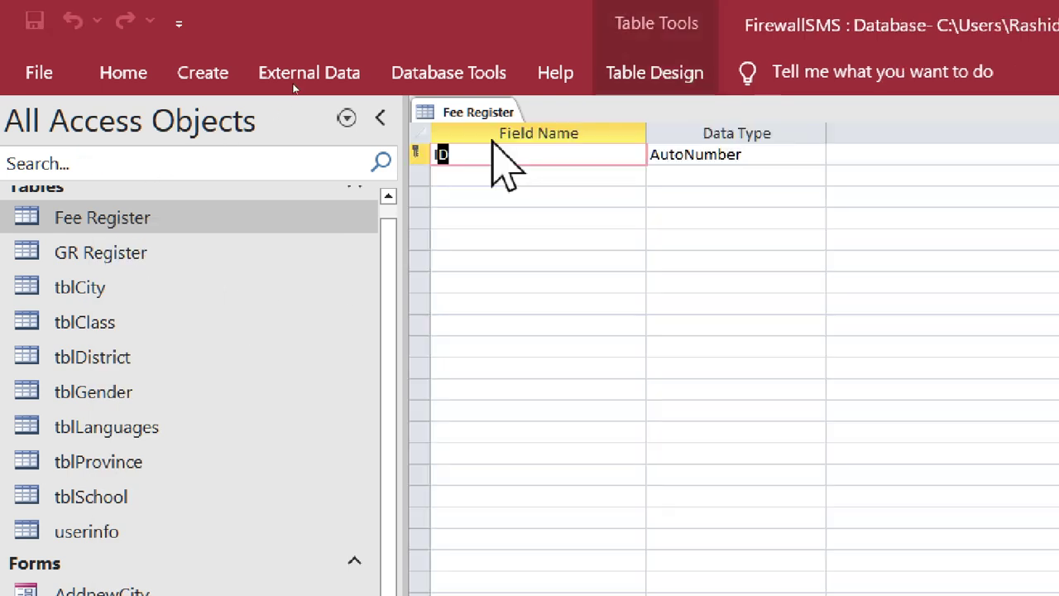
click(496, 156)
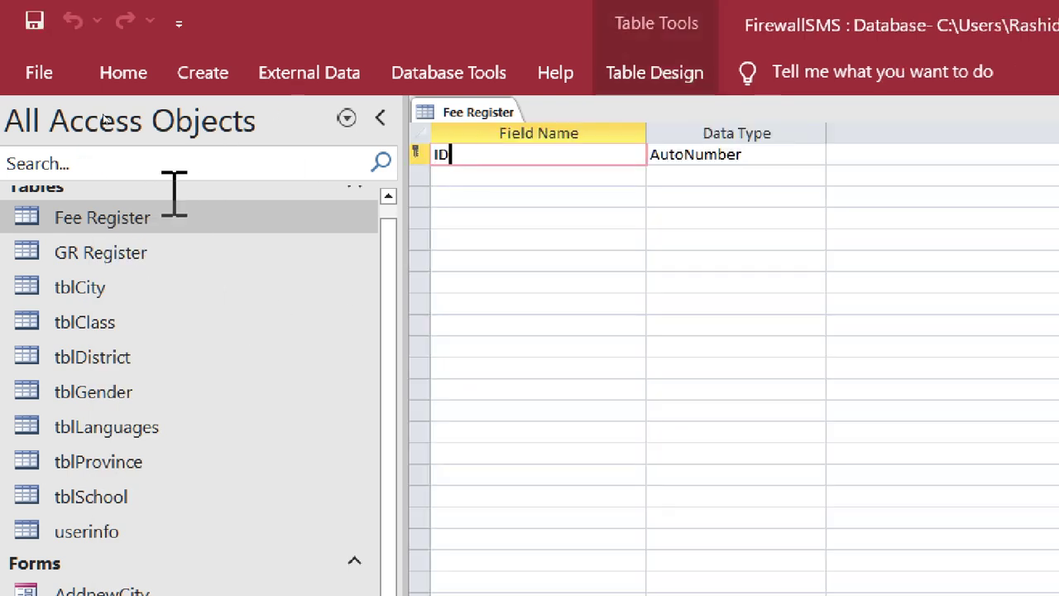
- Rename the ID field to ReceiptNo, leaving its data type as AutoNumber
key(BackSpace)
key(BackSpace)
text(rec)
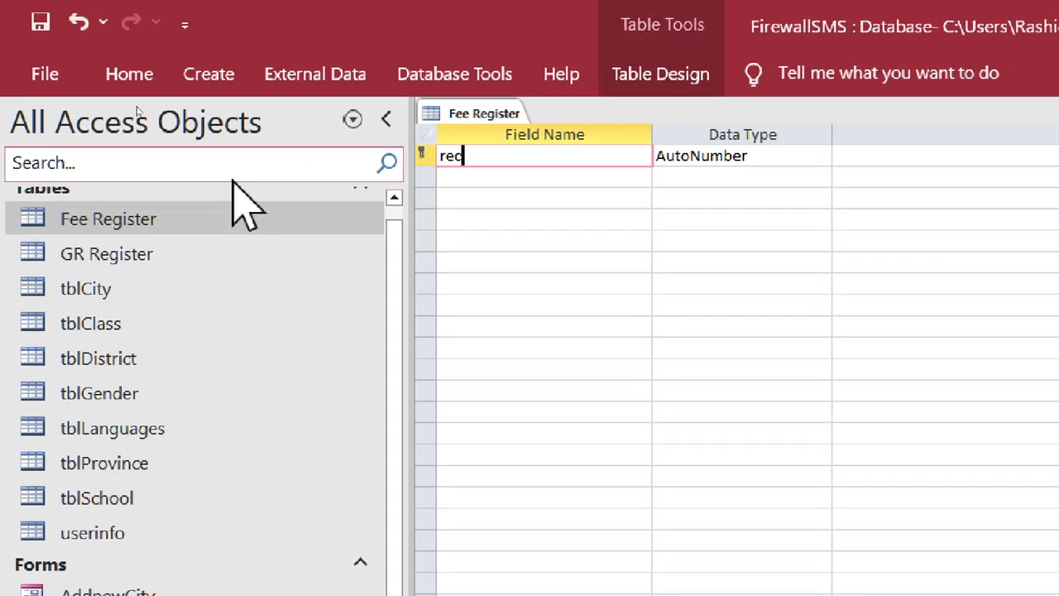
key(BackSpace)
key(BackSpace)
key(BackSpace)
text(Receipt)
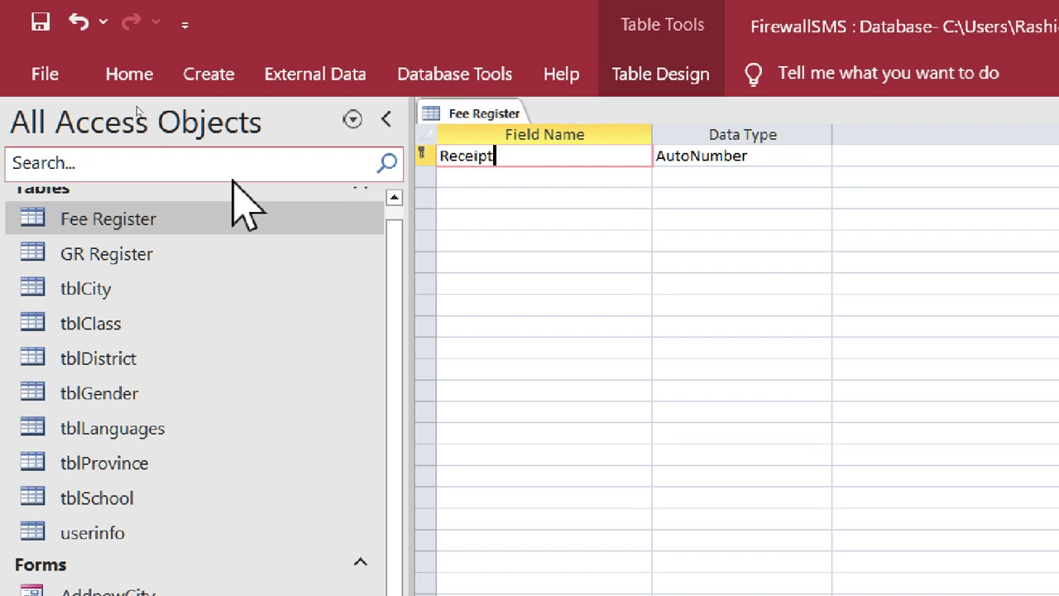
text(No)
key(Tab)
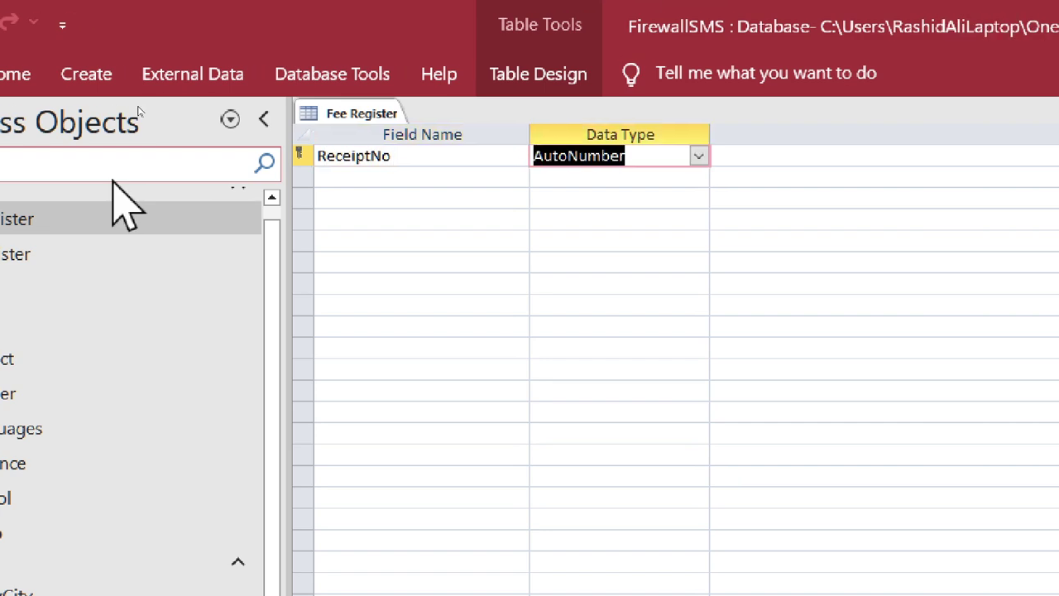
click(649, 153)
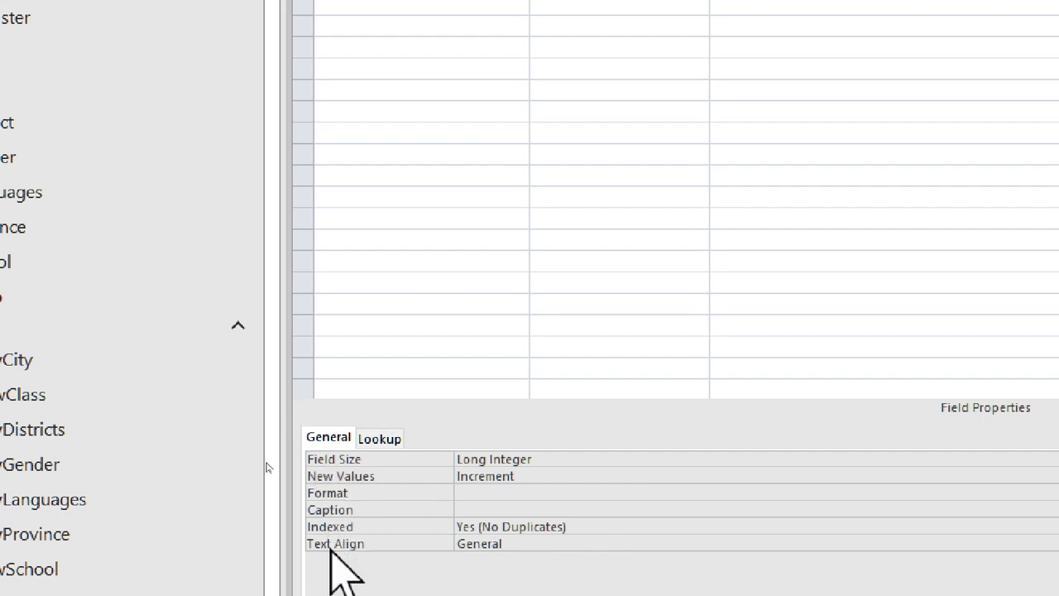
click(336, 461)
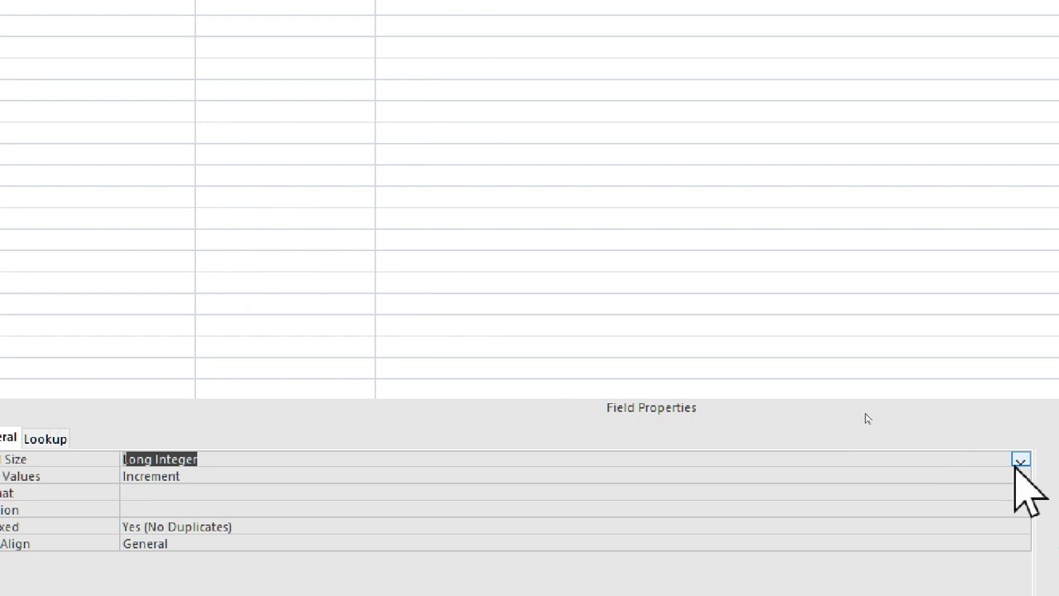
click(1020, 460)
click(1017, 468)
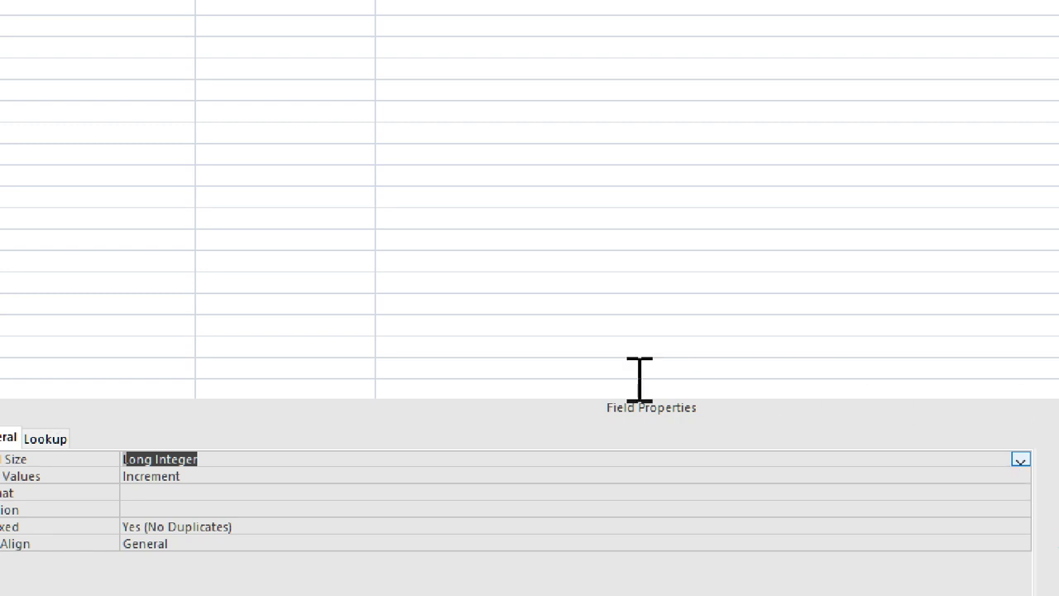
click(2, 478)
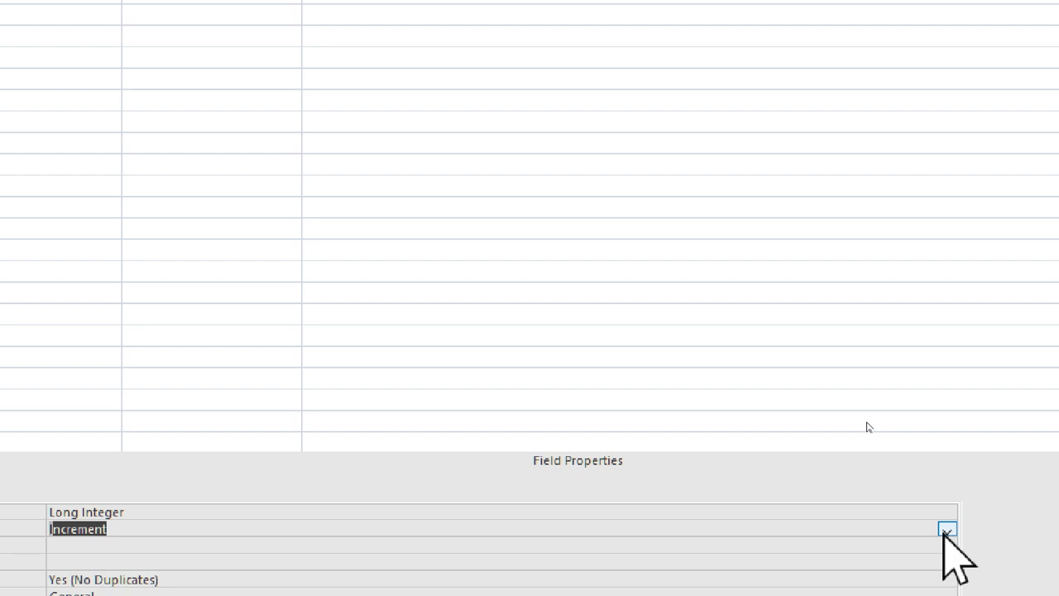
click(946, 530)
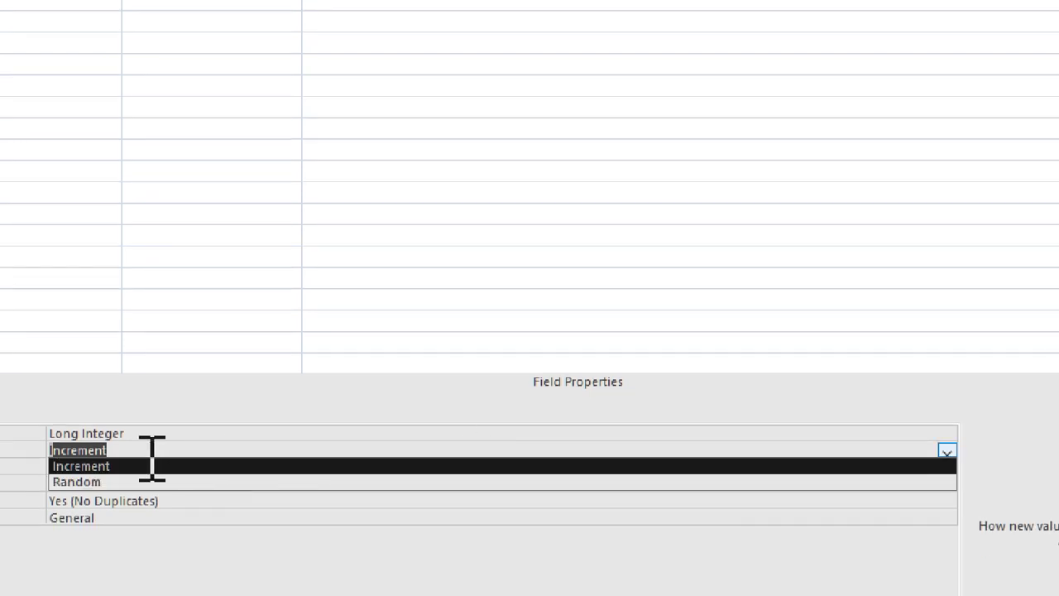
click(82, 545)
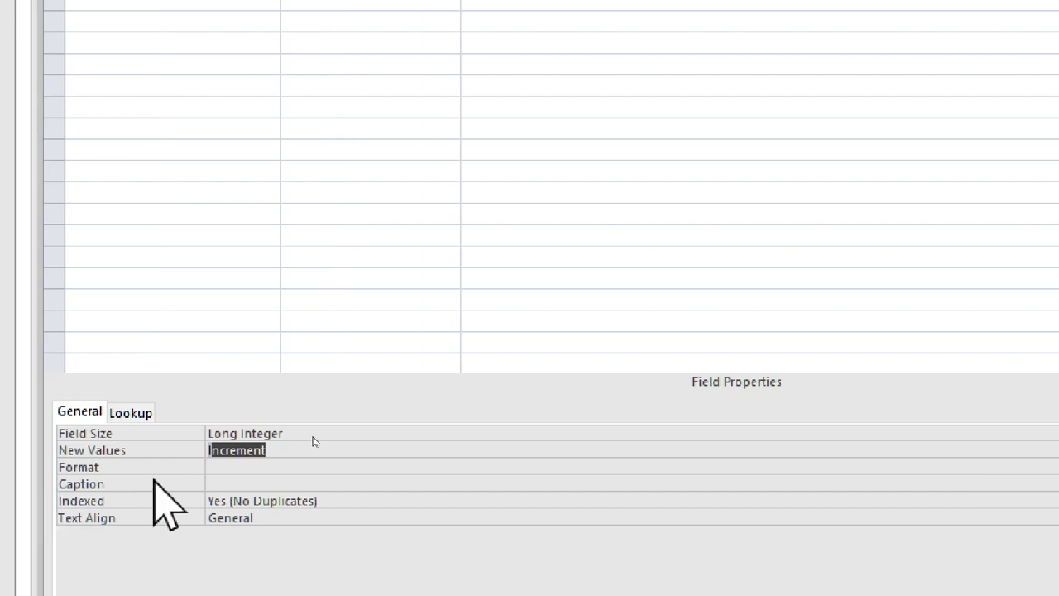
click(120, 466)
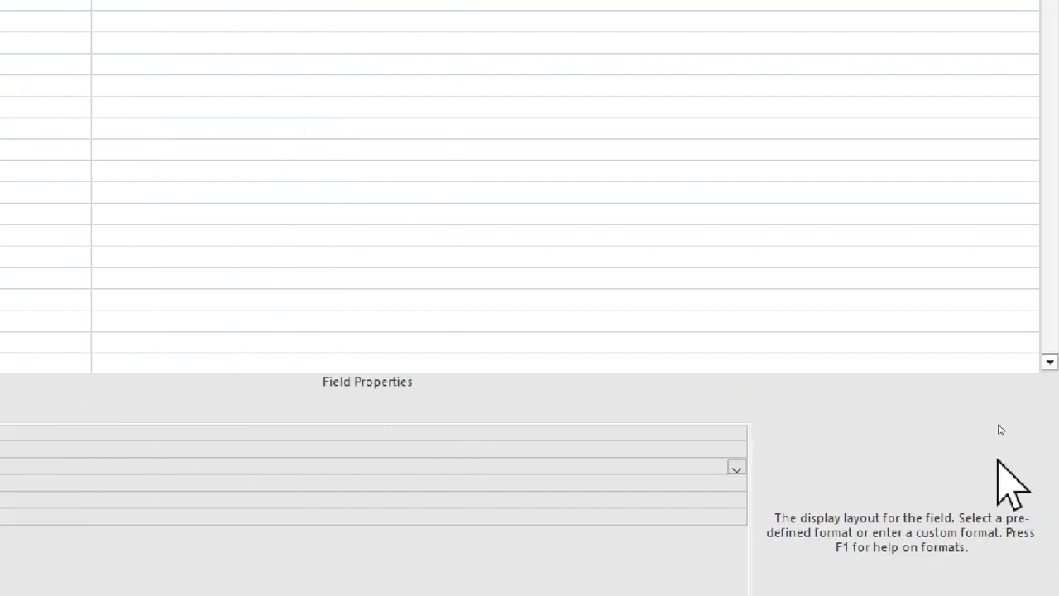
click(736, 468)
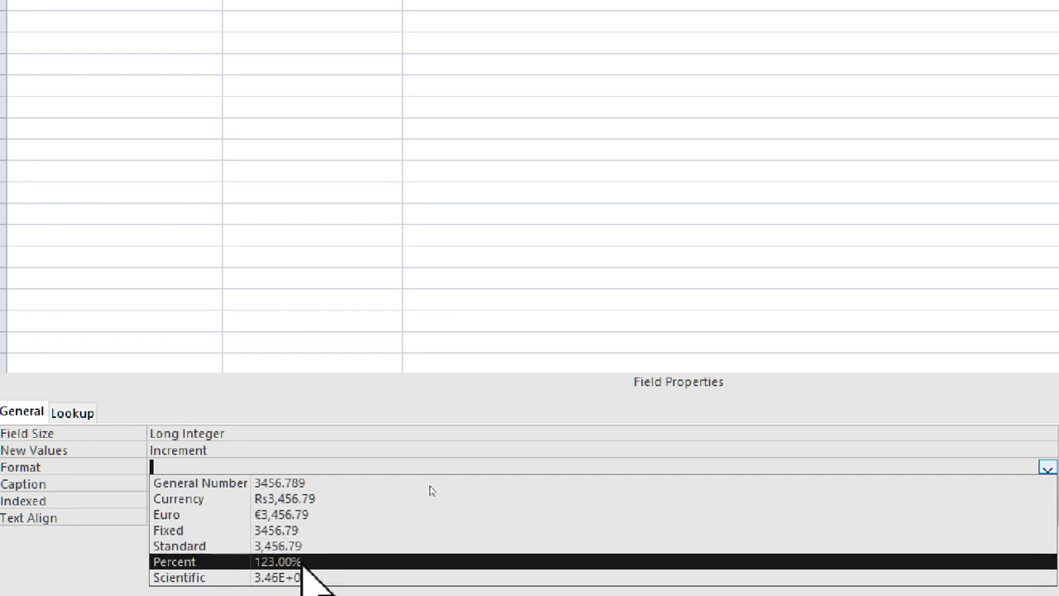
click(40, 570)
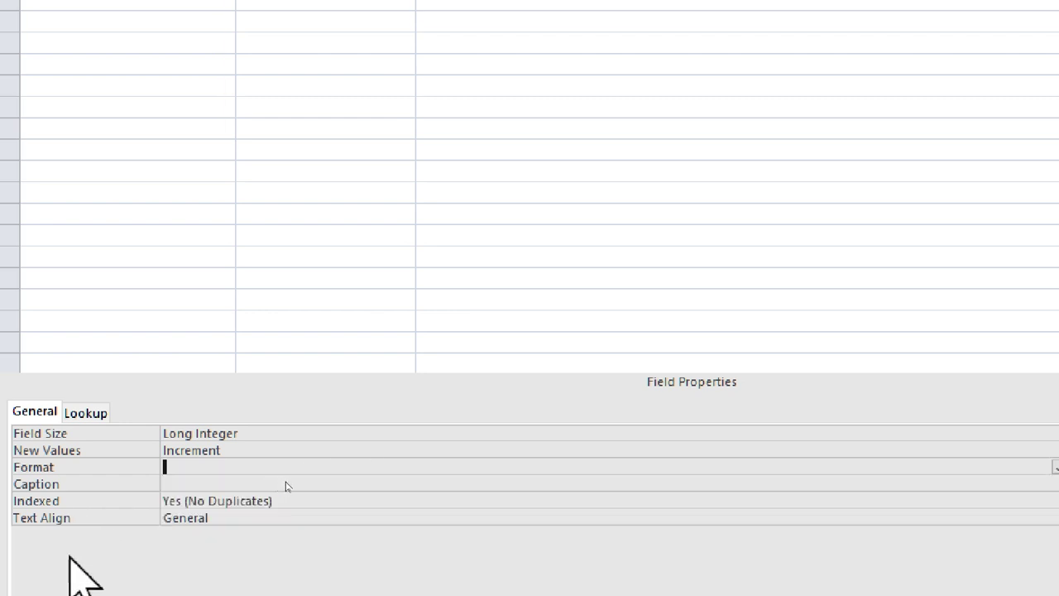
click(239, 486)
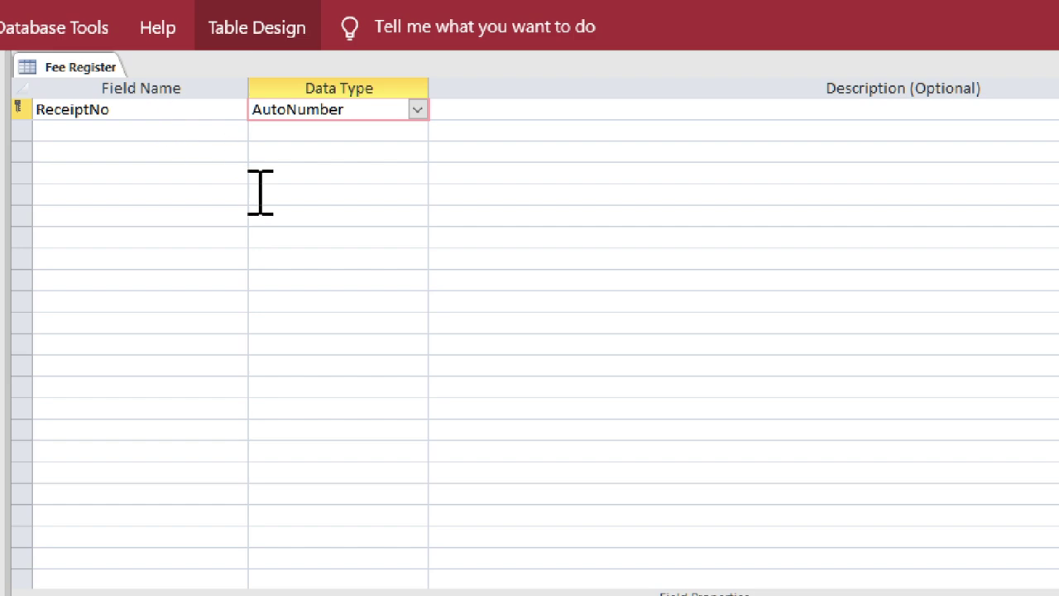
click(229, 477)
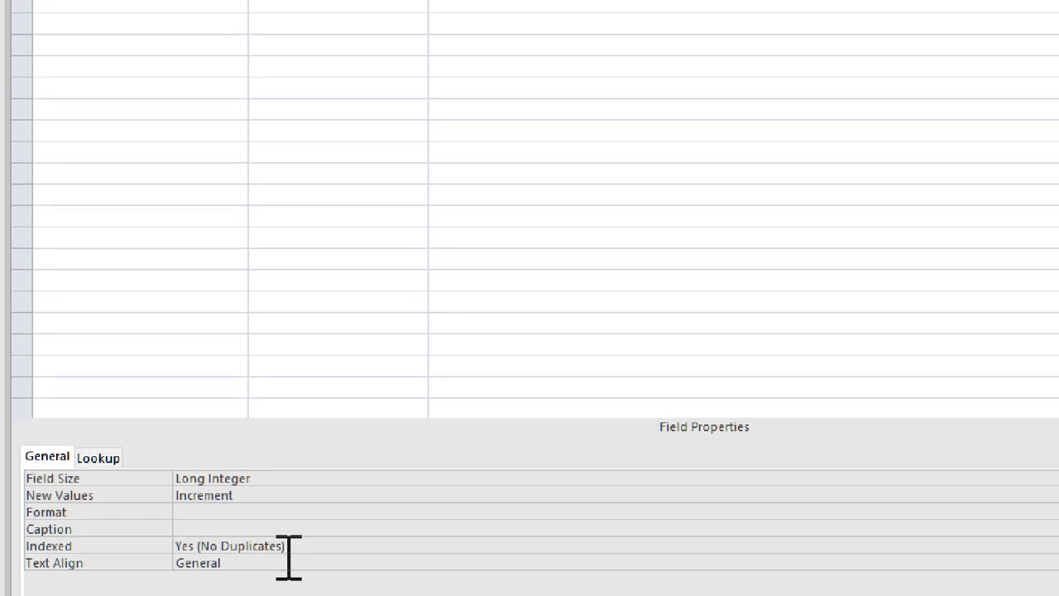
click(291, 548)
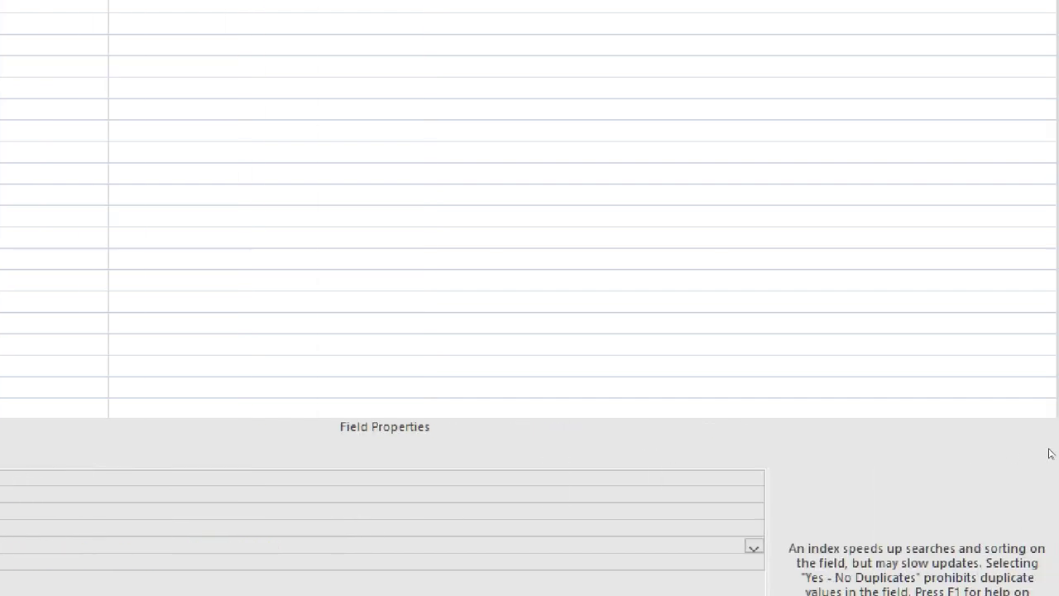
click(752, 538)
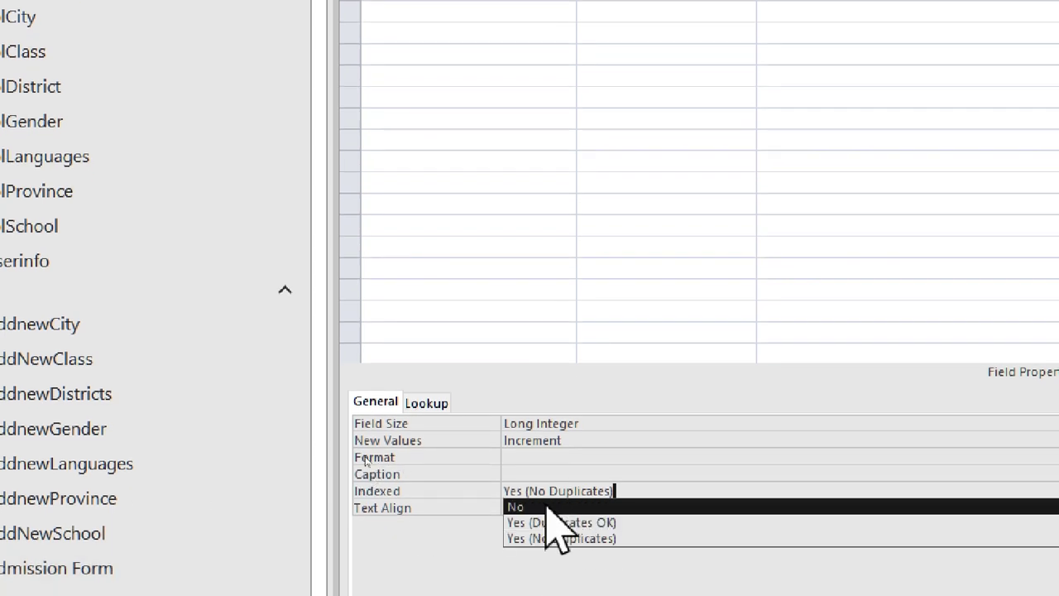
click(396, 588)
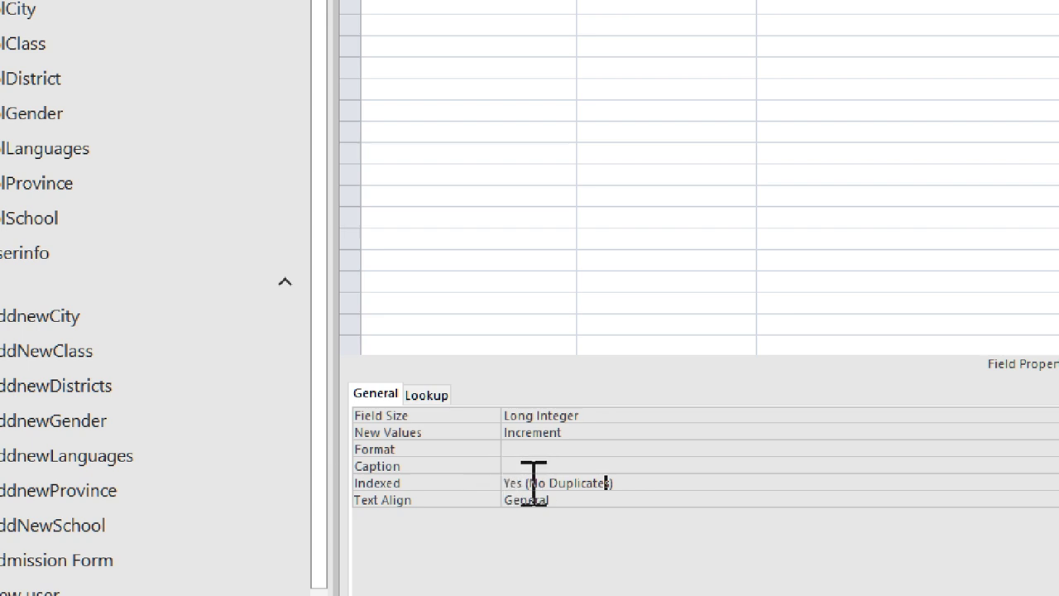
- Keep ReceiptNo's Text Align property at General and move to the second field row
click(620, 501)
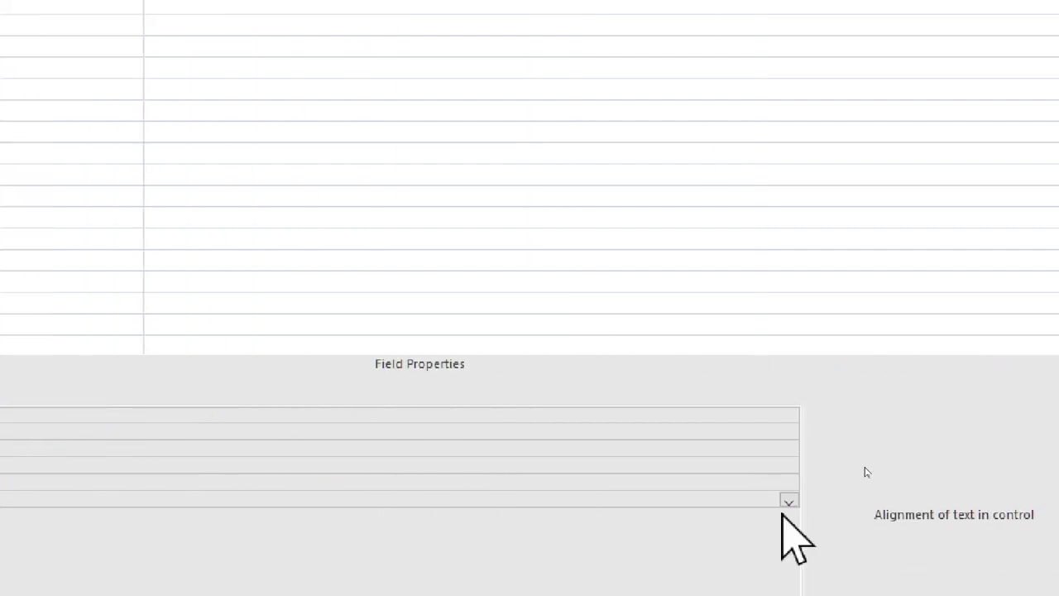
click(788, 502)
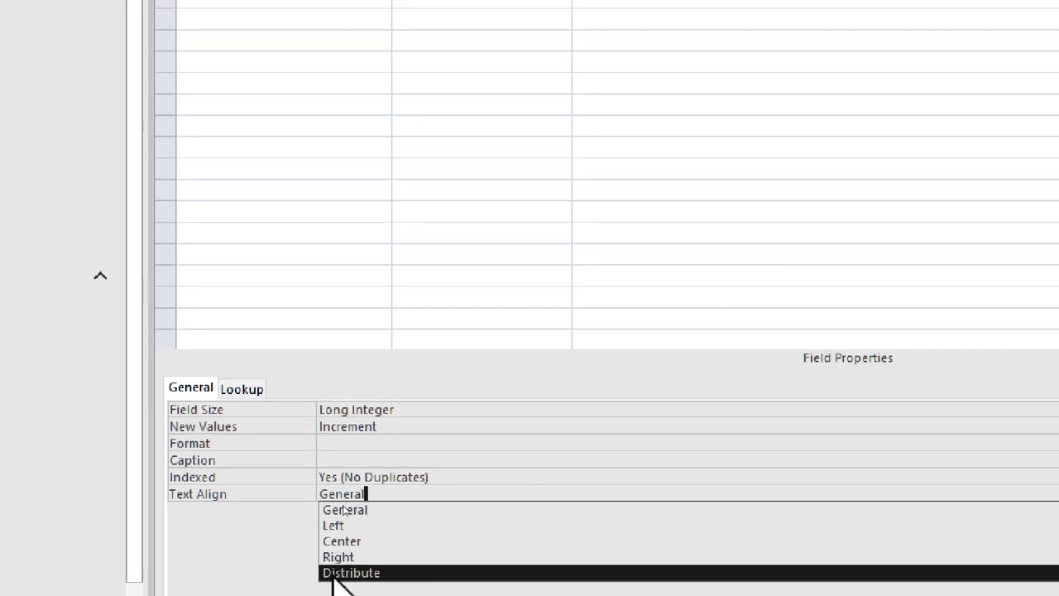
click(120, 529)
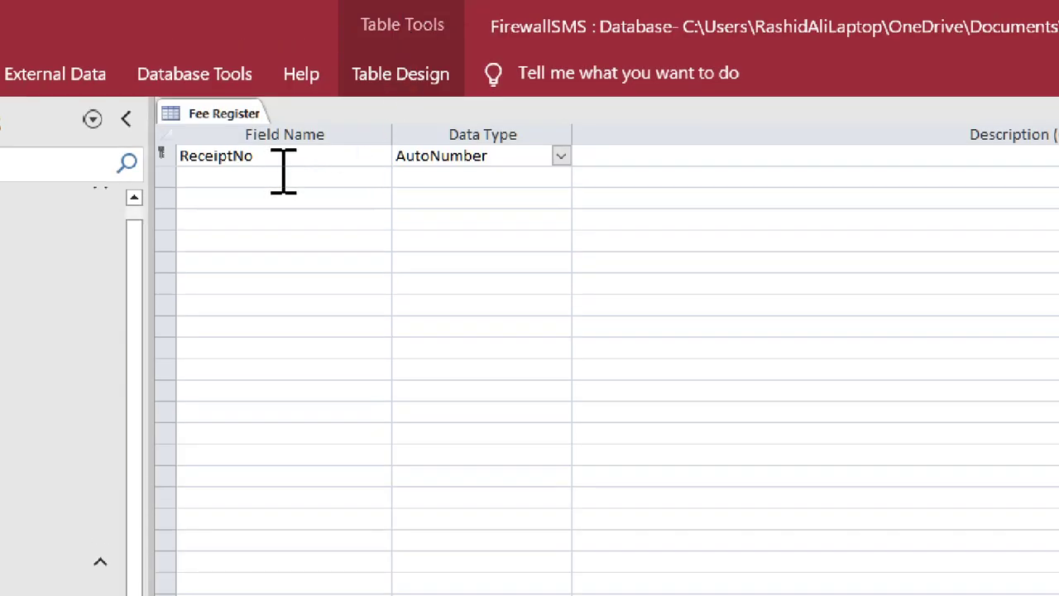
click(282, 173)
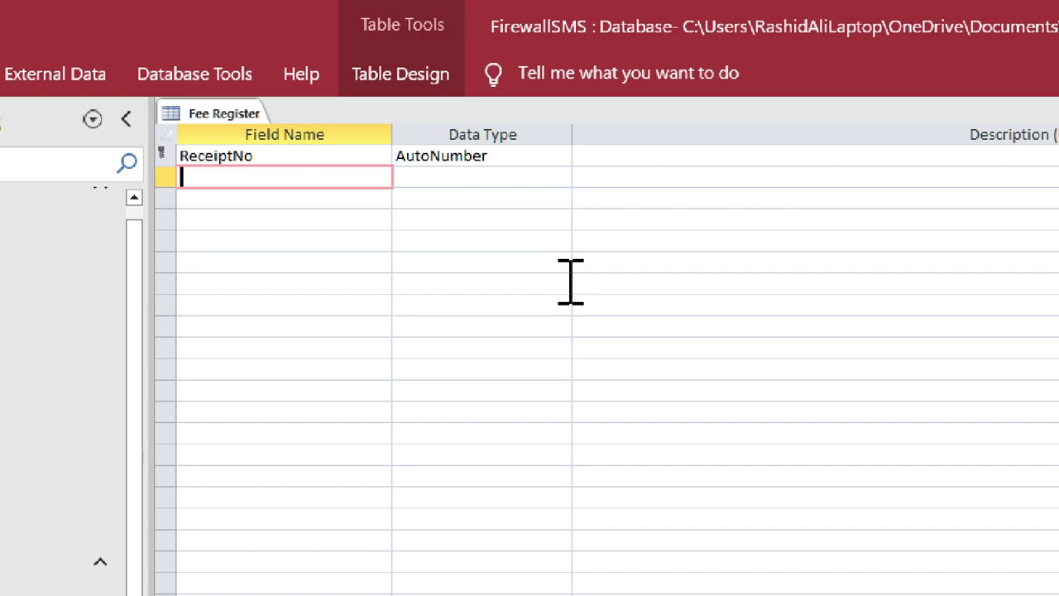
- Enter the field name DateOfReceiving and choose Date/Time as its data type
text(Receipt)
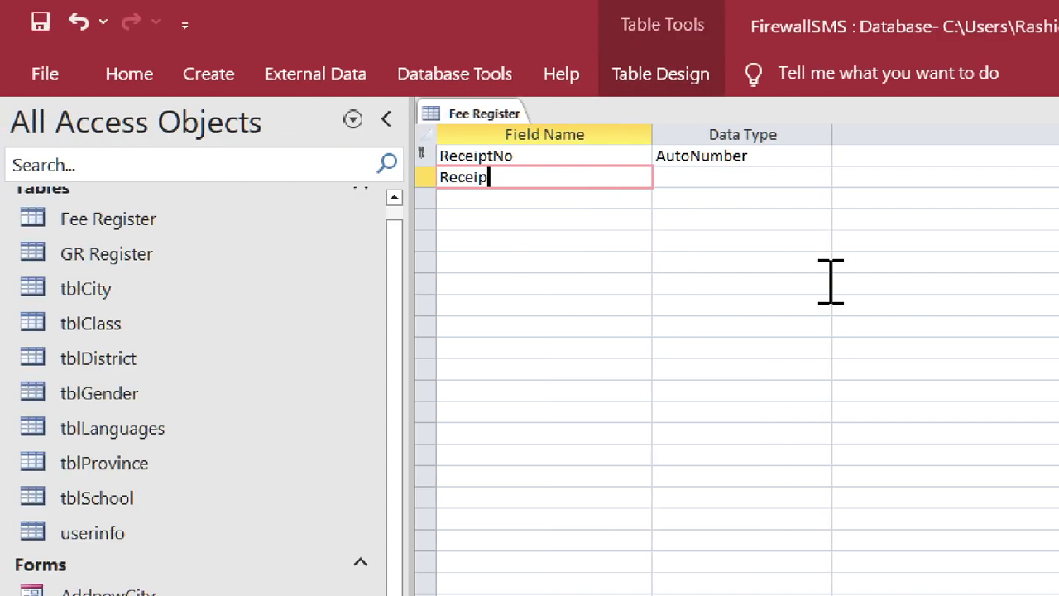
key(BackSpace)
key(BackSpace)
key(BackSpace)
key(BackSpace)
key(BackSpace)
key(BackSpace)
key(BackSpace)
text(DateOfRecei)
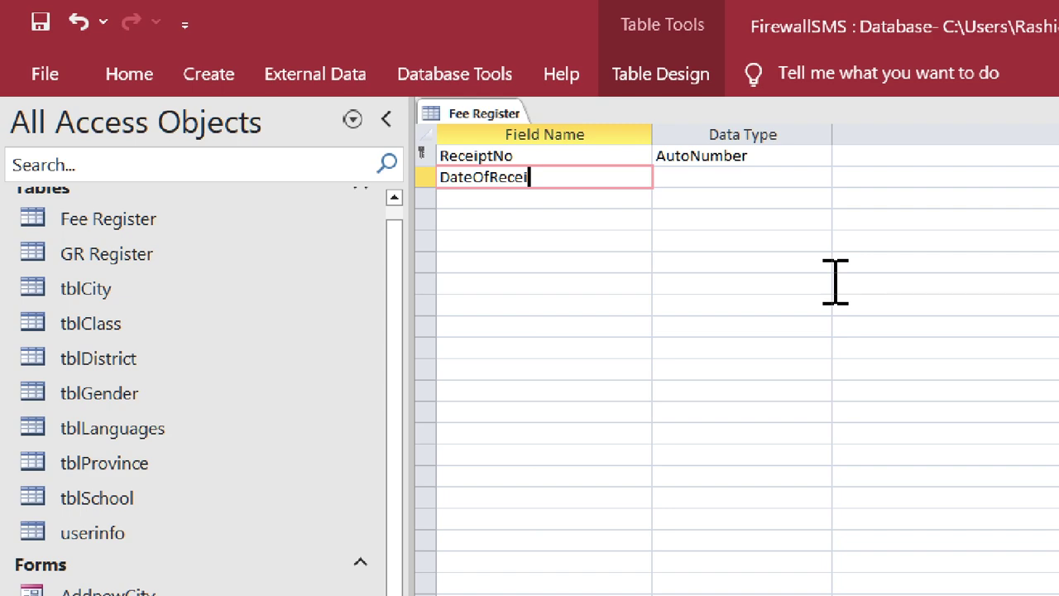
key(BackSpace)
text(iving)
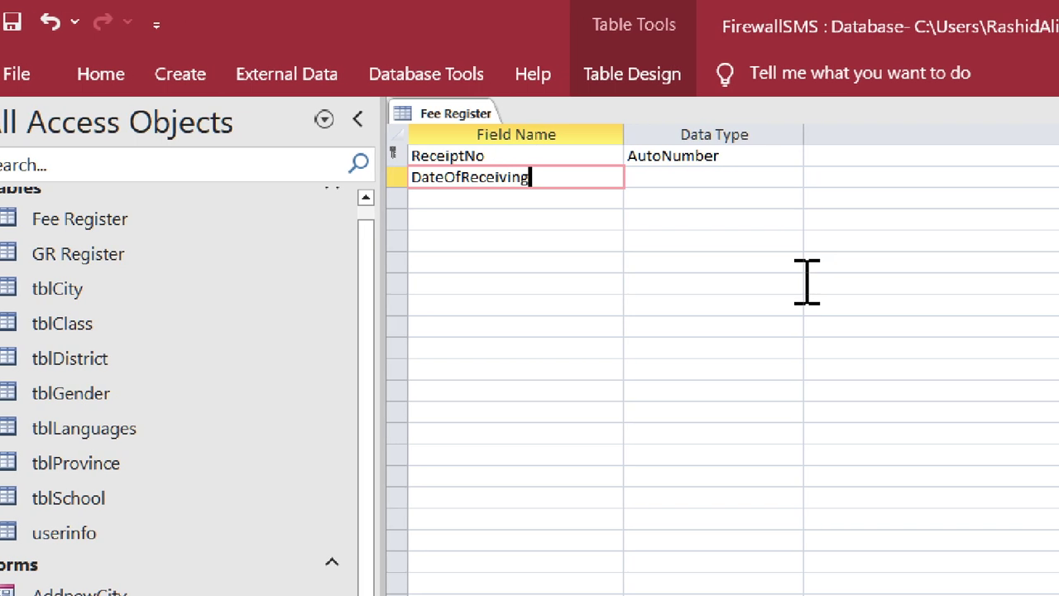
key(Tab)
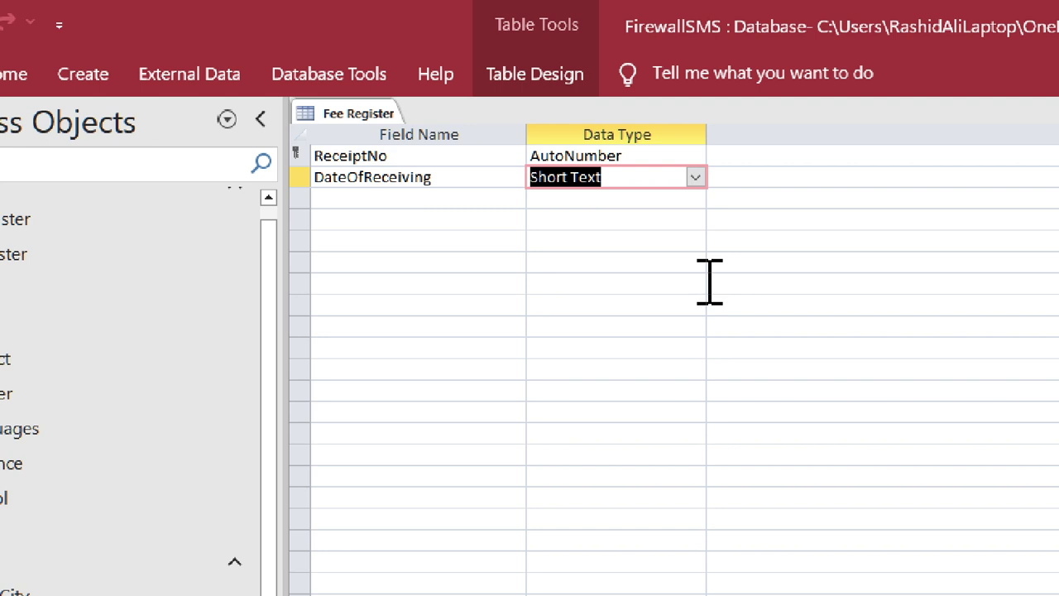
text(Date/Time)
key(Tab)
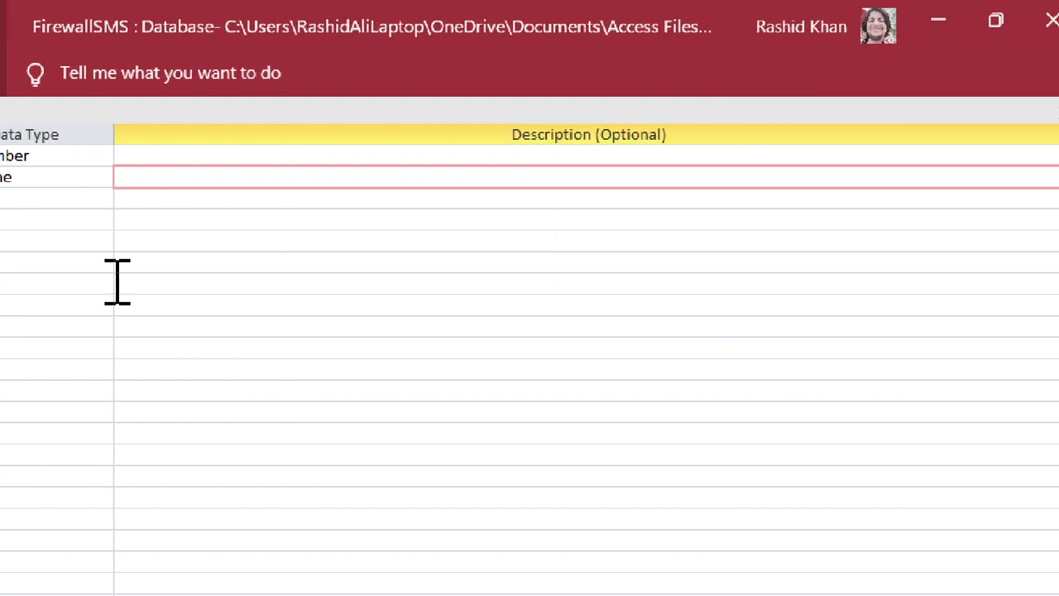
click(515, 181)
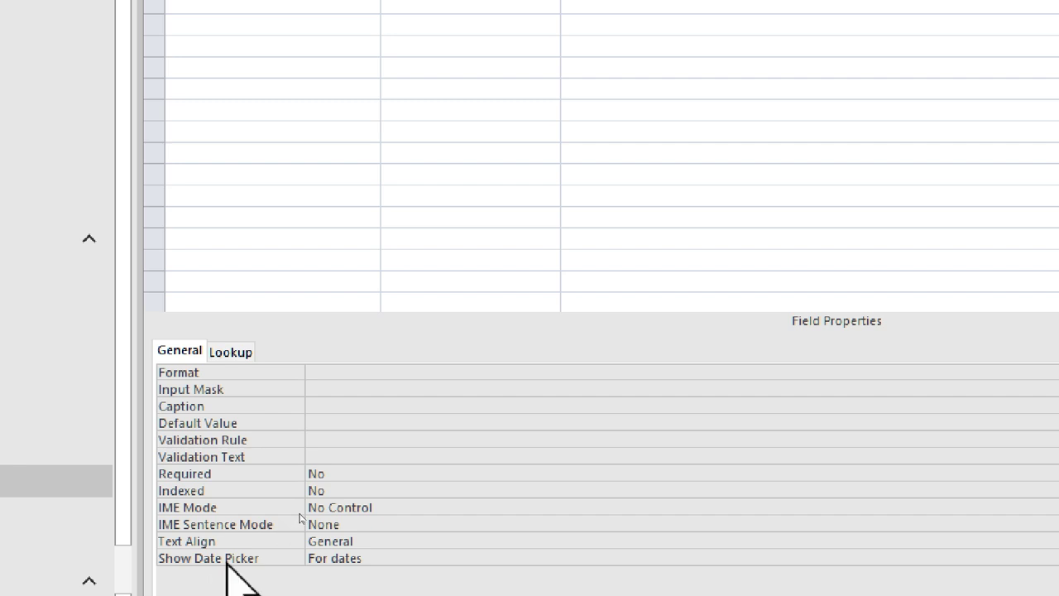
click(428, 373)
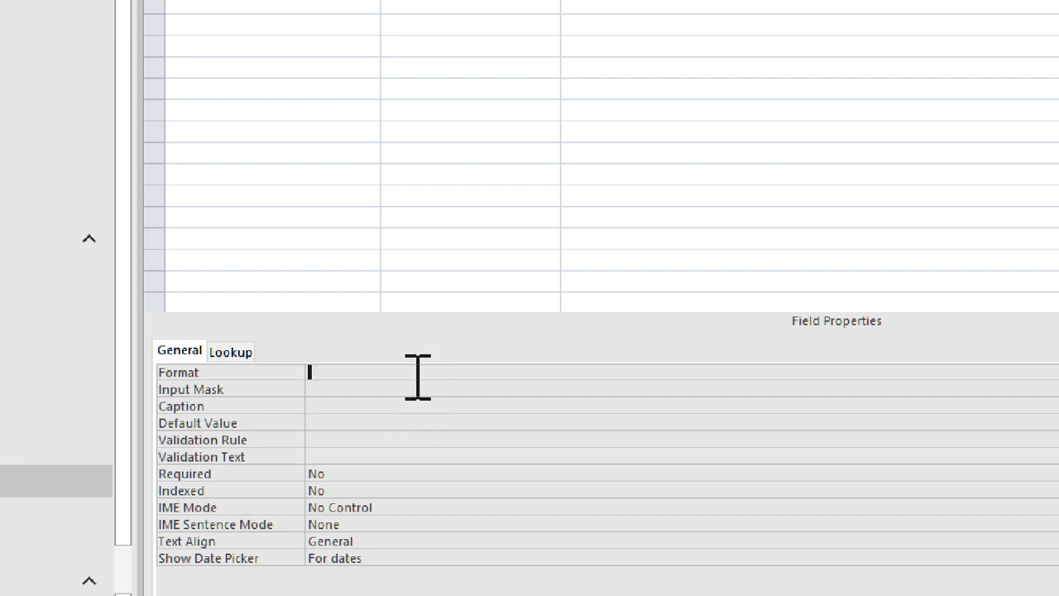
click(410, 389)
click(290, 474)
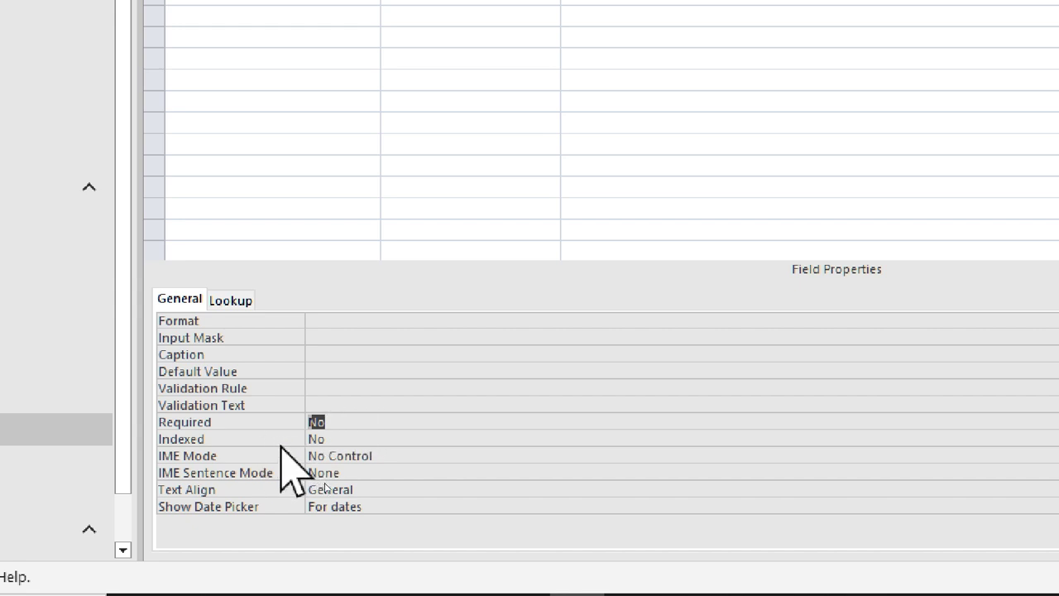
key(Down)
click(444, 507)
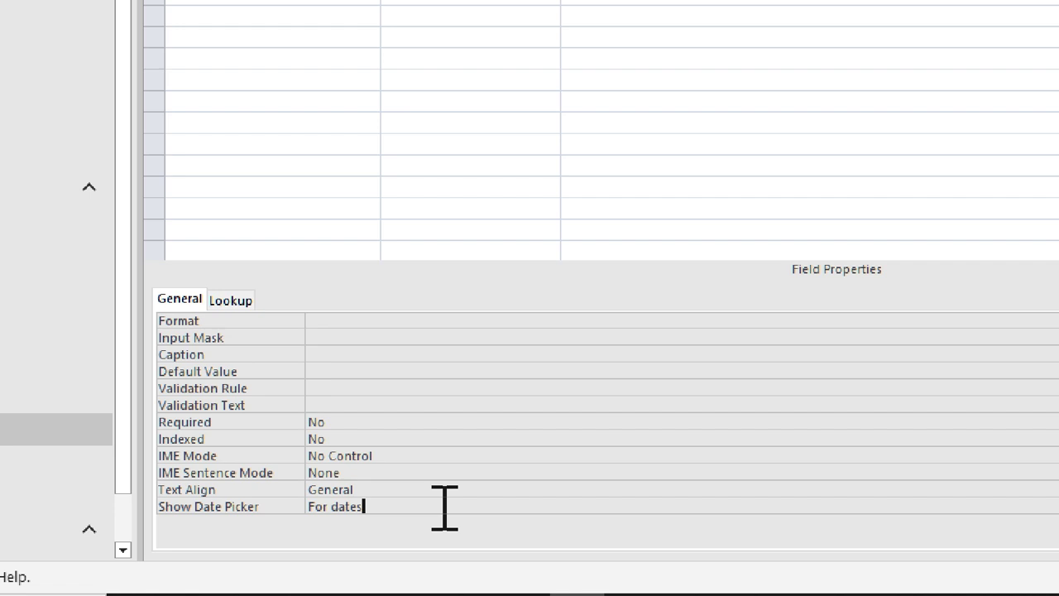
click(984, 506)
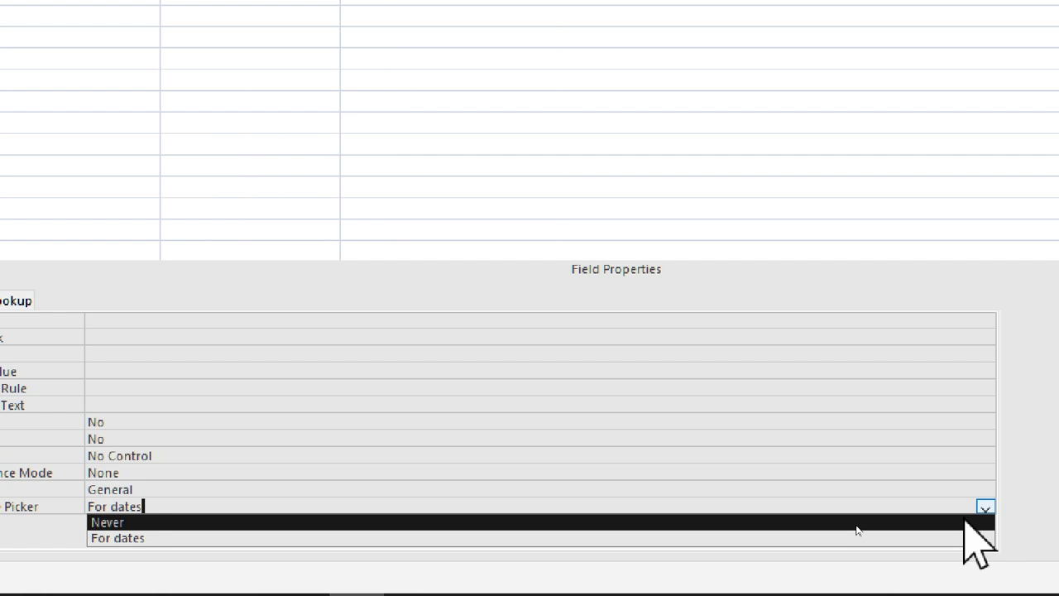
click(841, 538)
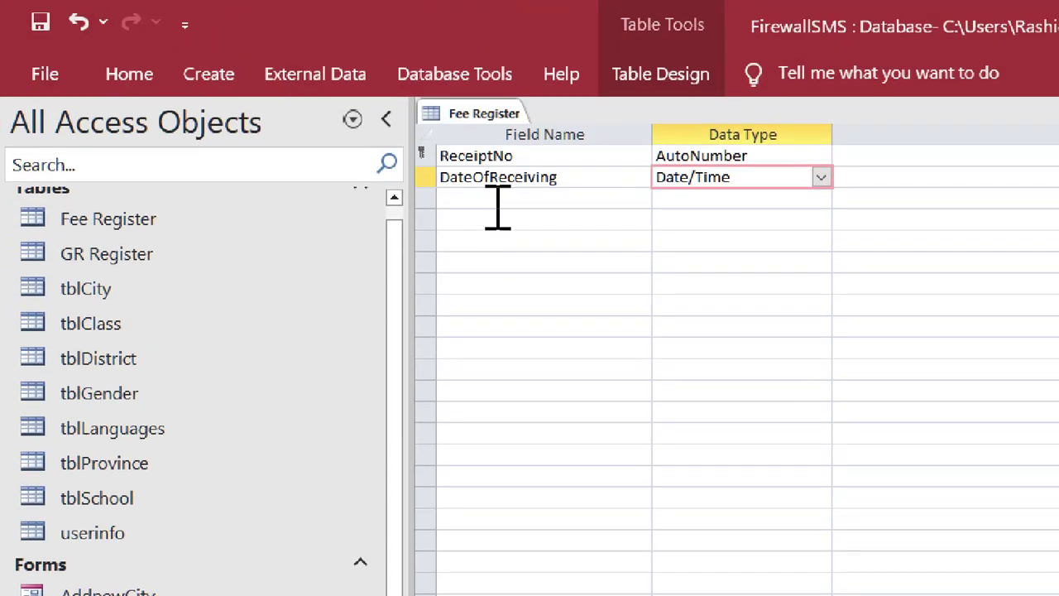
click(496, 199)
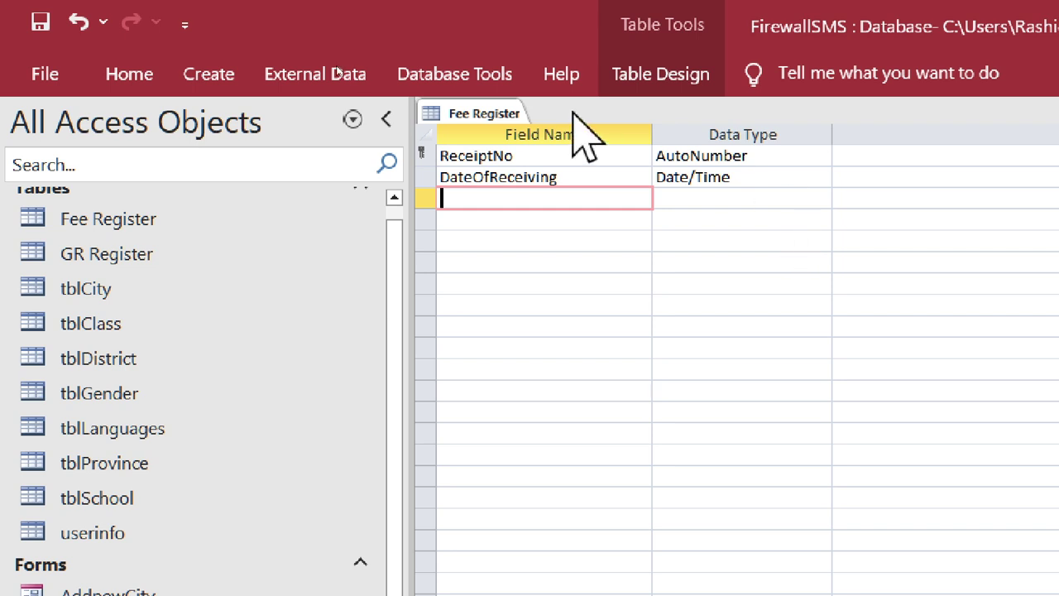
- Add a StdRollNo field with the Number data type
text(StdName)
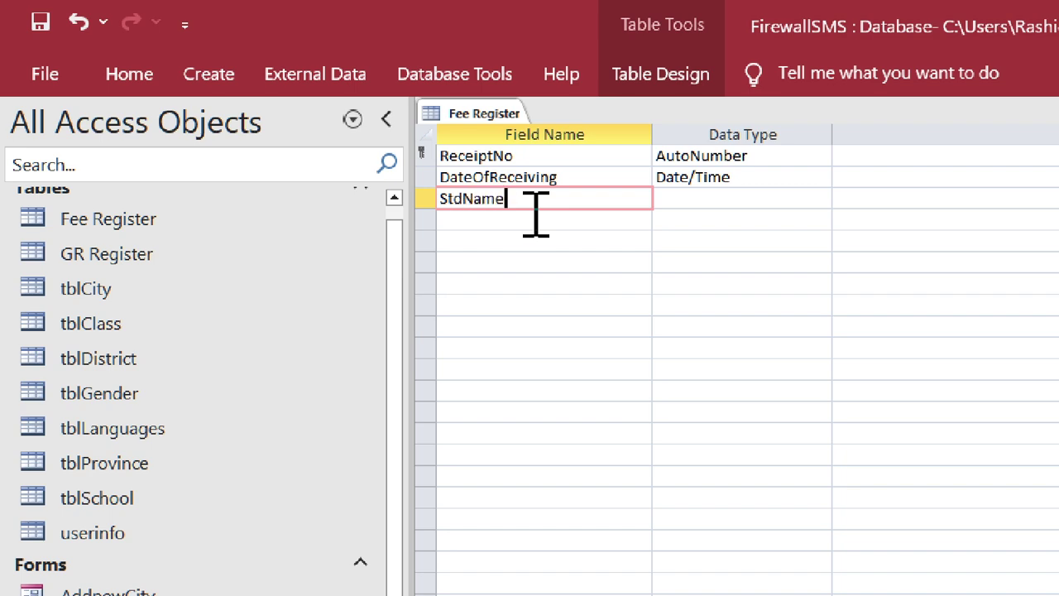
key(BackSpace)
key(BackSpace)
key(BackSpace)
key(BackSpace)
text(RollBo)
key(BackSpace)
key(BackSpace)
text(No)
key(Tab)
text(n)
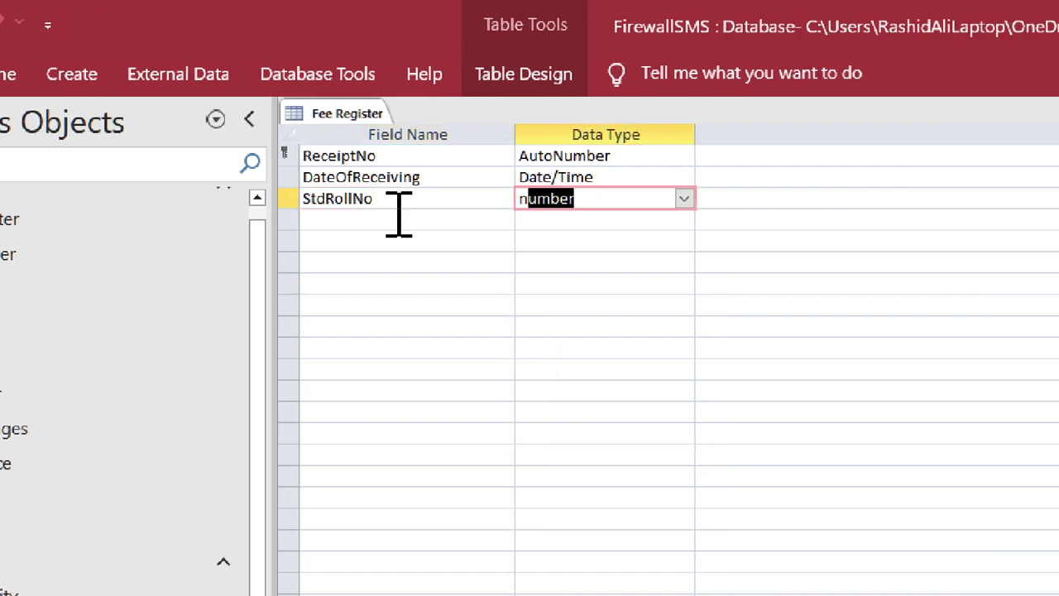
- Add a StudentName field, keeping the Short Text data type
click(535, 215)
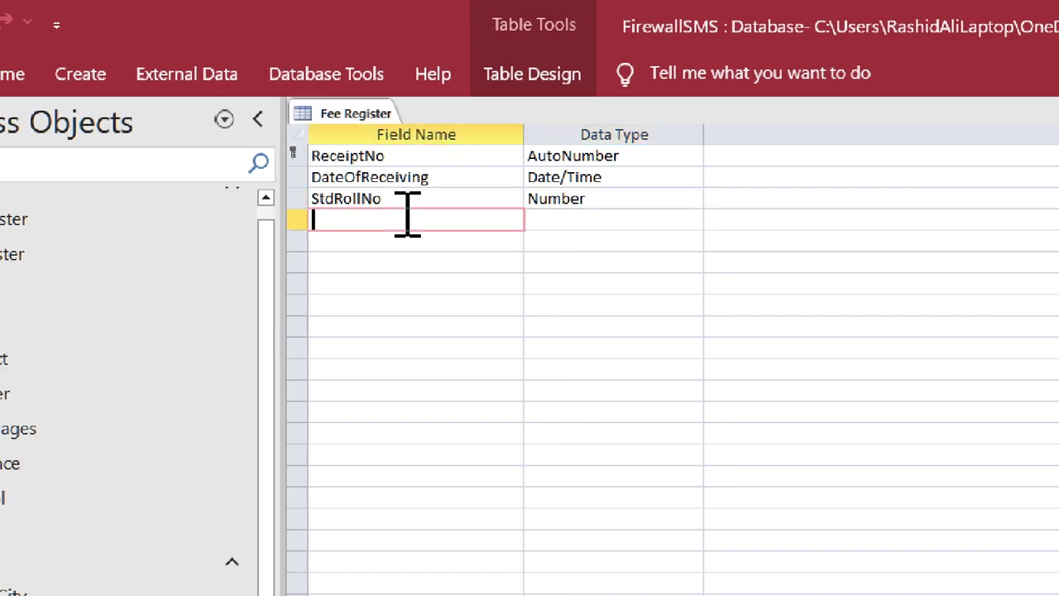
text(Studentname)
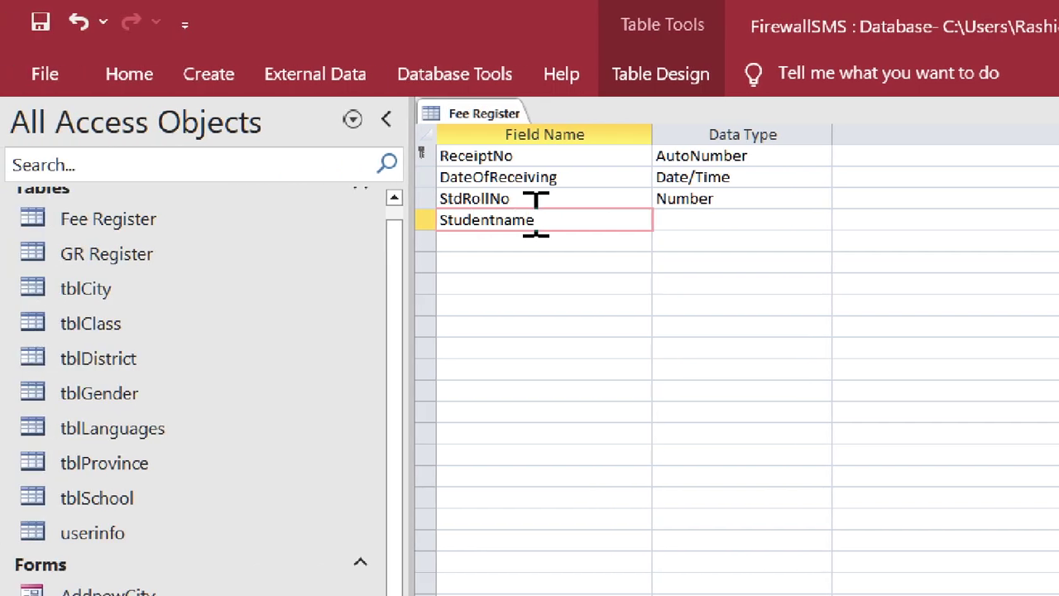
key(Tab)
key(shift+Tab)
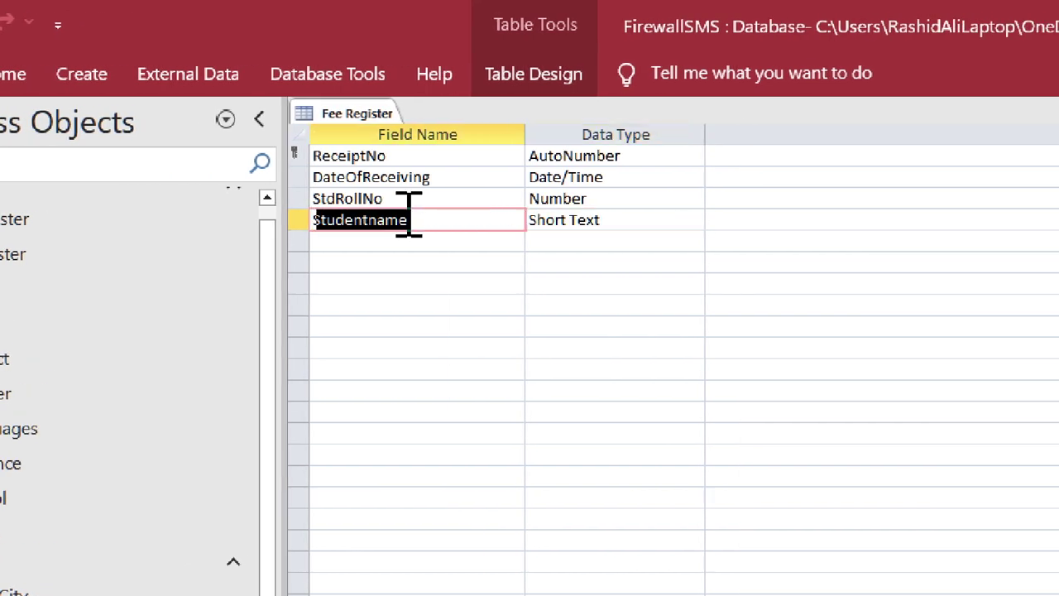
text(StudentName)
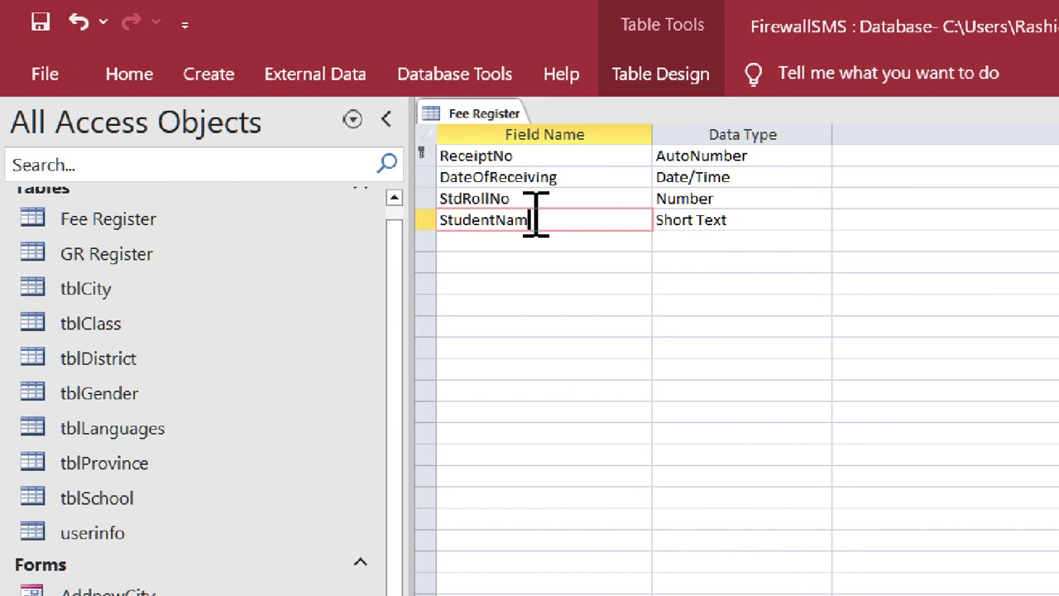
key(Tab)
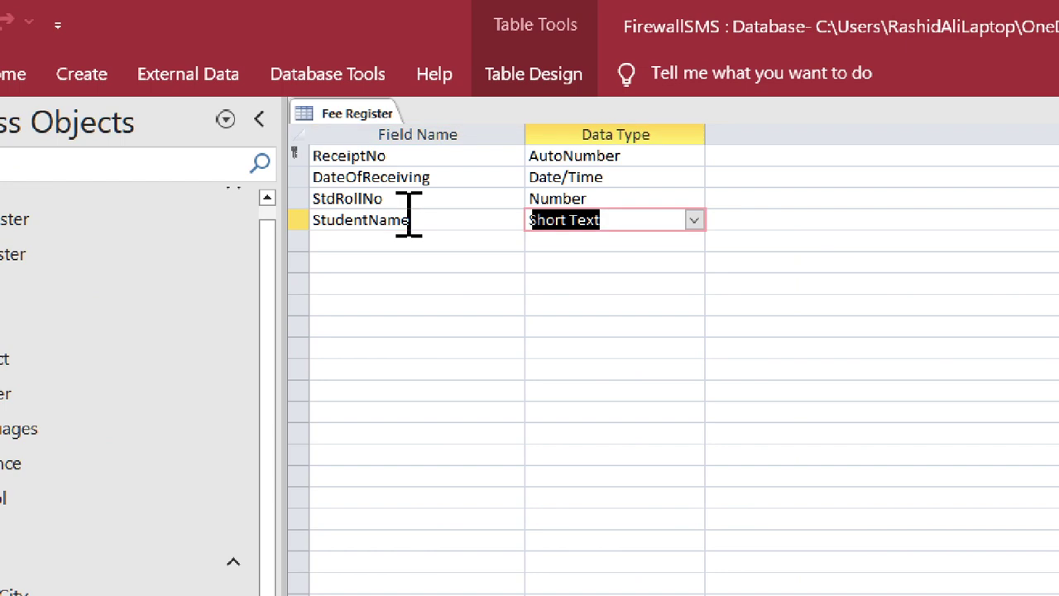
key(Tab)
key(Tab)
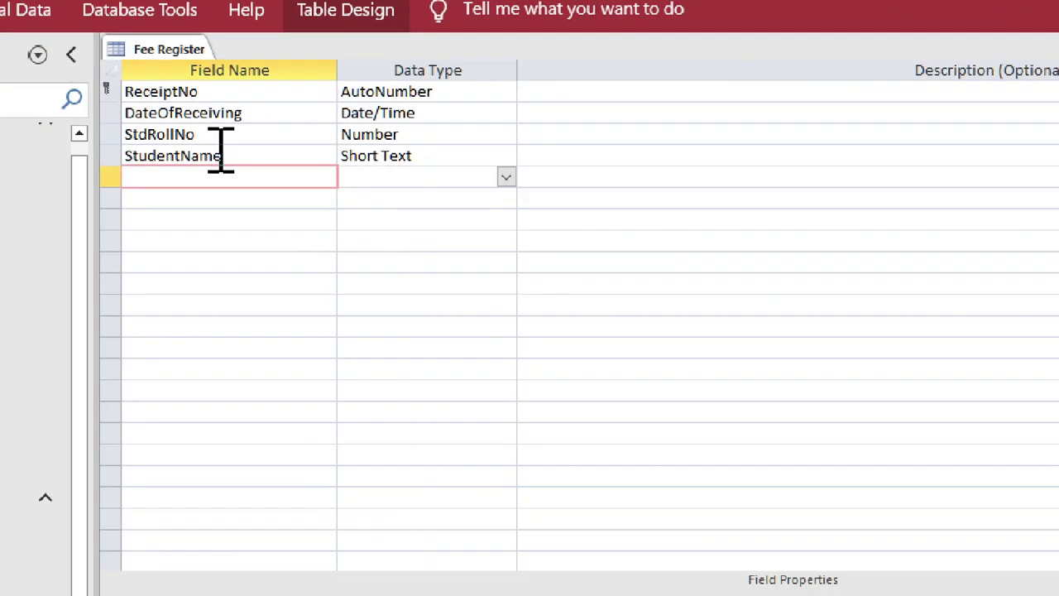
key(Tab)
key(shift+Tab)
- Add a FathersName field, keeping the Short Text data type
text(Stu)
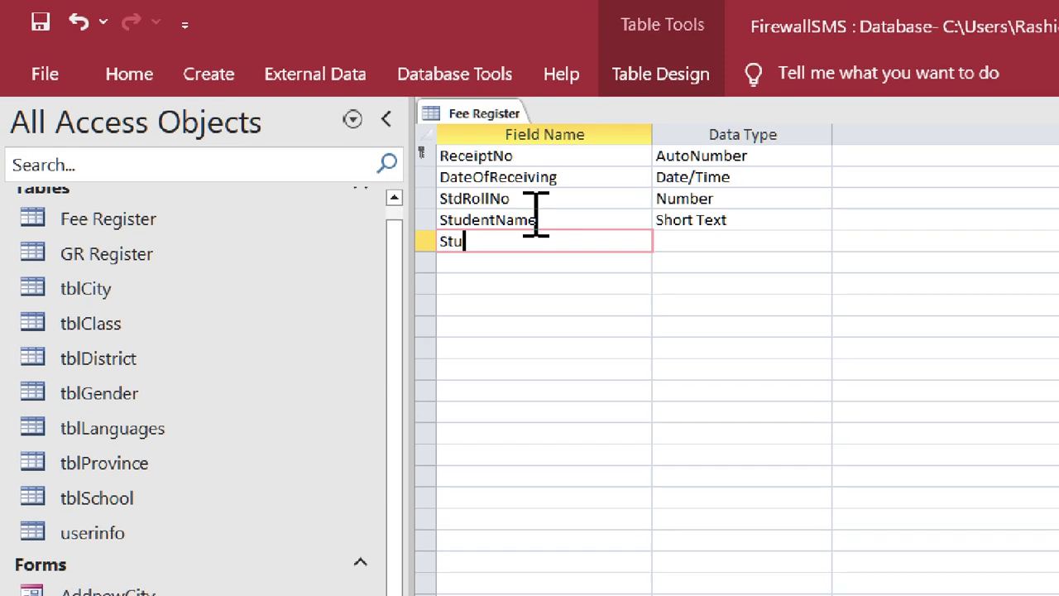
key(BackSpace)
key(BackSpace)
key(BackSpace)
text(Student)
key(BackSpace)
key(BackSpace)
key(BackSpace)
key(BackSpace)
key(BackSpace)
key(BackSpace)
key(BackSpace)
text(FathersName)
key(Tab)
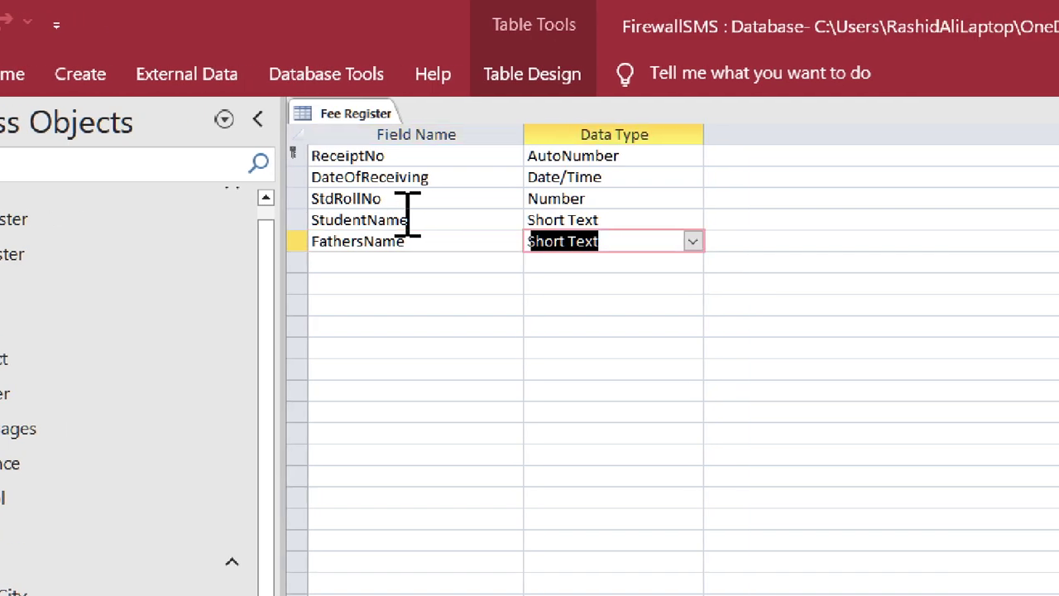
key(Tab)
key(Tab)
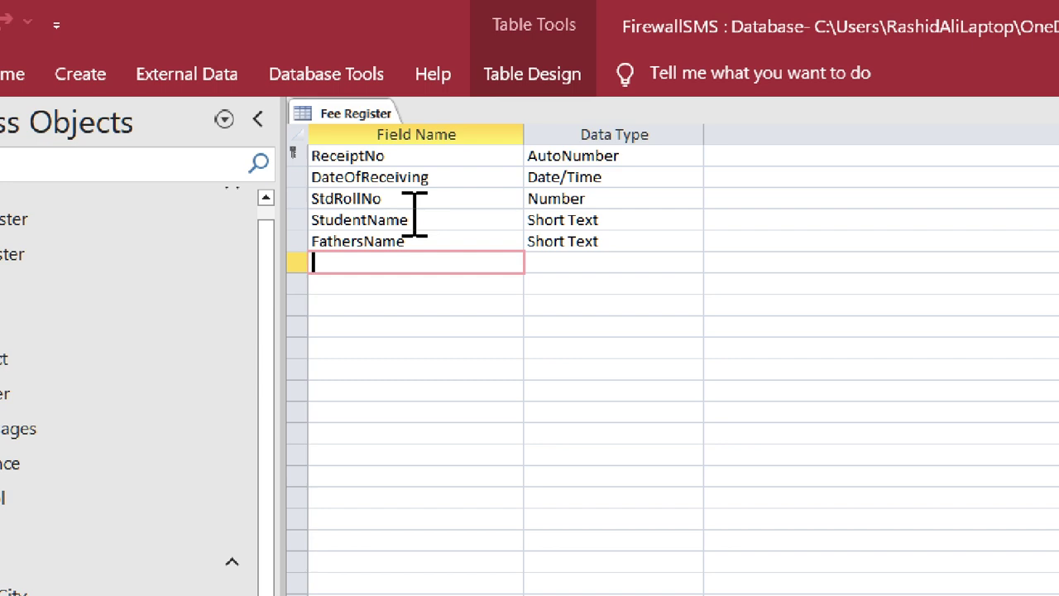
- Add a ClassAdmittedIn field, keeping the Short Text data type
text(Cl)
key(BackSpace)
key(BackSpace)
text(Cla)
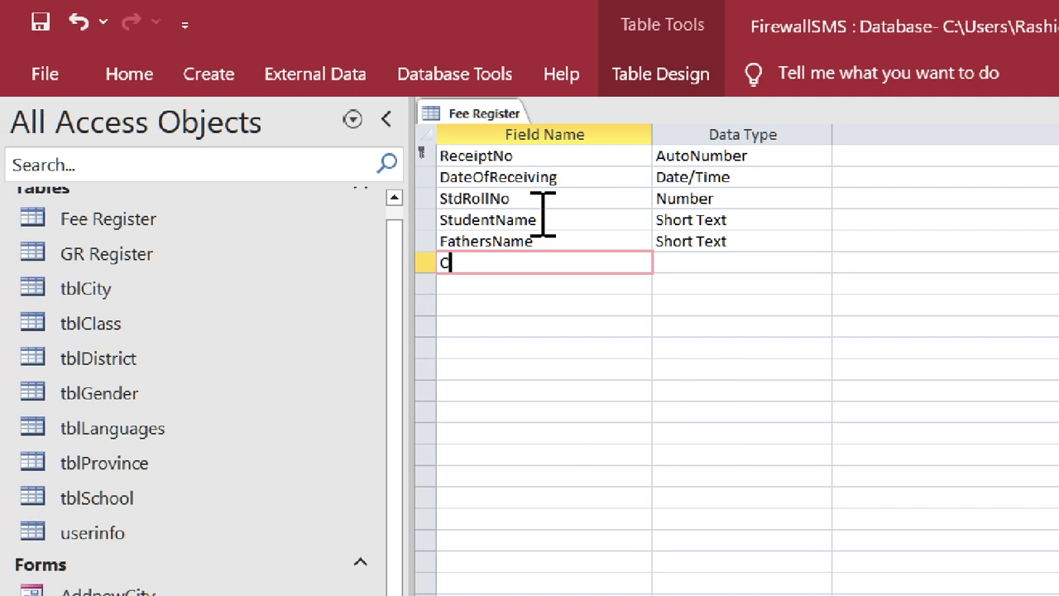
text(ssAd)
key(BackSpace)
key(BackSpace)
text(Admitted)
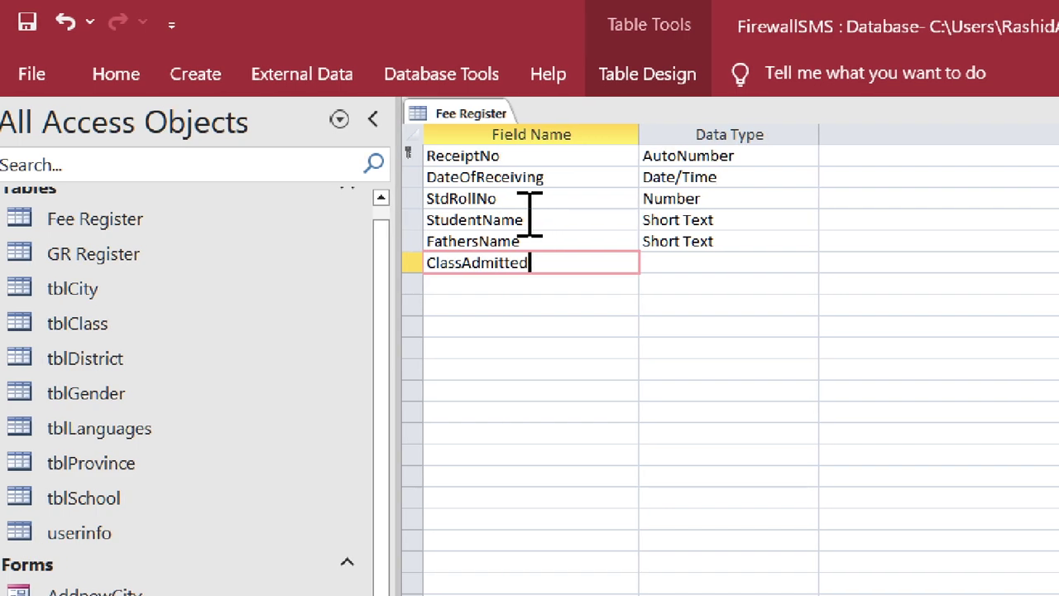
text(In)
key(Tab)
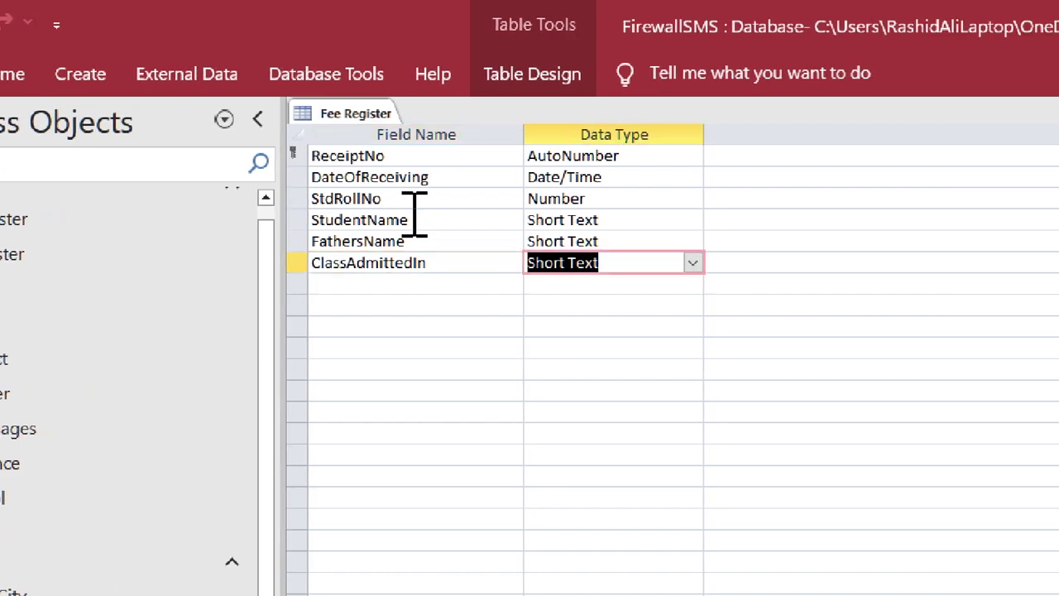
key(Down)
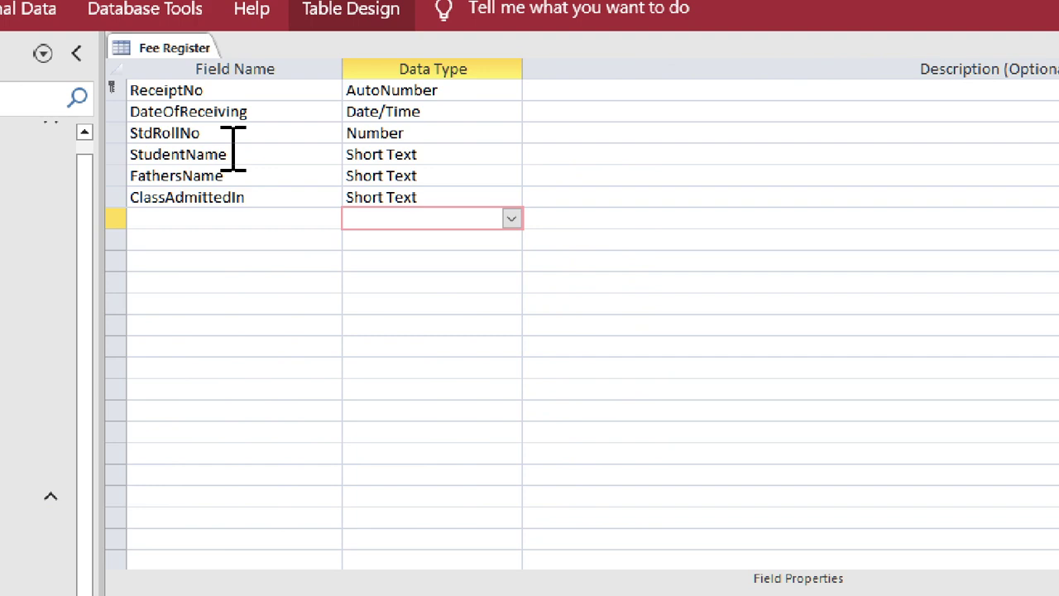
- Review the new fields' data types and return to the next empty field row
key(ctrl+Up)
key(Down)
key(Down)
key(Down)
key(Down)
key(Down)
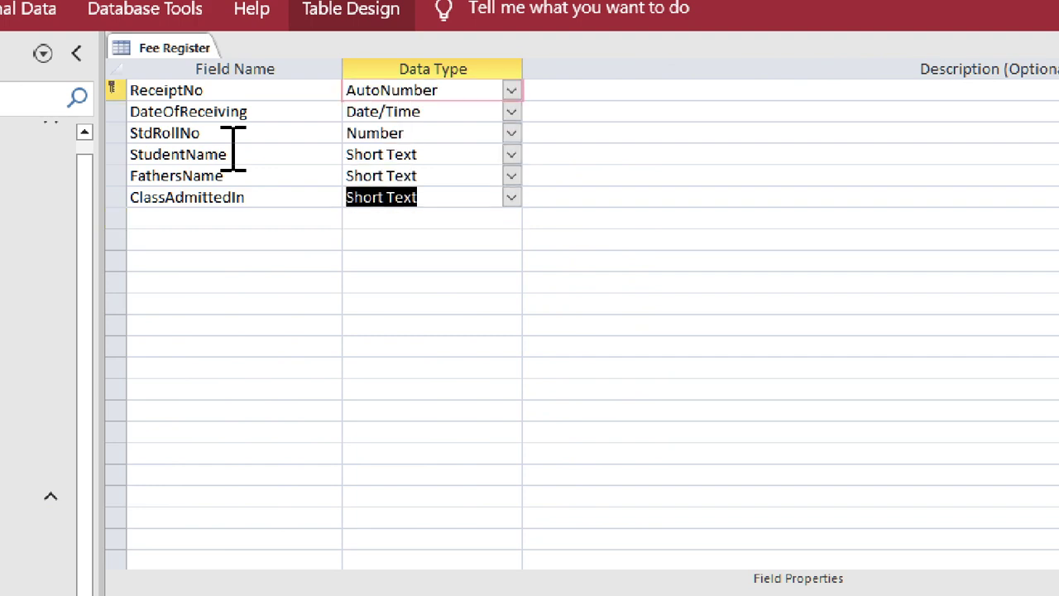
key(Down)
key(Down)
key(Down)
key(Left)
key(Up)
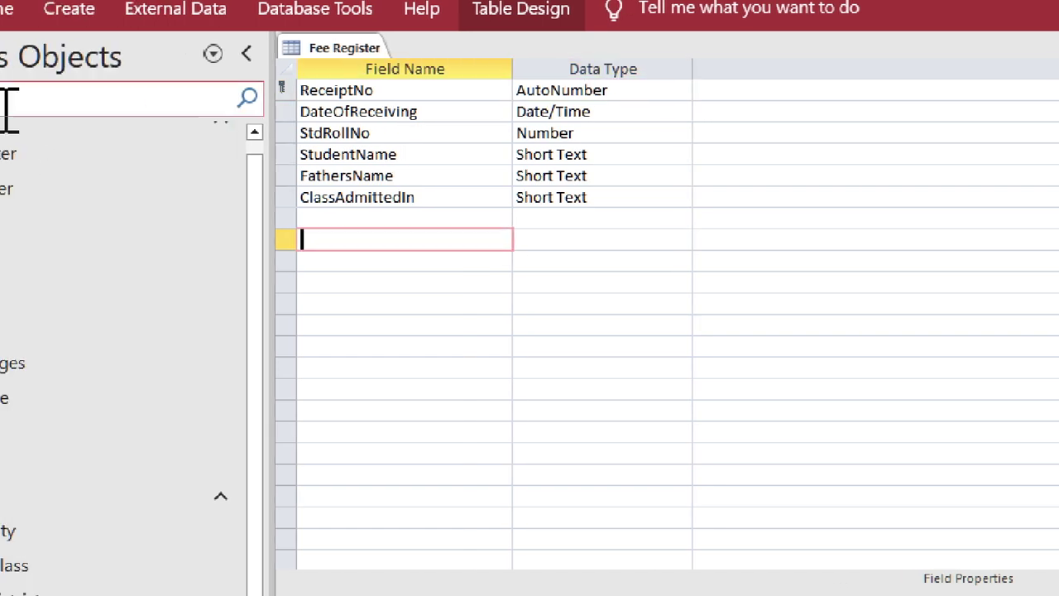
click(397, 216)
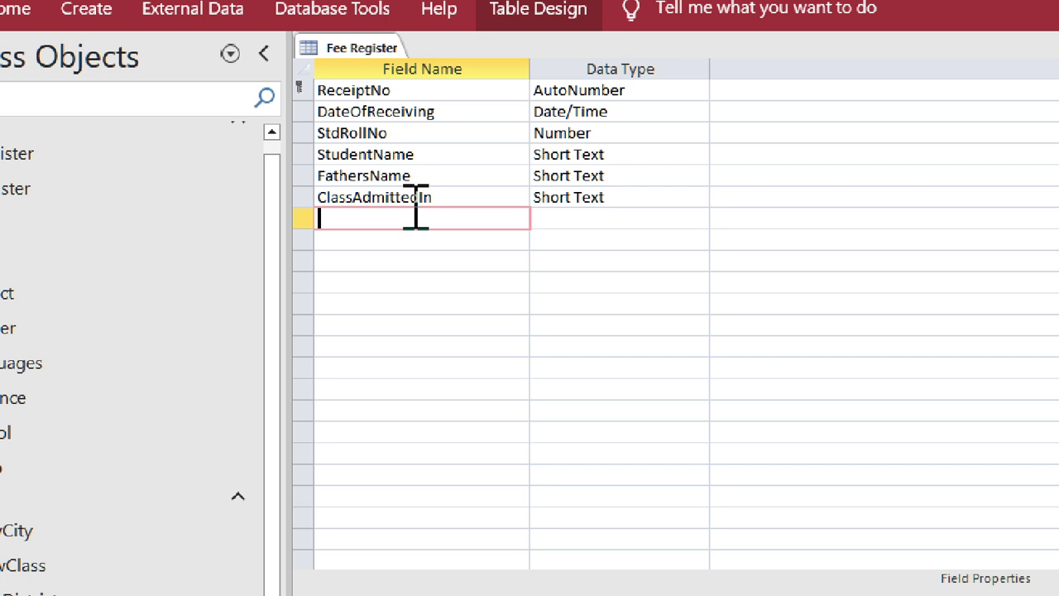
- Name the seventh field FeeNature and keep its Short Text data type
text(FeeTy)
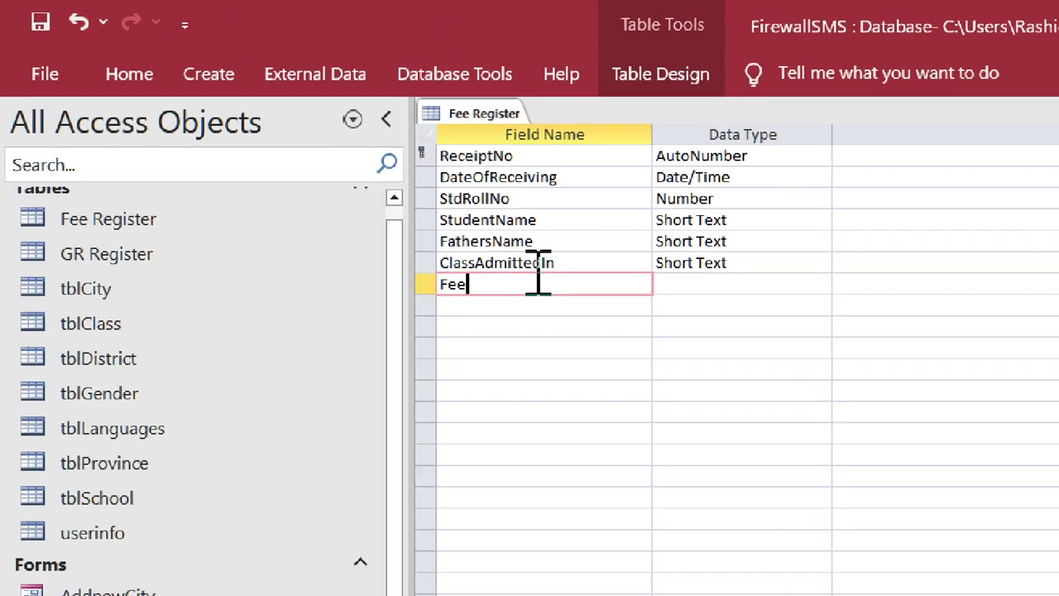
text(pe)
key(BackSpace)
key(BackSpace)
key(BackSpace)
key(BackSpace)
text(Nature)
key(Tab)
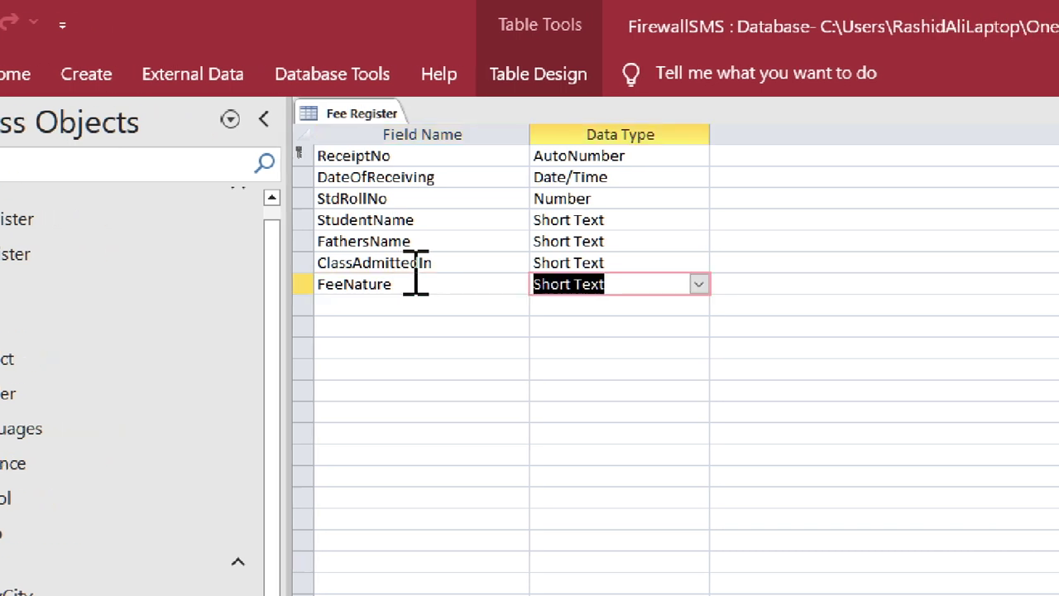
key(Tab)
key(Tab)
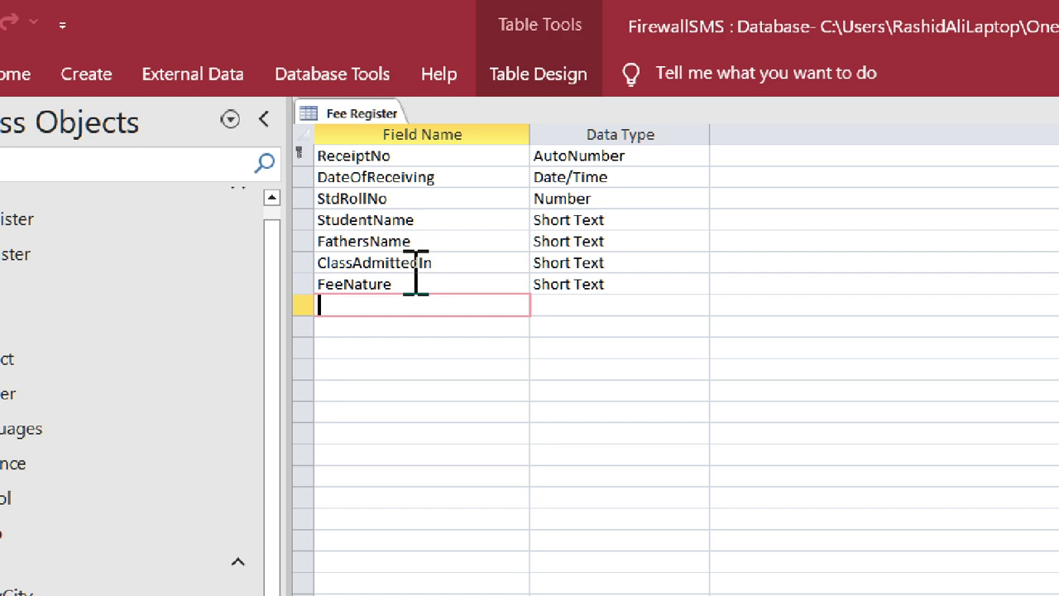
- Enter ForMonths as the eighth field name, leaving its data type as Short Text
text(ForMonths)
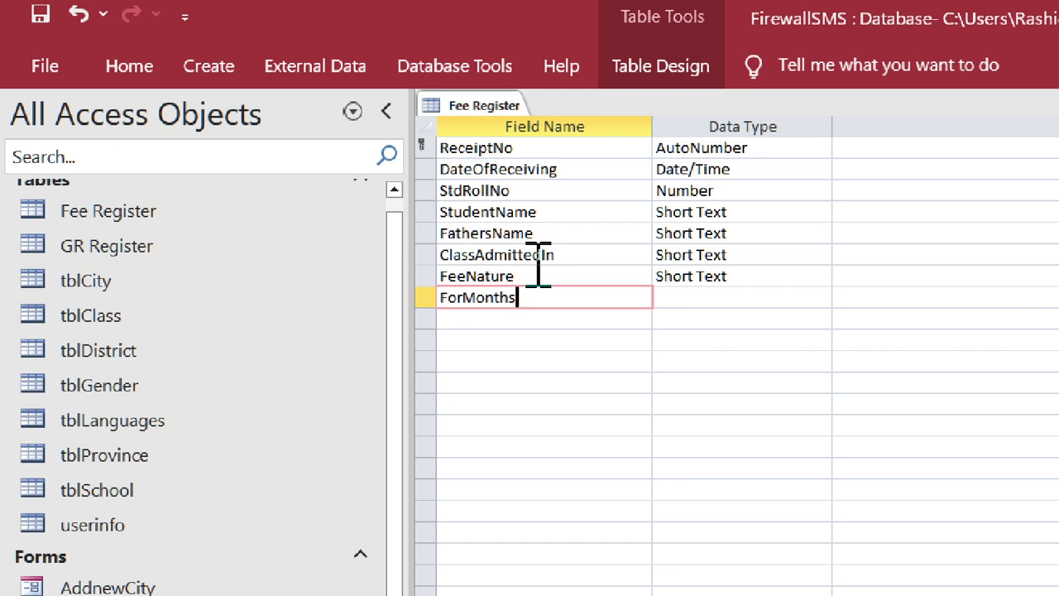
key(Tab)
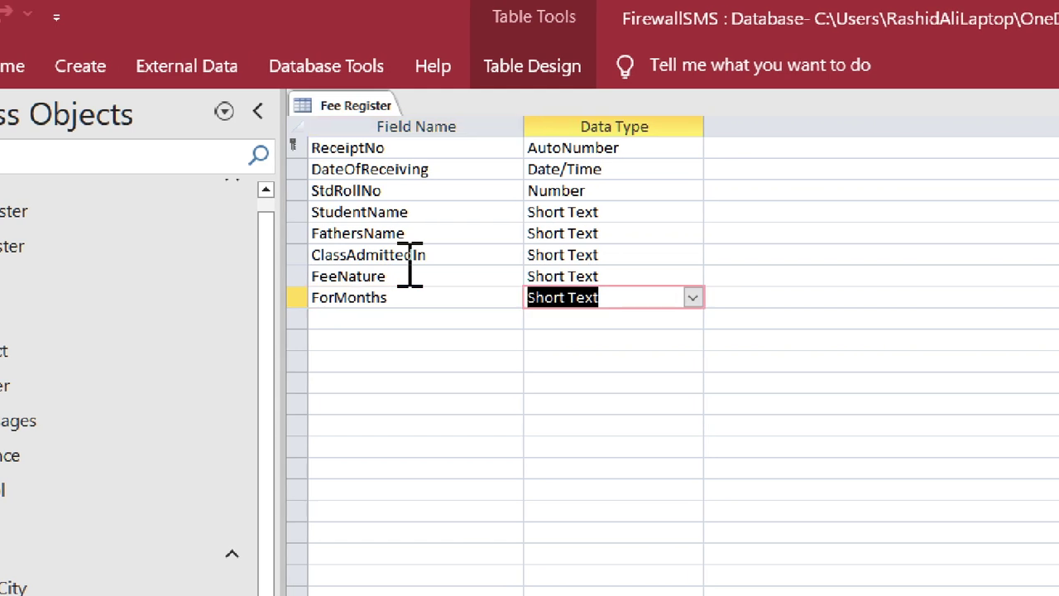
key(Down)
key(Left)
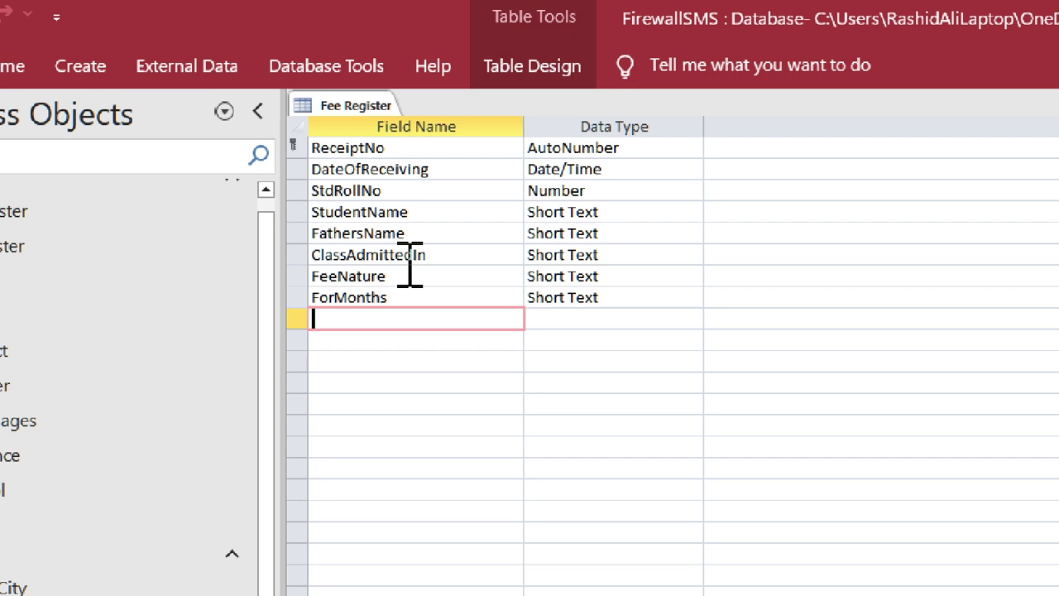
- Rename the ForMonths field to MonthsFor
key(Up)
text(Mon)
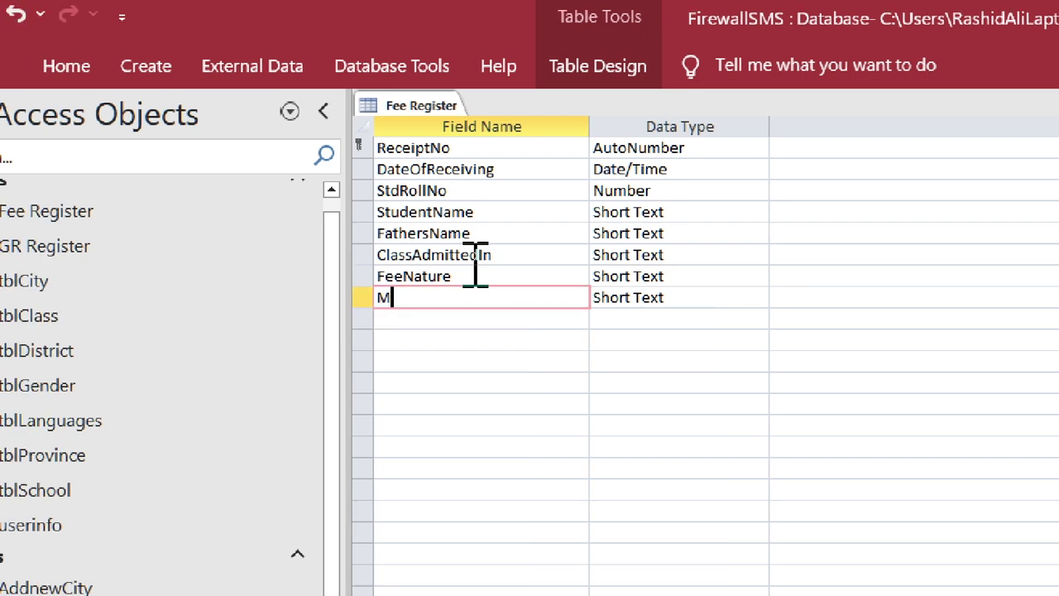
text(thsFor)
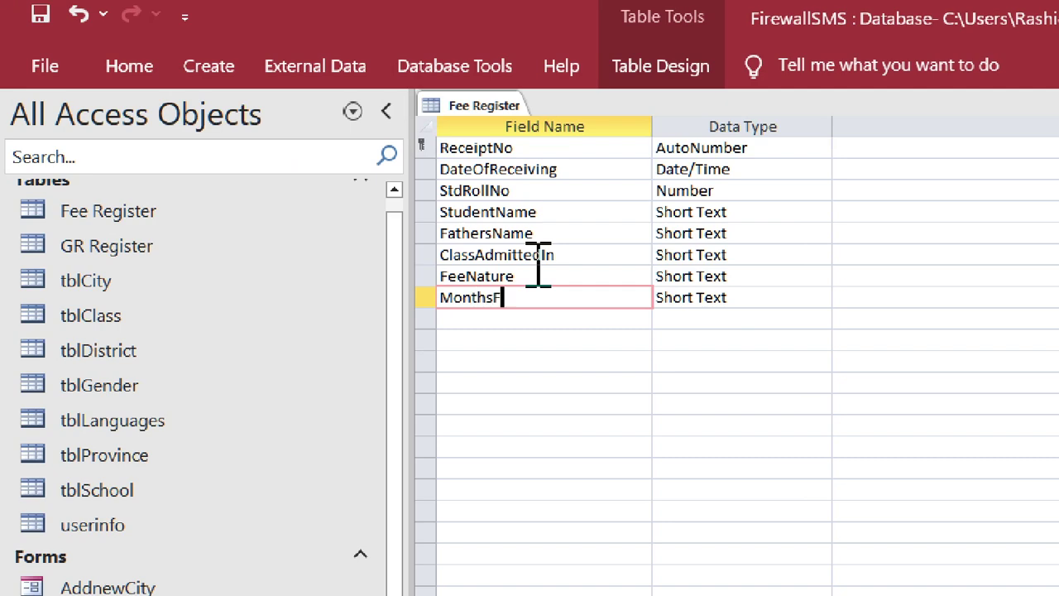
key(Down)
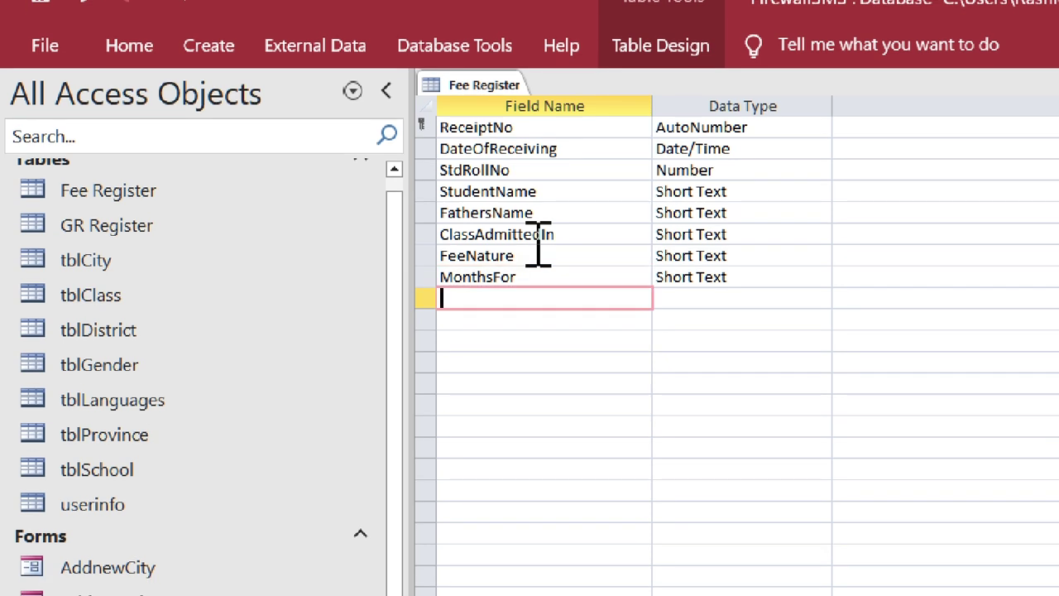
- Add an Amount field with the Currency data type
text(Amount)
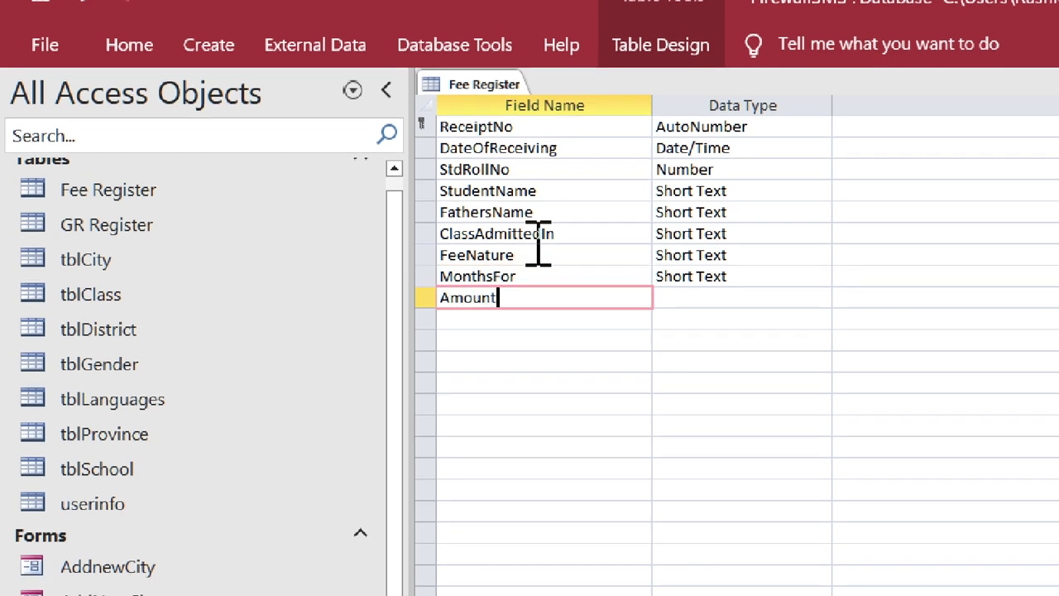
key(Tab)
text(c)
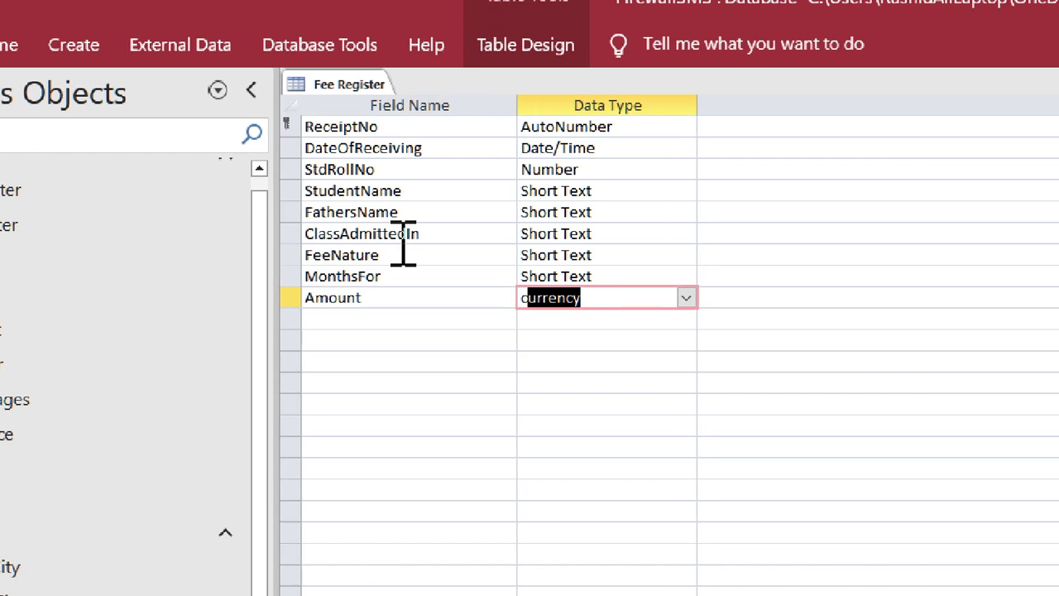
key(Tab)
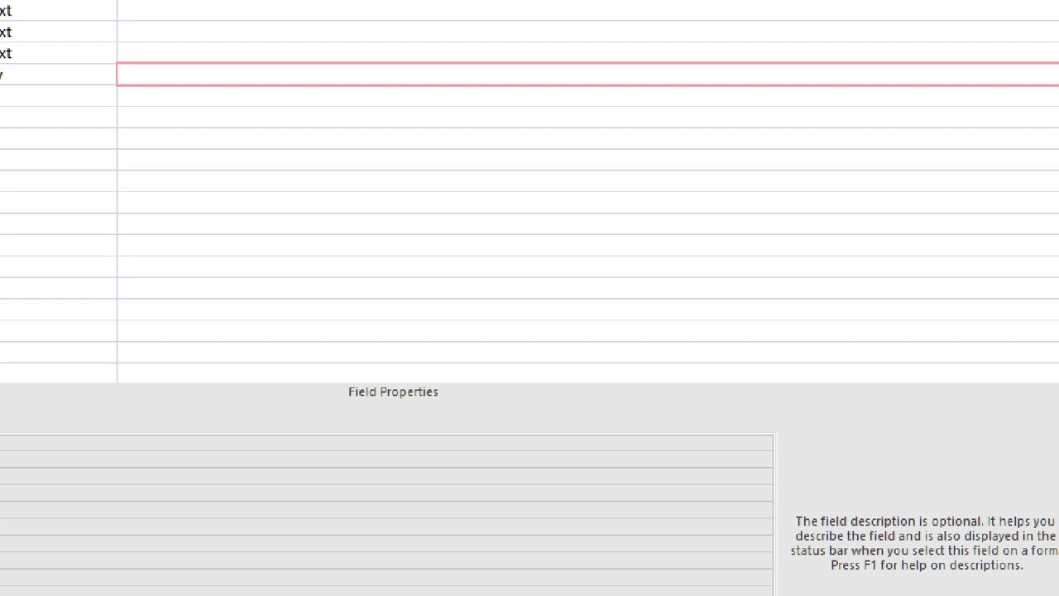
- Add a Receivedby field, keeping the Short Text data type
key(Tab)
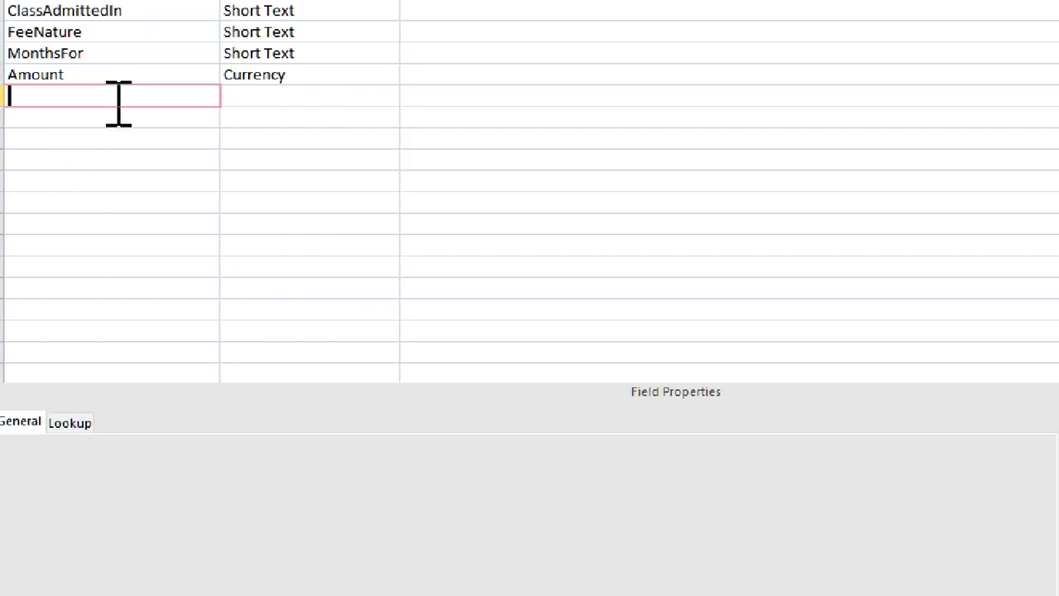
text(Receivedb)
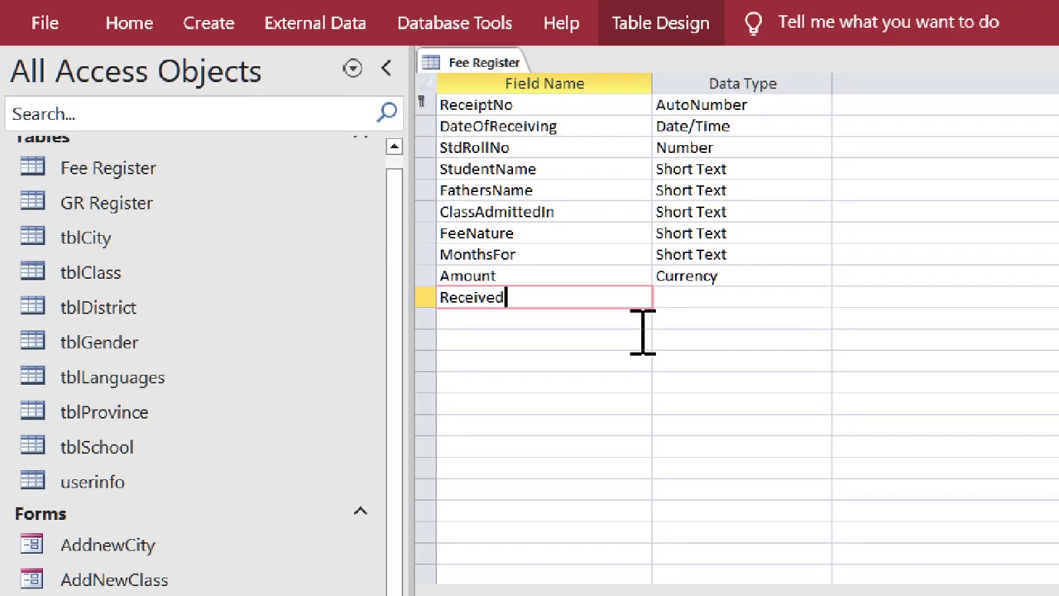
text(y)
key(Tab)
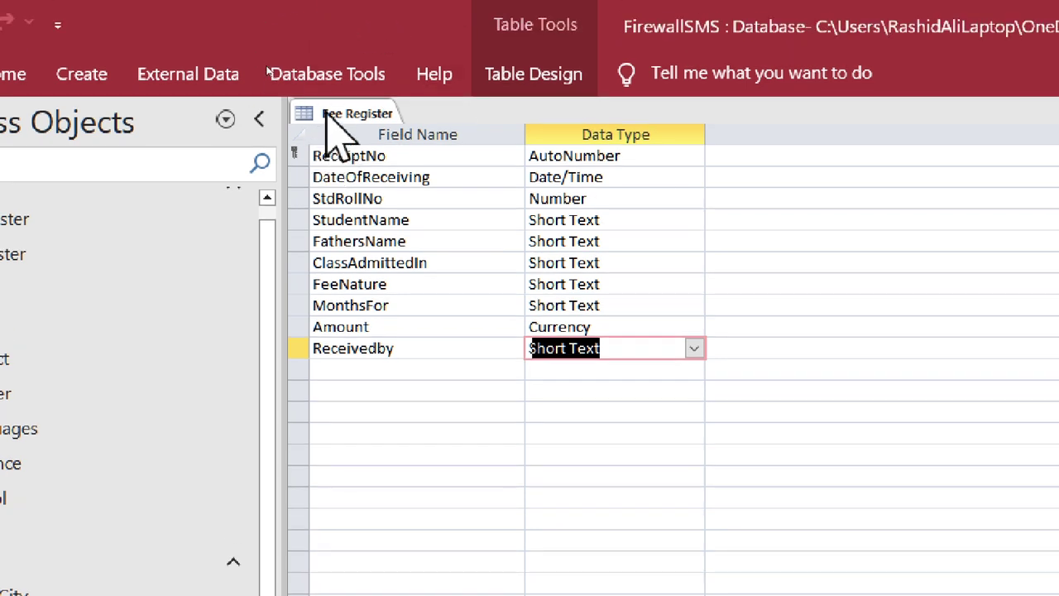
right_click(331, 63)
- Close the Fee Register design view
click(393, 168)
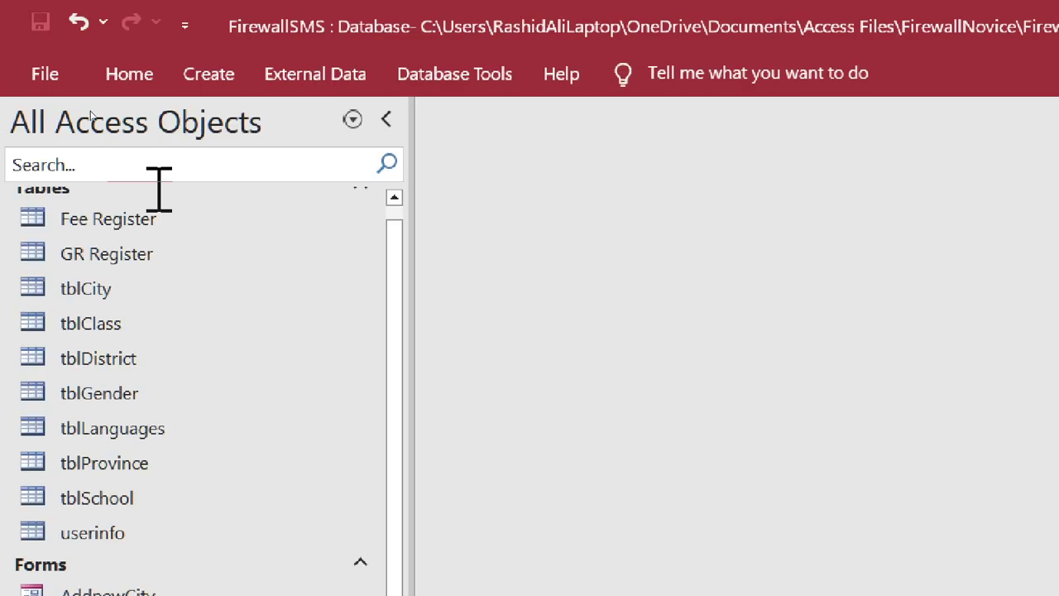
scroll(176, 314, up, 1)
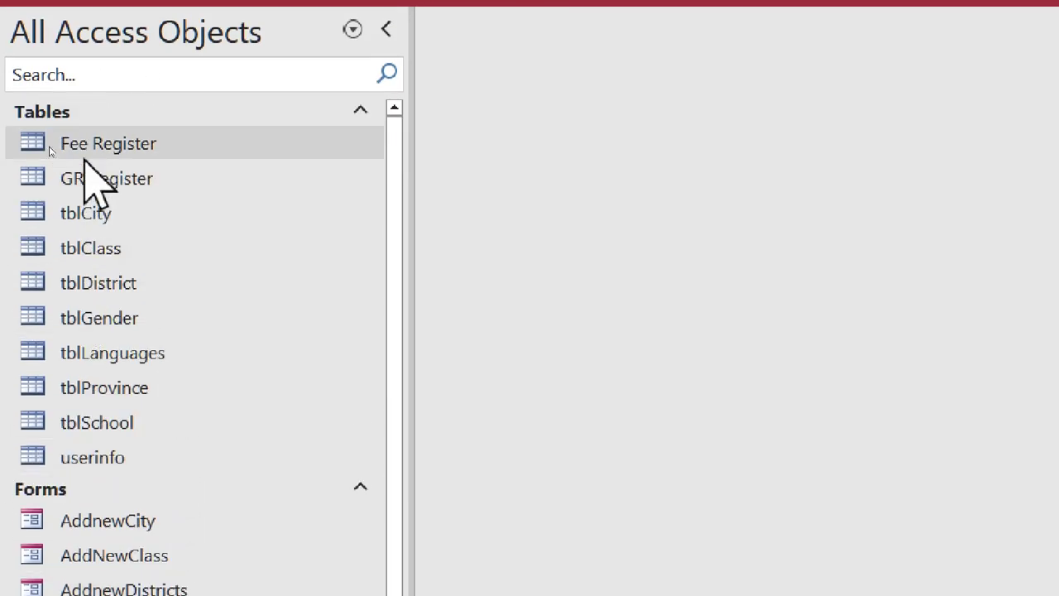
click(85, 144)
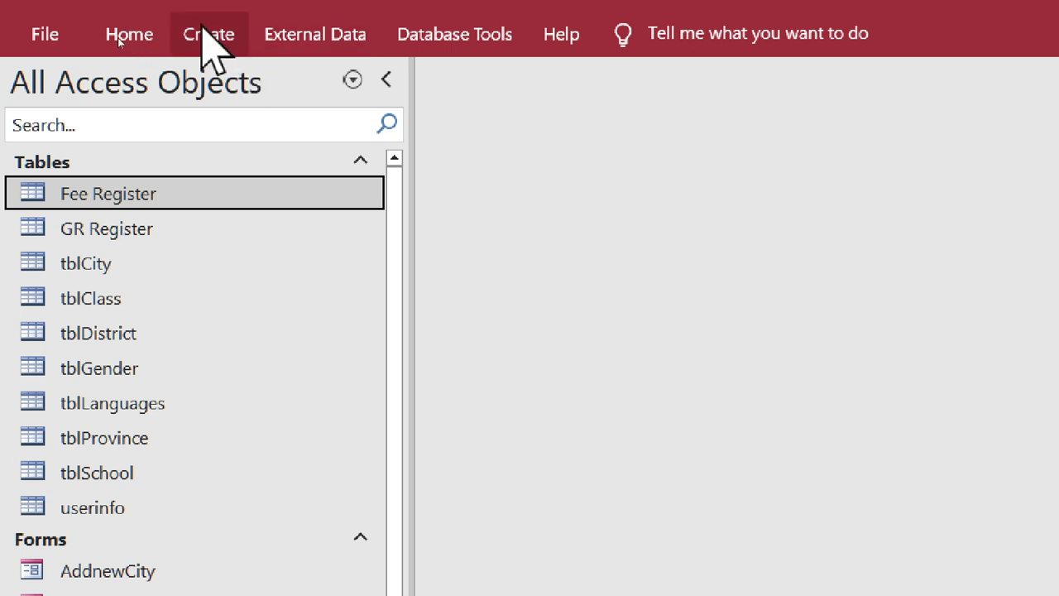
right_click(104, 197)
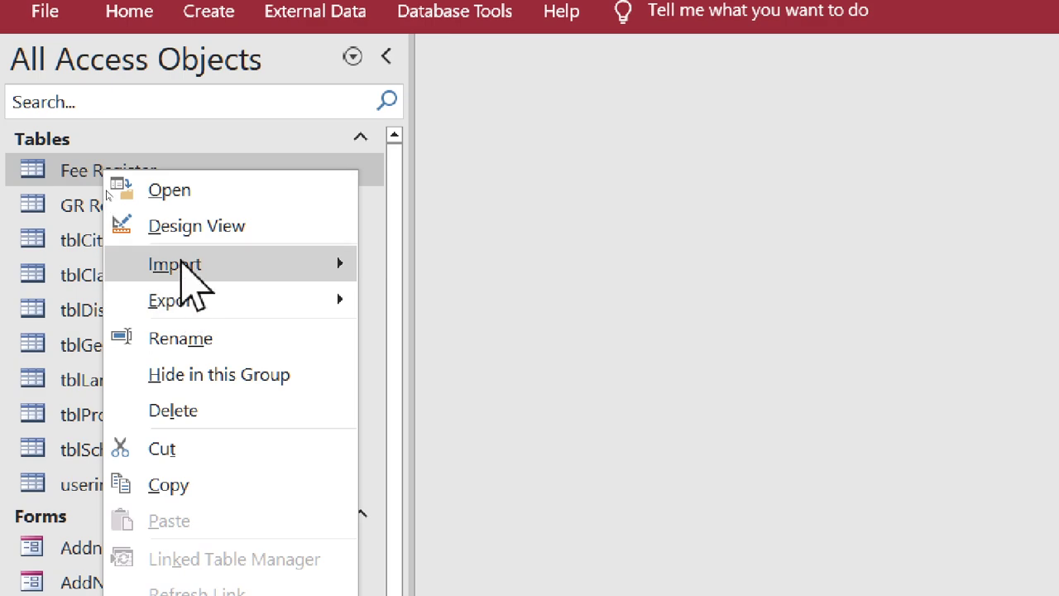
click(190, 225)
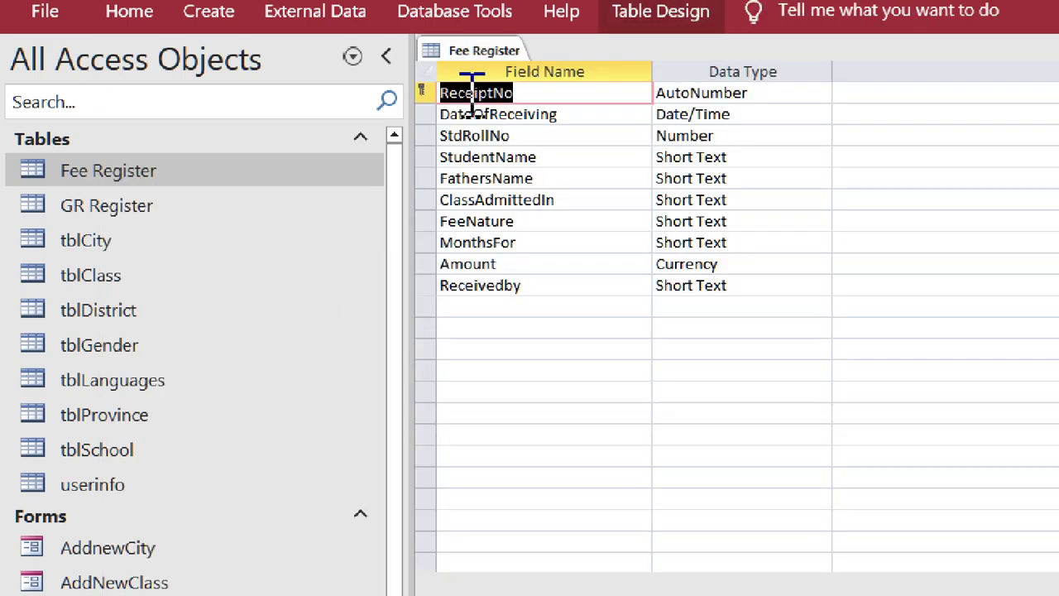
right_click(451, 51)
click(501, 101)
- Rename the Fee Register table to FeeRegister by removing the space
right_click(96, 166)
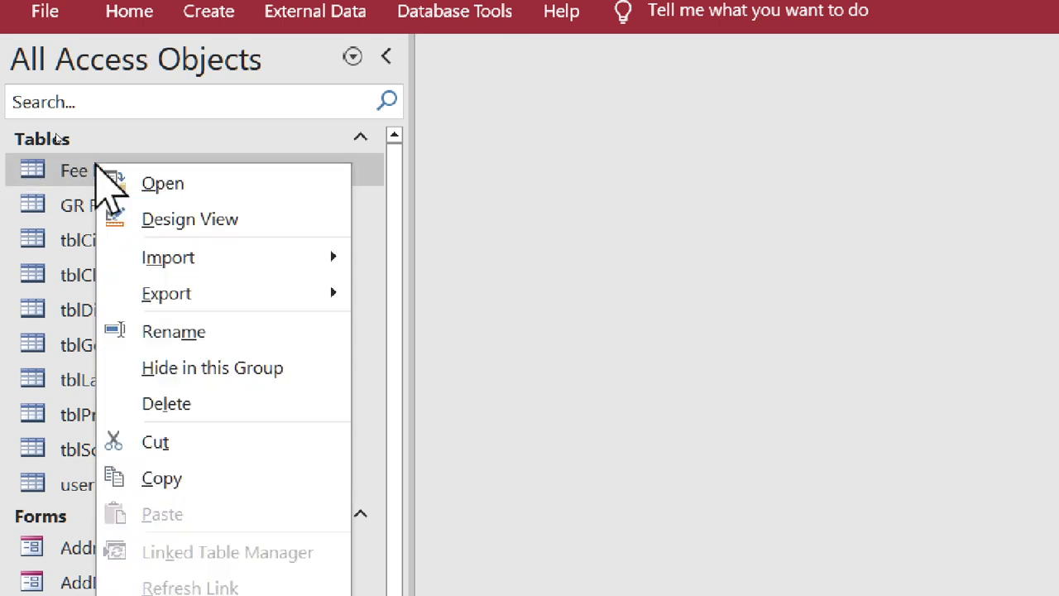
key(Escape)
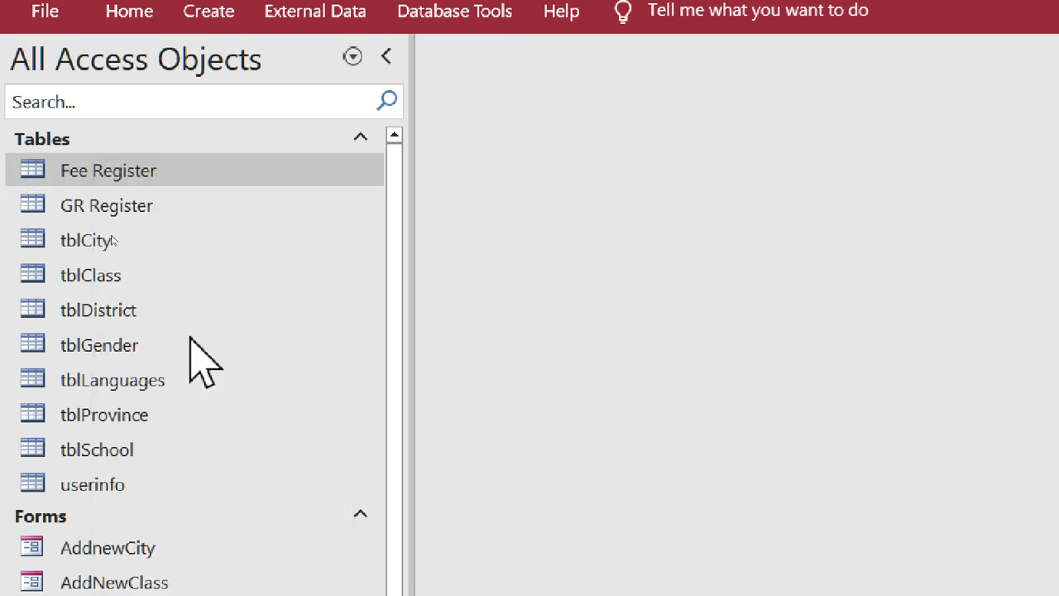
key(F2)
click(84, 170)
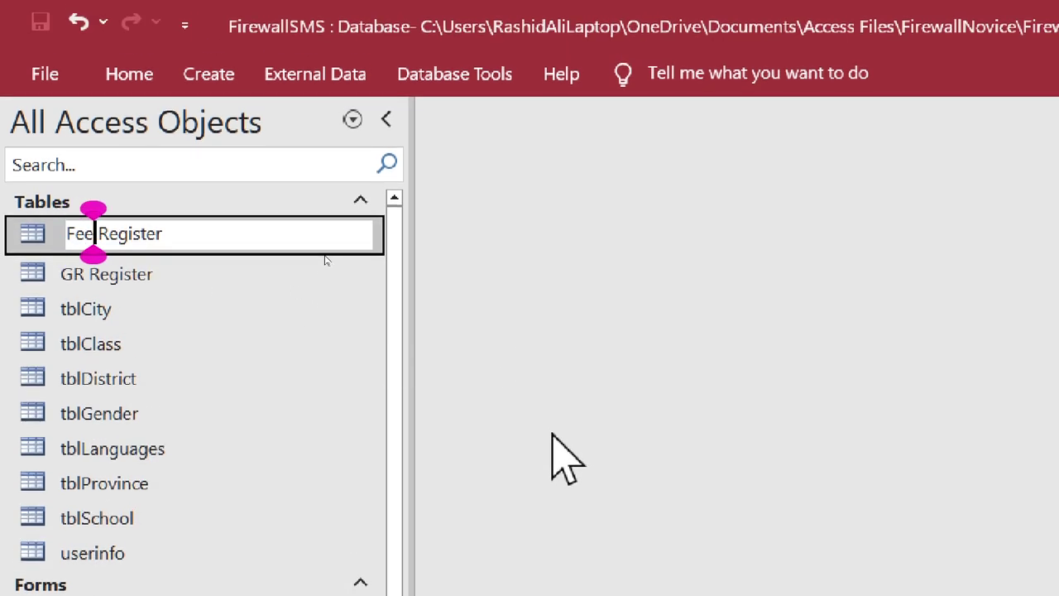
key(Delete)
key(Return)
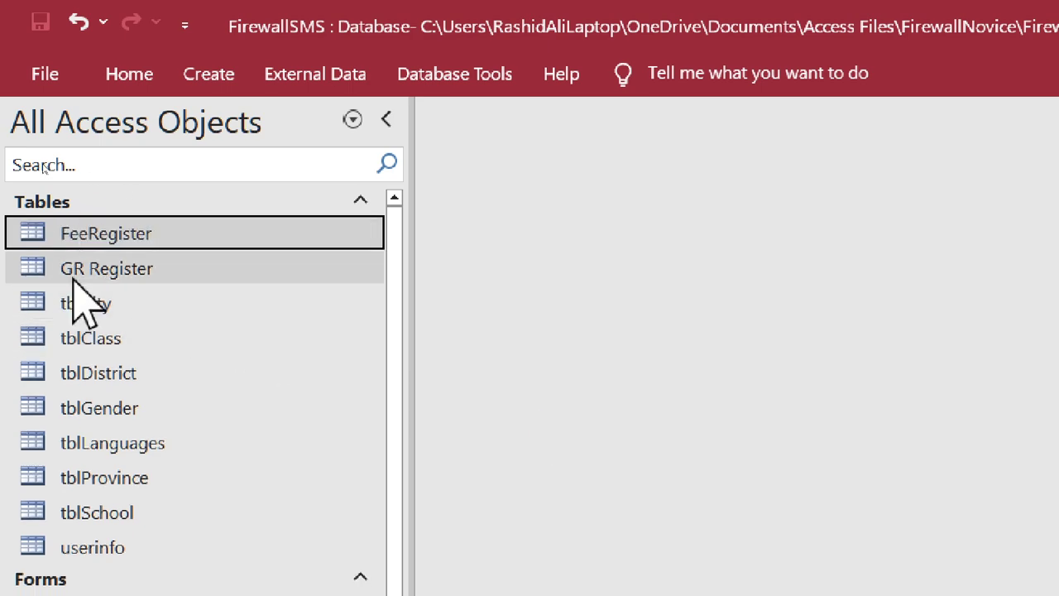
- Rename GR Register to GRRegister, then select the FeeRegister table
right_click(73, 280)
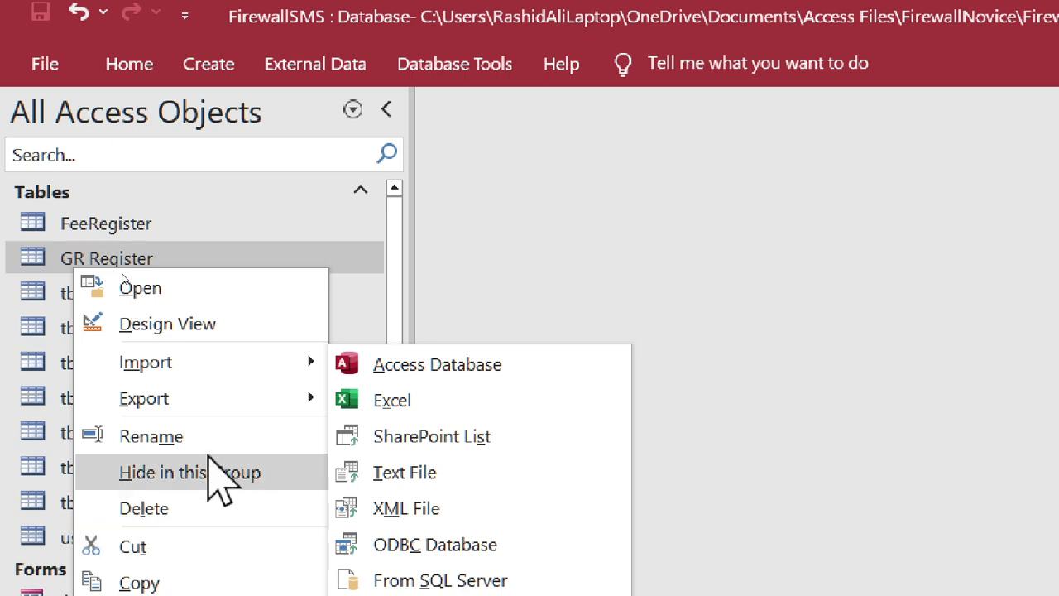
click(198, 436)
click(90, 258)
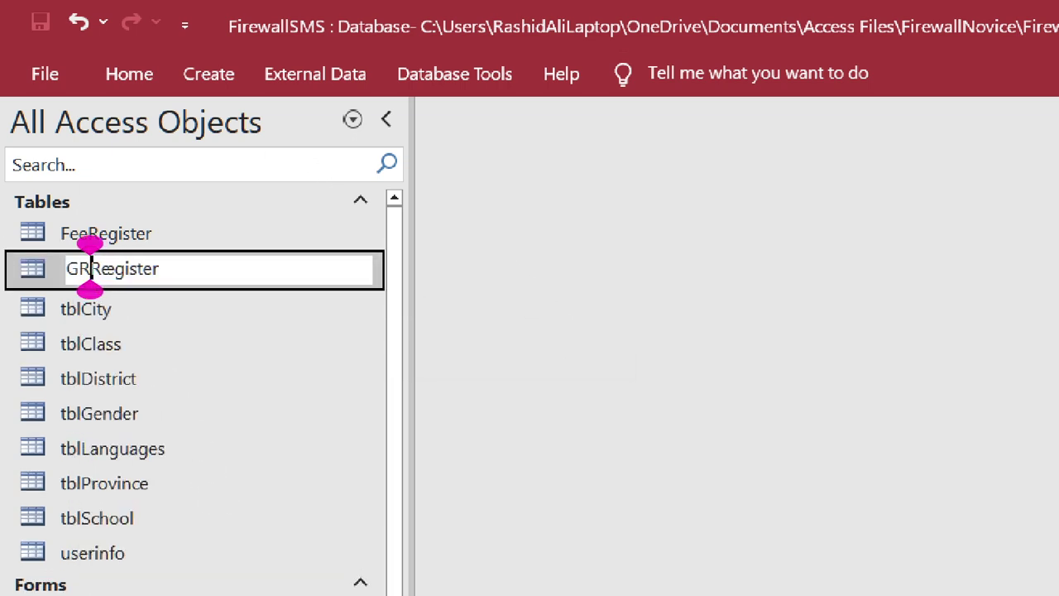
key(Return)
click(115, 205)
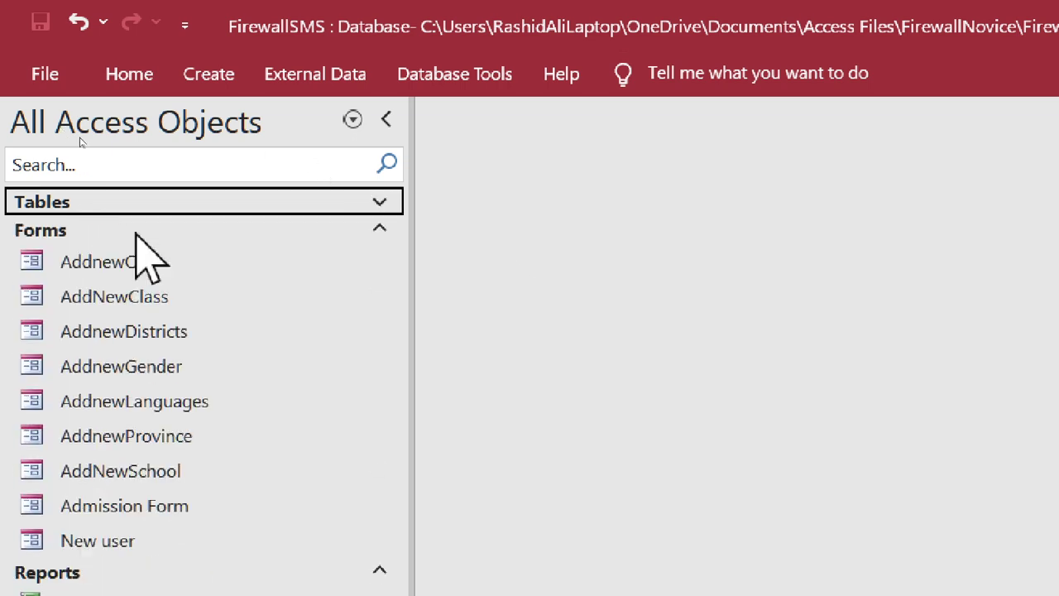
click(87, 201)
click(162, 235)
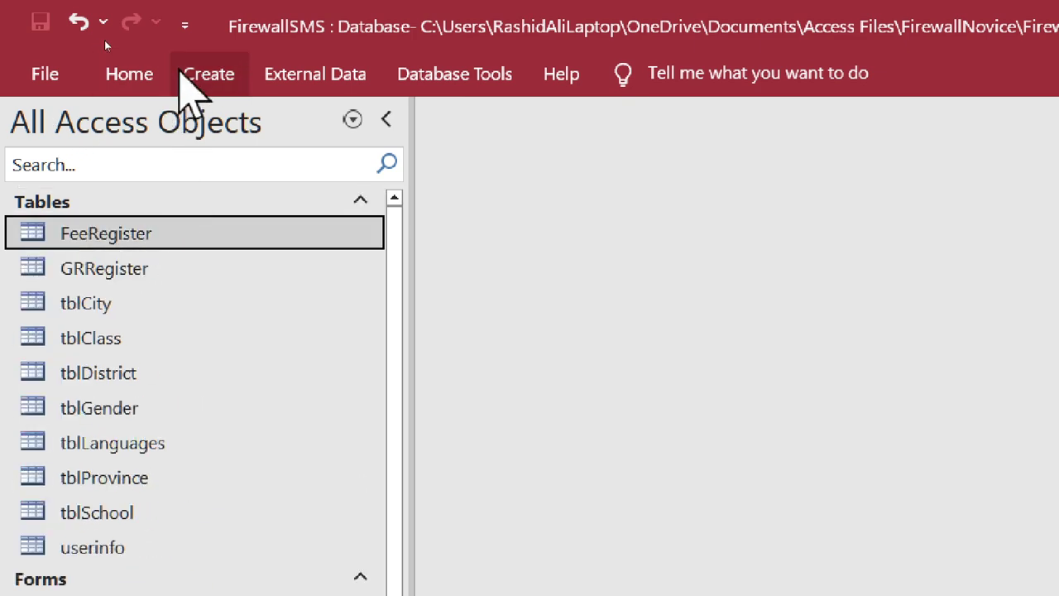
click(182, 74)
- Create a quick form from FeeRegister, save it as 'Fee Entry Form', and close it
click(508, 175)
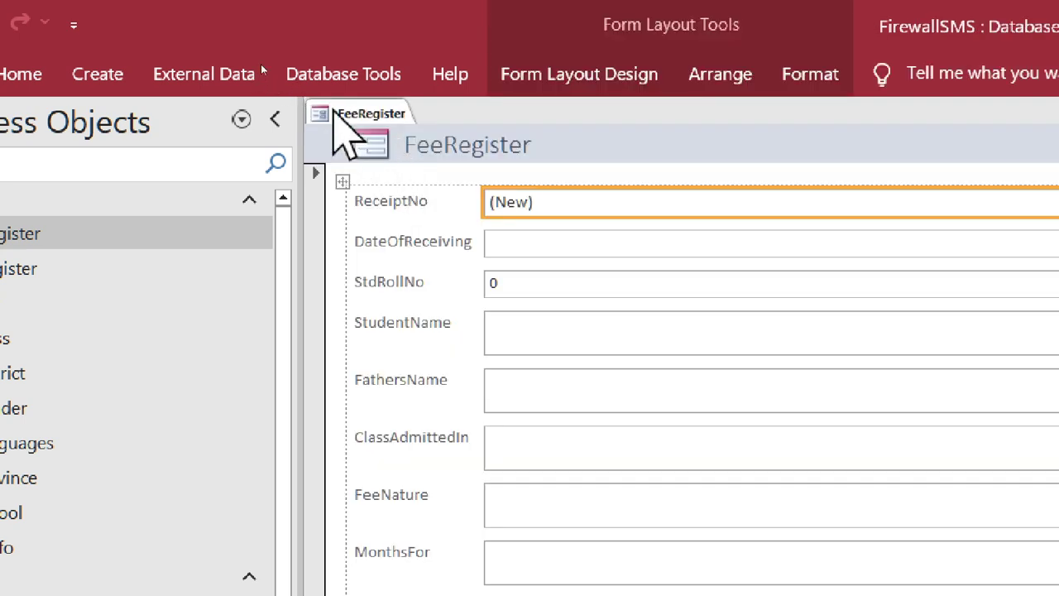
right_click(331, 113)
click(364, 125)
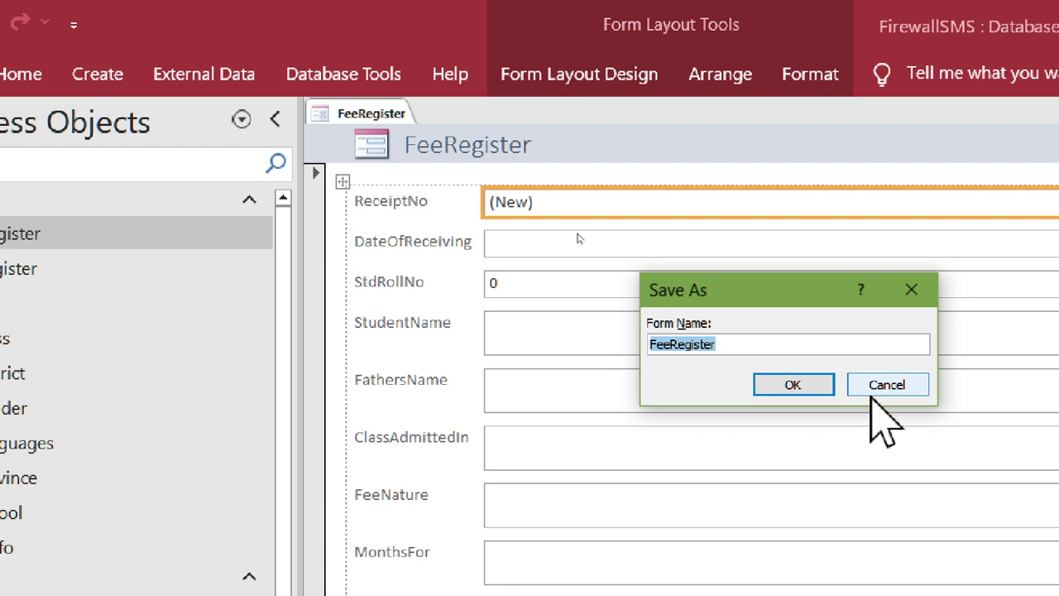
text(Fee Entry)
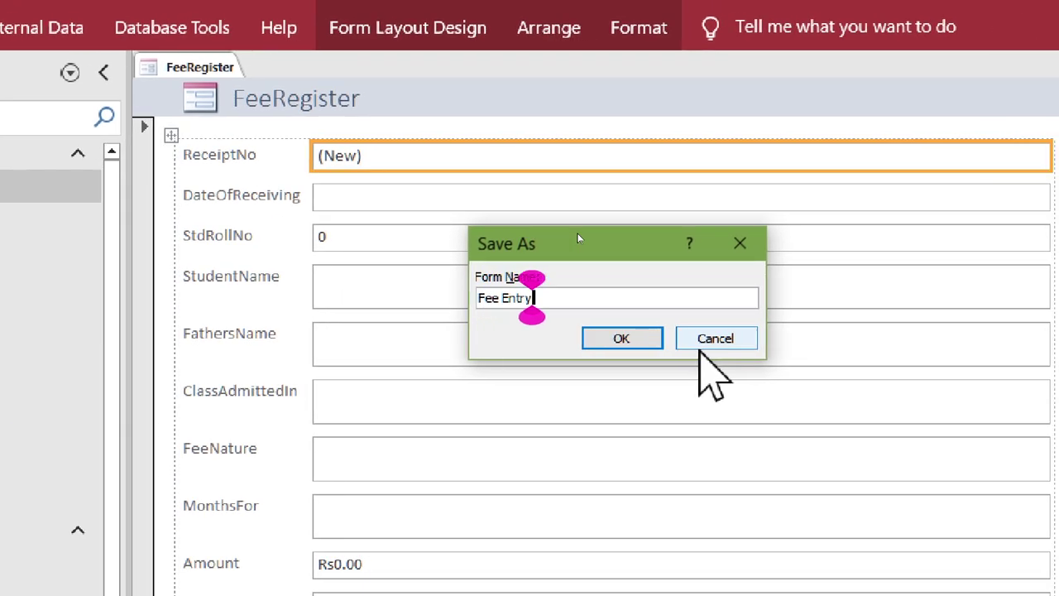
text( Form)
key(Return)
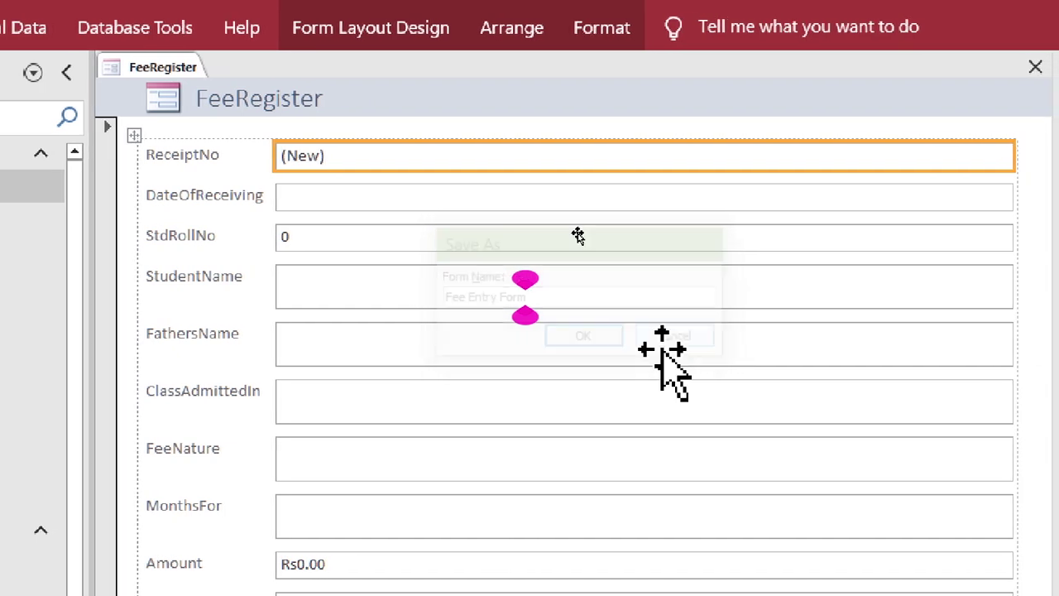
right_click(204, 68)
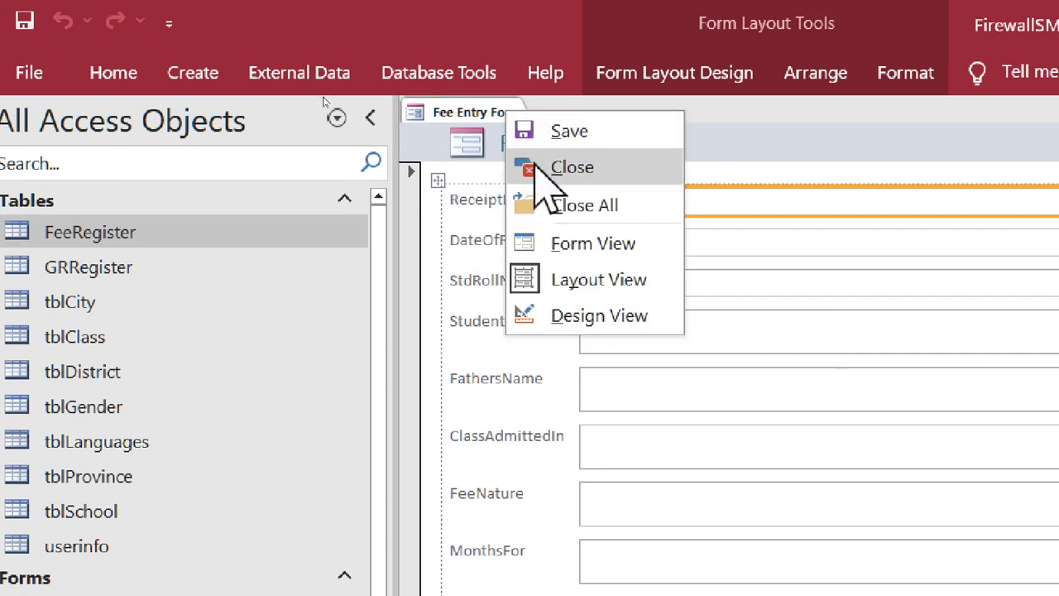
click(537, 168)
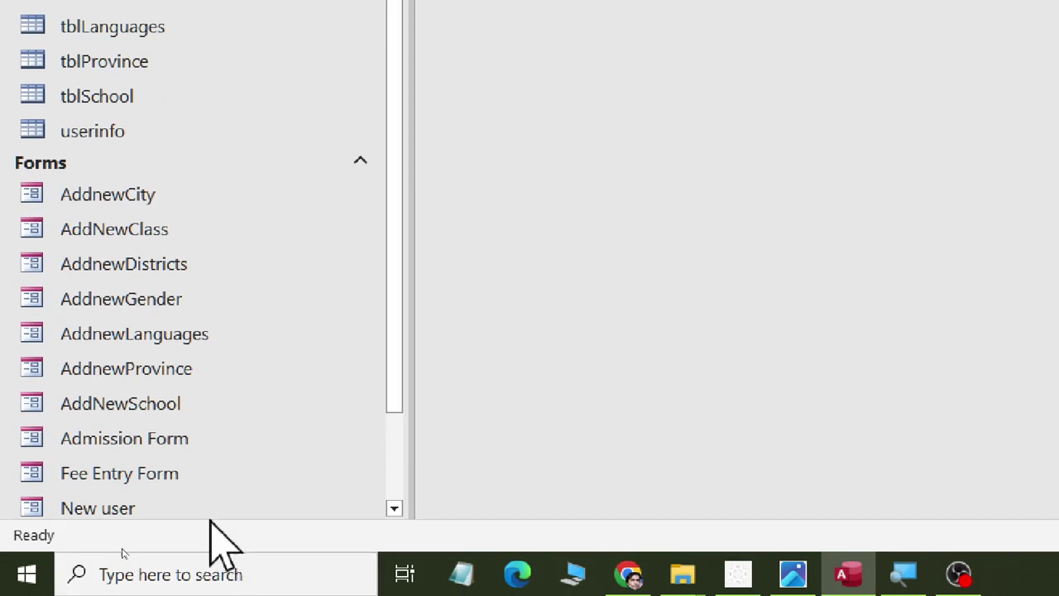
right_click(174, 478)
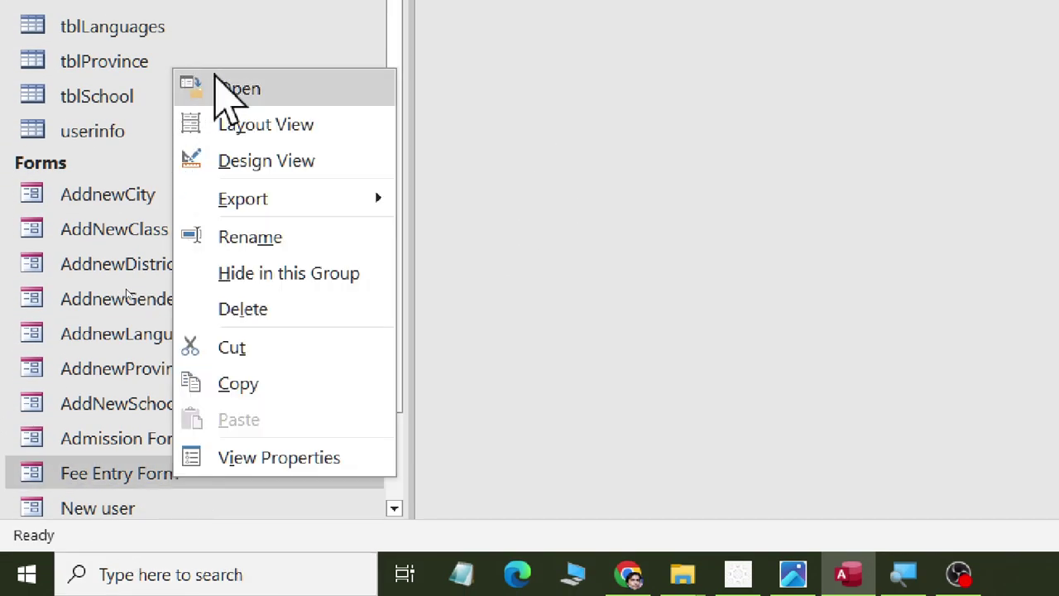
click(217, 83)
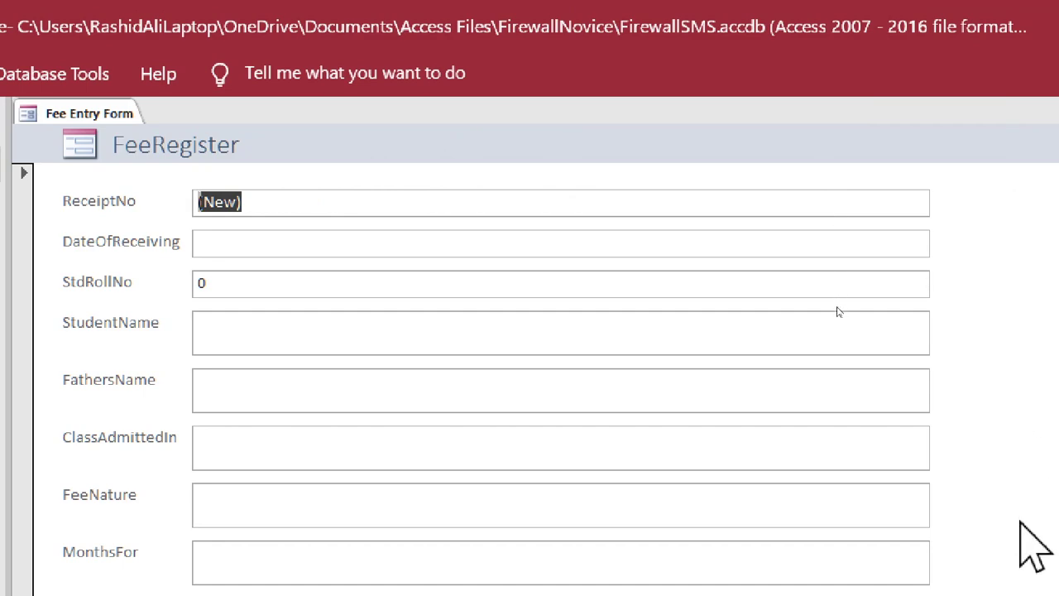
click(367, 243)
click(942, 239)
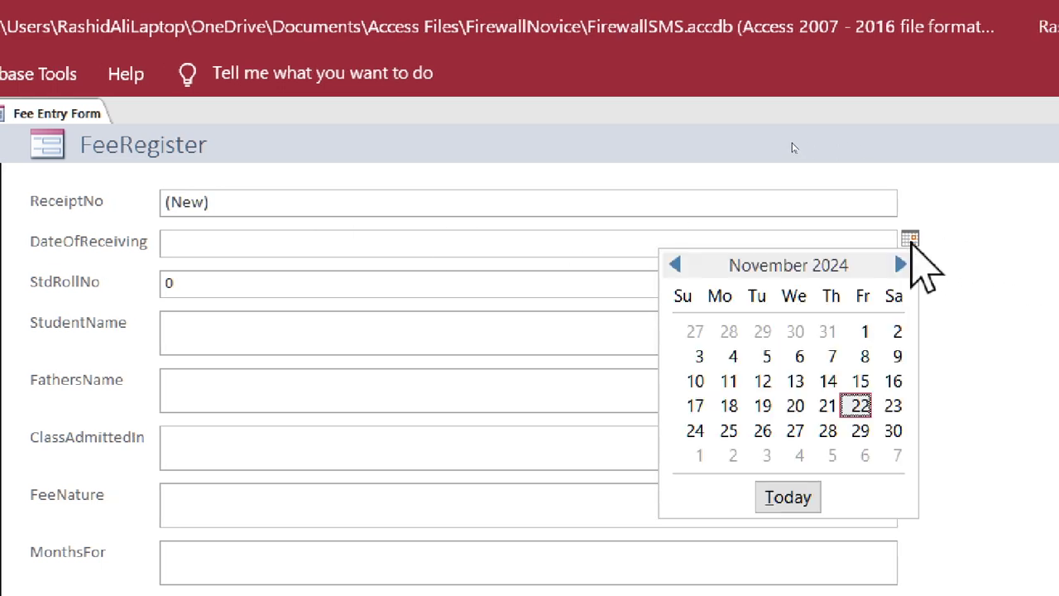
click(910, 239)
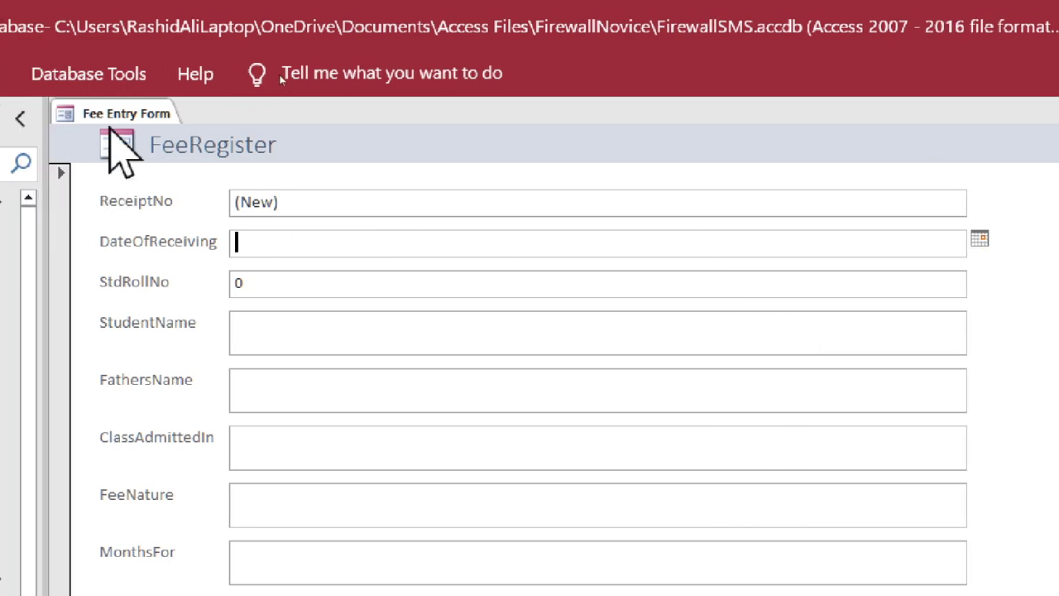
right_click(40, 114)
click(116, 168)
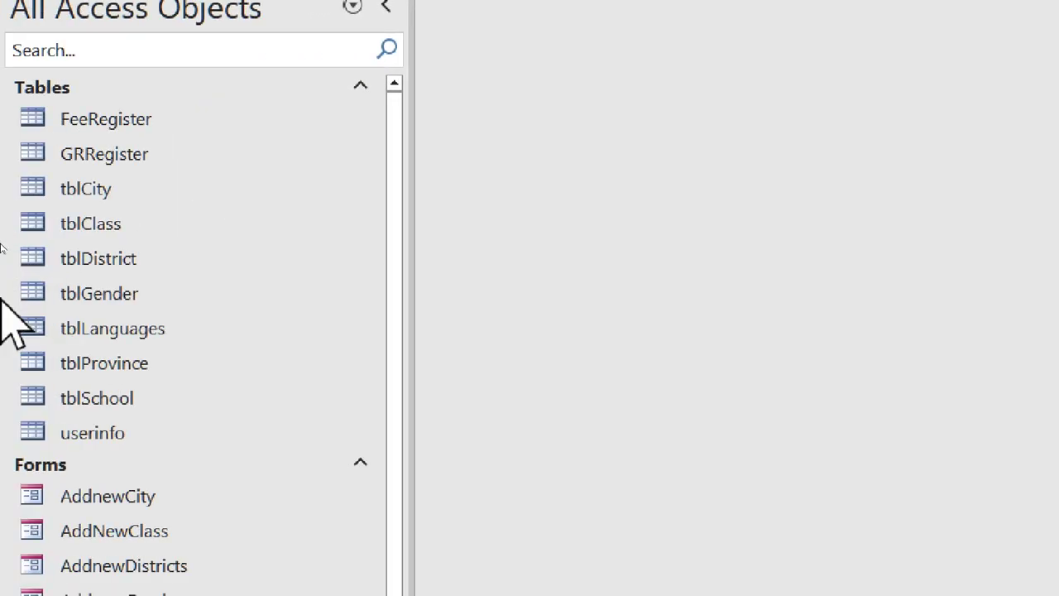
- In FeeRegister's design, set DateOfReceiving's default value to date(), then close the design
right_click(131, 129)
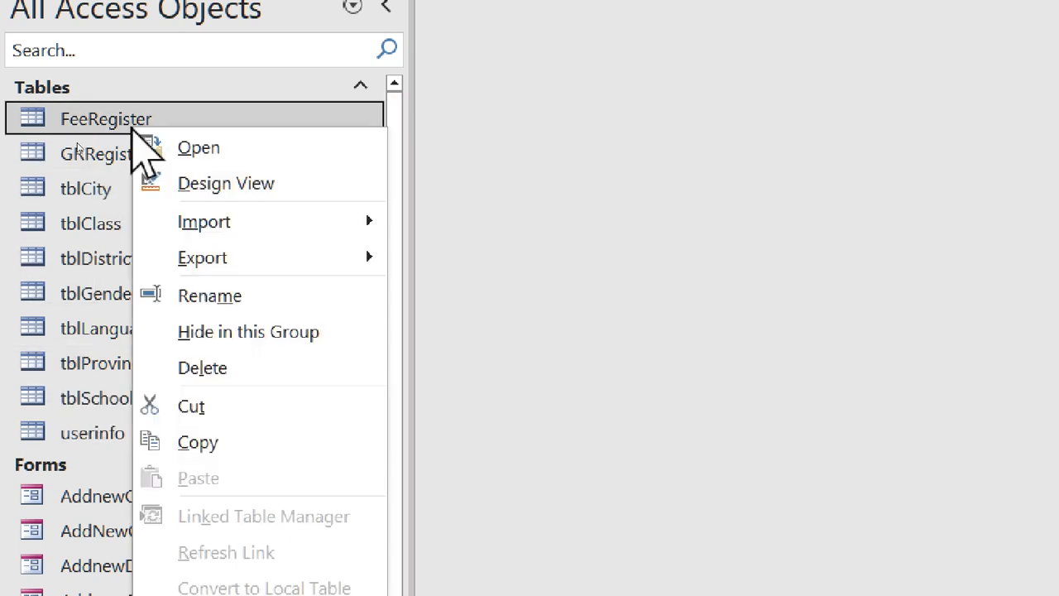
click(182, 183)
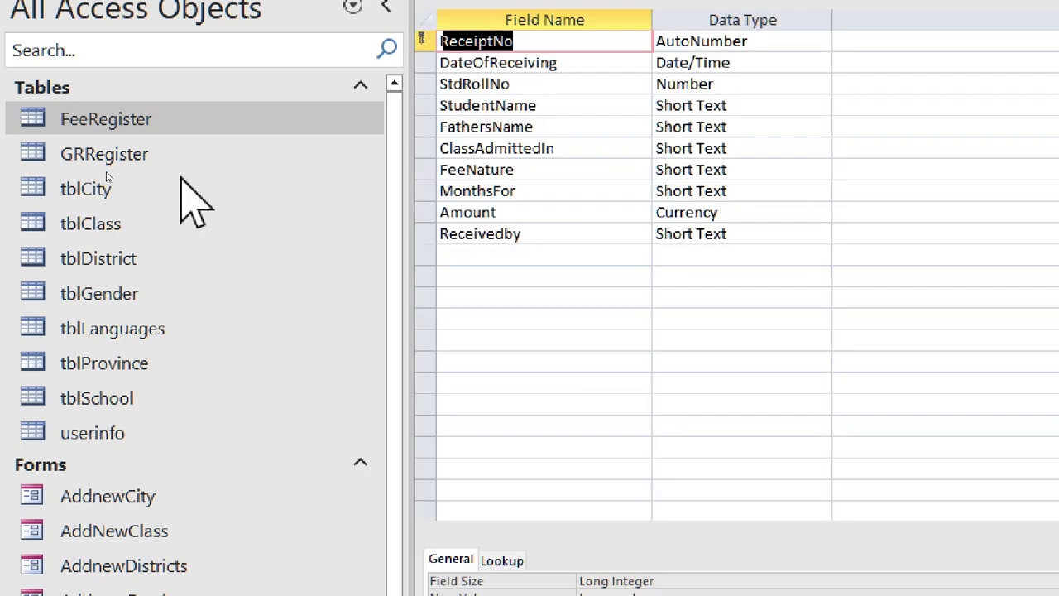
click(581, 64)
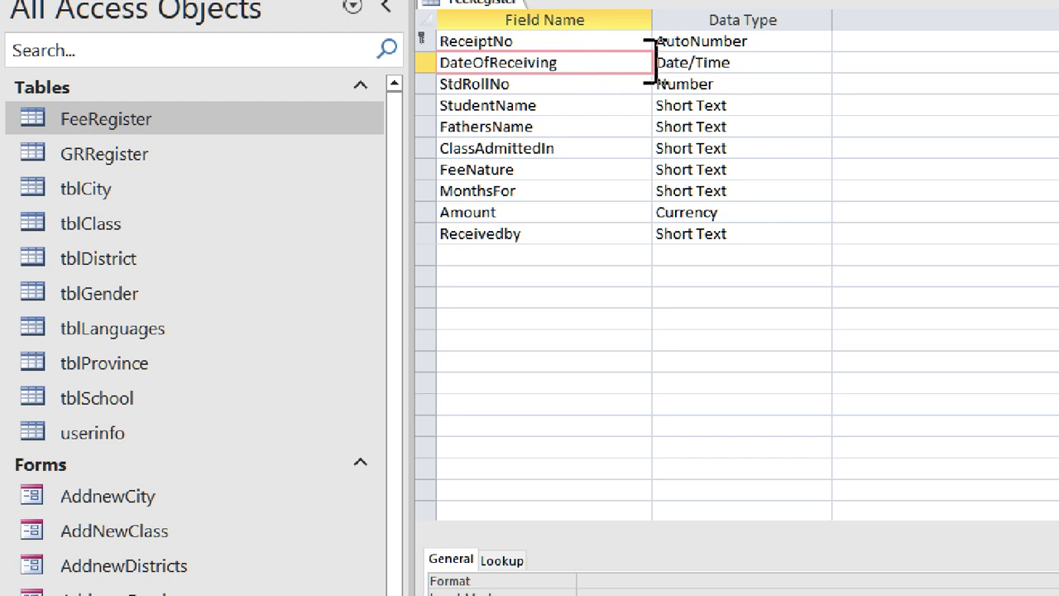
click(674, 62)
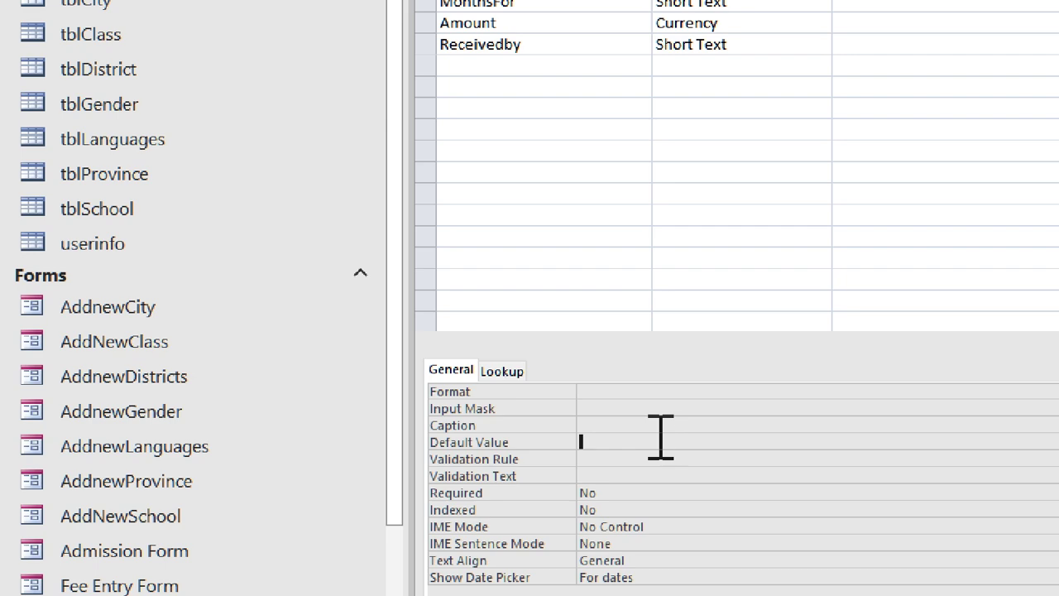
click(686, 439)
text(date)
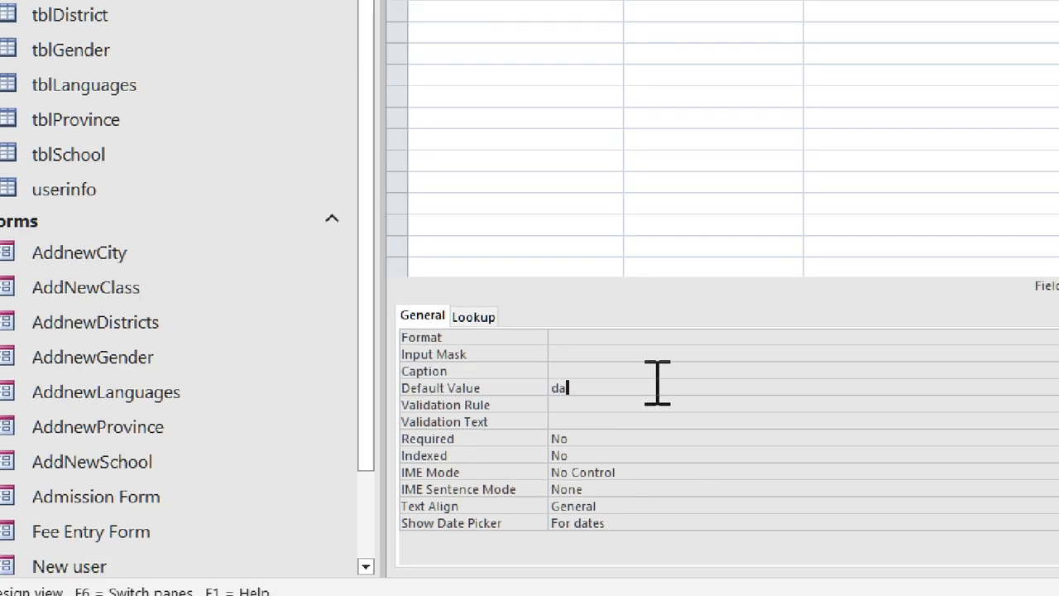
text(())
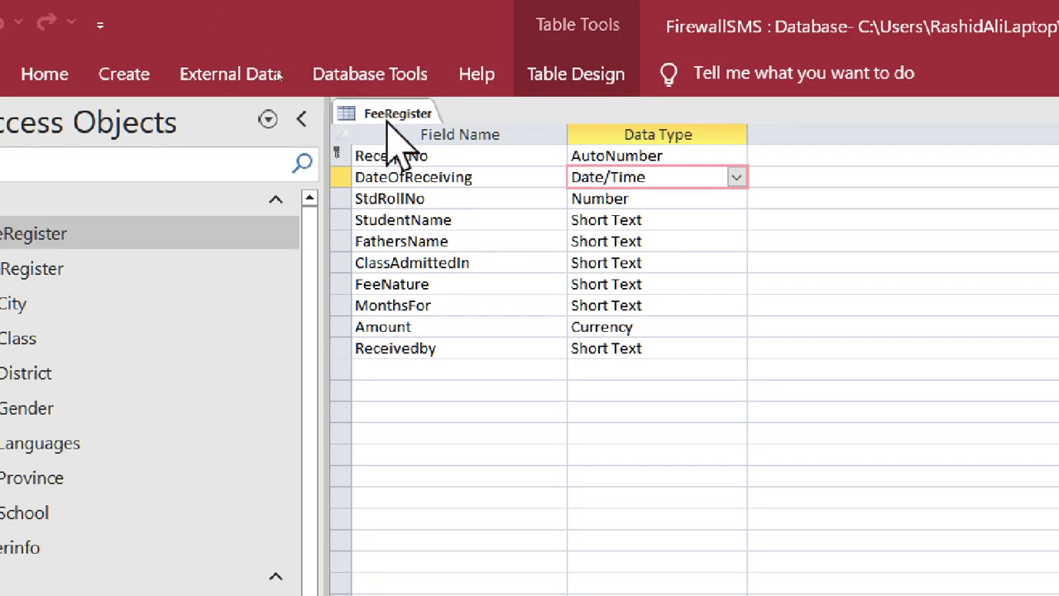
right_click(389, 120)
click(447, 176)
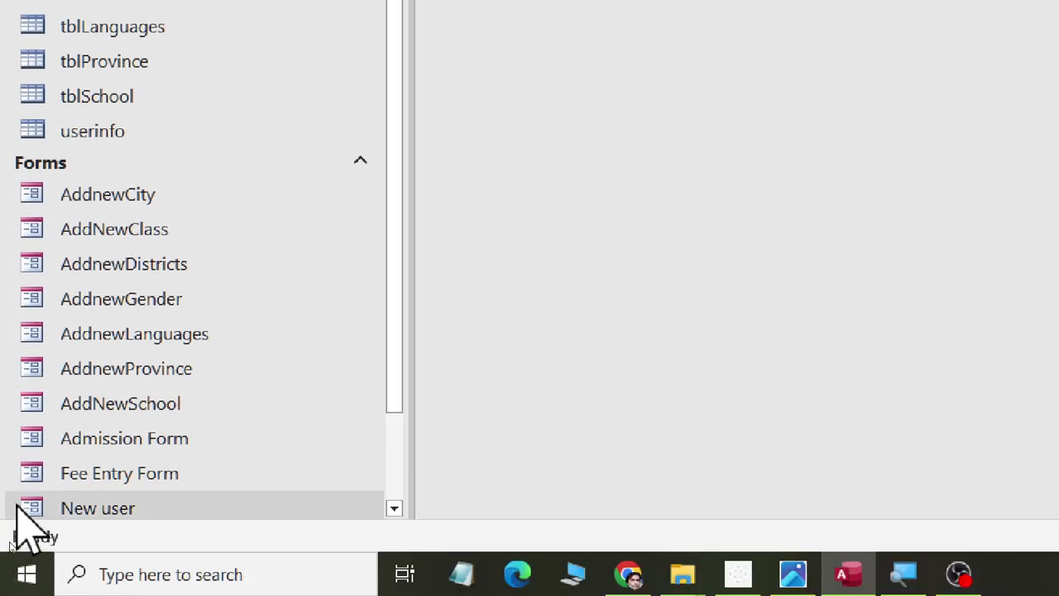
click(31, 484)
- Open Fee Entry Form and check the pre-filled receiving date in its calendar picker
double_click(31, 484)
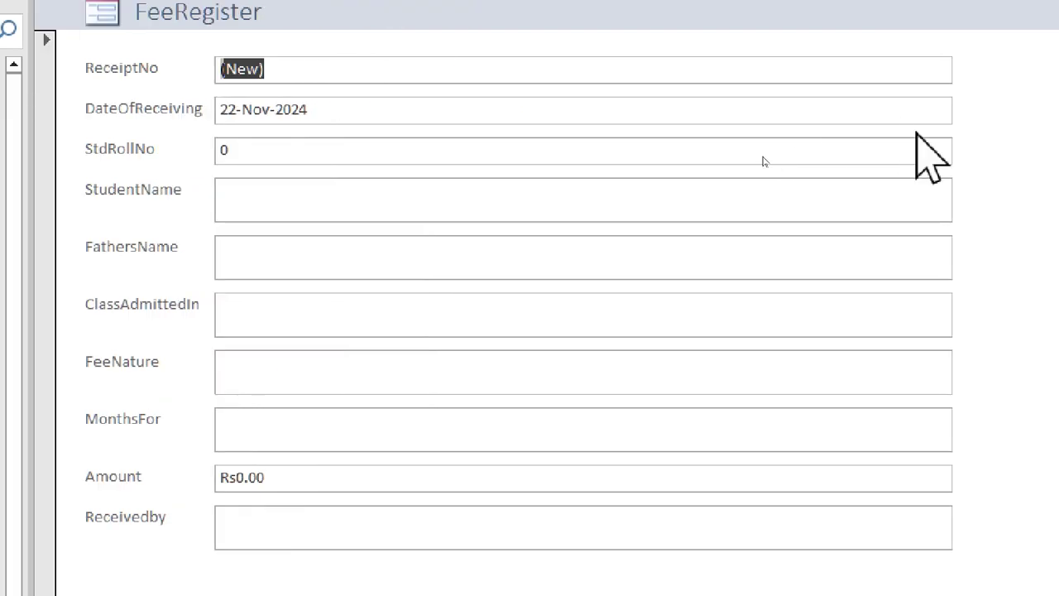
click(932, 116)
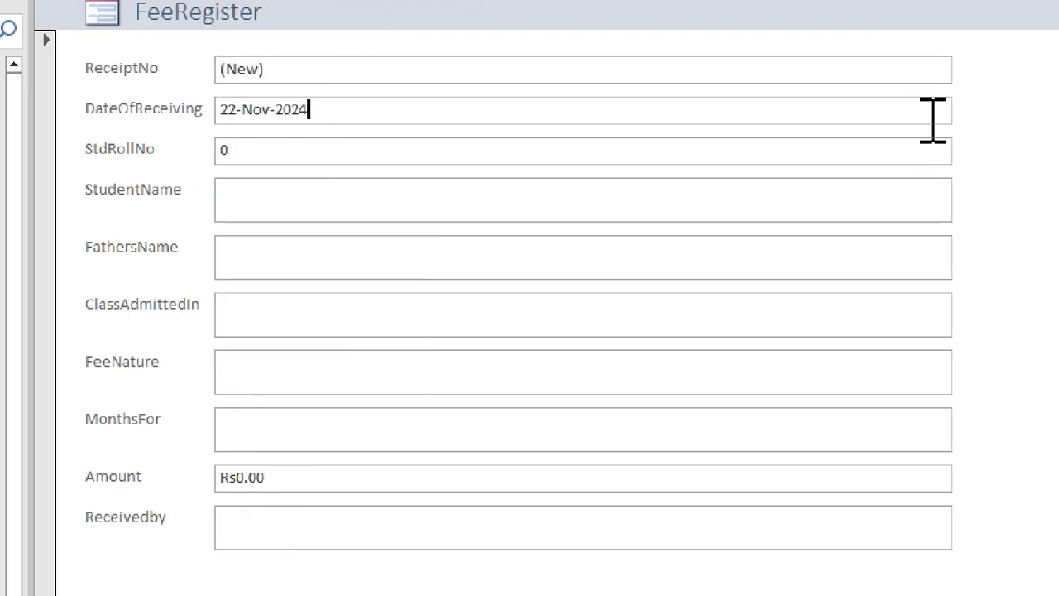
click(964, 105)
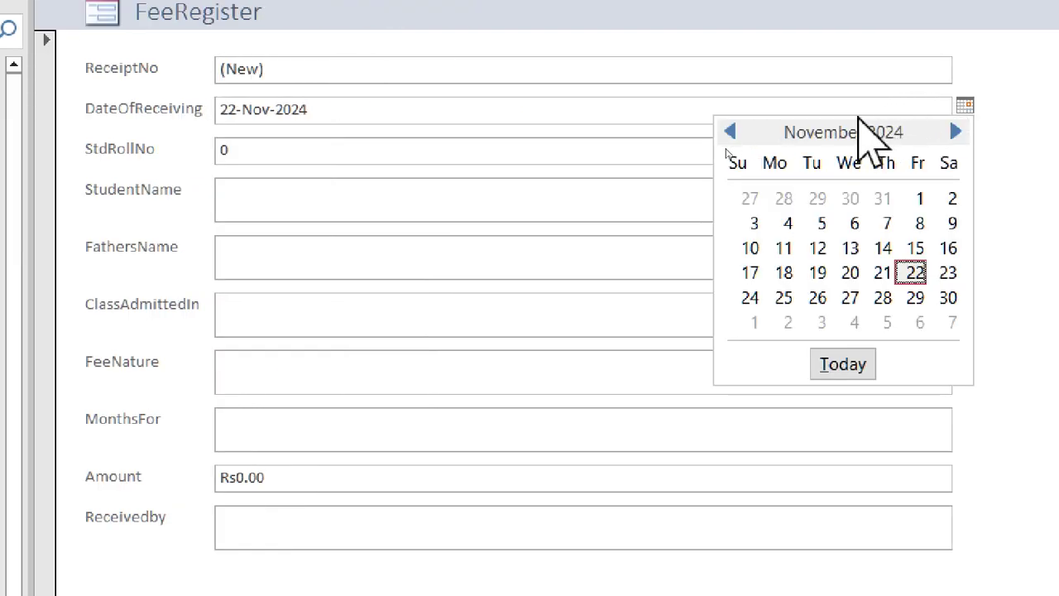
key(Escape)
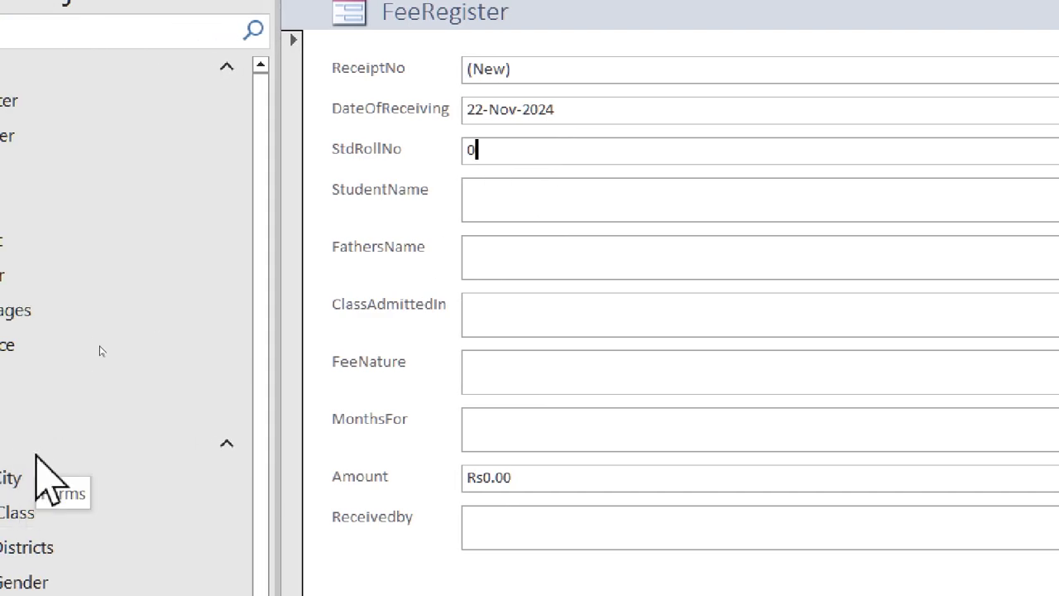
- Open the All Student Records report from the navigation pane
scroll(175, 337, down, 1)
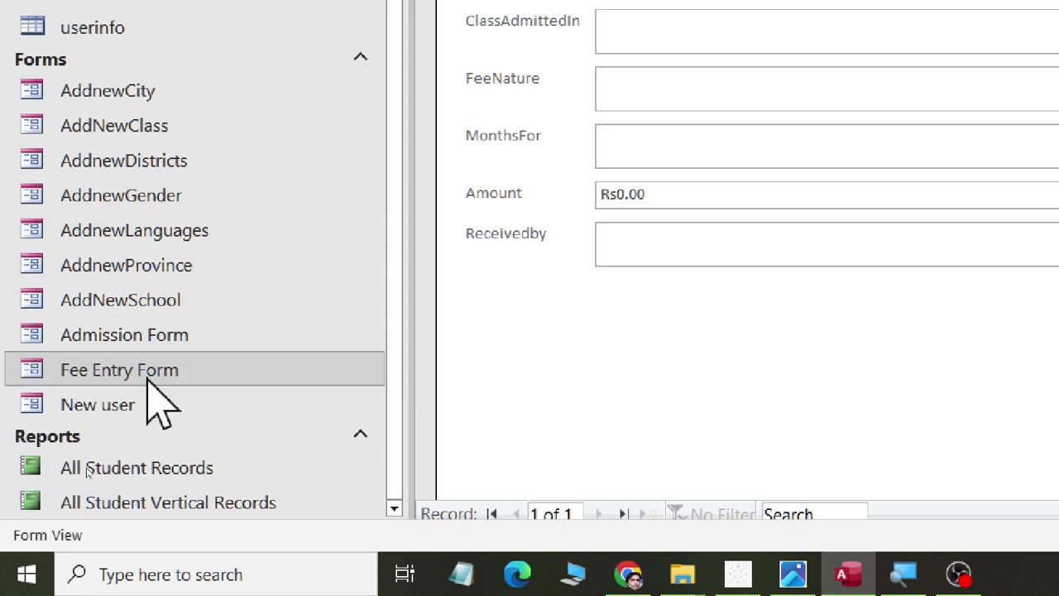
click(154, 474)
double_click(154, 474)
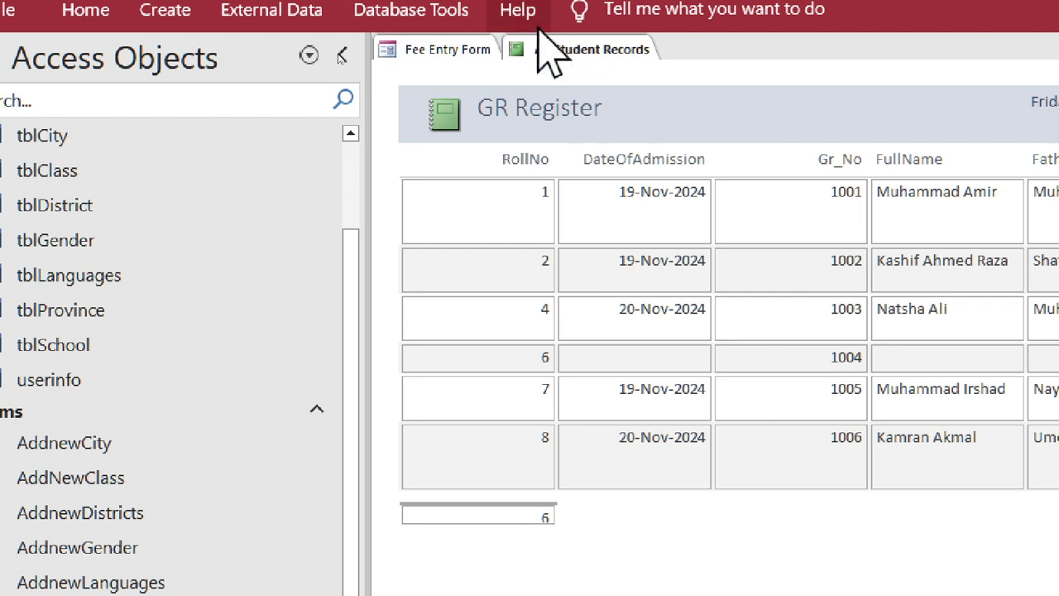
- Enter roll number 1001 with the student's and father's names, checking them against All Student Records
click(415, 46)
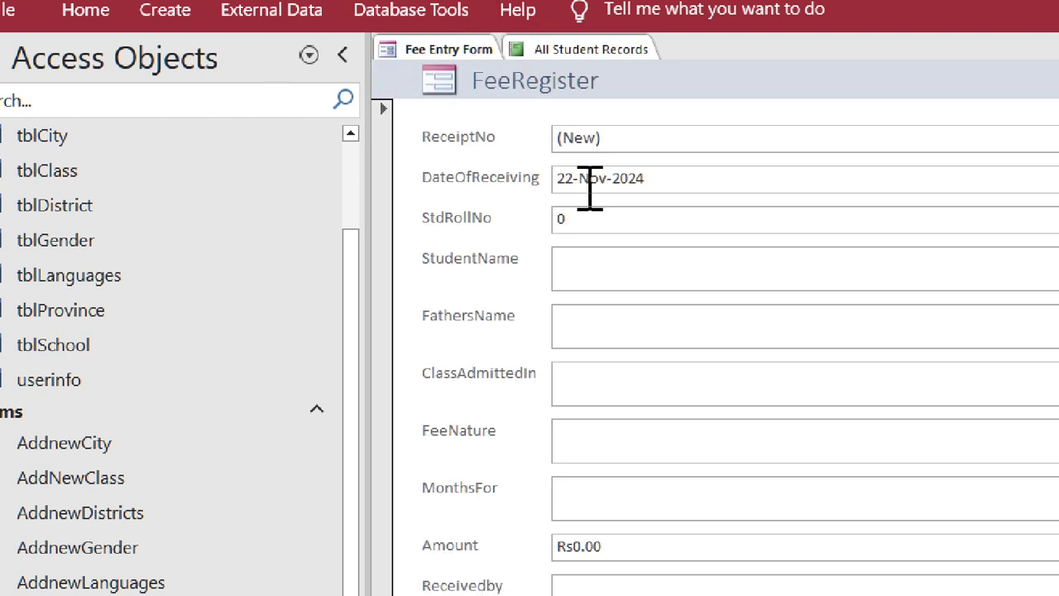
click(579, 51)
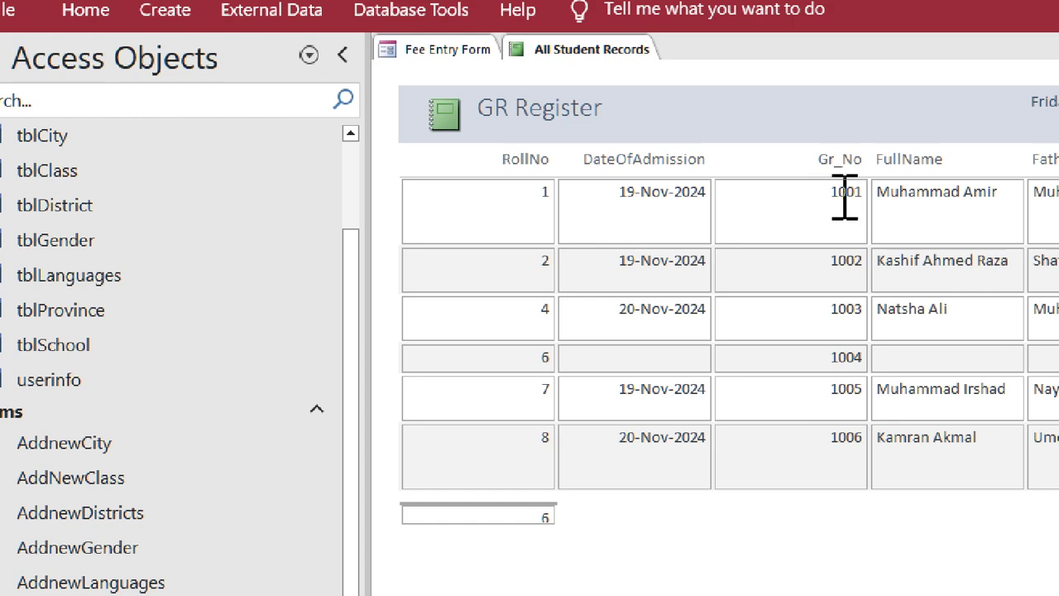
click(387, 50)
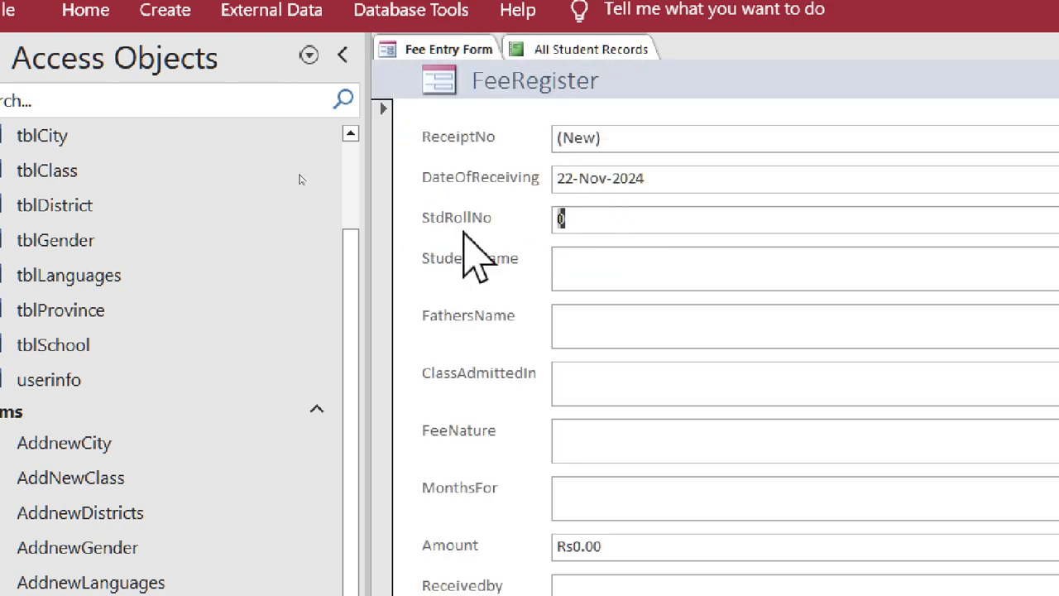
text(1001)
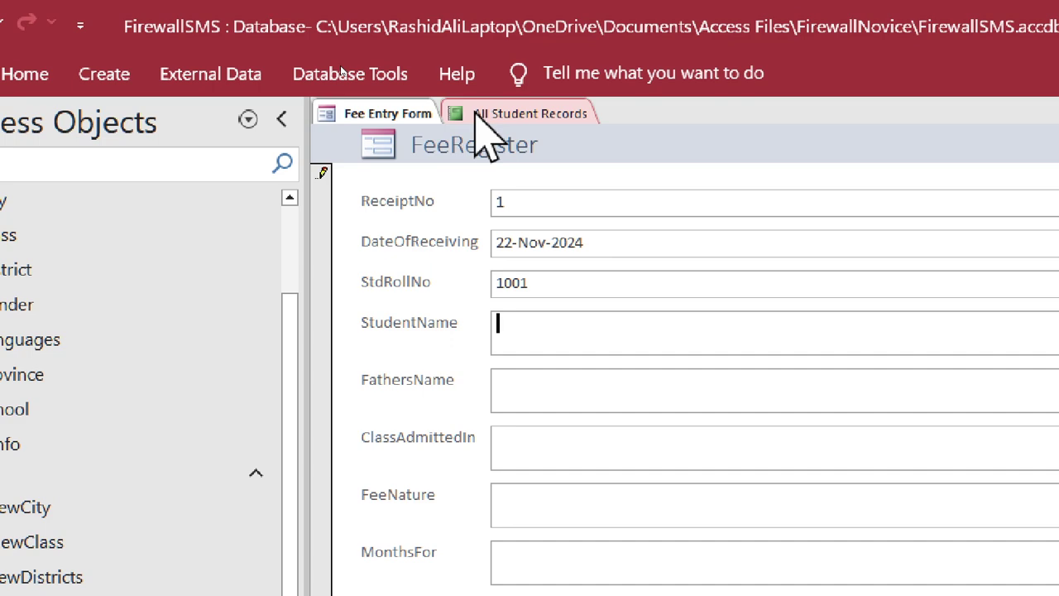
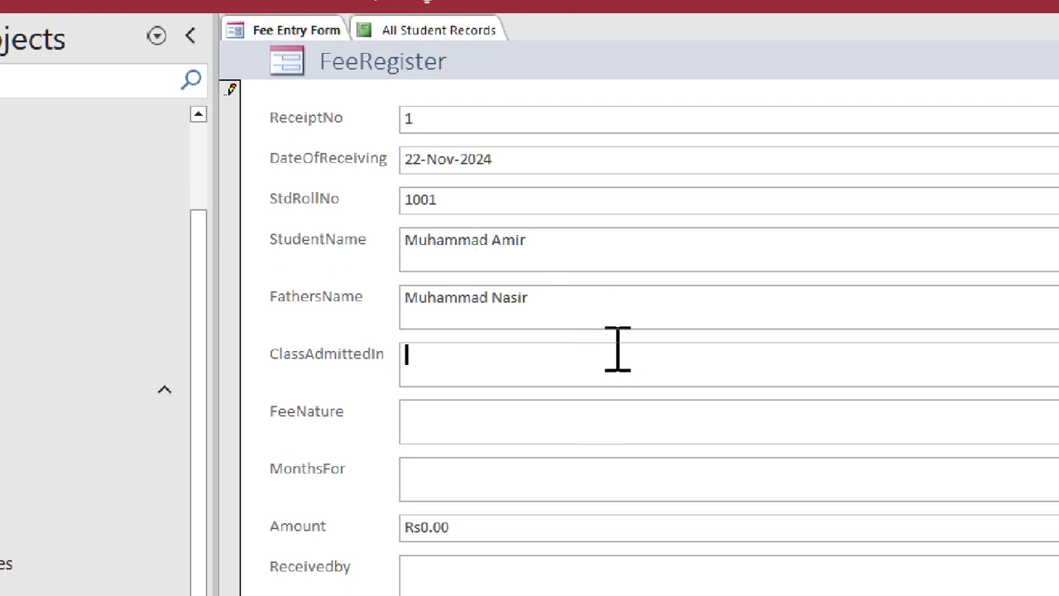
click(495, 28)
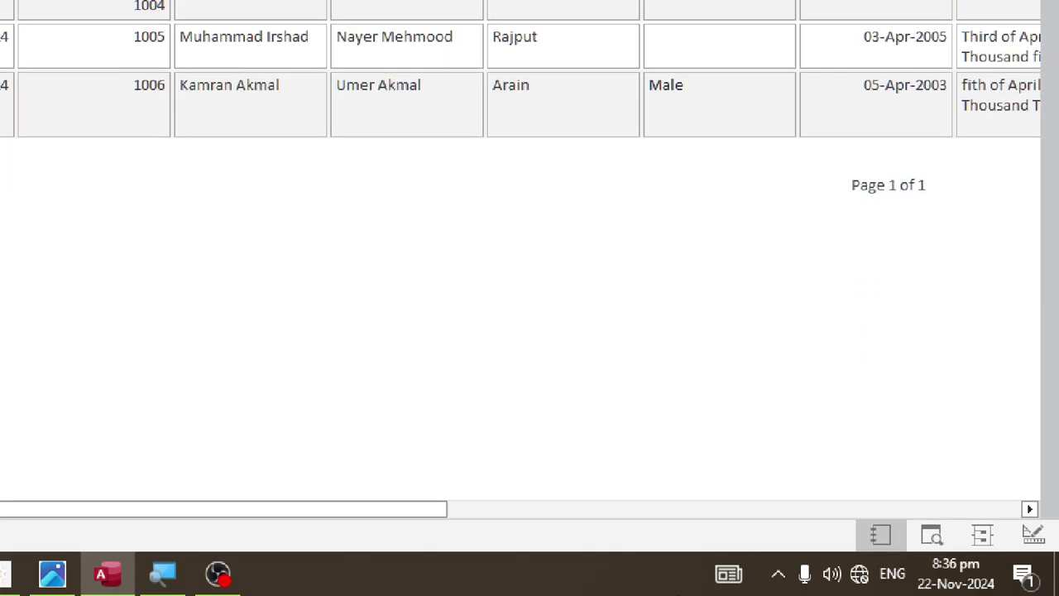
drag(364, 507, 1001, 509)
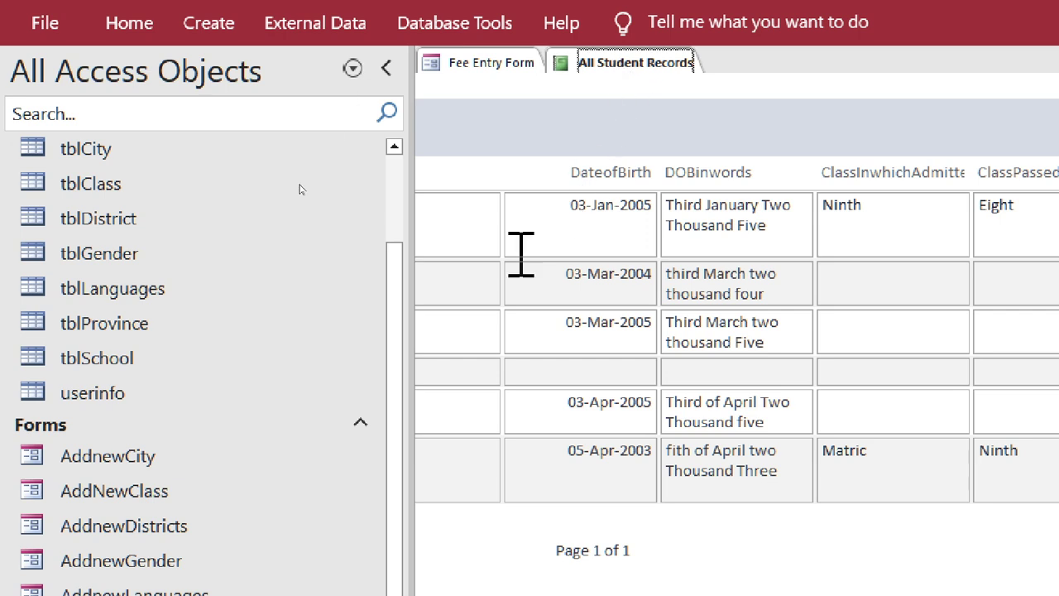
click(493, 65)
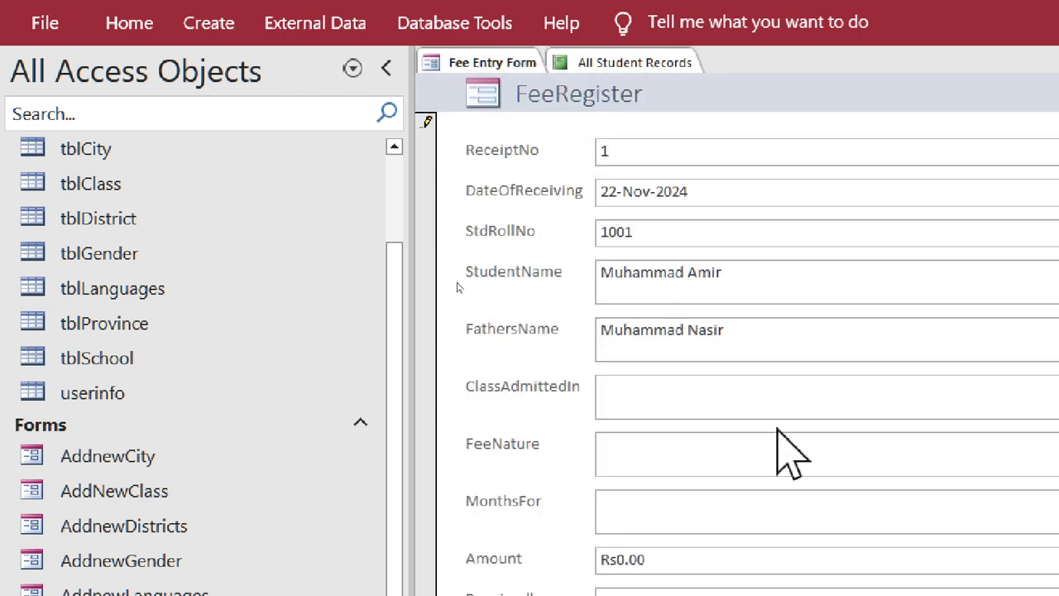
- Set the fee nature to Admission after rechecking the student records
text(h)
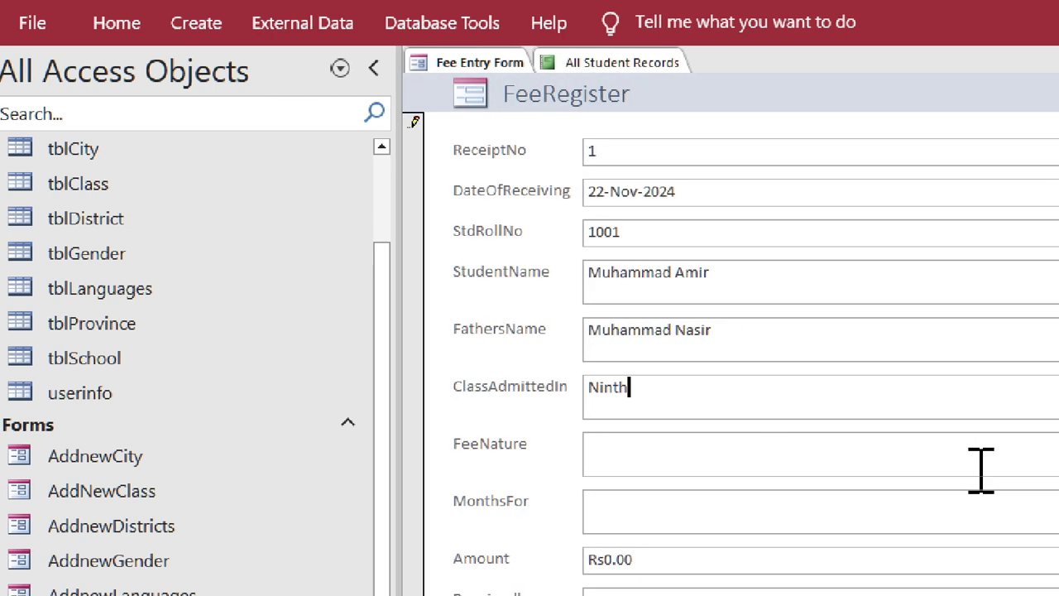
text(Ad)
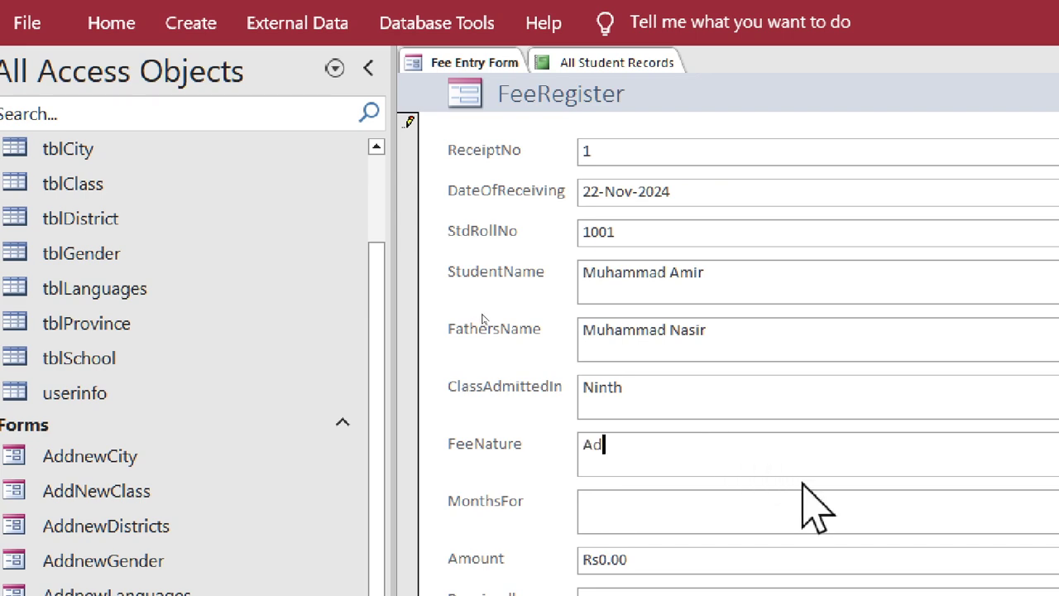
text(mission)
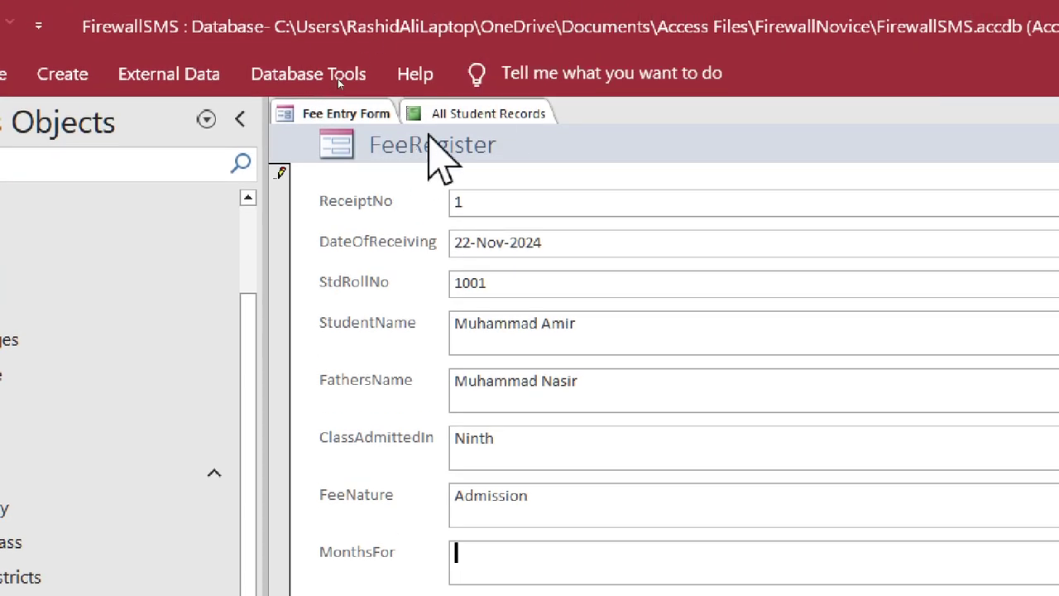
click(488, 112)
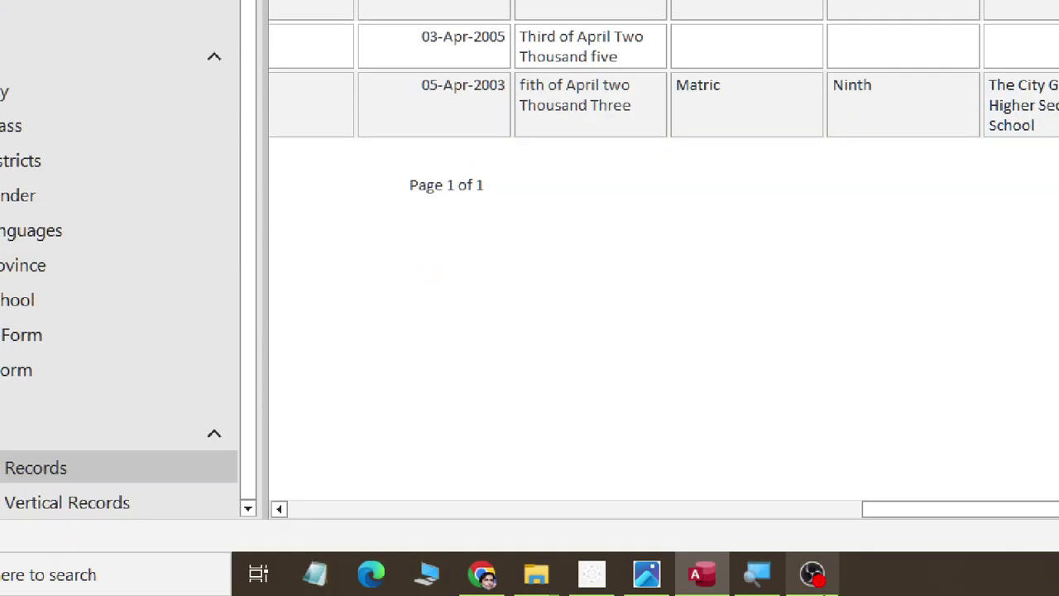
drag(901, 510, 177, 505)
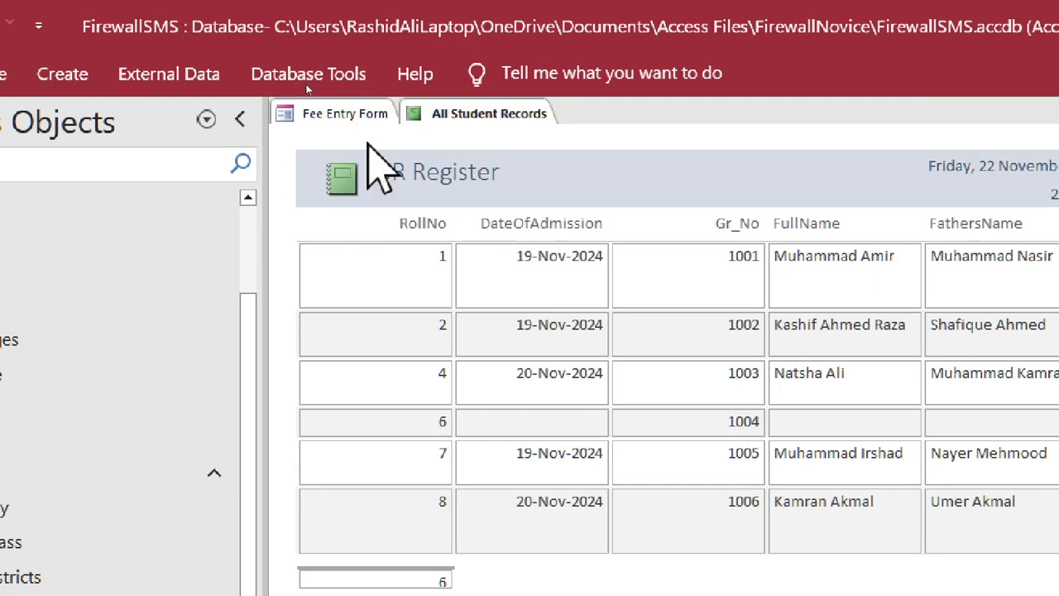
click(376, 114)
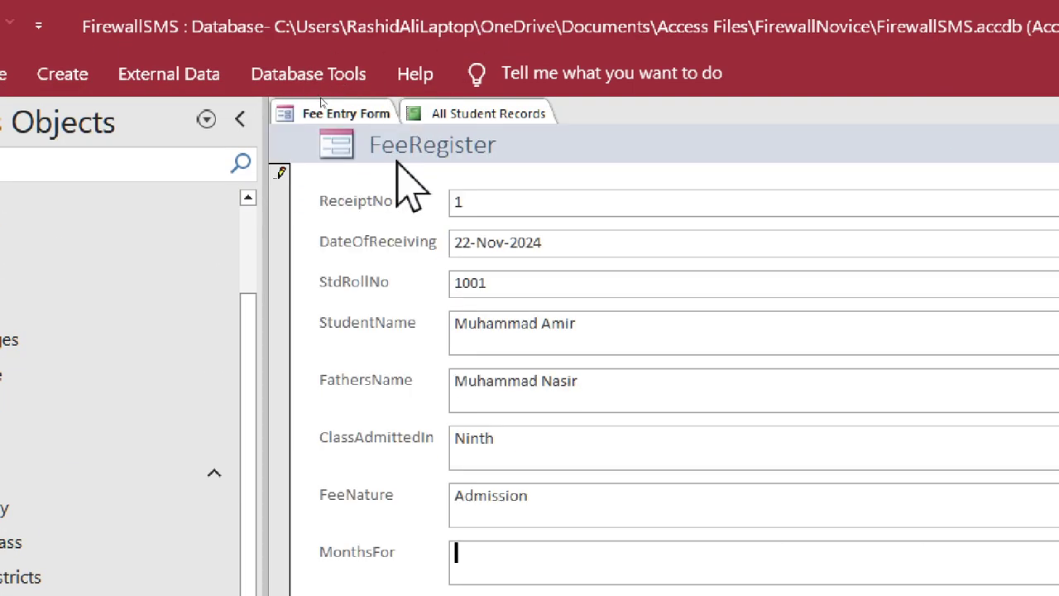
- Fill MonthsFor 'November 2024', Amount 3500 and Receivedby 'Admin', then save the record
click(685, 552)
text(November 2024)
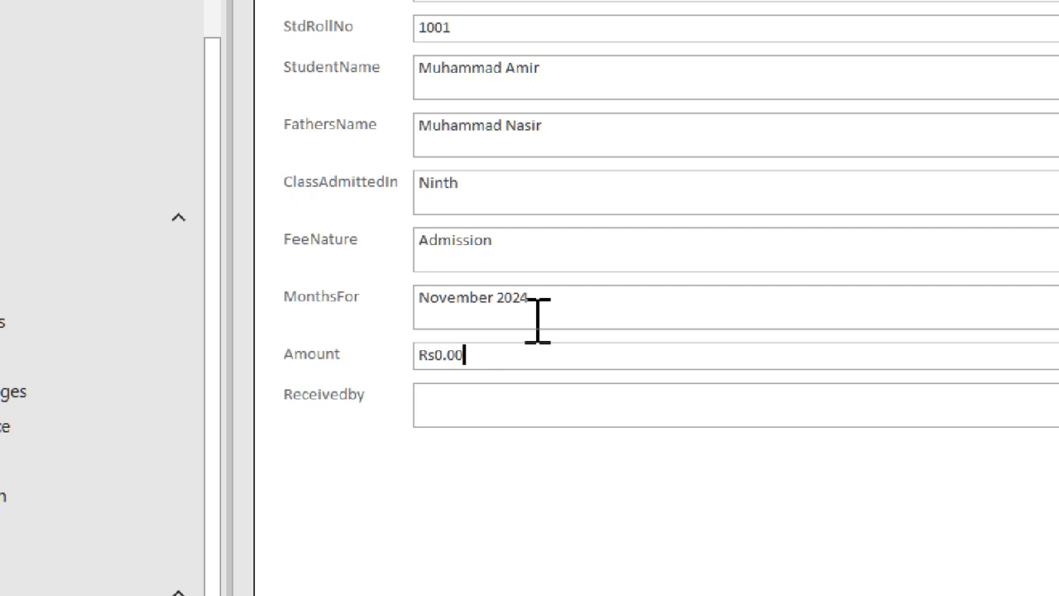
drag(530, 352, 291, 351)
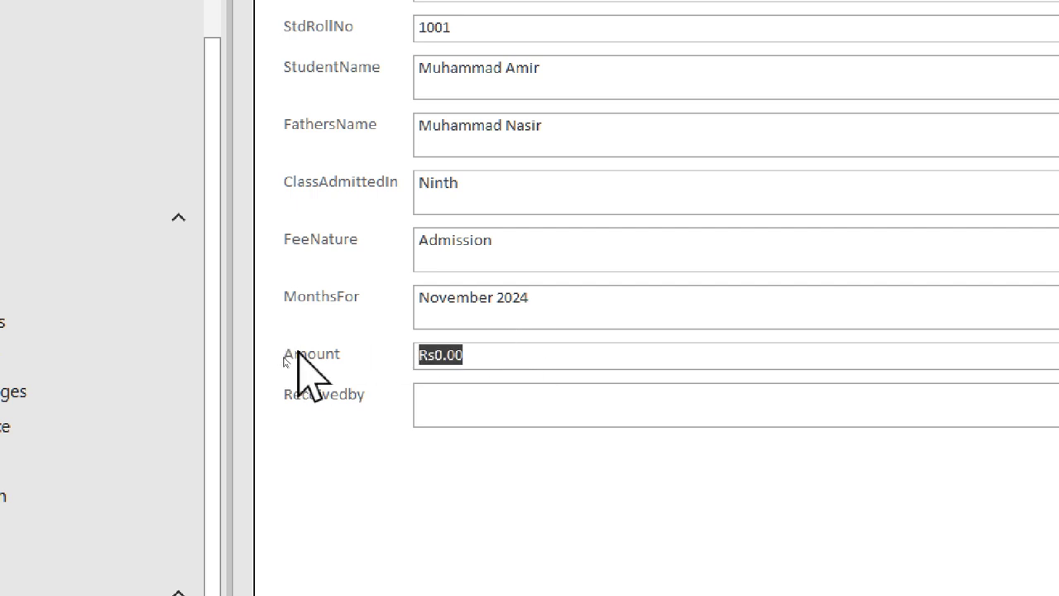
text(2500)
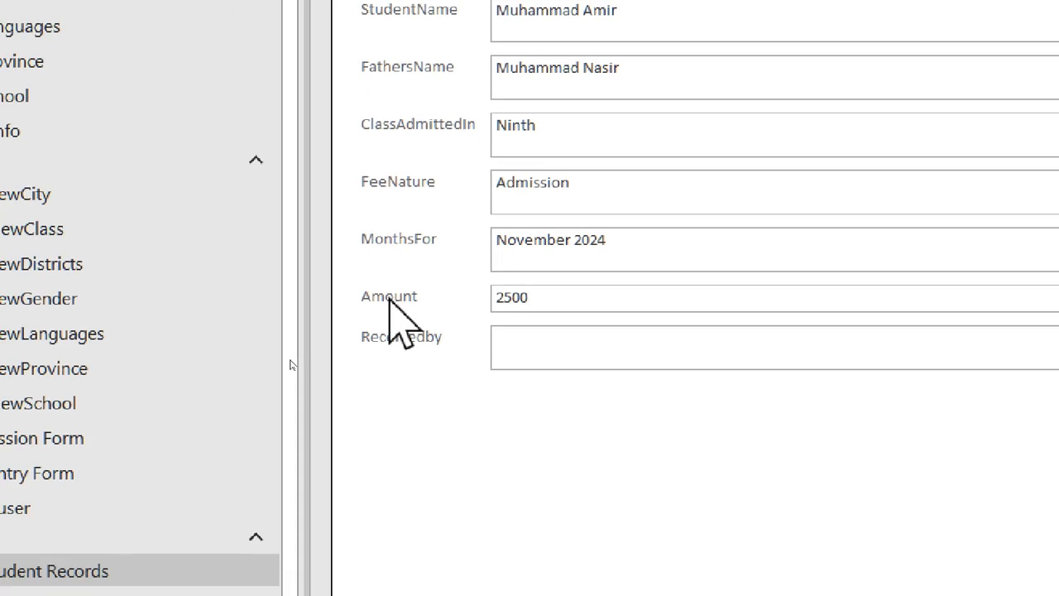
click(580, 360)
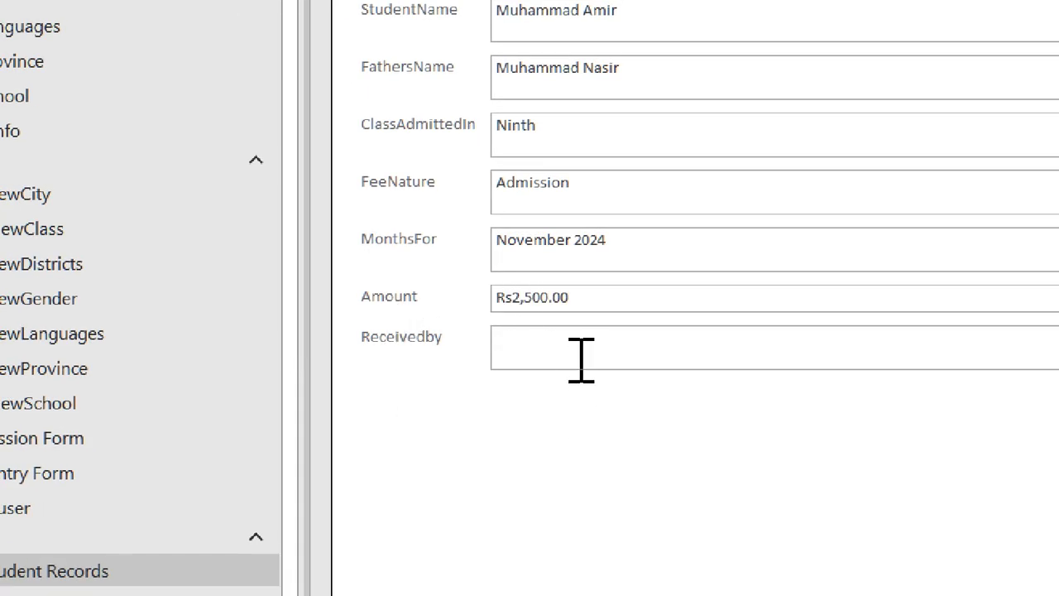
drag(617, 305, 223, 298)
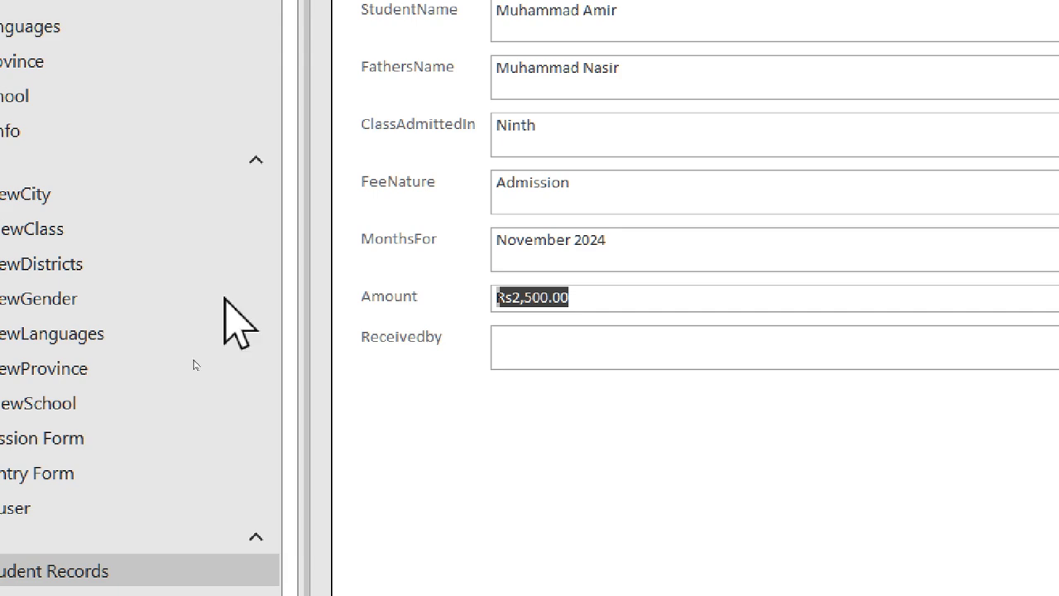
text(3500)
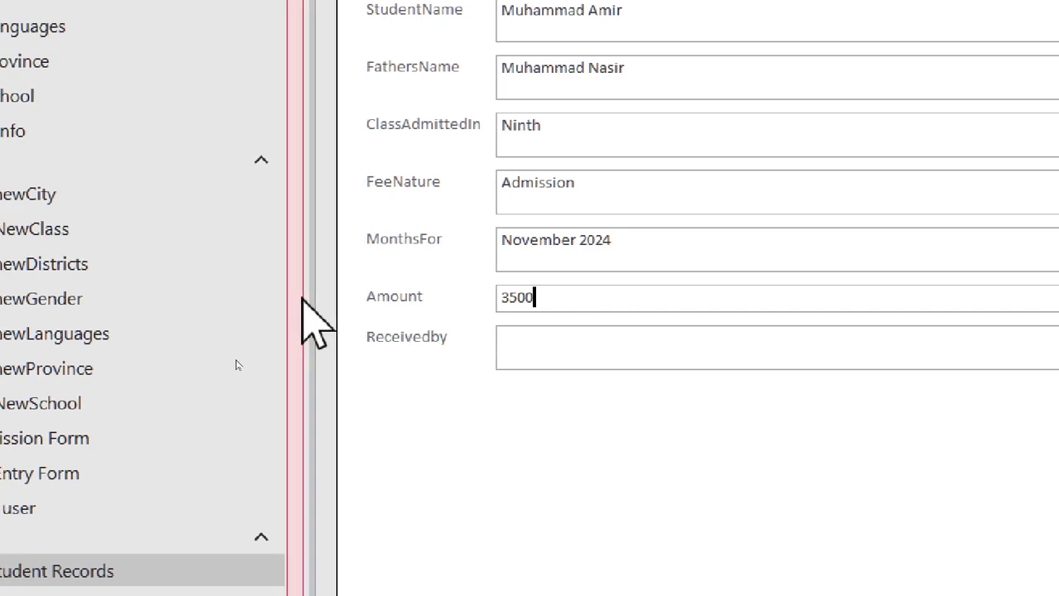
click(560, 346)
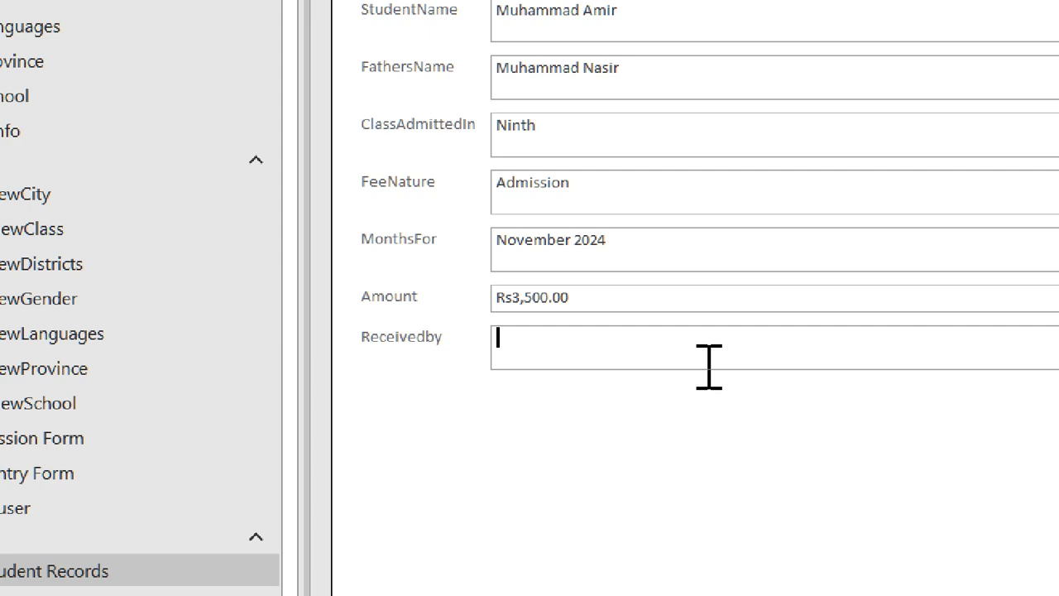
text(Admin)
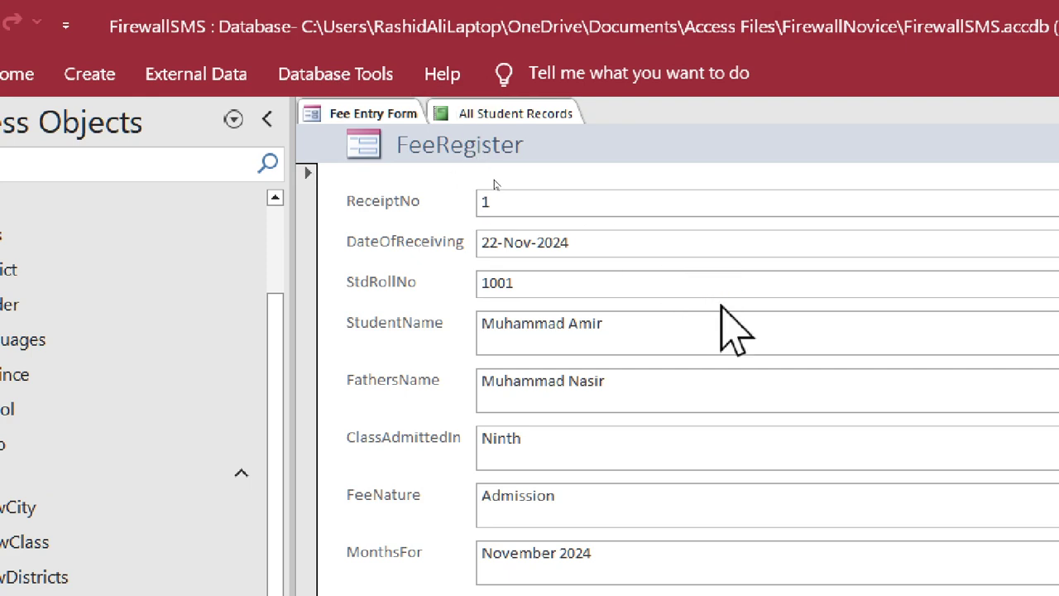
key(shift+Return)
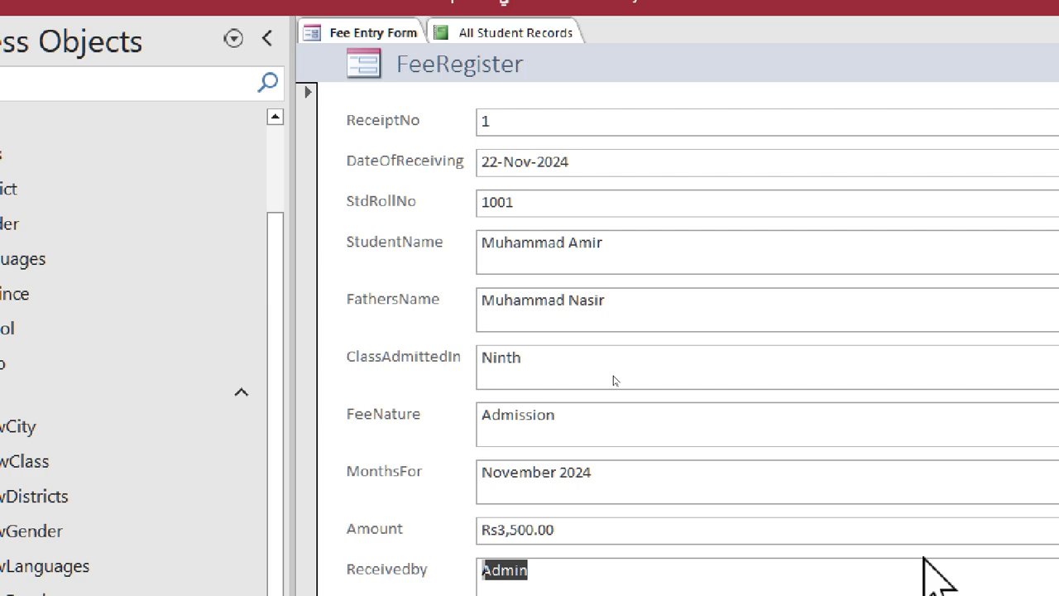
click(533, 32)
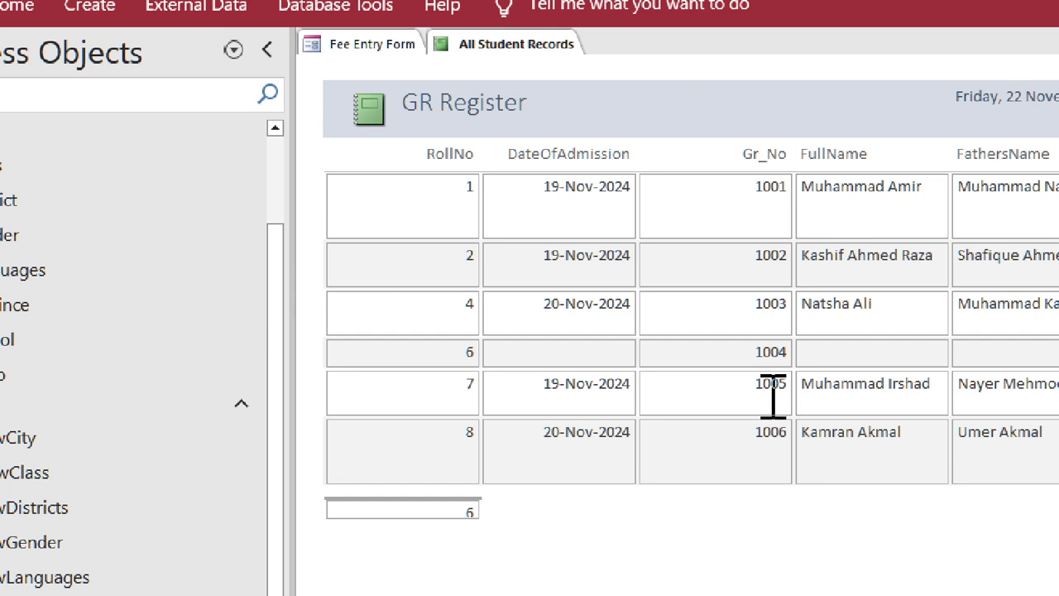
- Close the All Student Records report and Fee Entry Form, then open FeeRegister in Design View
right_click(491, 40)
click(523, 96)
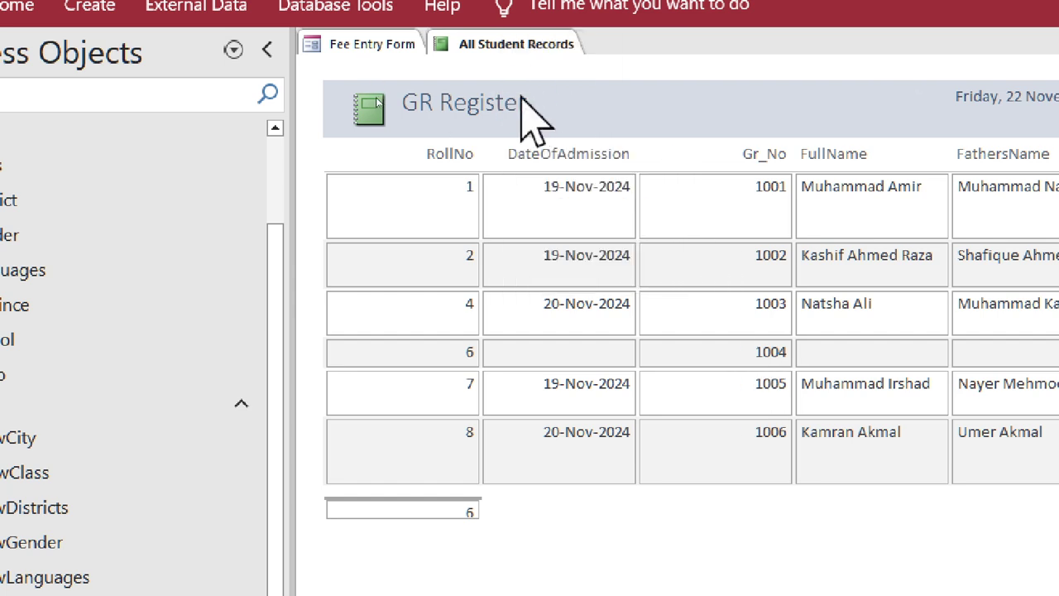
right_click(359, 43)
click(381, 95)
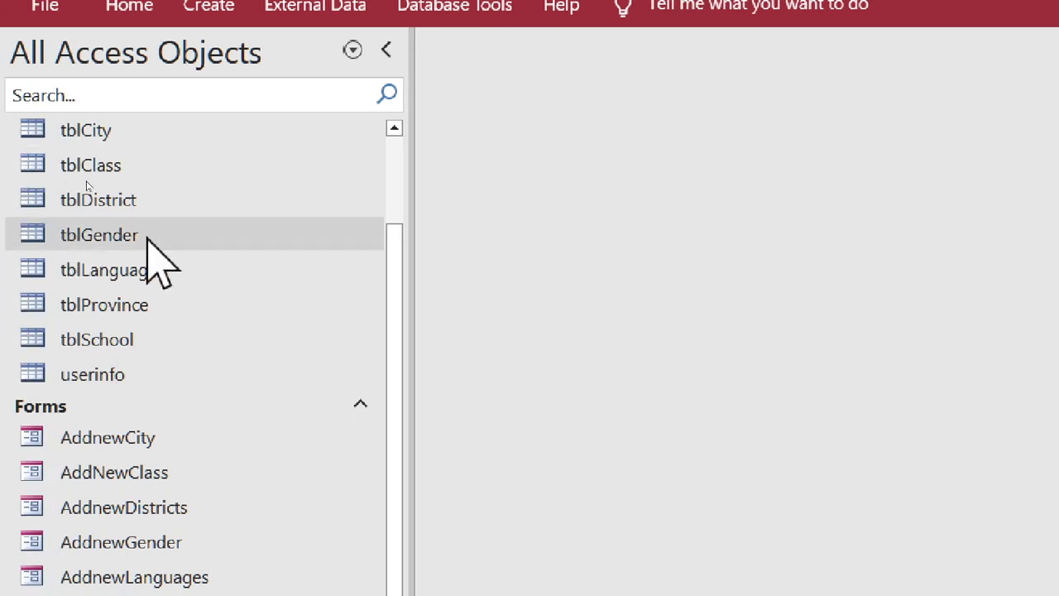
click(393, 181)
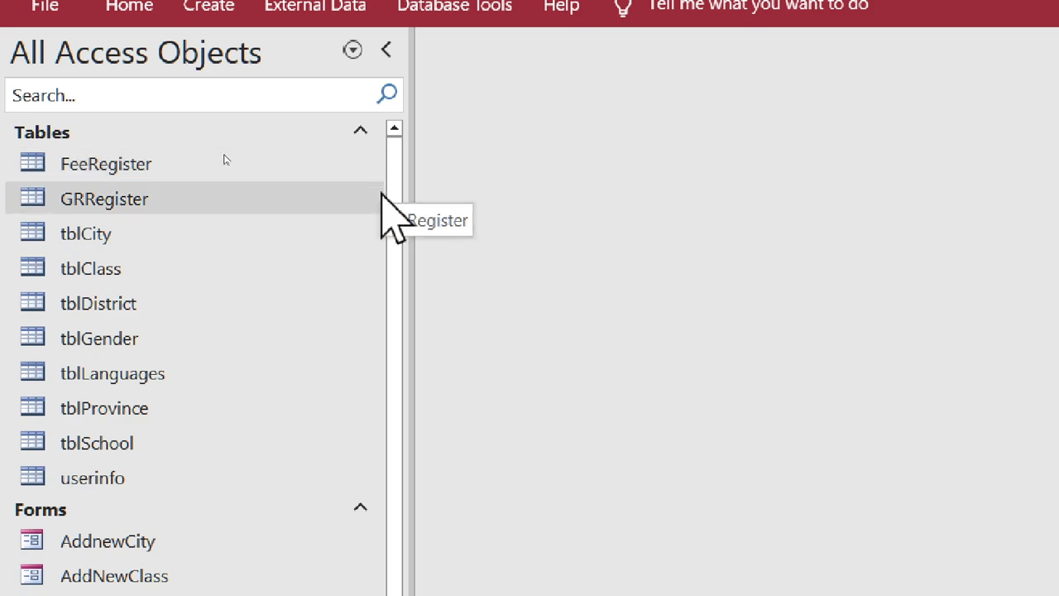
right_click(63, 164)
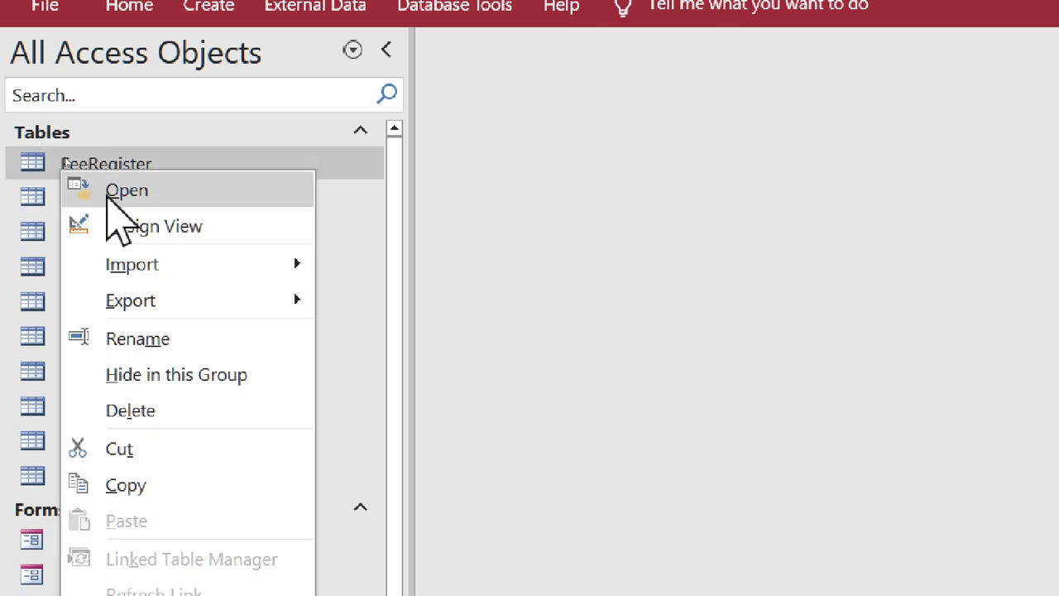
click(130, 220)
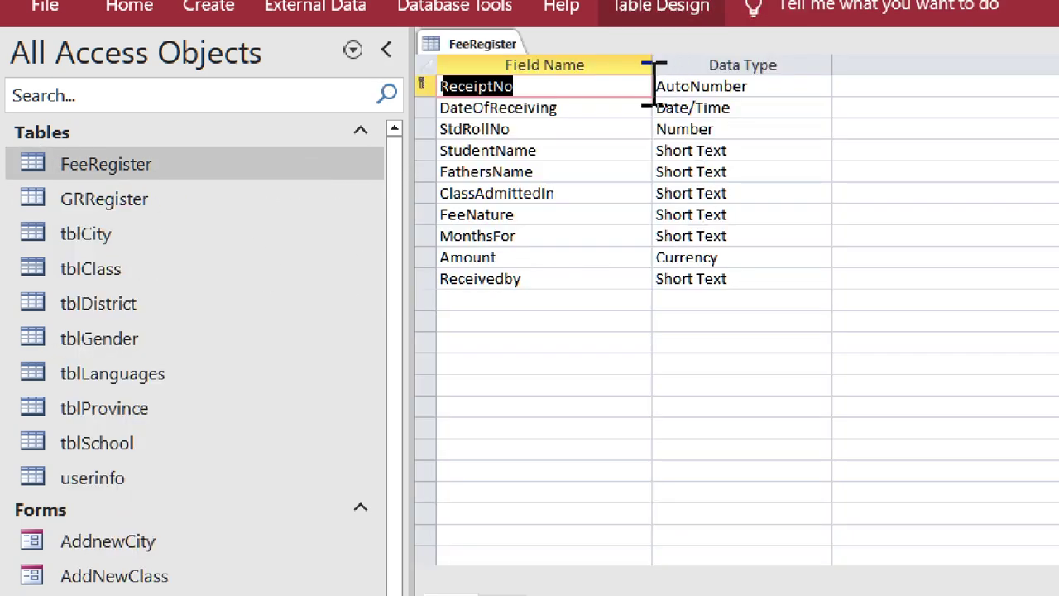
click(626, 107)
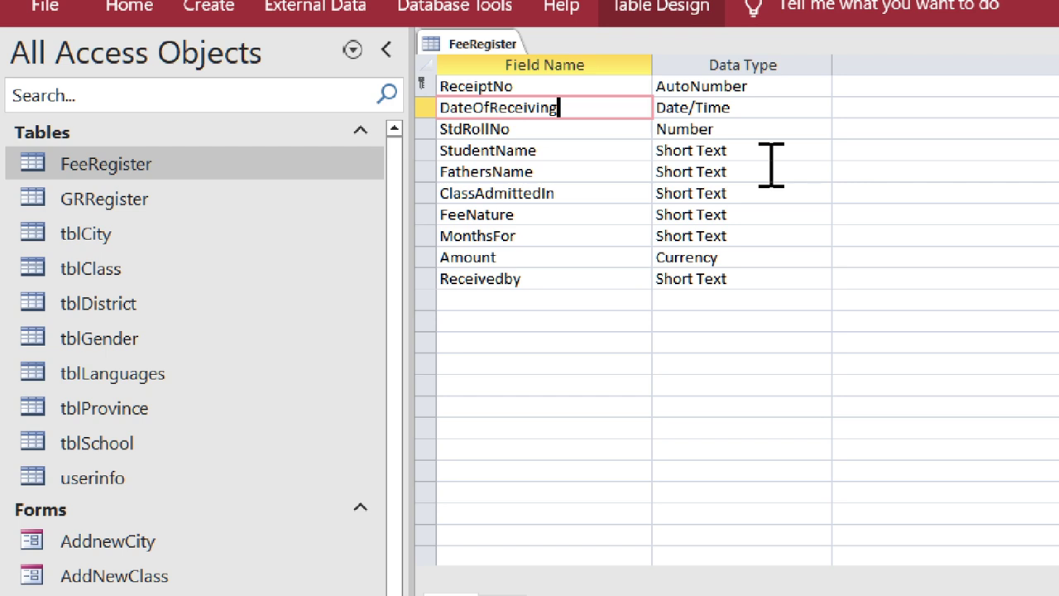
- Start a Lookup Wizard for StdRollNo, taking the RollNo column from GRRegister
click(782, 129)
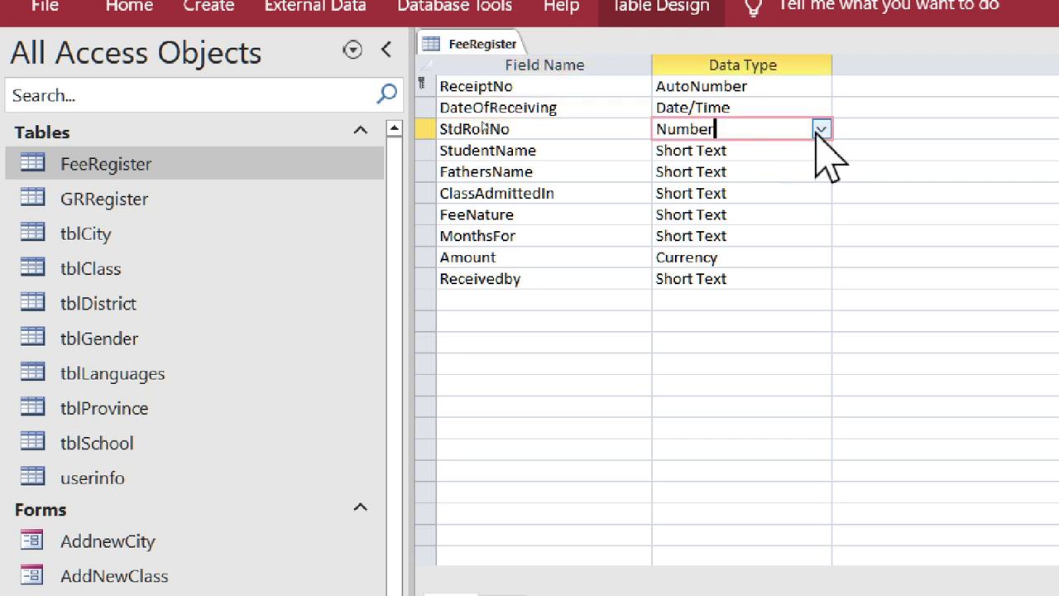
click(820, 129)
click(806, 429)
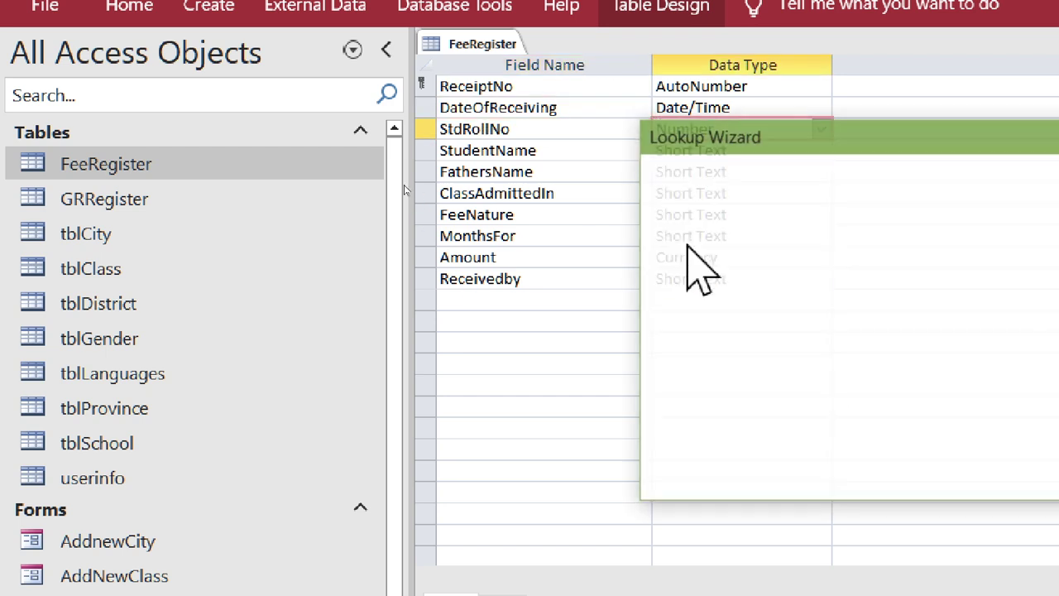
drag(761, 142, 277, 142)
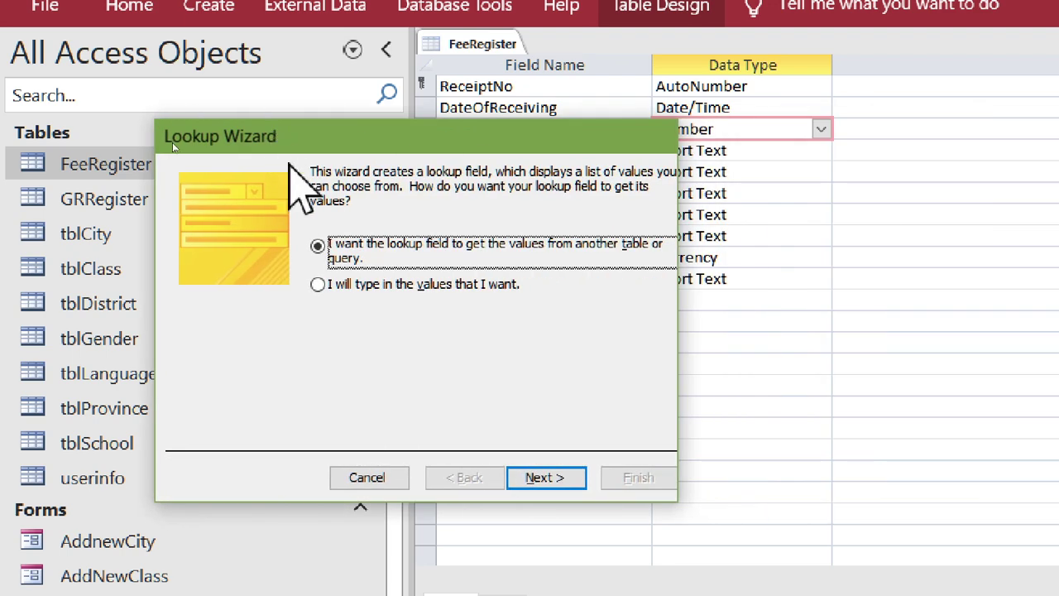
click(539, 477)
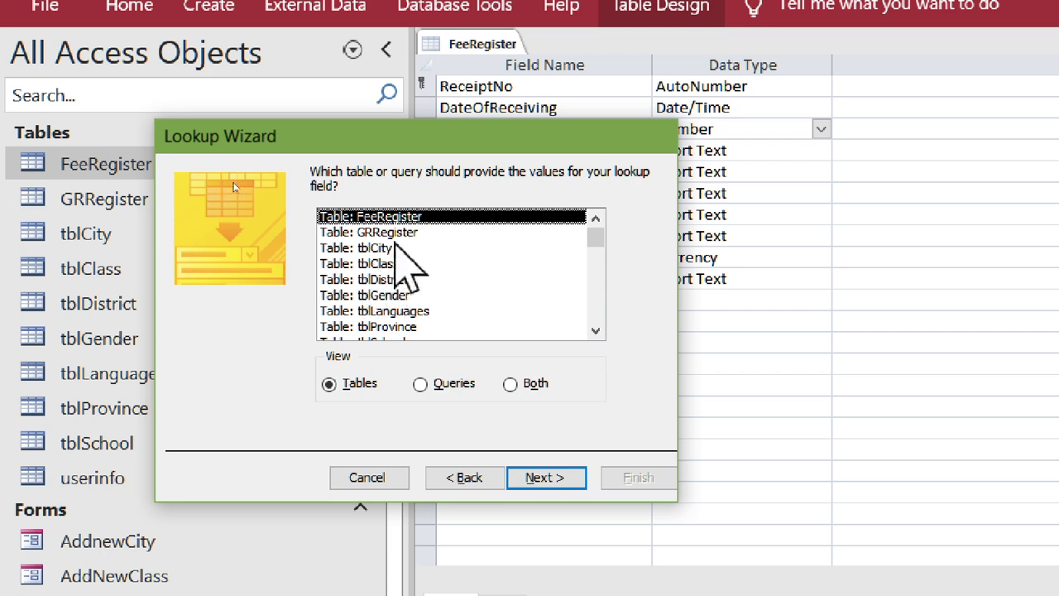
double_click(409, 233)
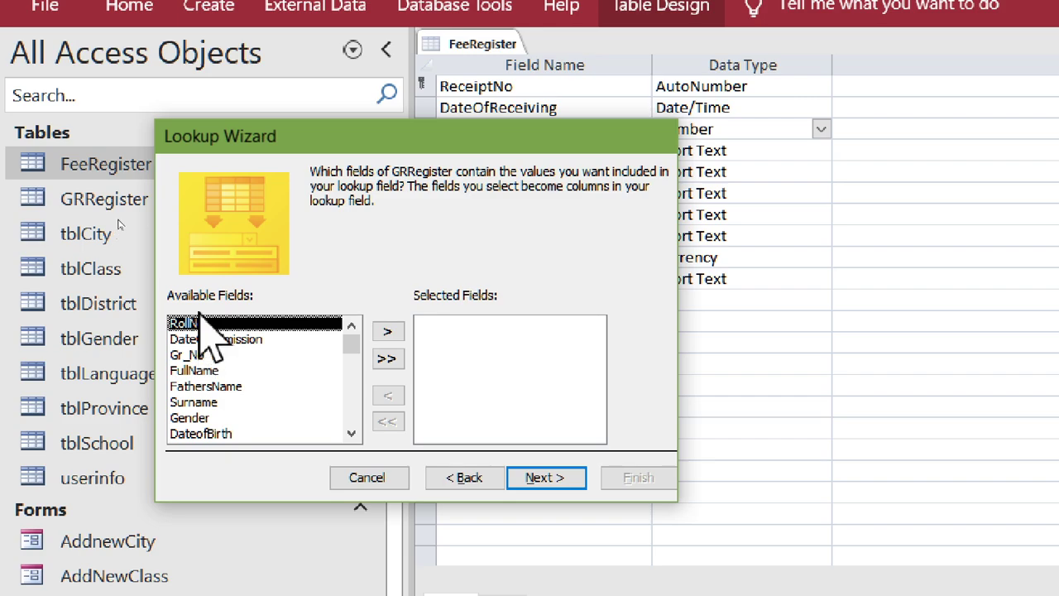
drag(225, 151, 307, 222)
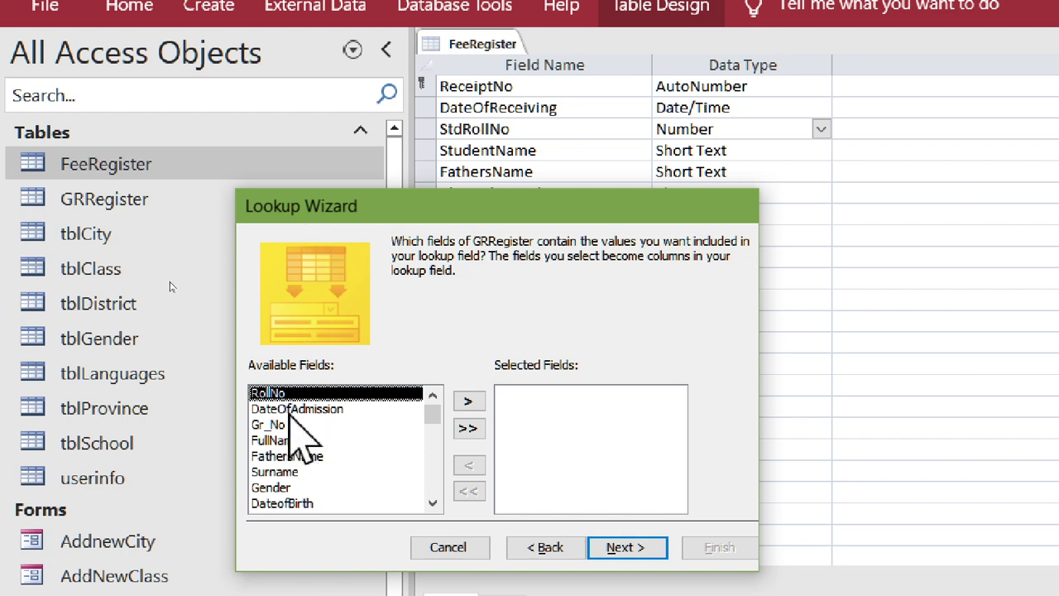
double_click(306, 394)
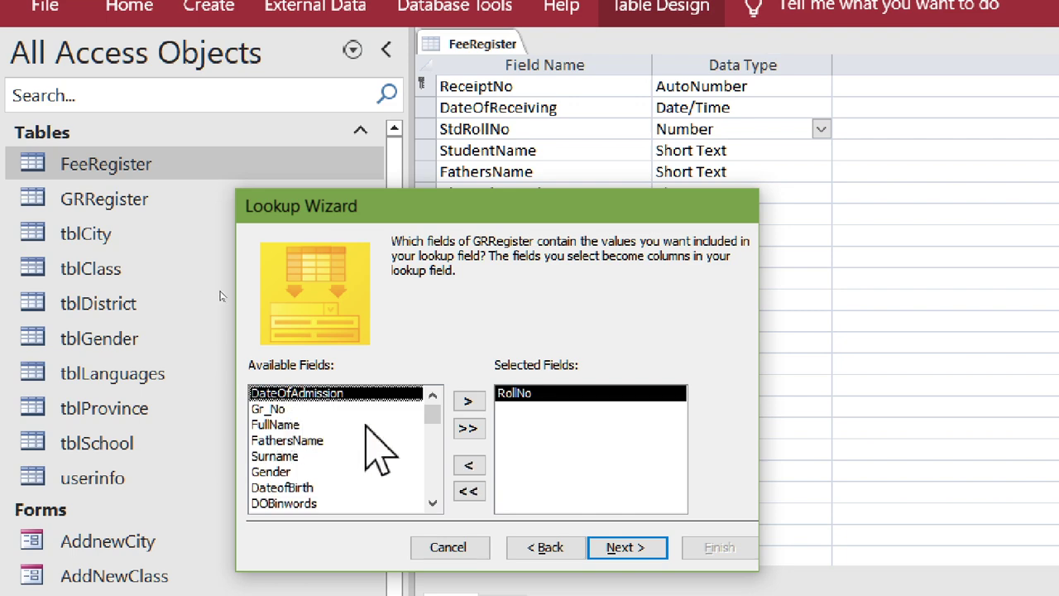
- Finish the StdRollNo lookup with default sorting and widths, and save the table
click(625, 547)
click(622, 543)
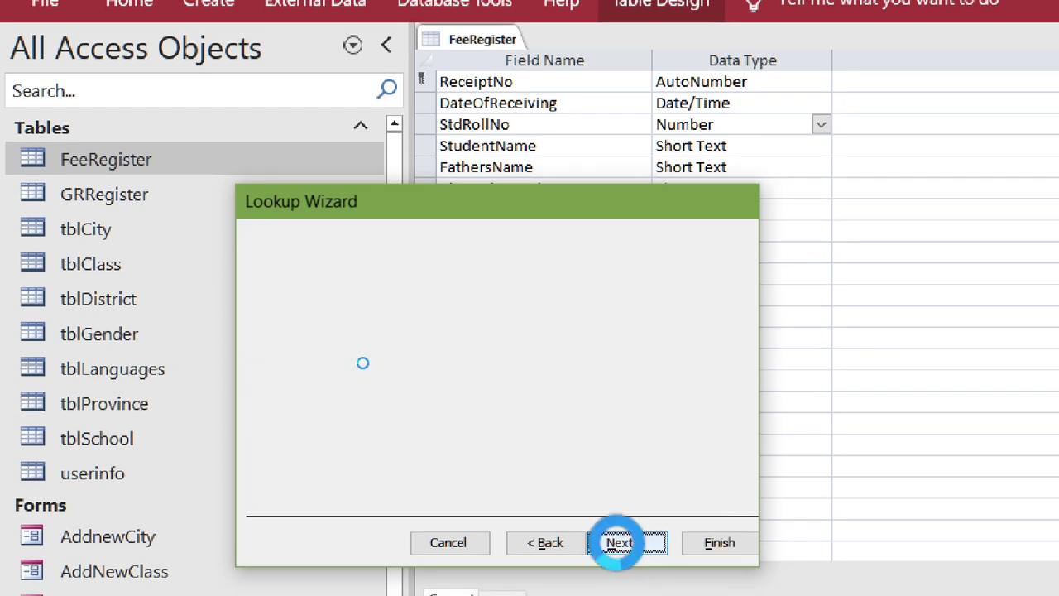
click(622, 543)
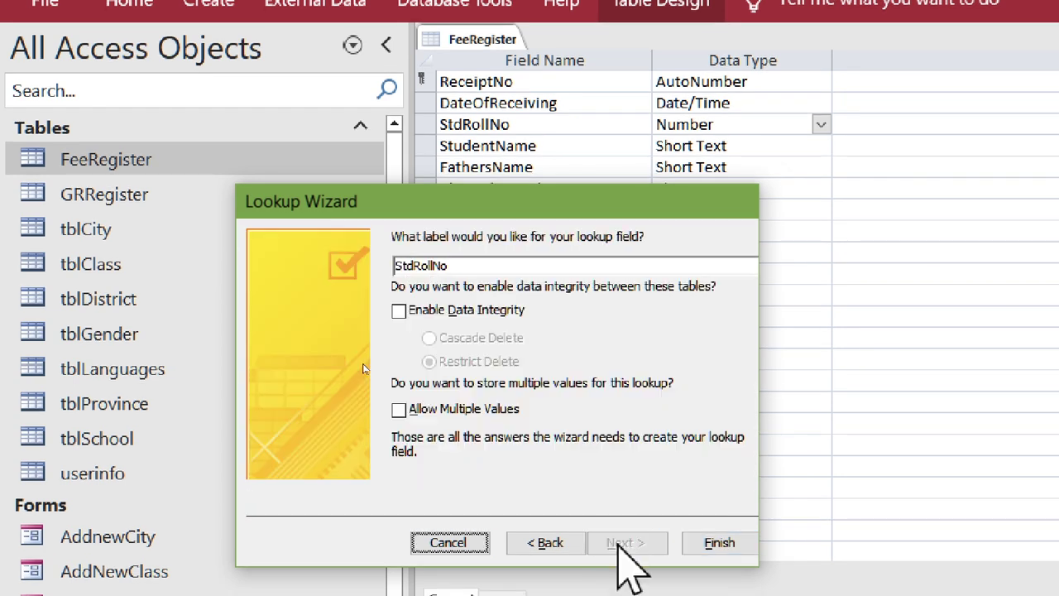
click(706, 540)
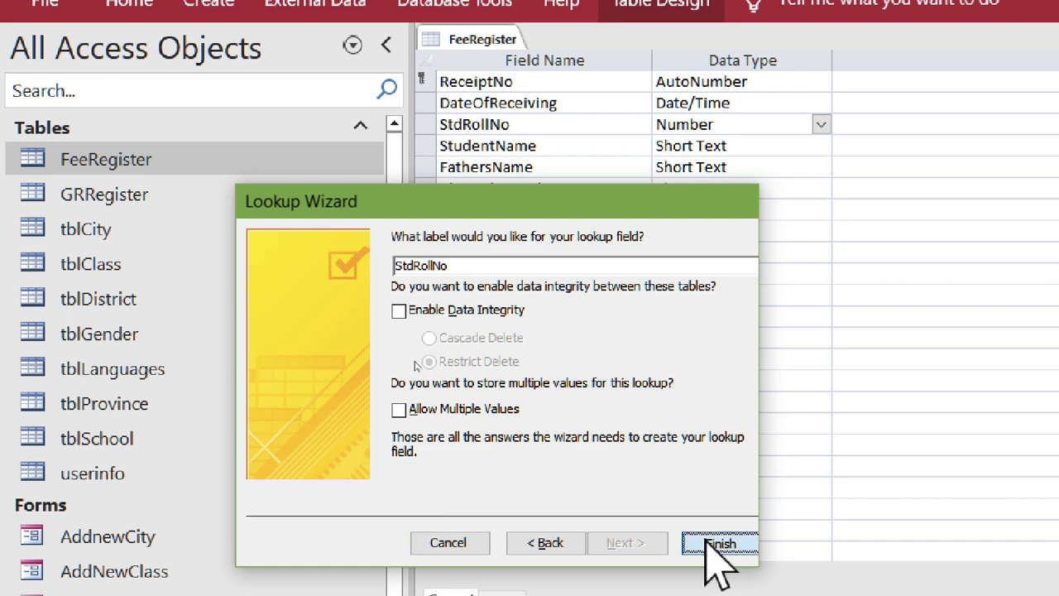
click(863, 488)
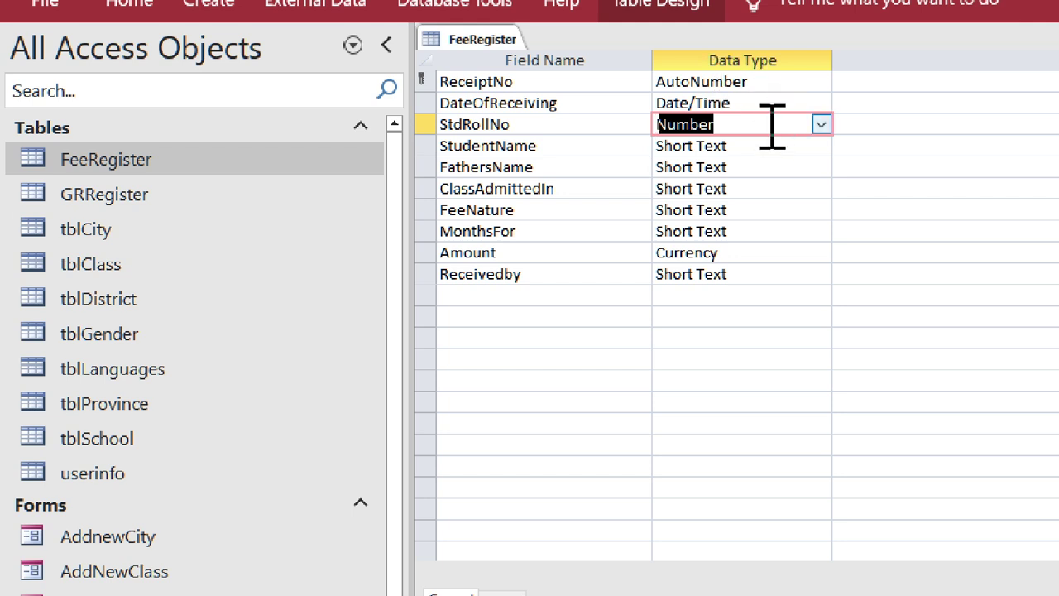
click(764, 147)
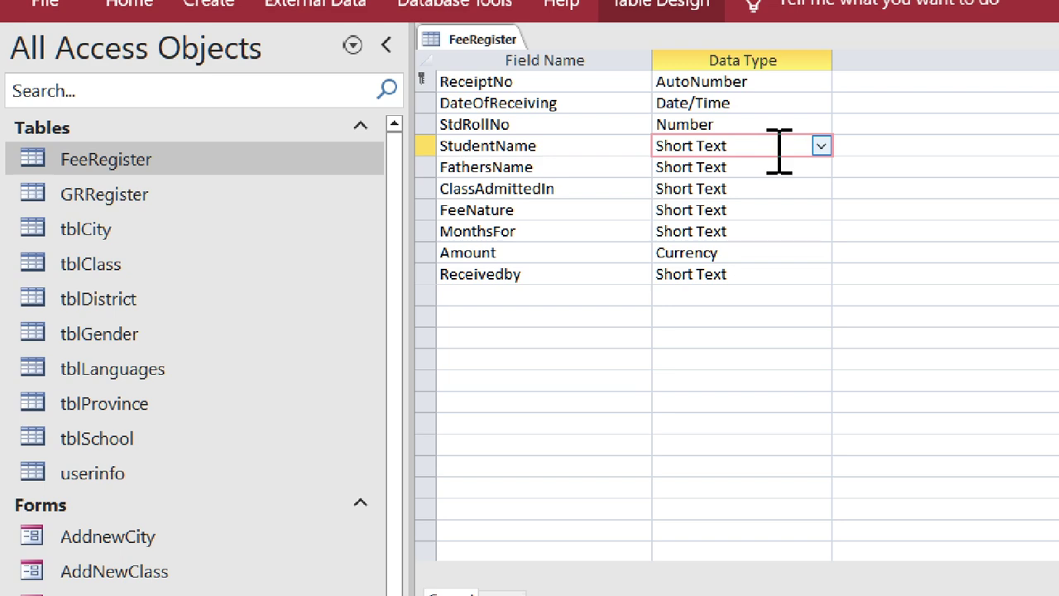
- Begin a StudentName lookup on GRRegister, adding its FullName column
click(821, 146)
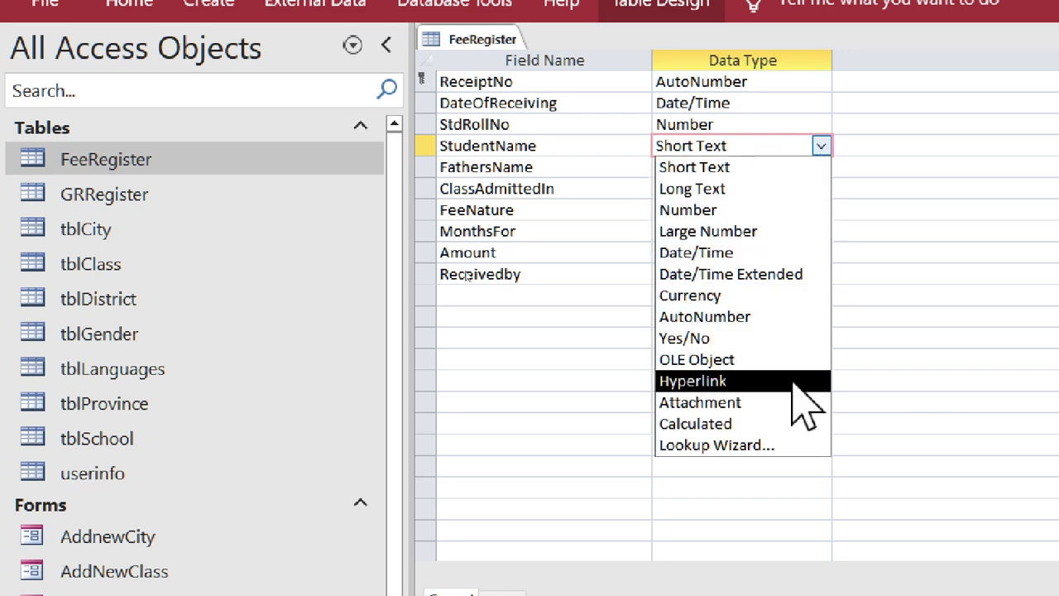
click(782, 443)
drag(823, 131, 570, 144)
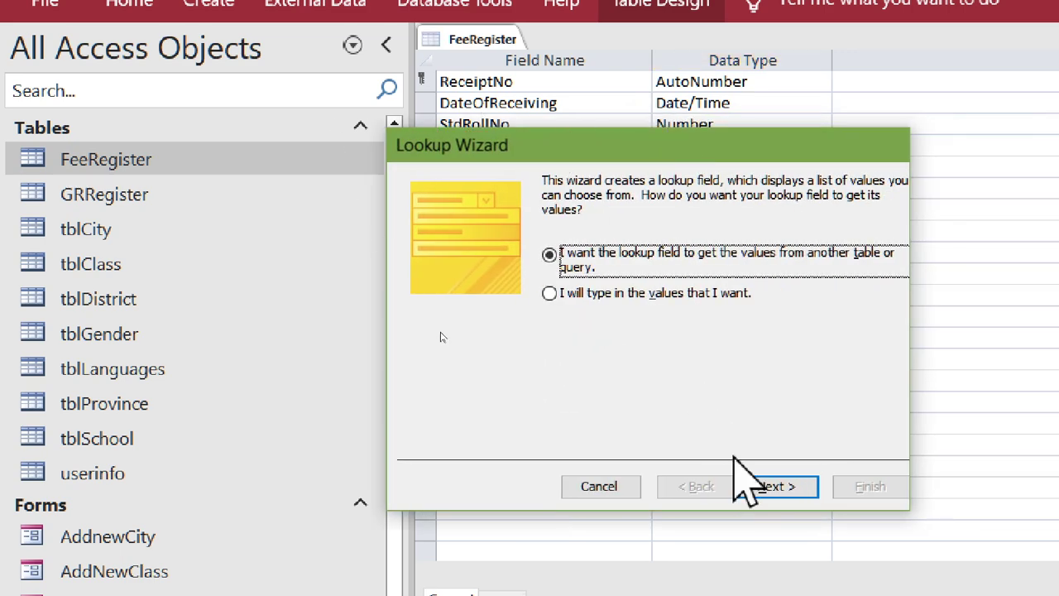
click(765, 488)
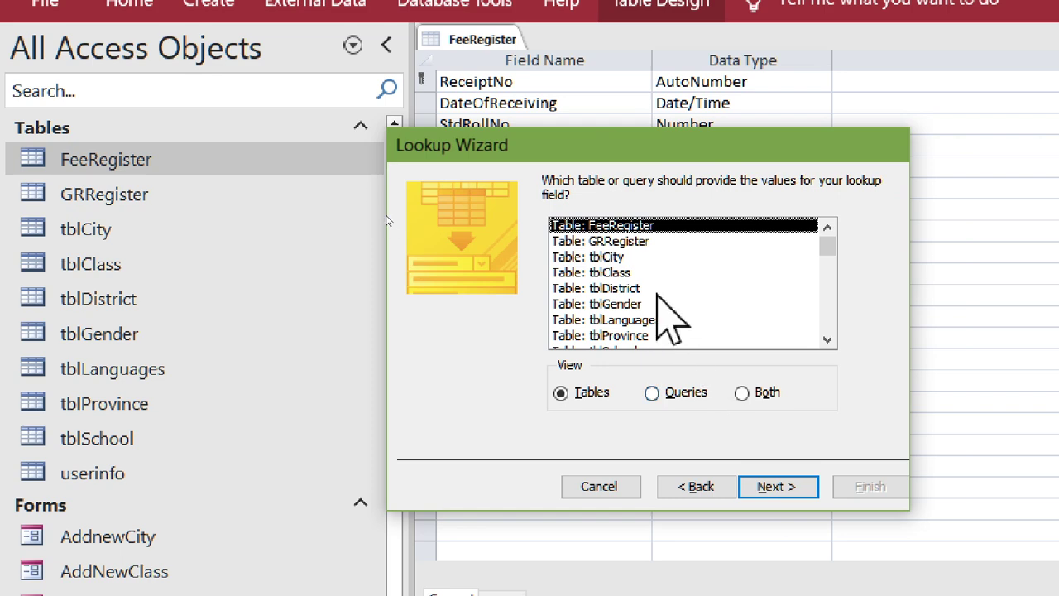
double_click(644, 245)
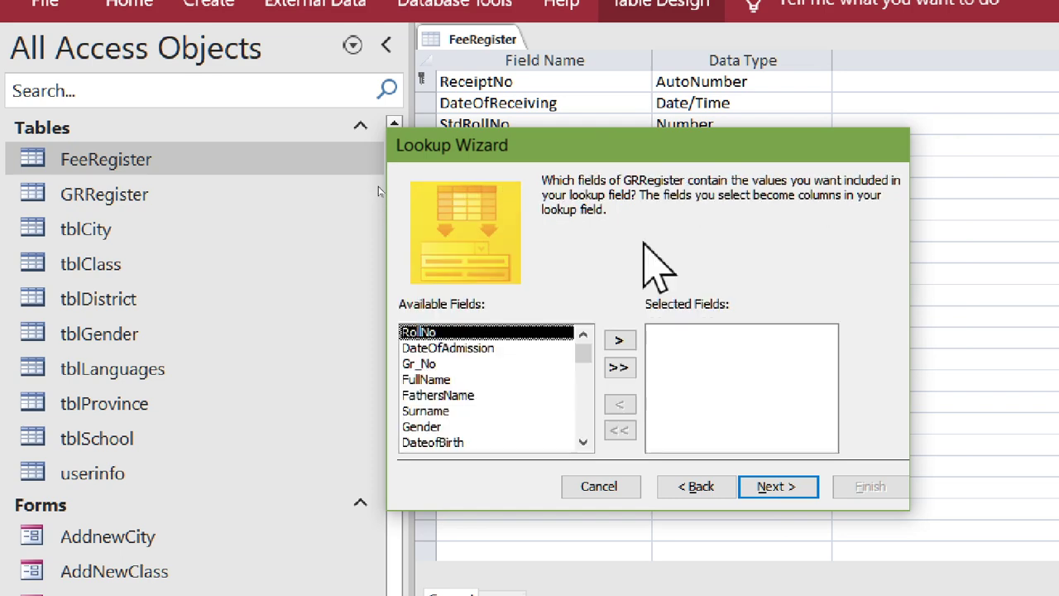
double_click(447, 381)
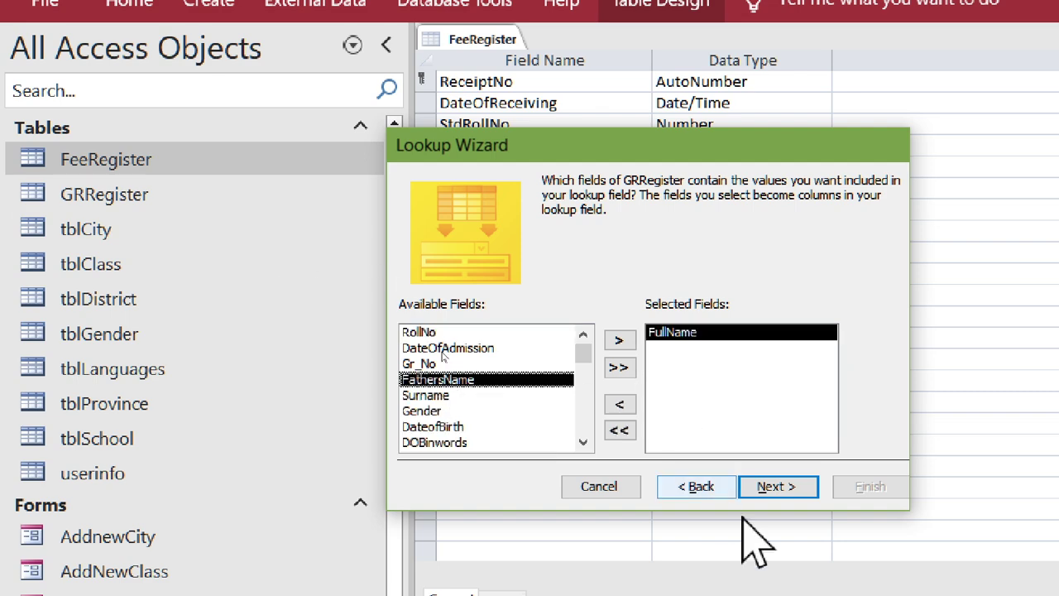
- Finish the StudentName lookup, saving the table and accepting the data-loss and conversion warnings
click(778, 487)
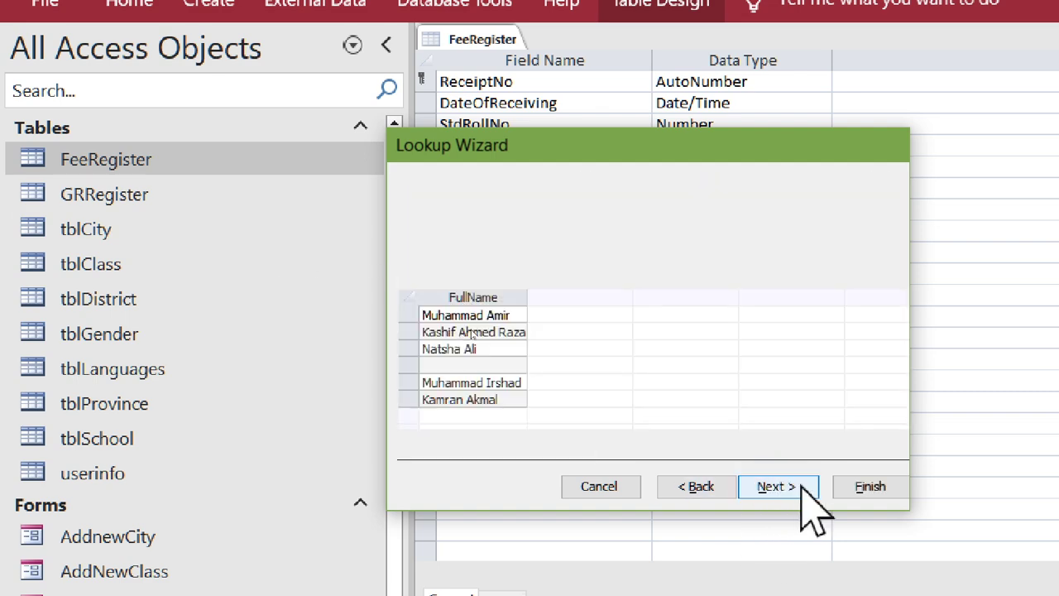
click(799, 486)
click(860, 488)
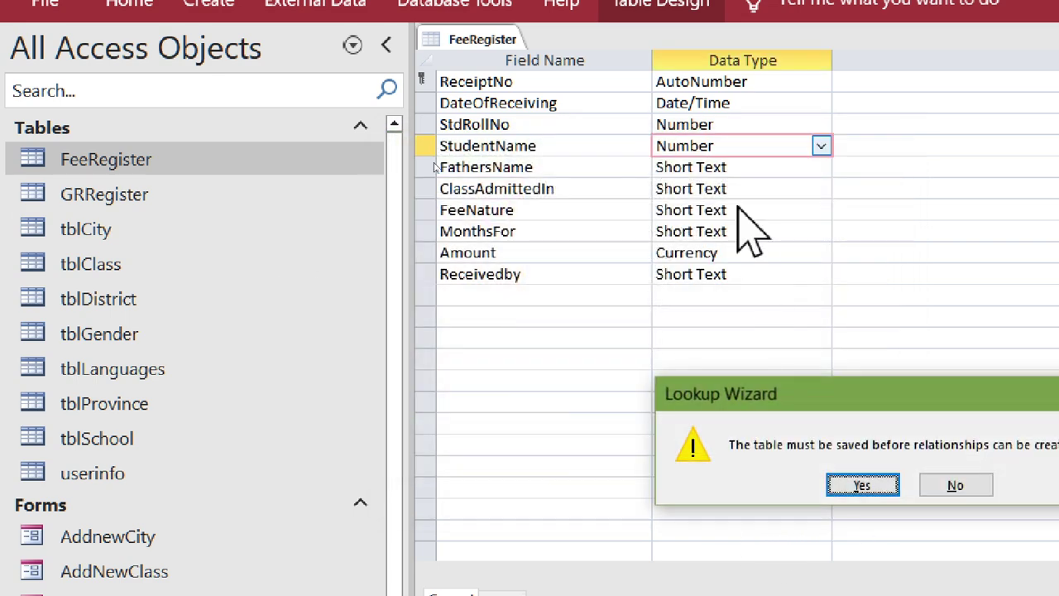
click(867, 488)
click(861, 495)
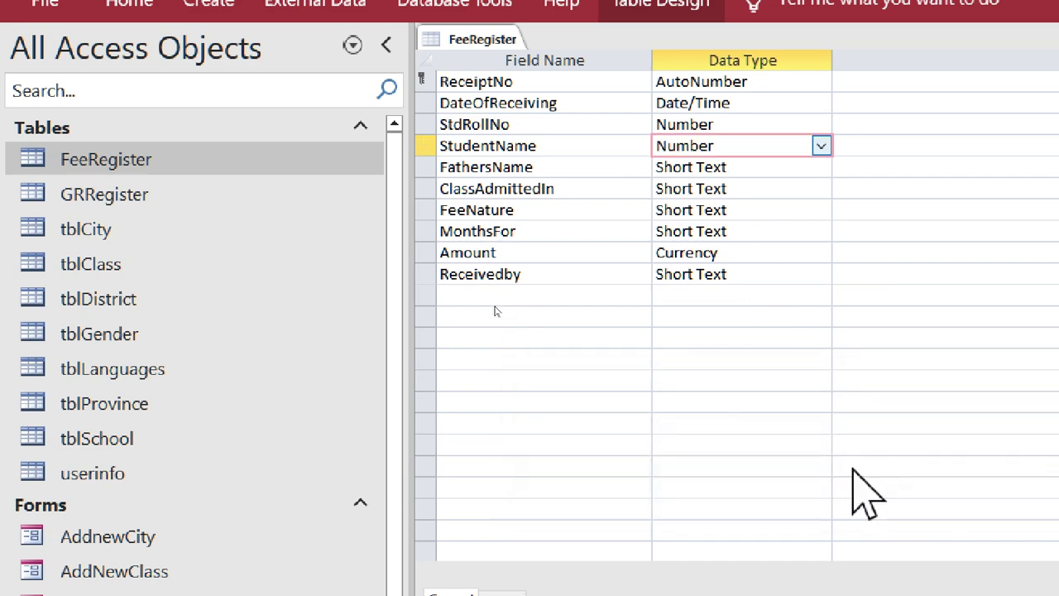
click(823, 494)
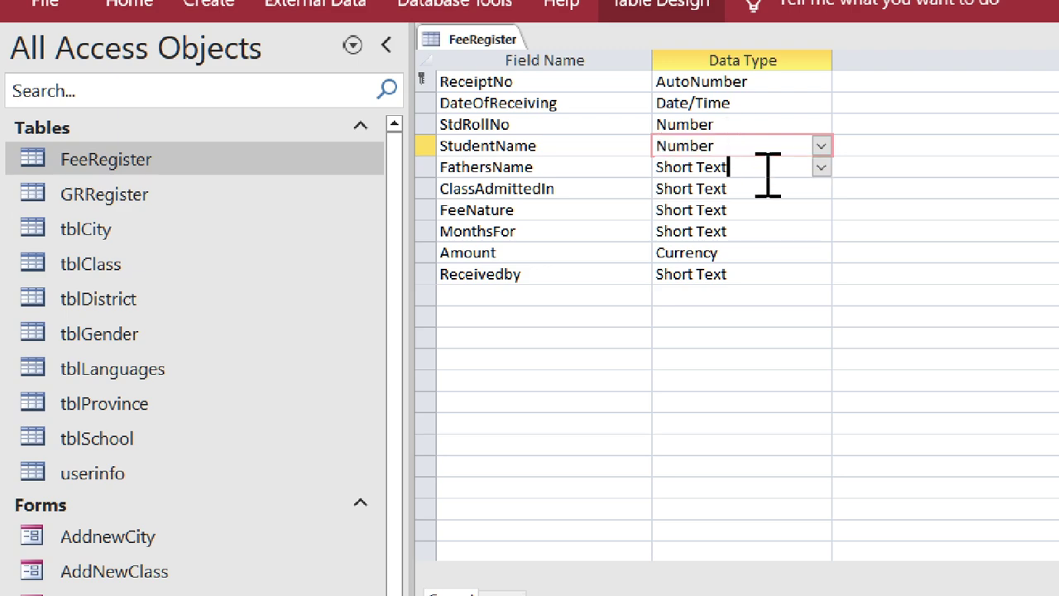
click(754, 170)
- Begin a FathersName lookup on GRRegister, adding its FathersName column
click(820, 167)
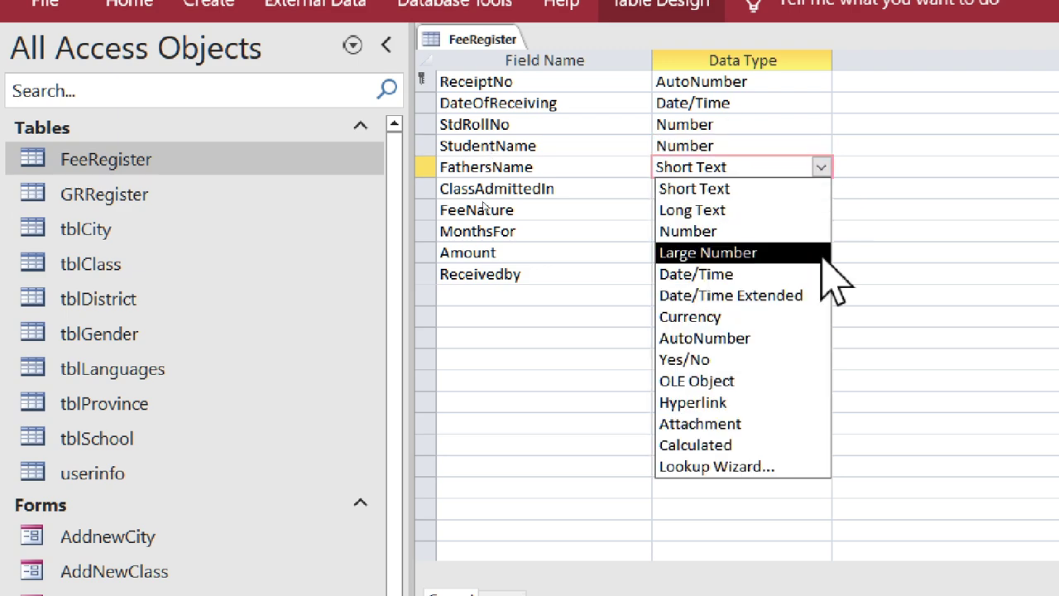
click(788, 468)
drag(769, 141, 385, 96)
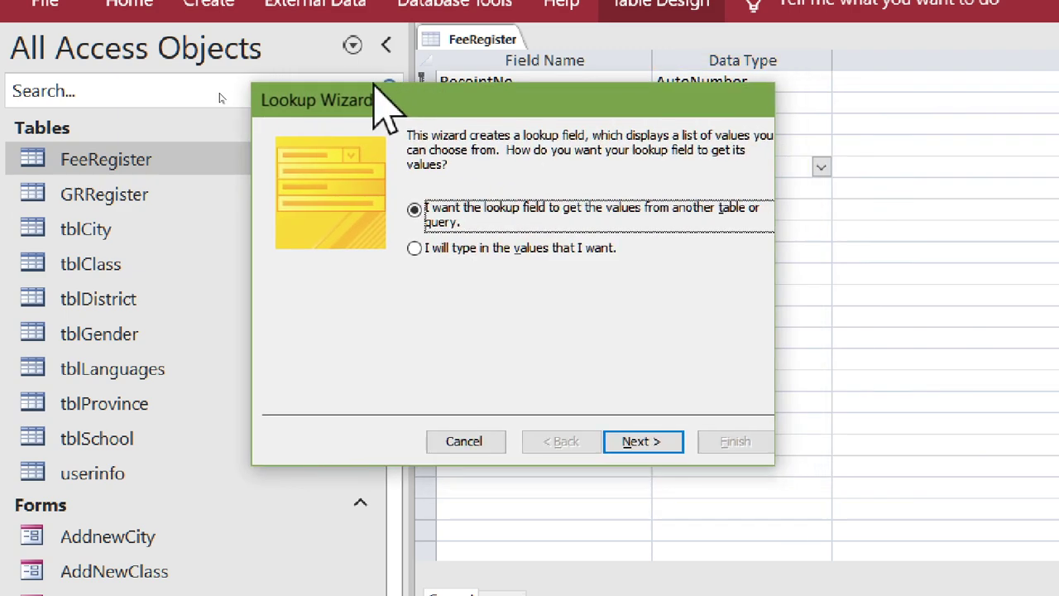
click(662, 445)
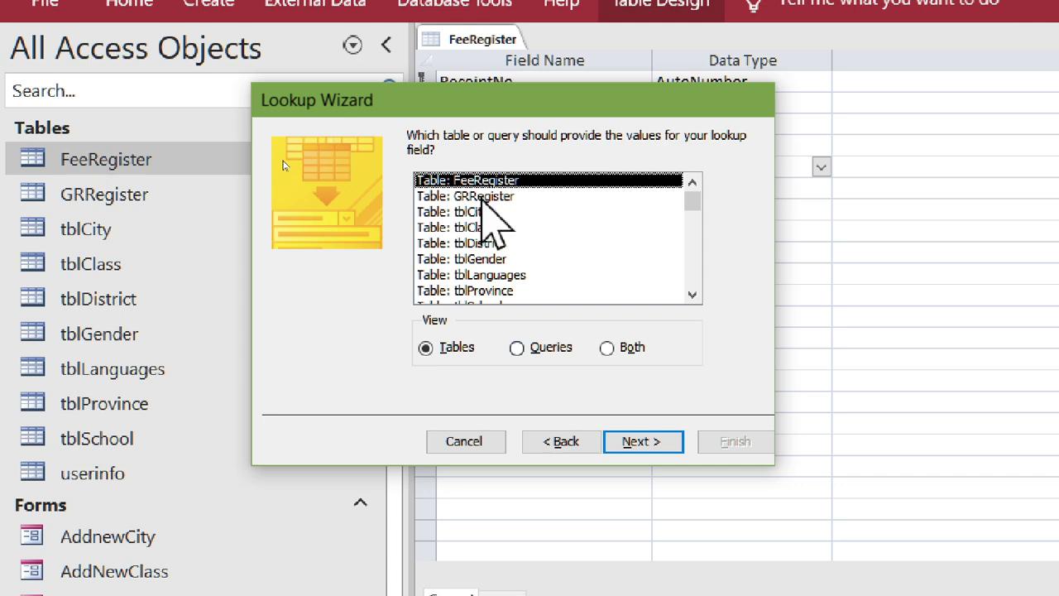
double_click(484, 196)
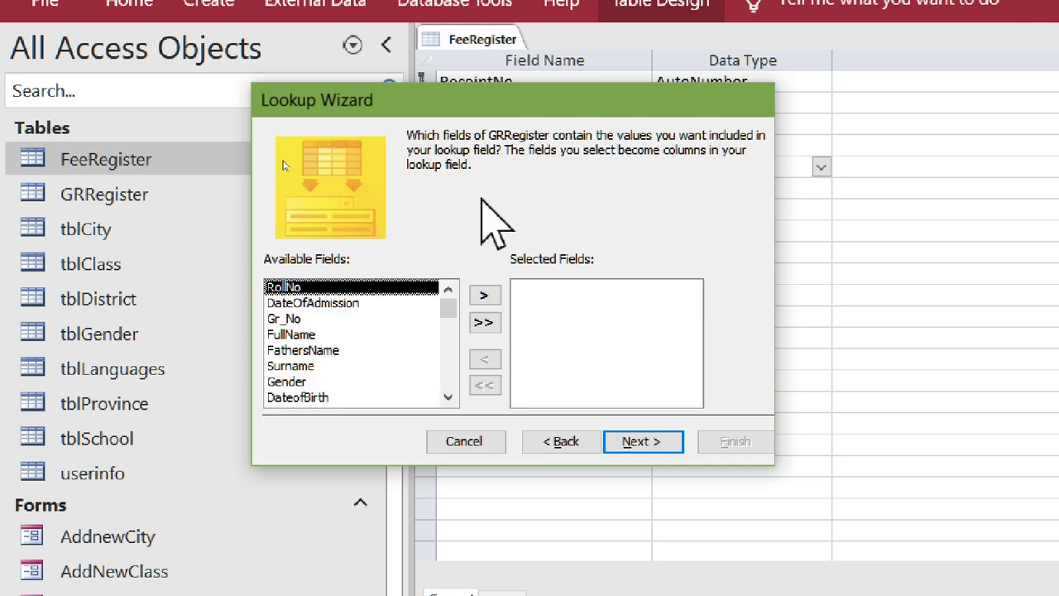
double_click(338, 350)
- Finish the FathersName lookup, saving the table and accepting the data-loss and conversion warnings
click(659, 445)
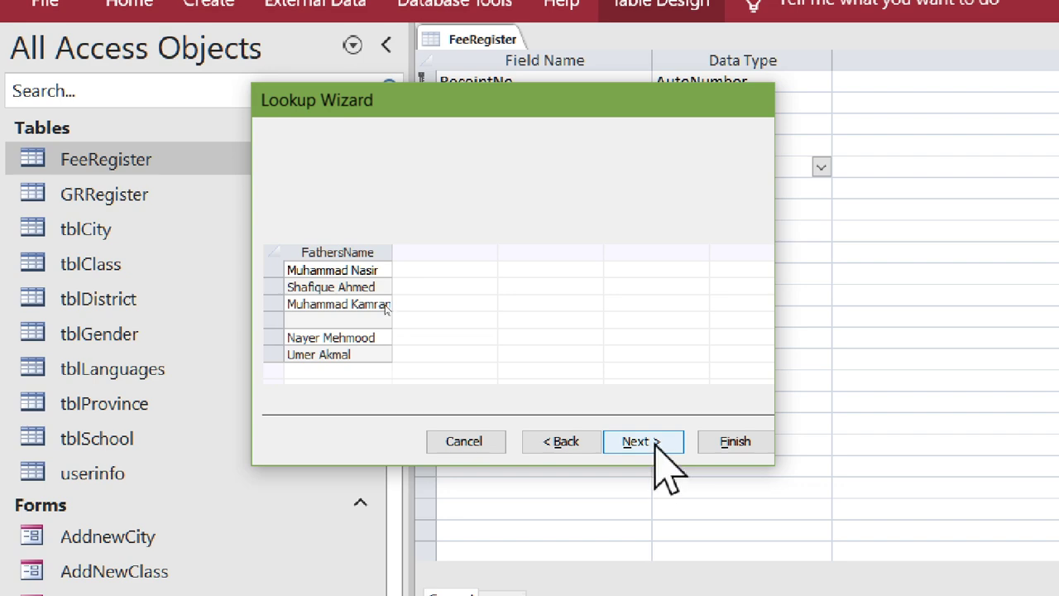
click(666, 447)
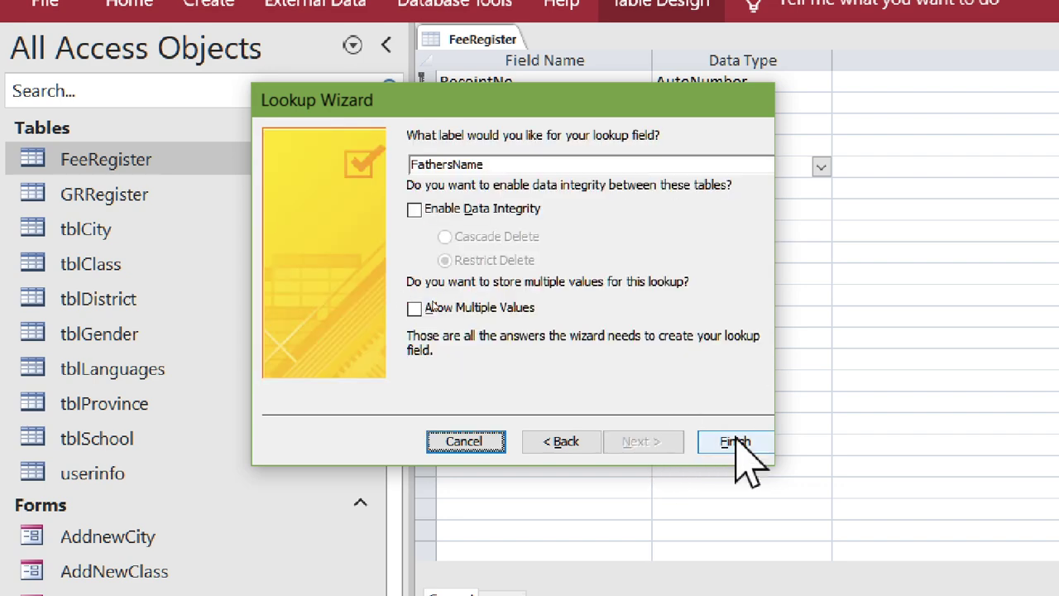
click(738, 445)
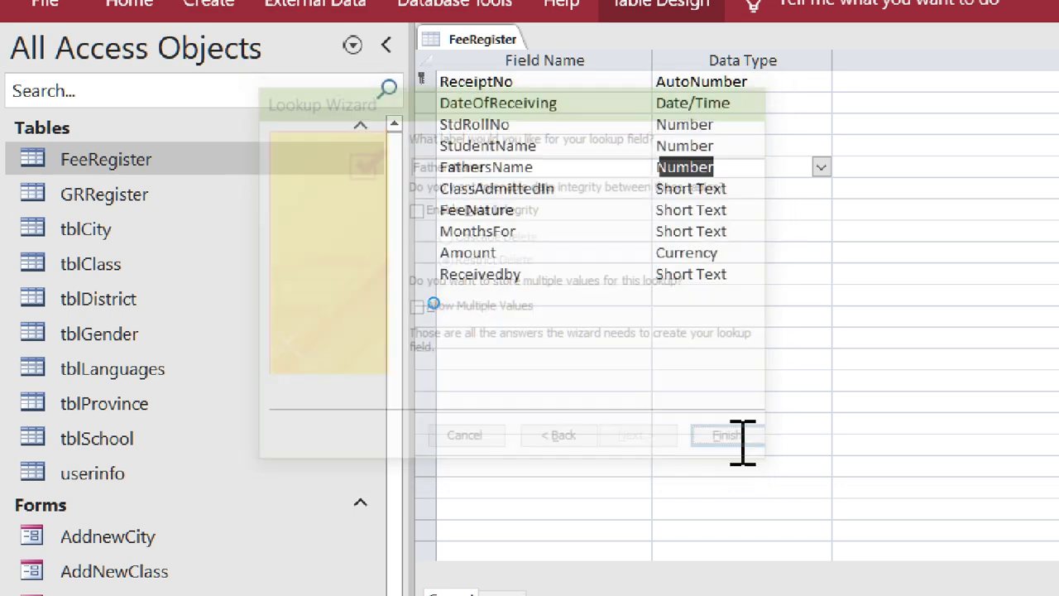
click(852, 485)
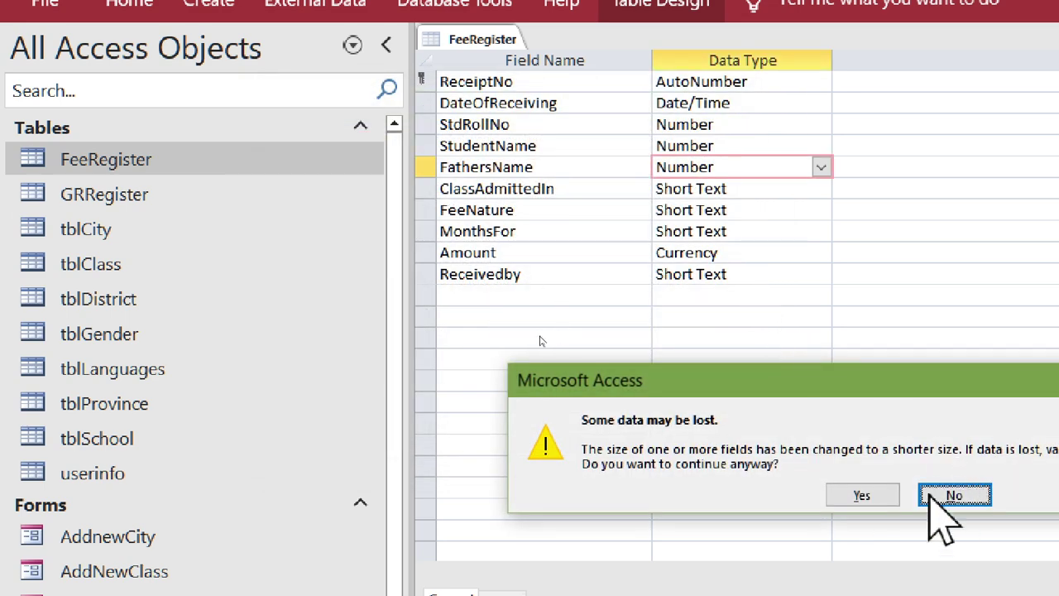
click(861, 494)
click(864, 496)
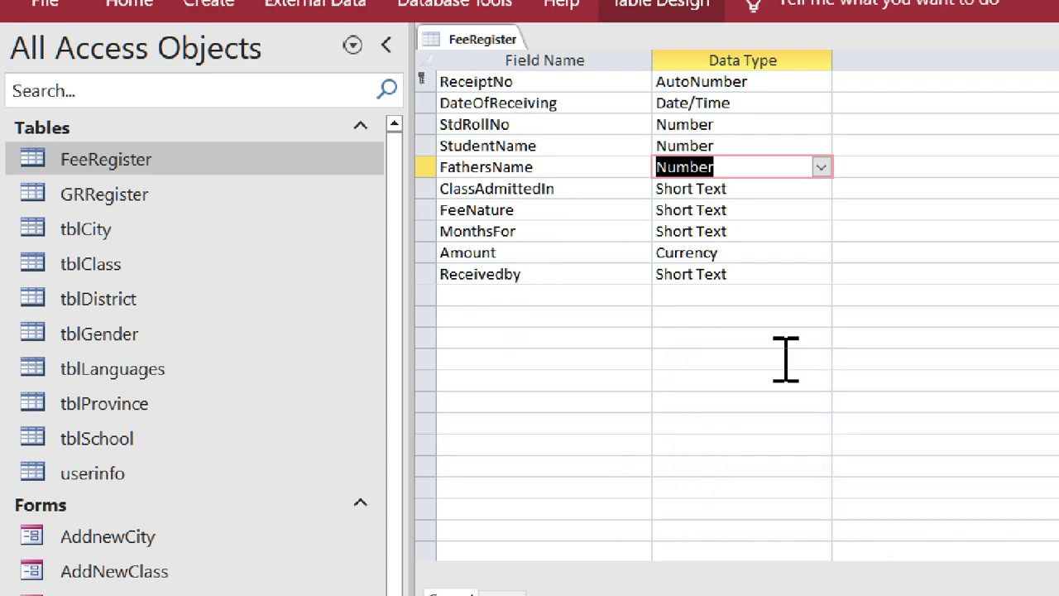
click(744, 188)
click(821, 188)
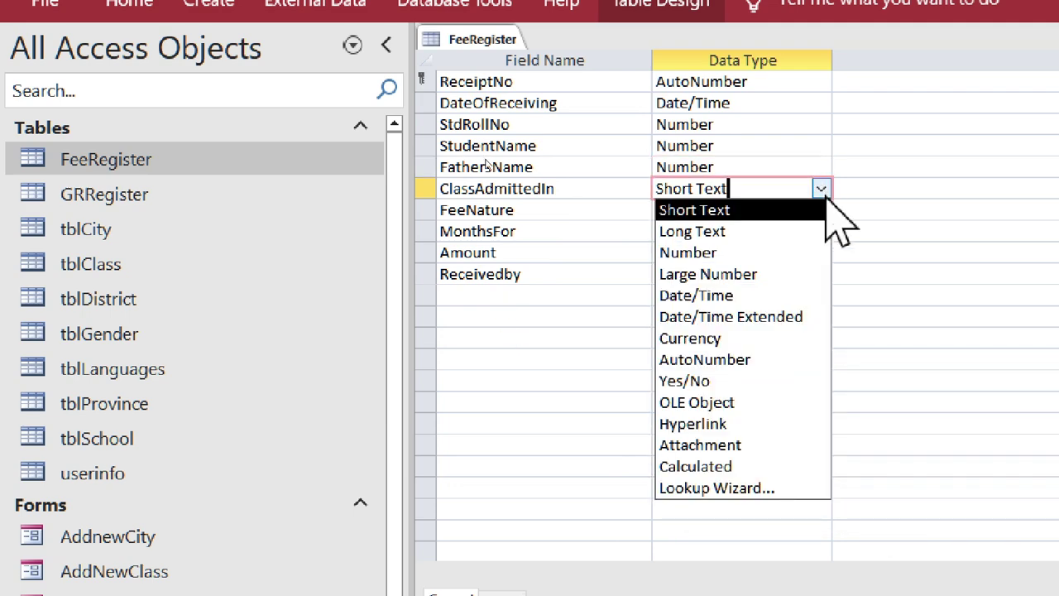
- Begin a ClassAdmittedIn lookup on GRRegister, adding its ClassInwhichAdmitted column
click(817, 488)
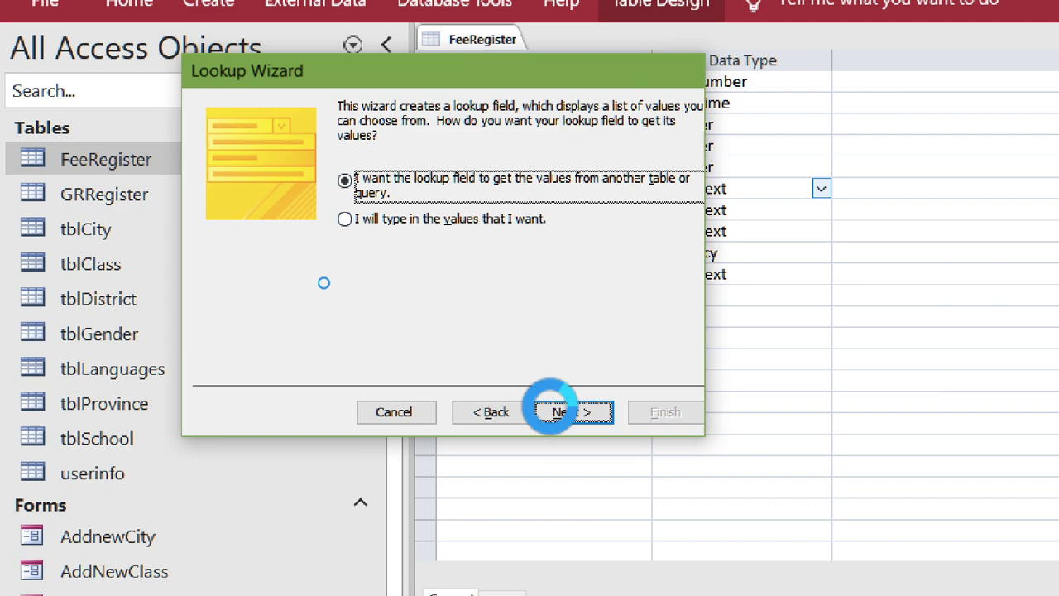
click(571, 411)
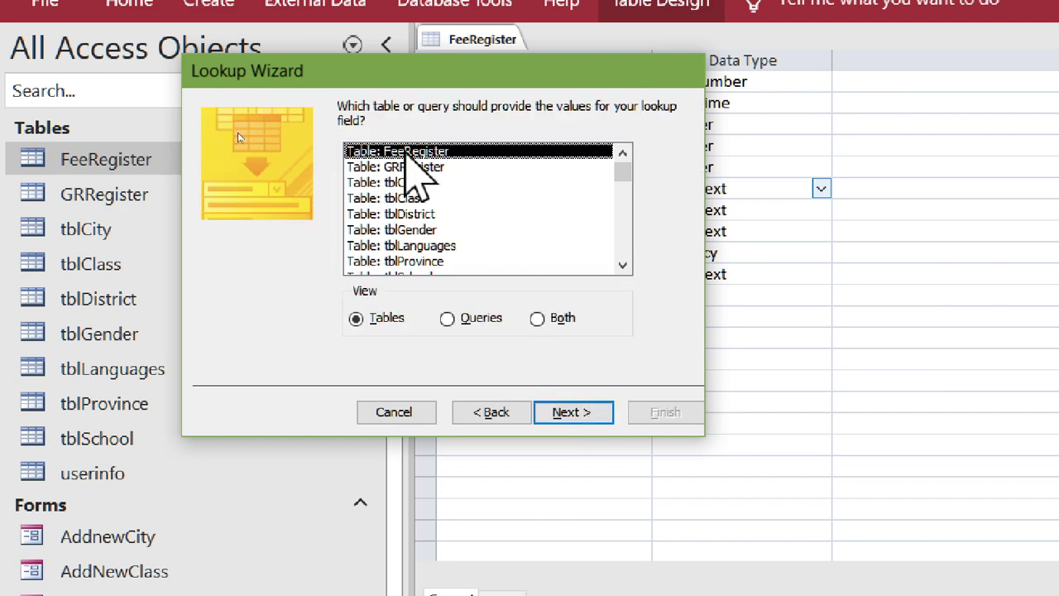
double_click(410, 166)
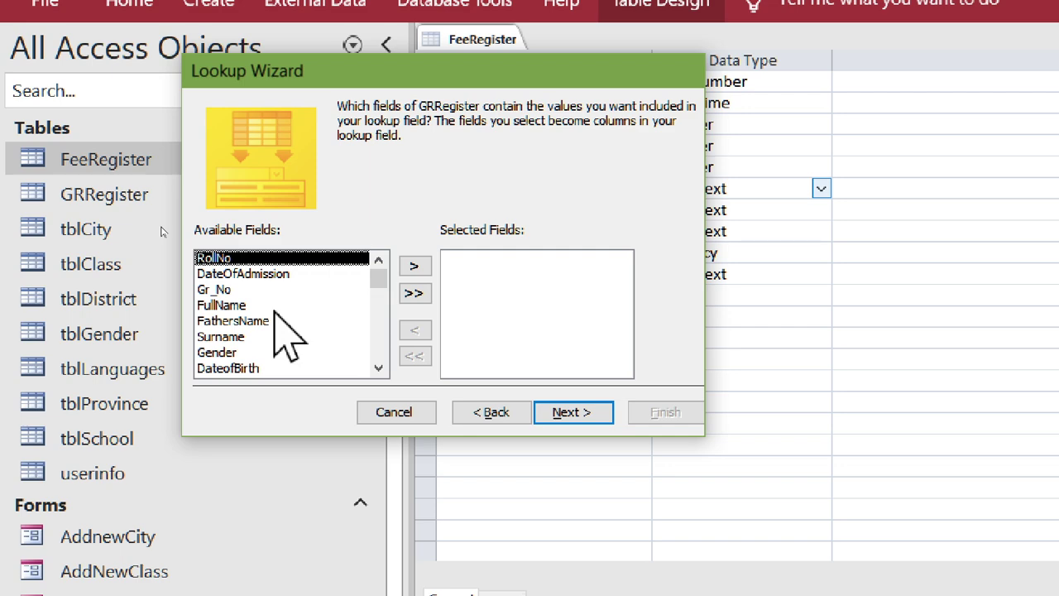
click(378, 367)
click(378, 367)
click(378, 368)
click(378, 367)
click(378, 367)
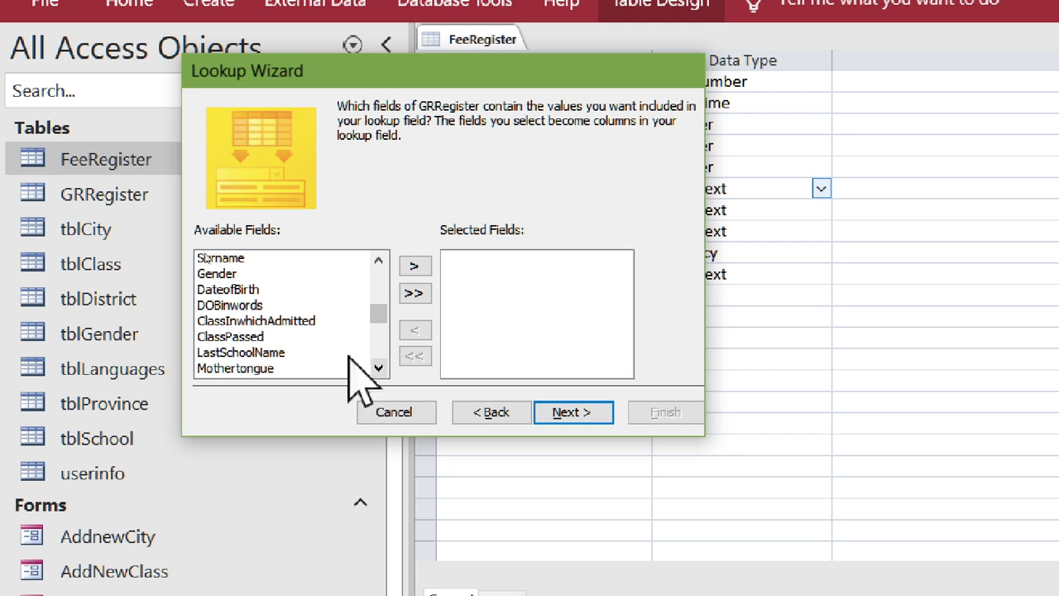
double_click(290, 322)
- Finish the ClassAdmittedIn lookup, saving the table and accepting the data-loss and conversion warnings
click(566, 411)
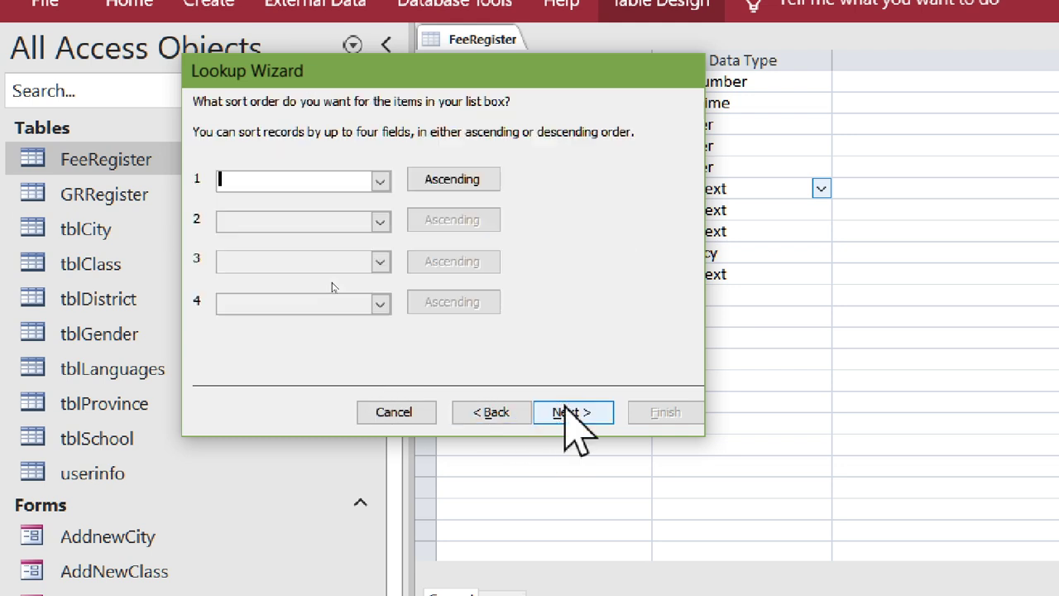
click(565, 409)
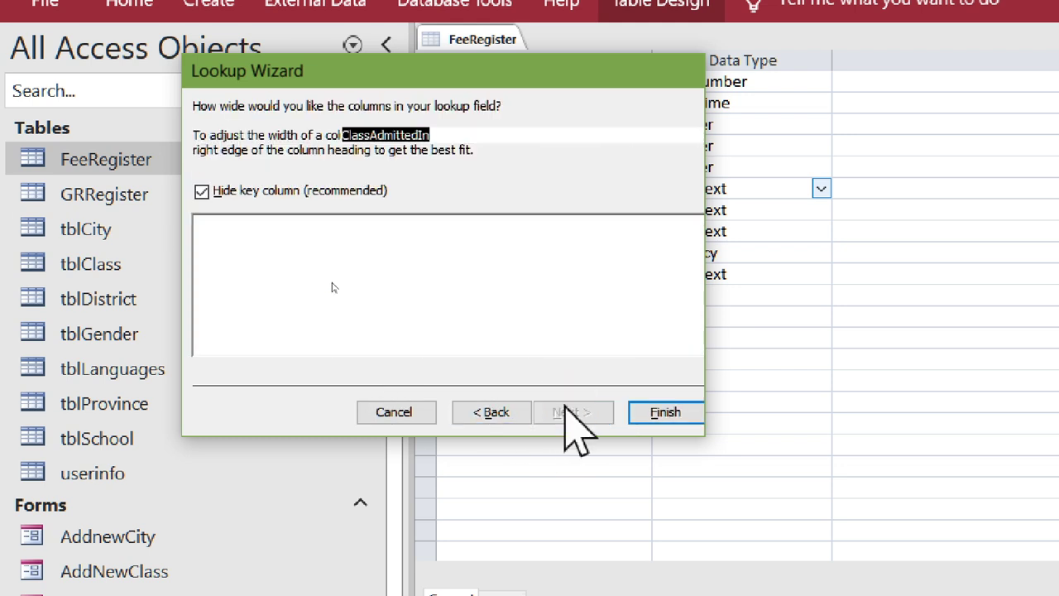
click(567, 411)
click(664, 411)
click(836, 487)
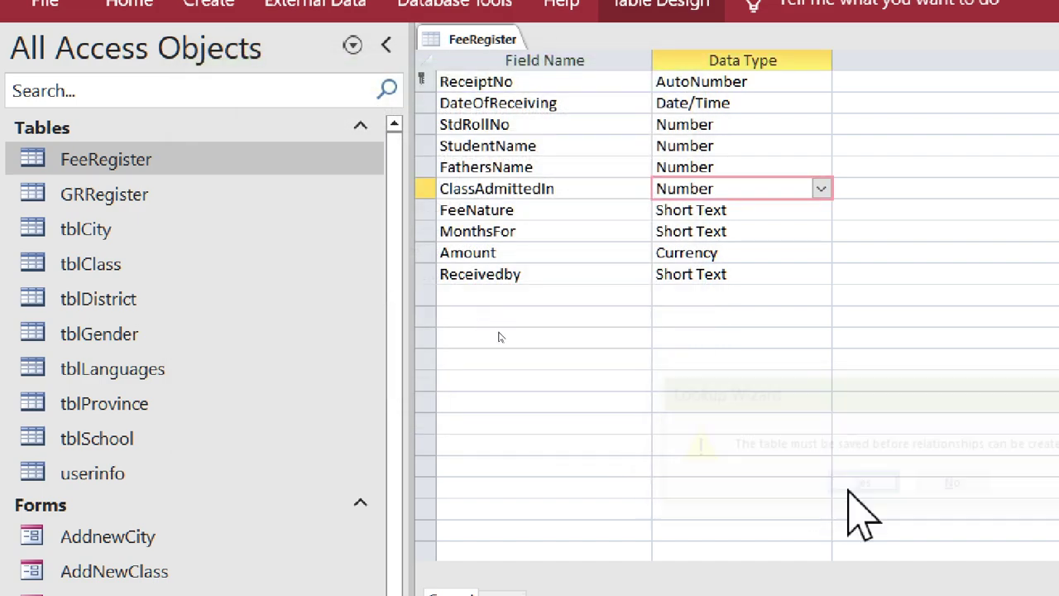
click(891, 496)
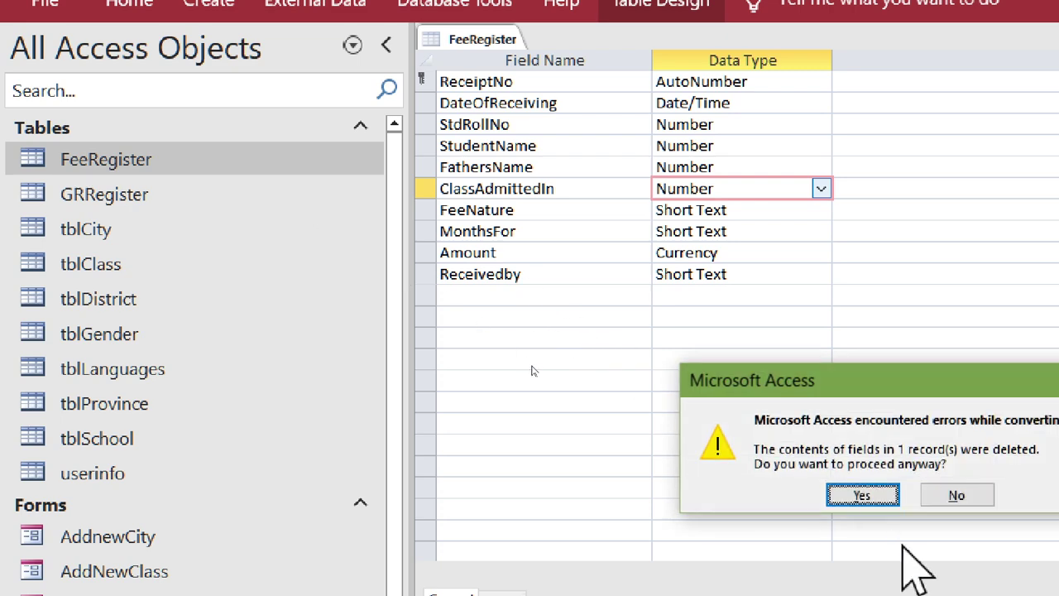
click(865, 494)
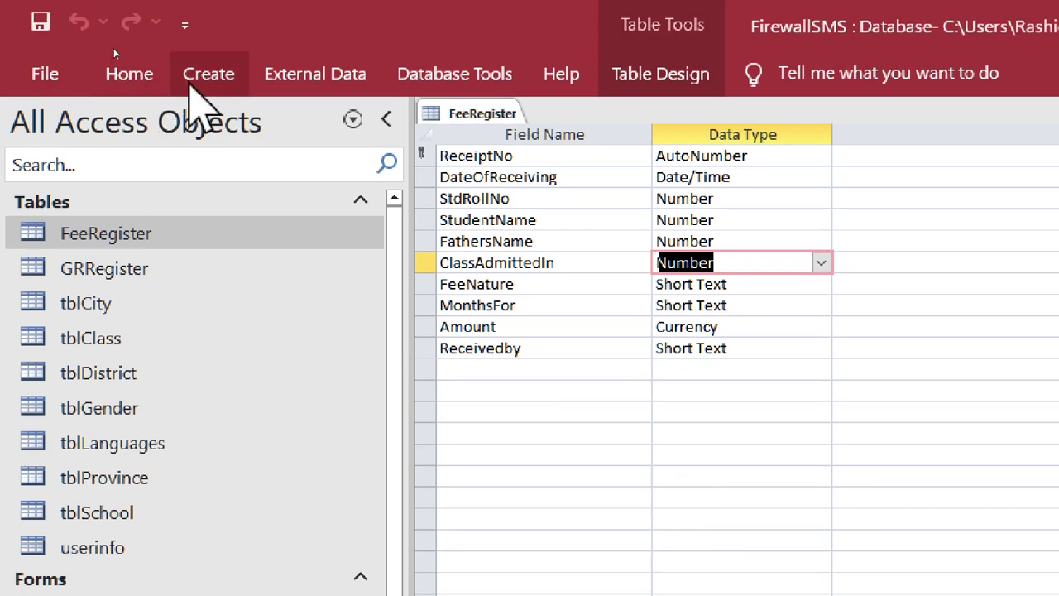
click(190, 12)
- Create a new blank table and save it as FeeNature
click(142, 178)
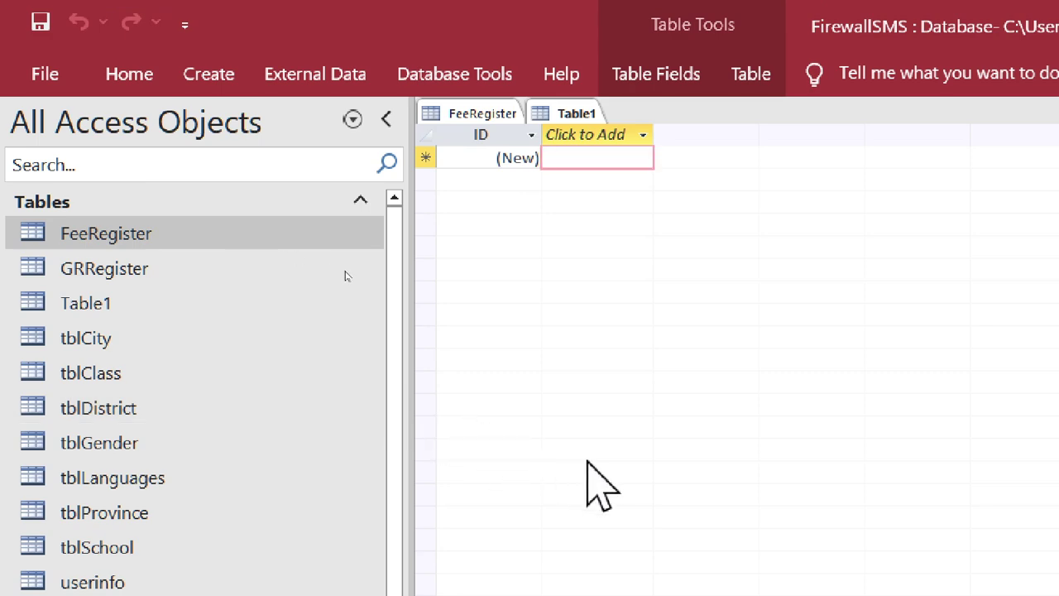
key(ctrl+s)
text(FeeNatu)
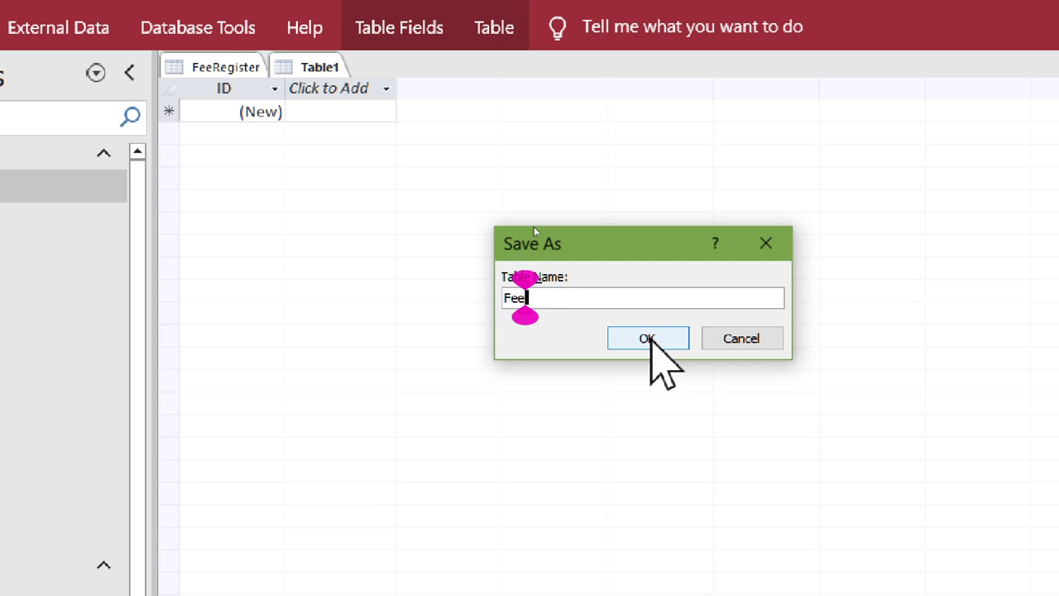
text(re)
click(632, 338)
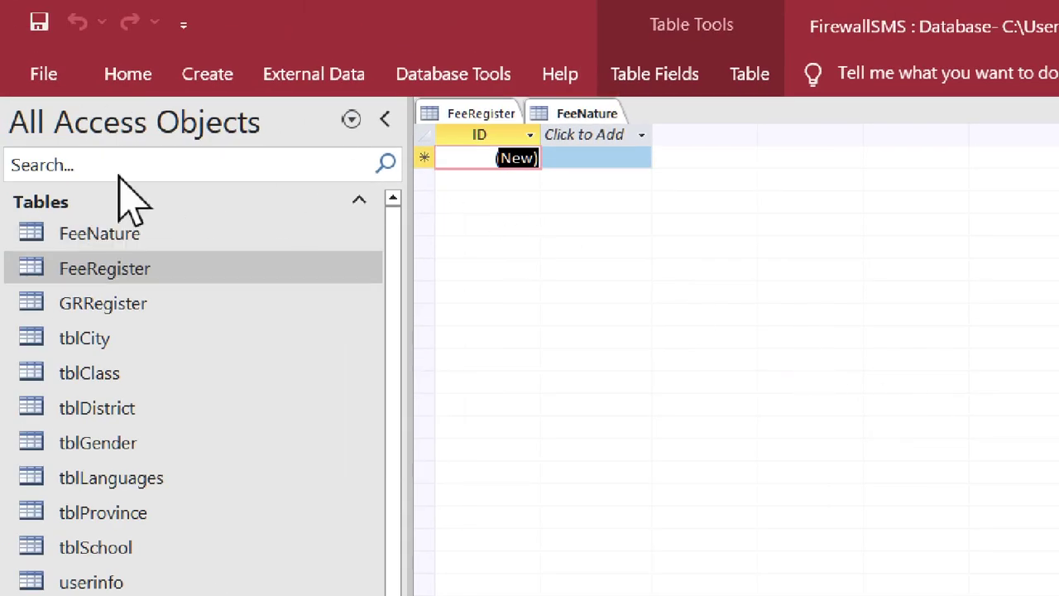
- In Design View, define fields FeeNatureID and FeeNatureName (Short Text), then close the table
click(128, 73)
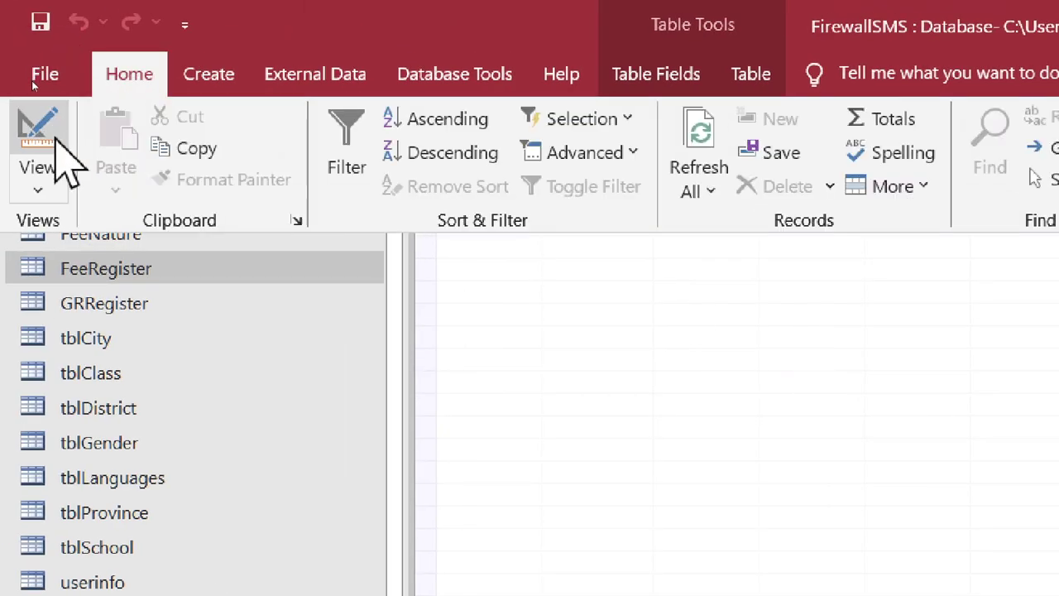
click(36, 169)
click(50, 294)
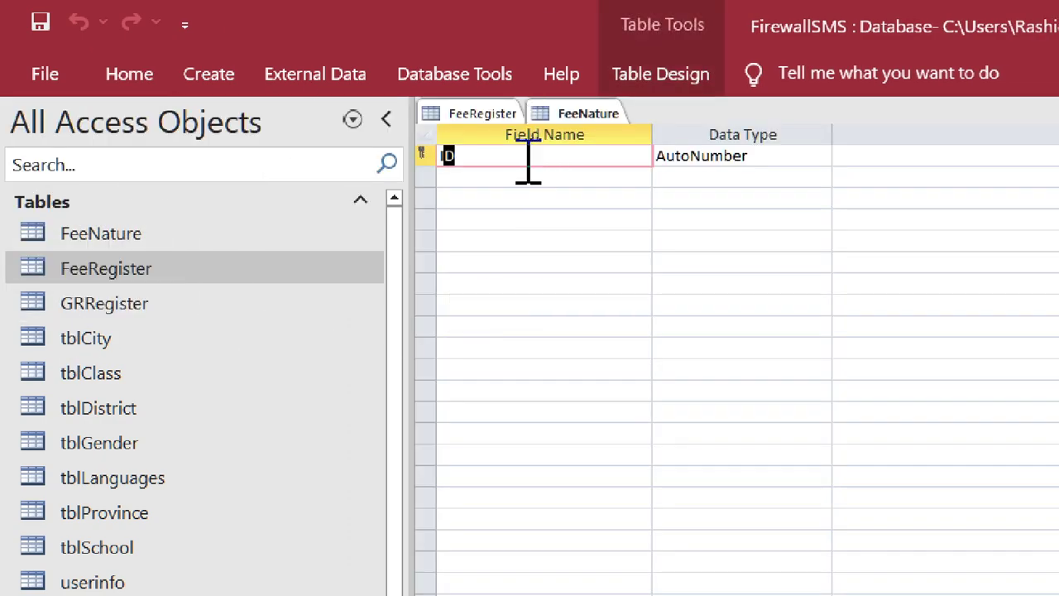
text(FeeN)
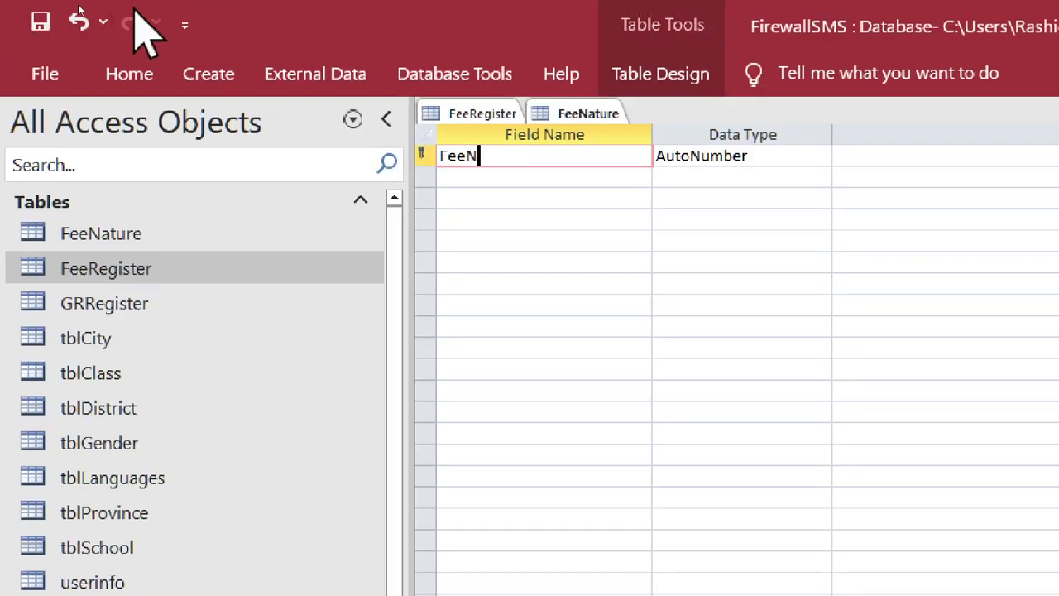
text(ature)
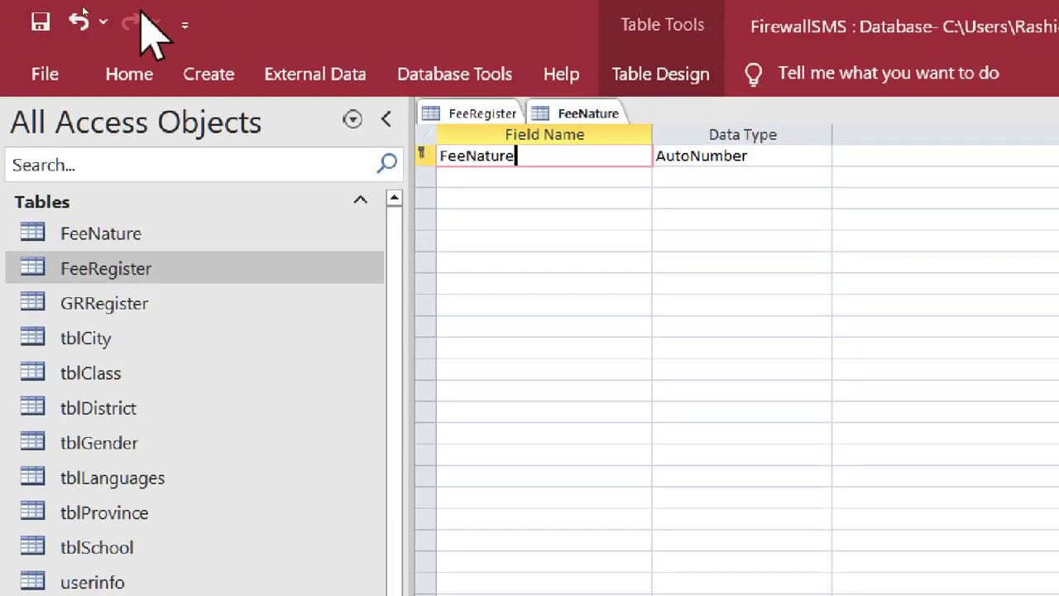
text(ID)
key(Return)
key(Return)
key(Return)
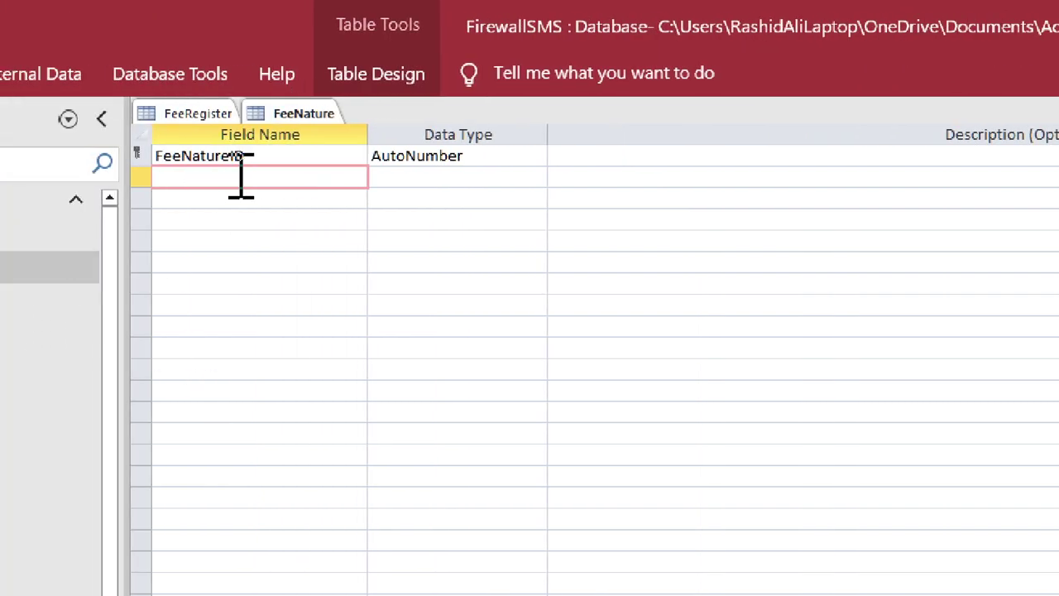
text(F)
text(eeNatu)
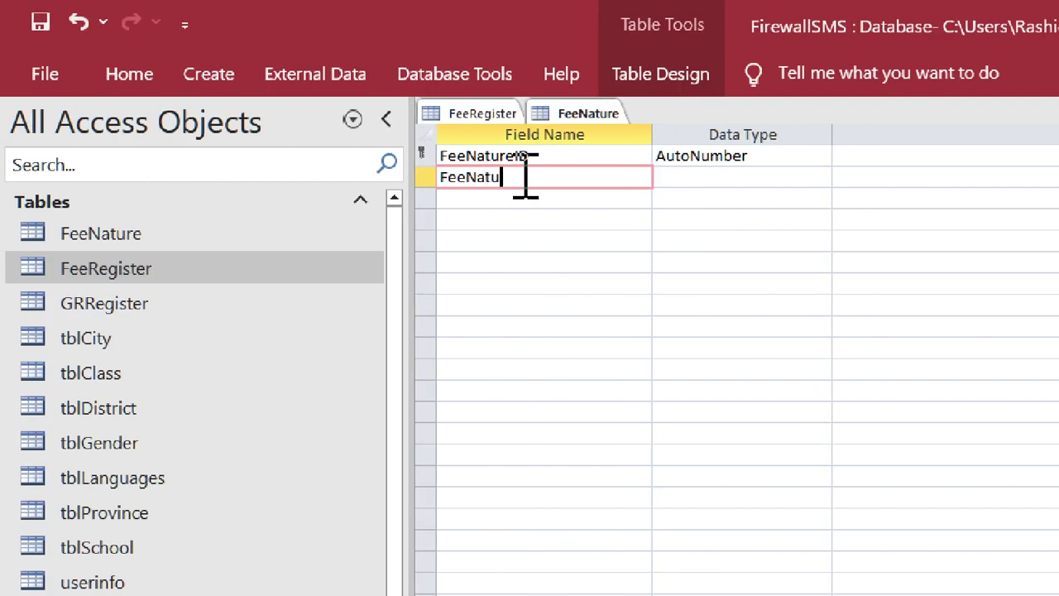
text(reName)
key(Return)
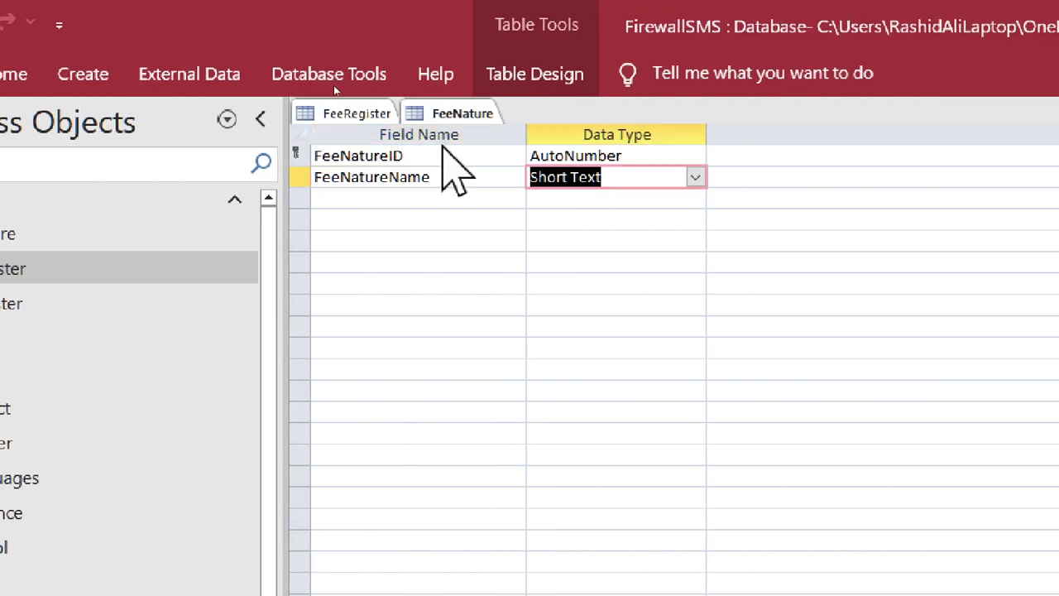
right_click(465, 116)
- Close the FeeNature table, select the MonthsFor row in FeeRegister, and show the Create ribbon
click(488, 165)
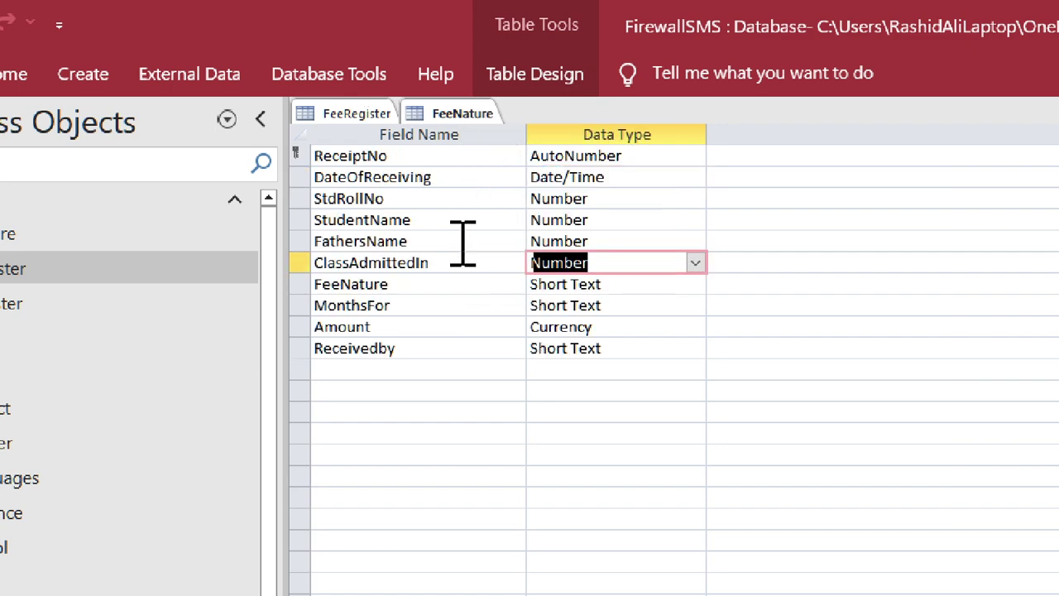
click(444, 310)
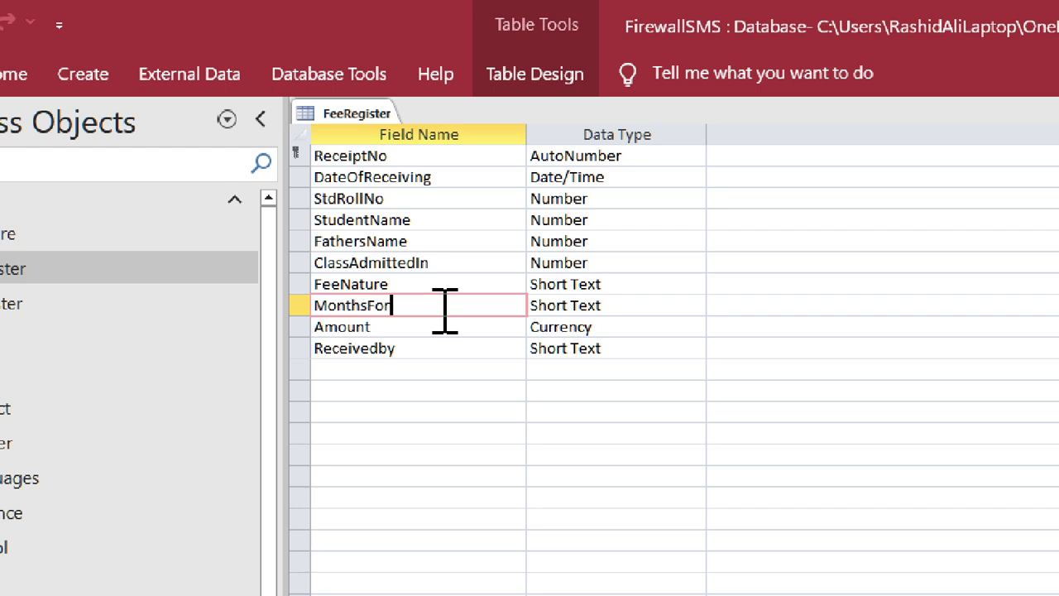
click(82, 74)
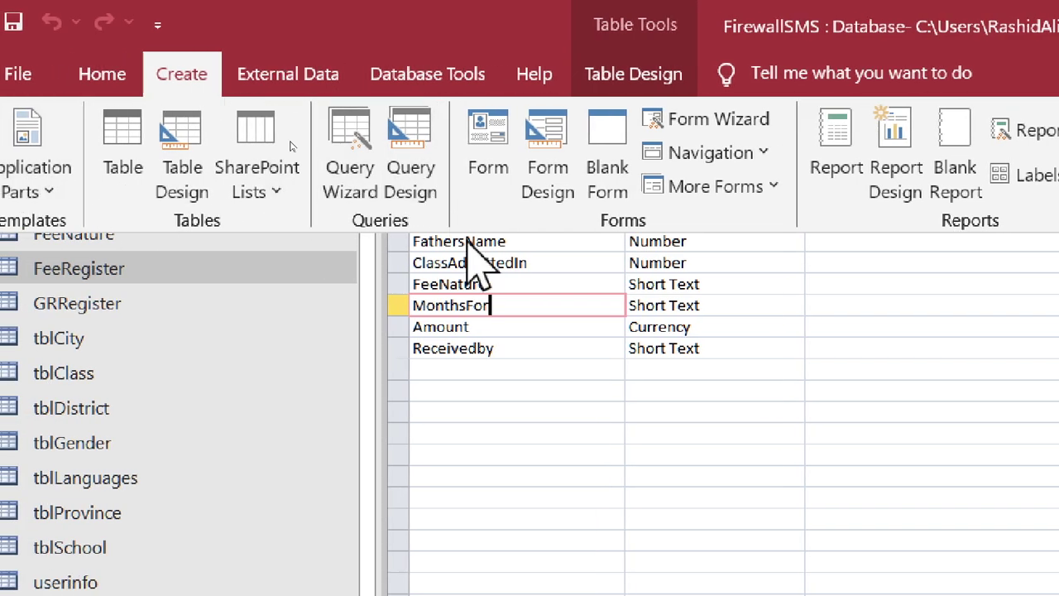
- Create a new blank table, save it as MonthsFor, and switch it to Design View
click(120, 161)
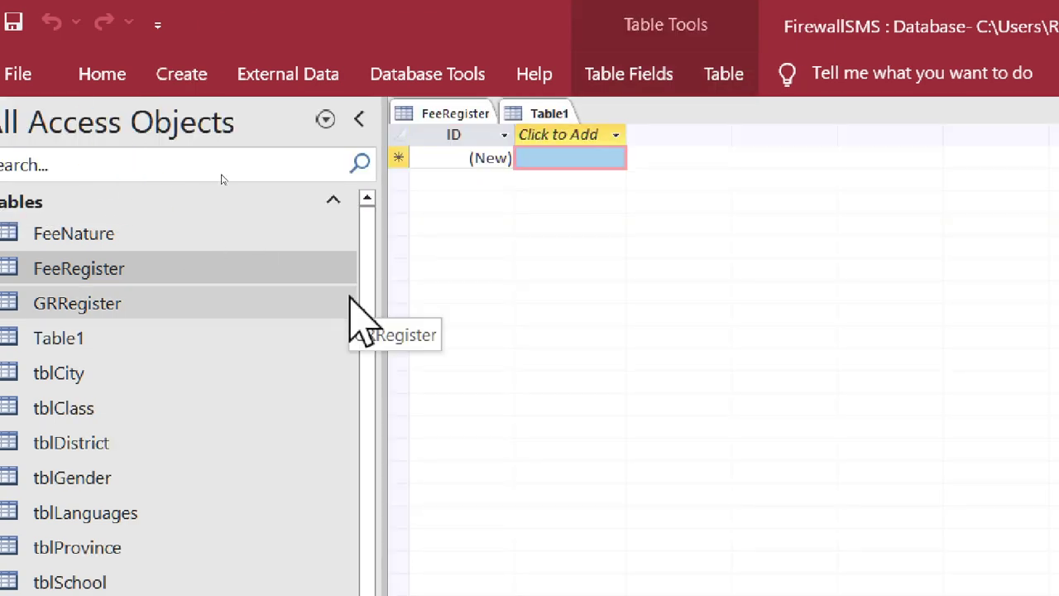
key(ctrl+s)
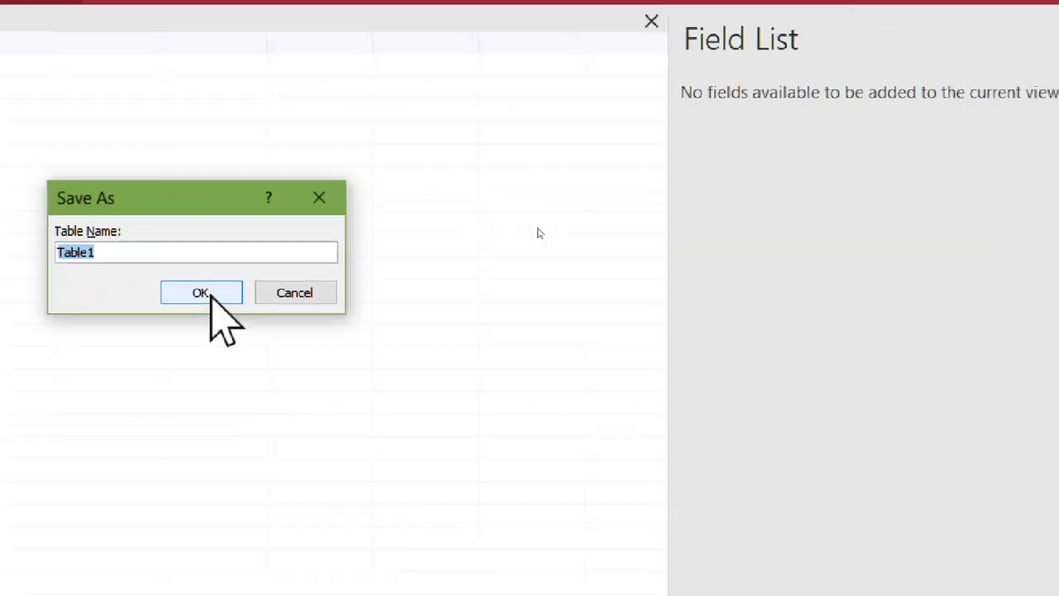
text(Mon)
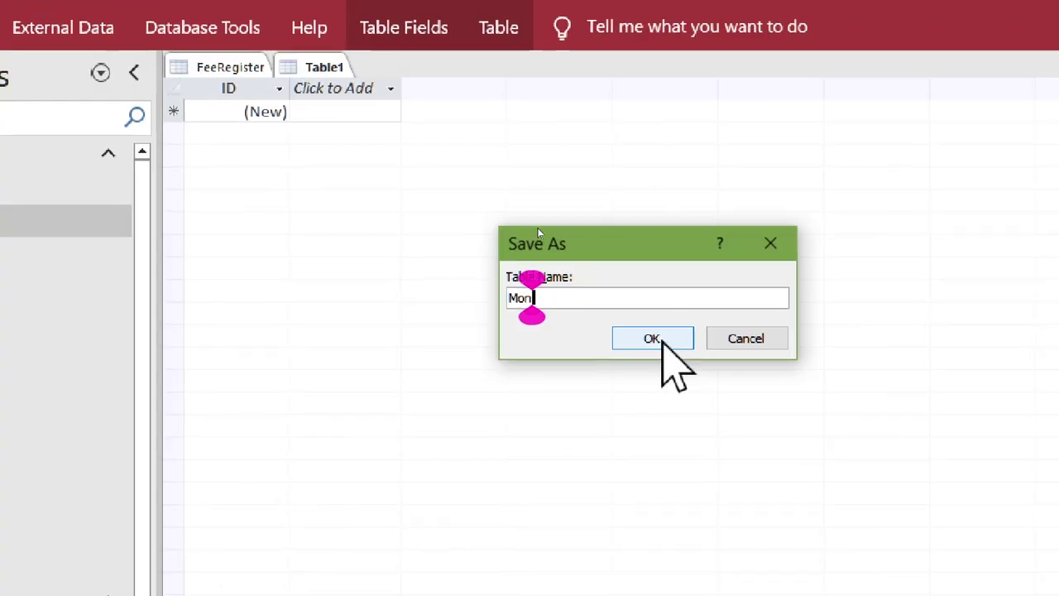
text(thsFor)
click(660, 339)
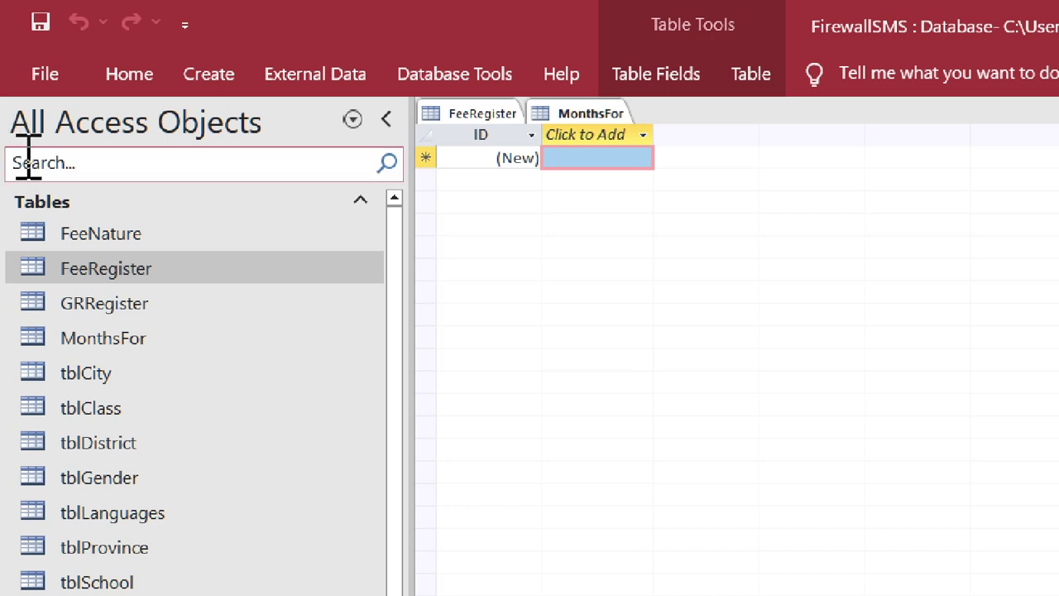
click(124, 74)
click(37, 189)
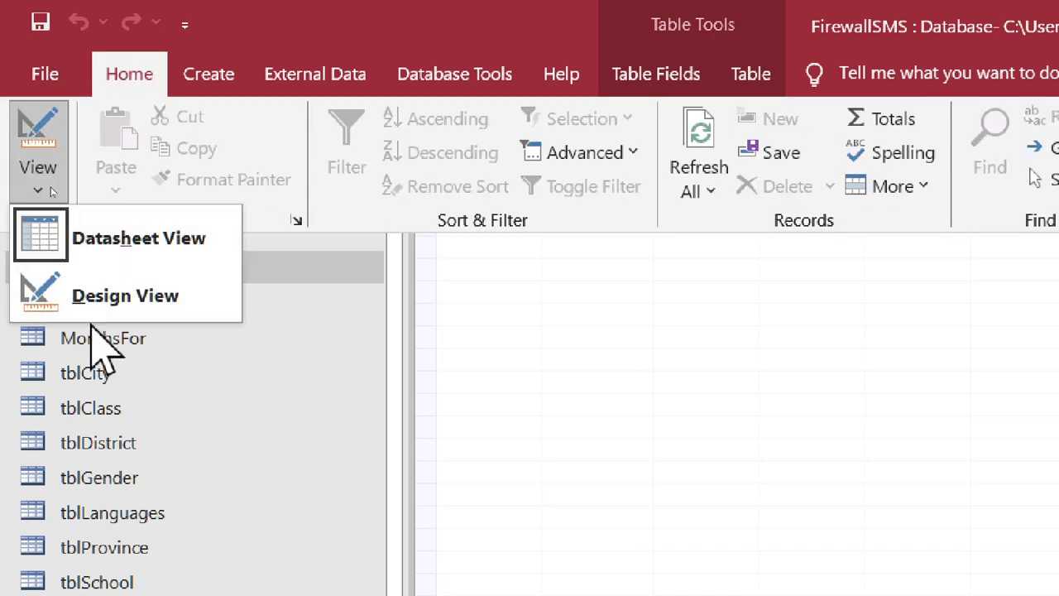
click(97, 307)
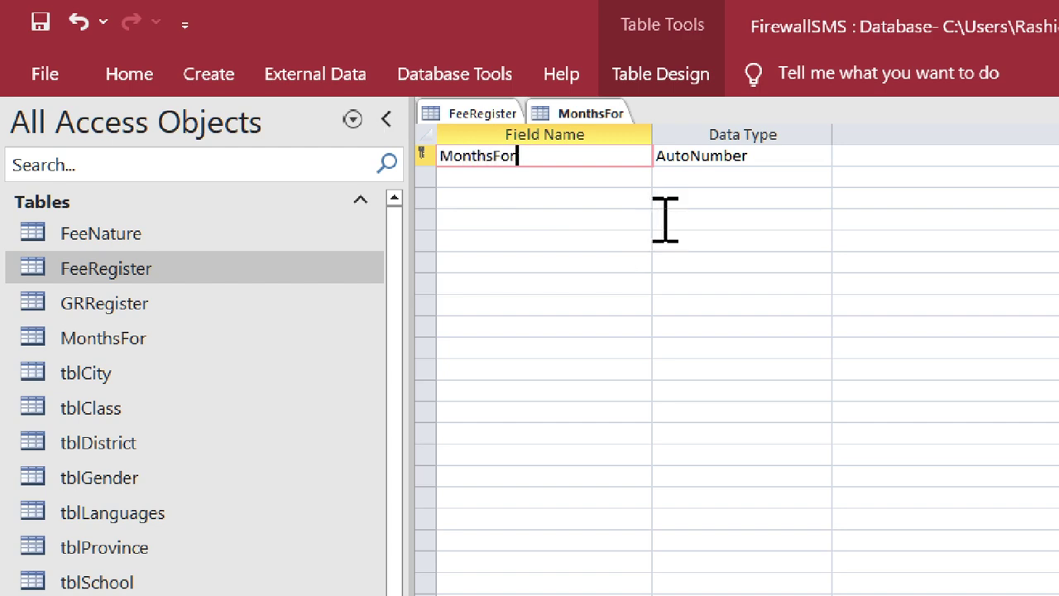
- Define the MonthsForID and MonthsForName (Short Text) fields, then close the MonthsFor table
text(ID)
key(Tab)
key(Down)
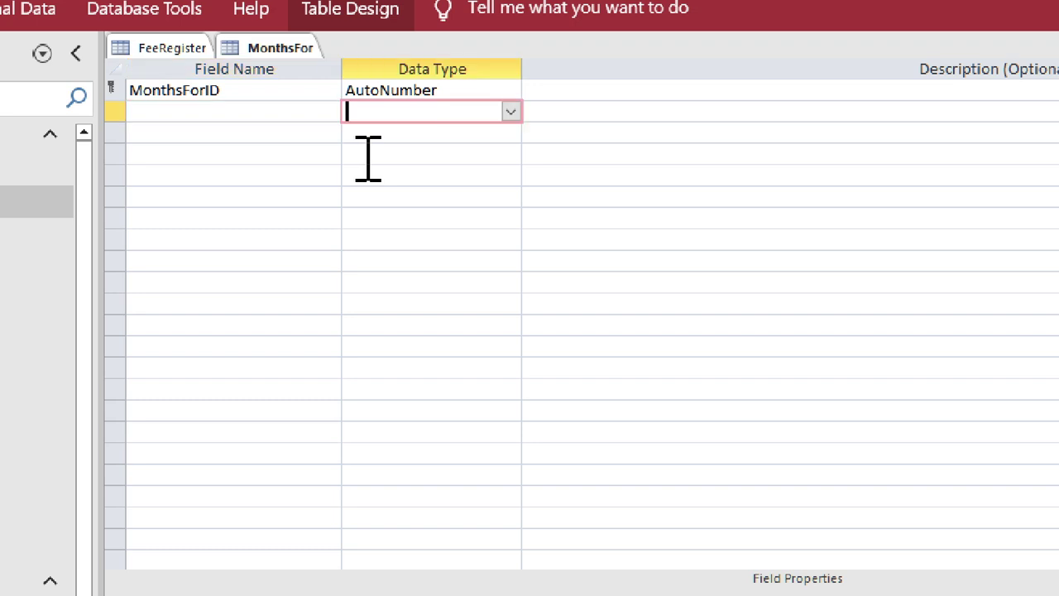
key(shift+Tab)
text(Month)
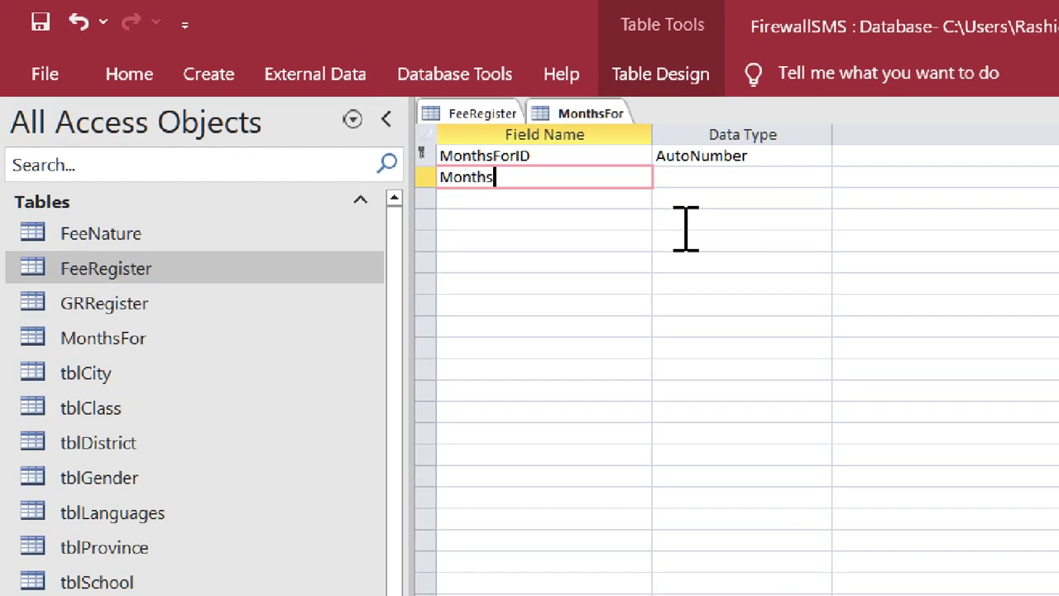
text(sForName)
key(Tab)
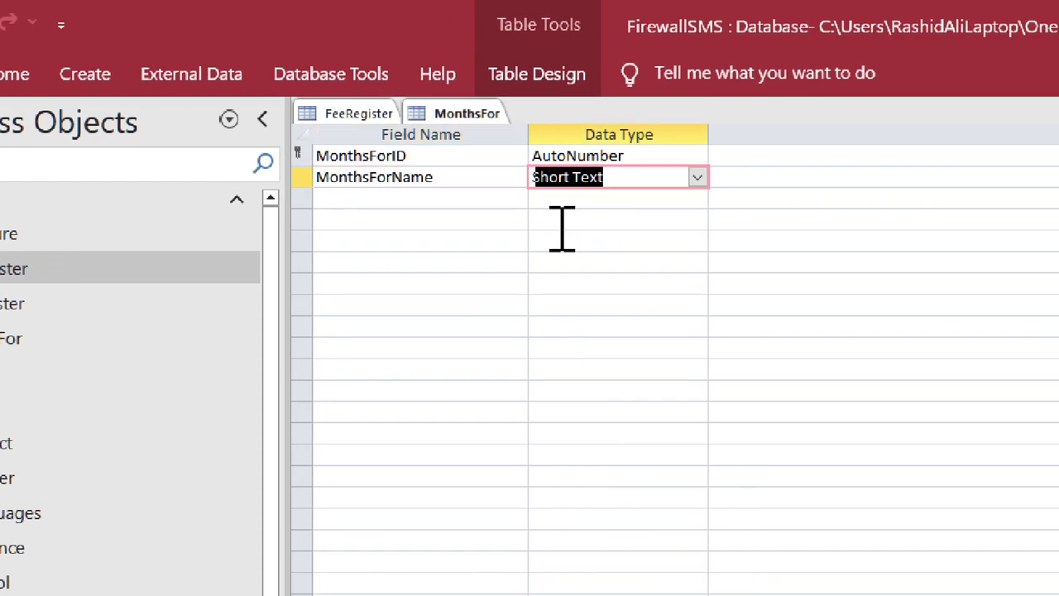
right_click(468, 113)
click(505, 161)
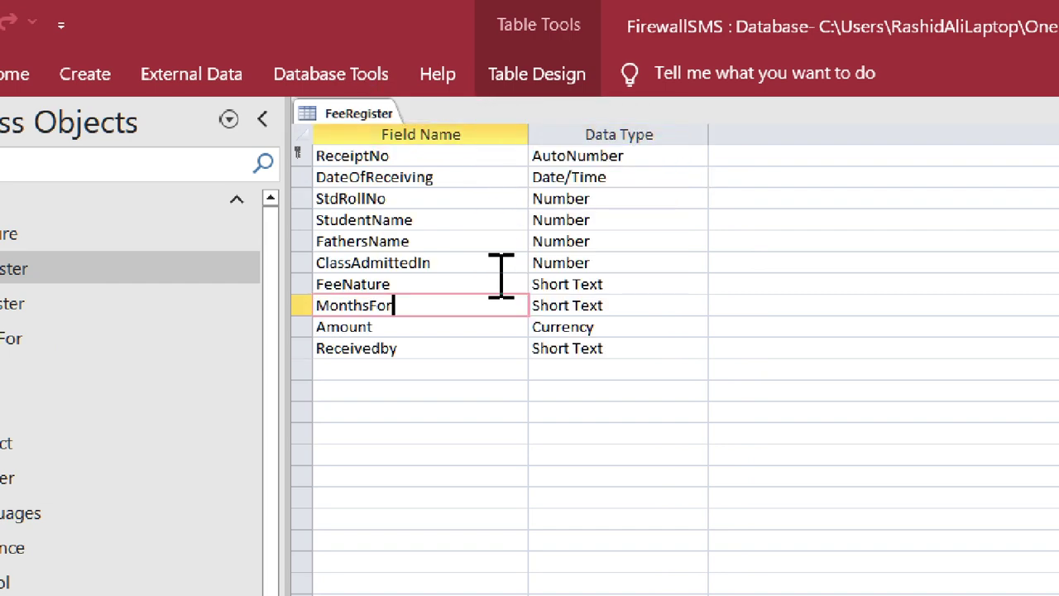
- Create a new blank table and save it as FeeReceiver
click(423, 329)
click(424, 348)
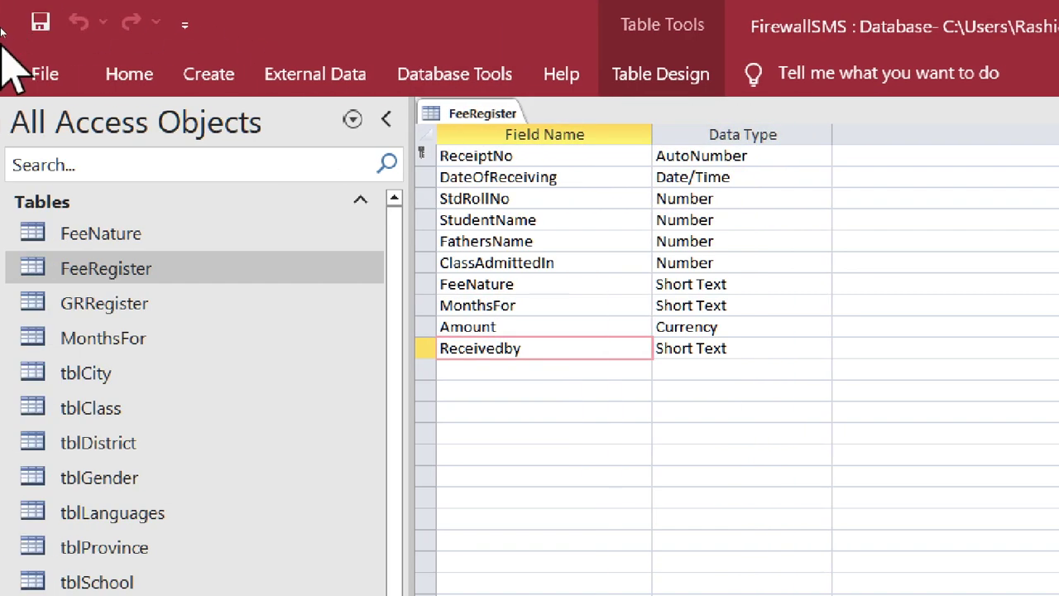
click(190, 74)
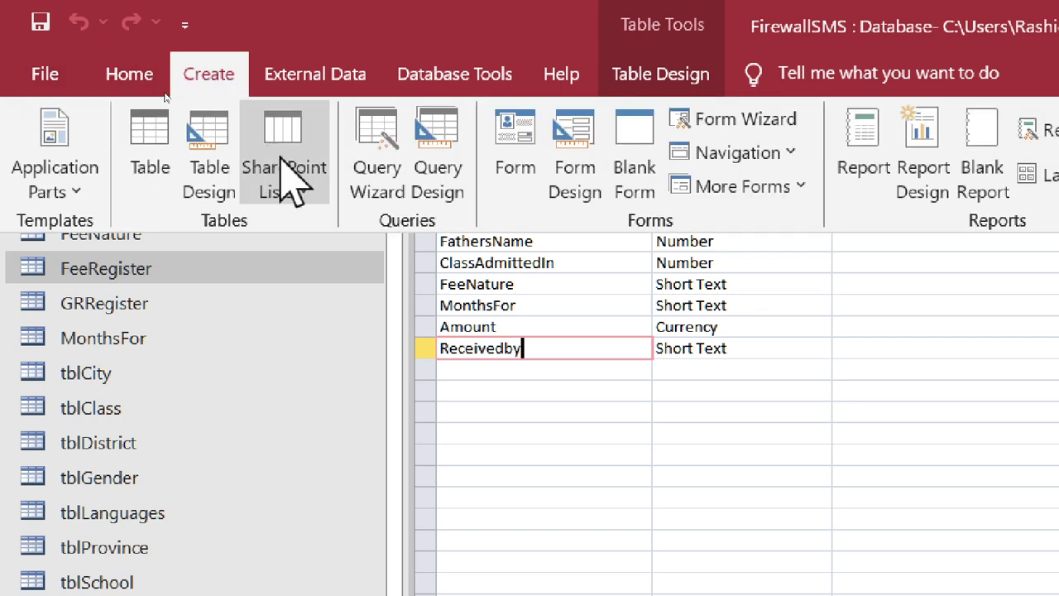
click(157, 175)
key(ctrl+s)
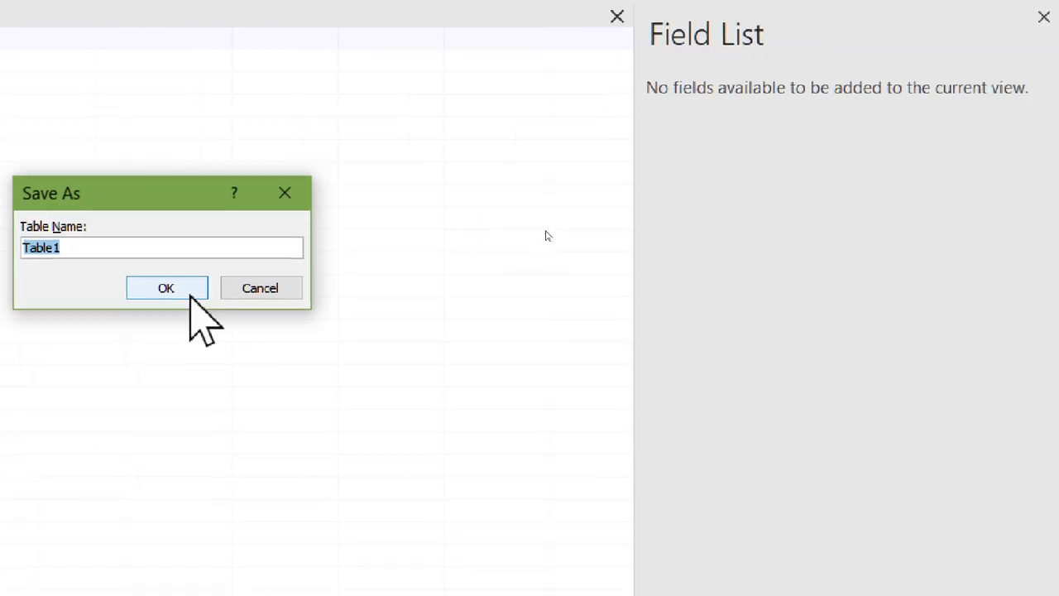
text(Feerecev)
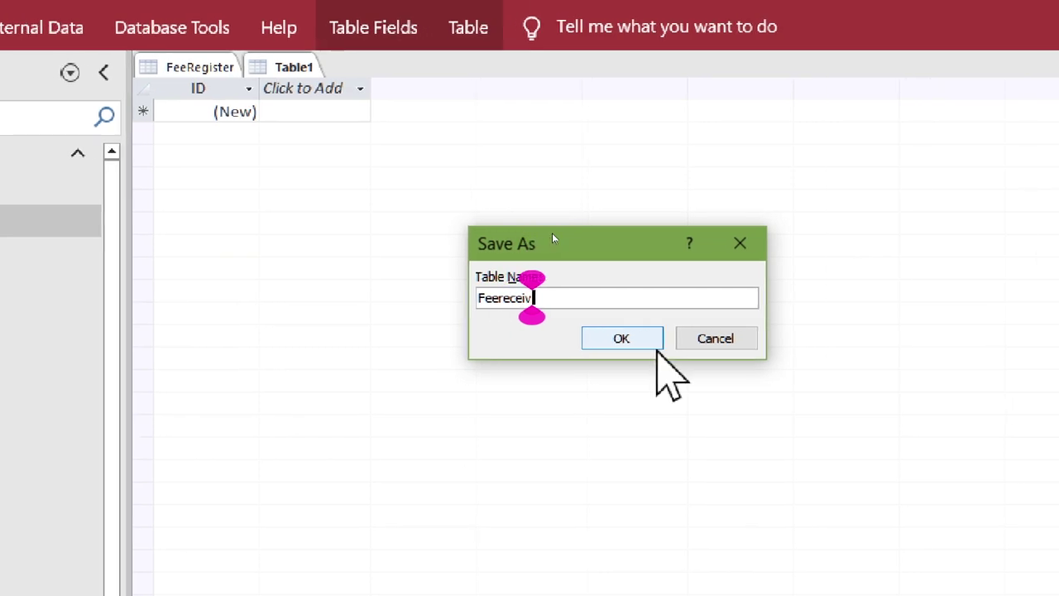
key(BackSpace)
key(BackSpace)
key(BackSpace)
key(BackSpace)
key(BackSpace)
text(Re)
key(BackSpace)
key(BackSpace)
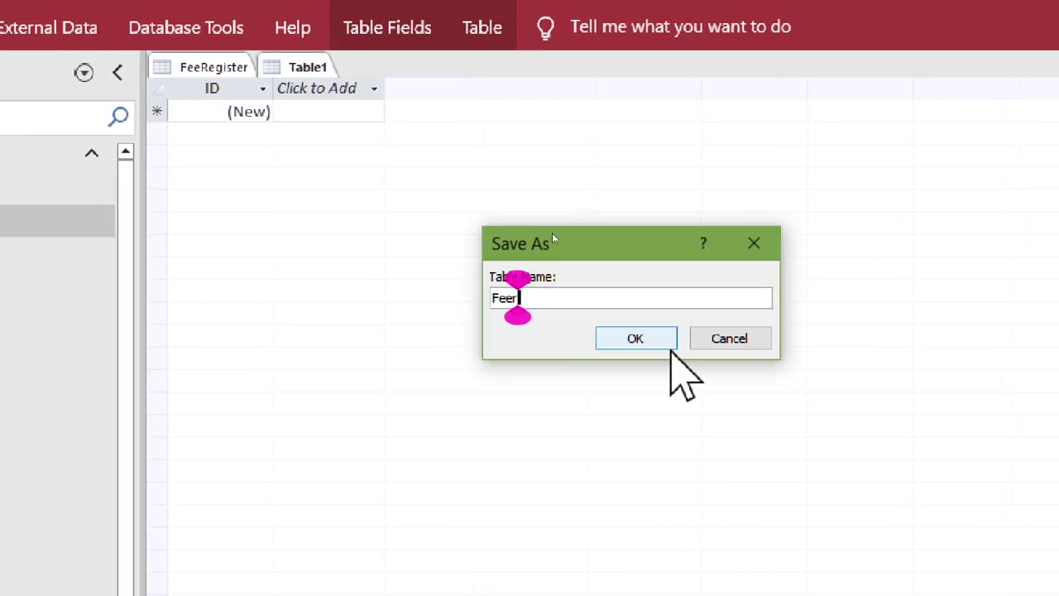
text(Receiver)
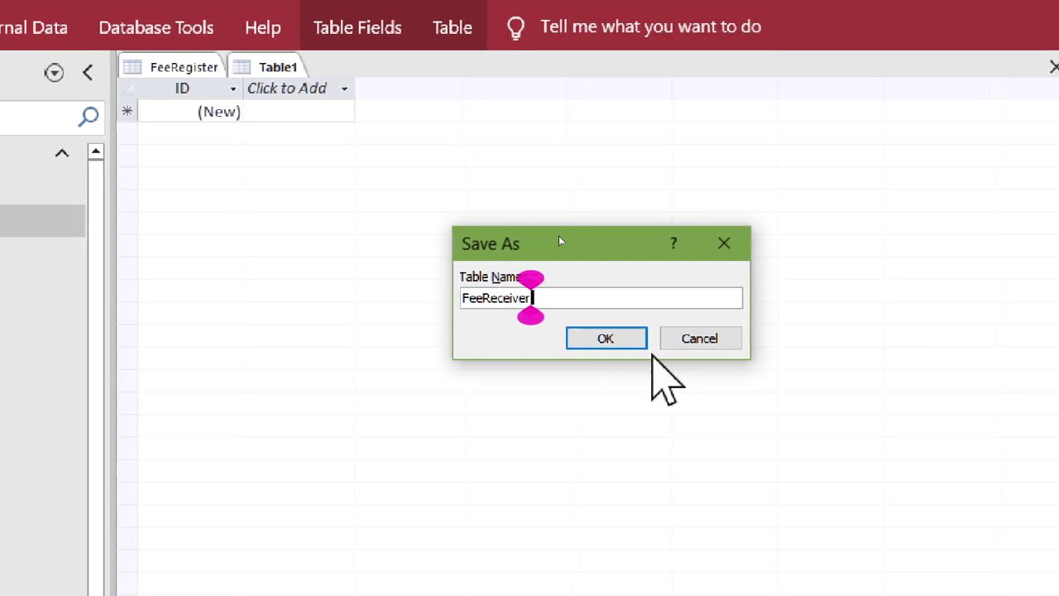
key(Return)
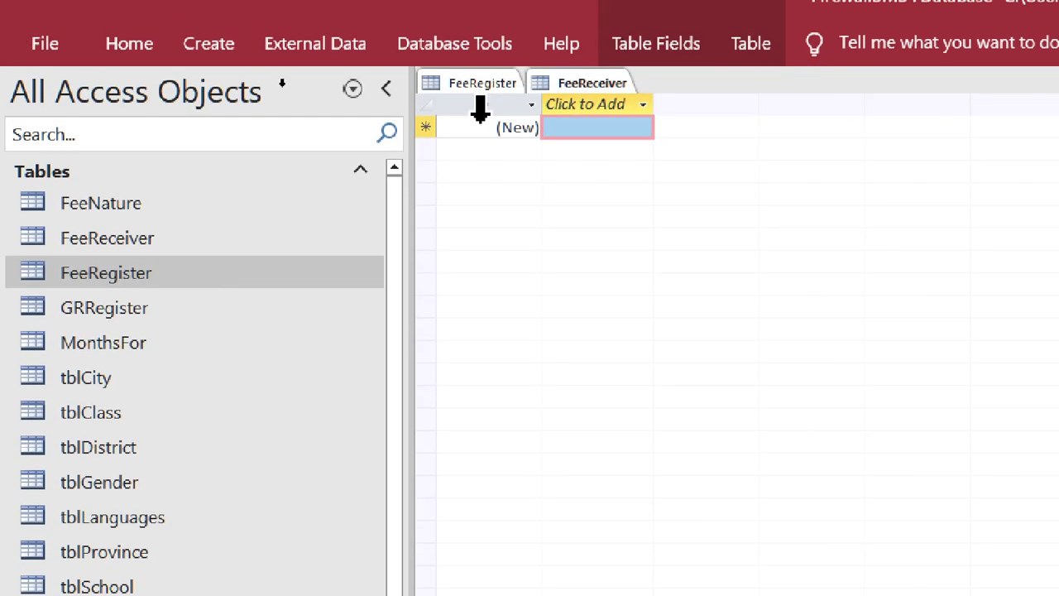
- Switch the FeeReceiver table to Design View
right_click(485, 90)
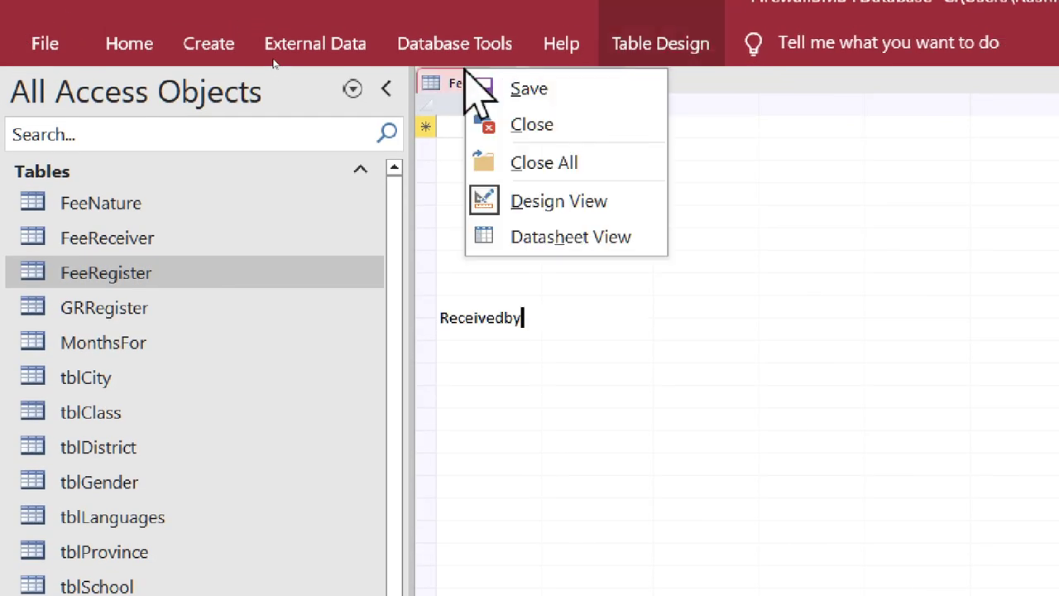
click(467, 95)
click(575, 83)
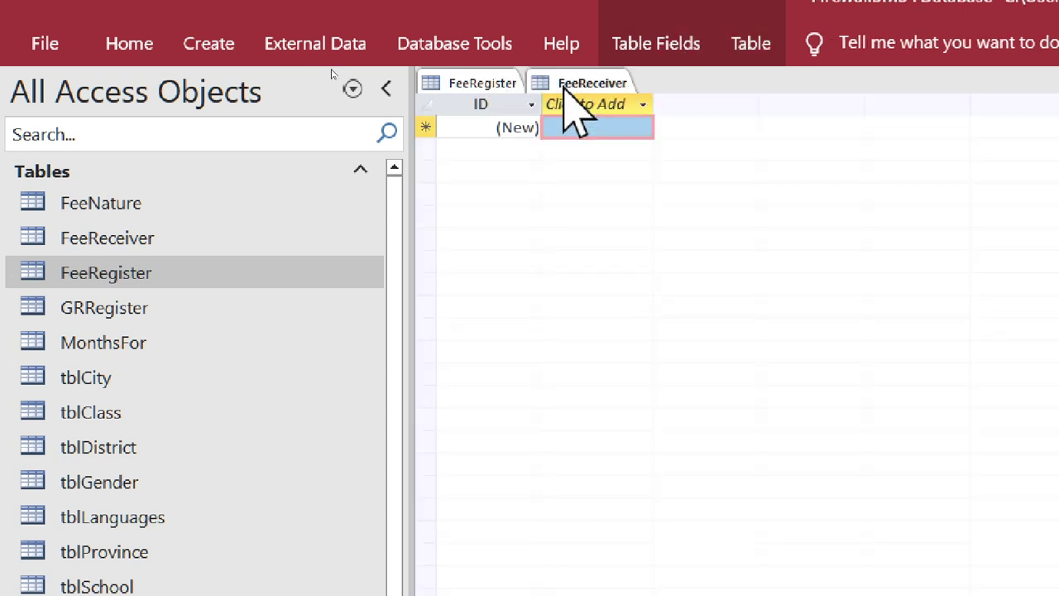
right_click(568, 86)
click(612, 220)
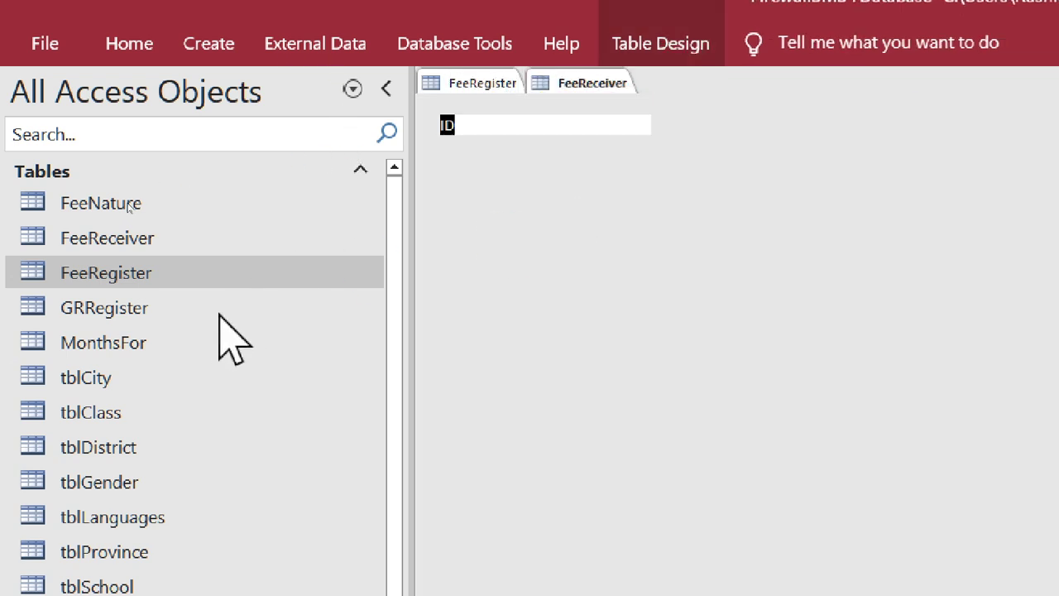
- Add FeeReceiverID (AutoNumber) and FeeReceiverName (Short Text) fields, then close the design
text(Fee)
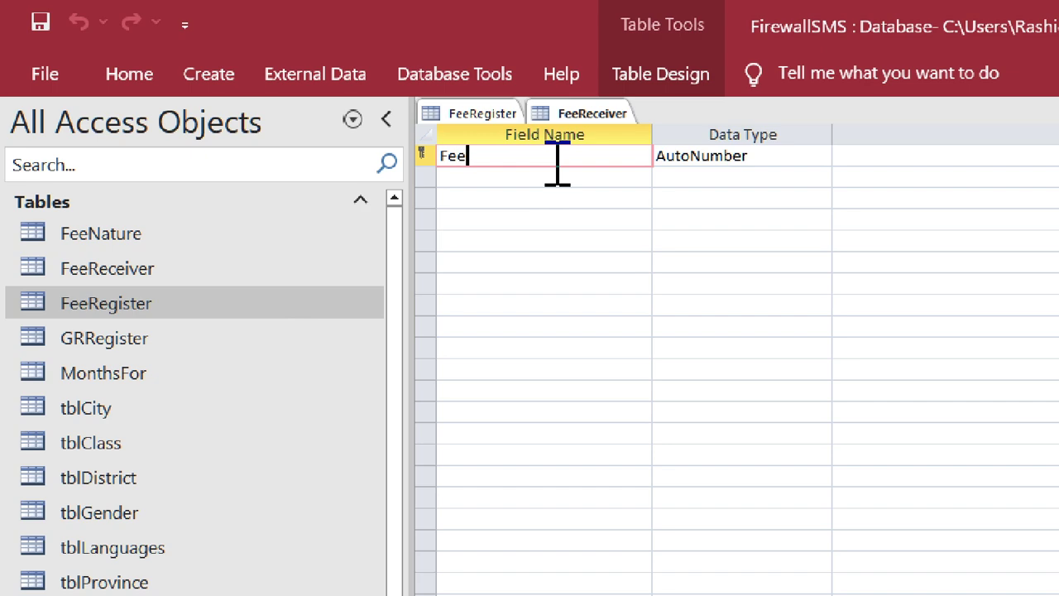
text(ReceiverID)
key(Tab)
key(Tab)
key(Tab)
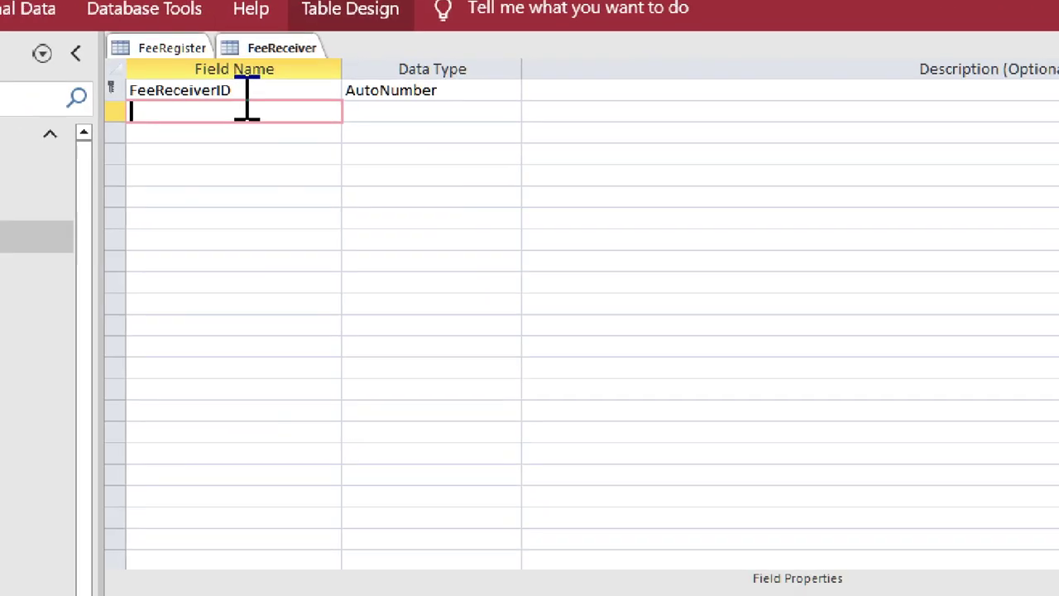
text(F)
text(eeR)
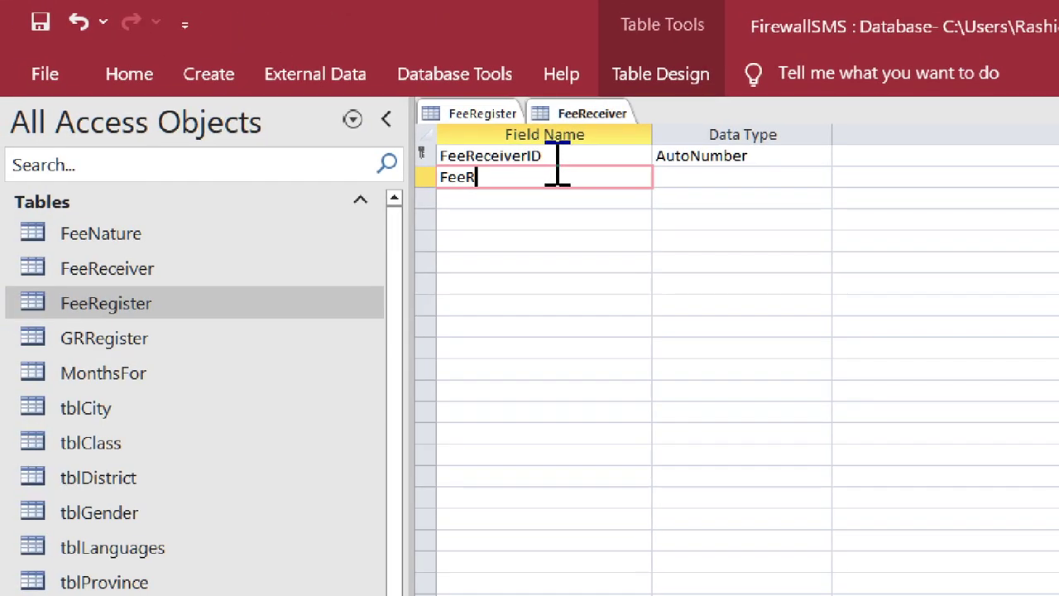
text(eceivedBy)
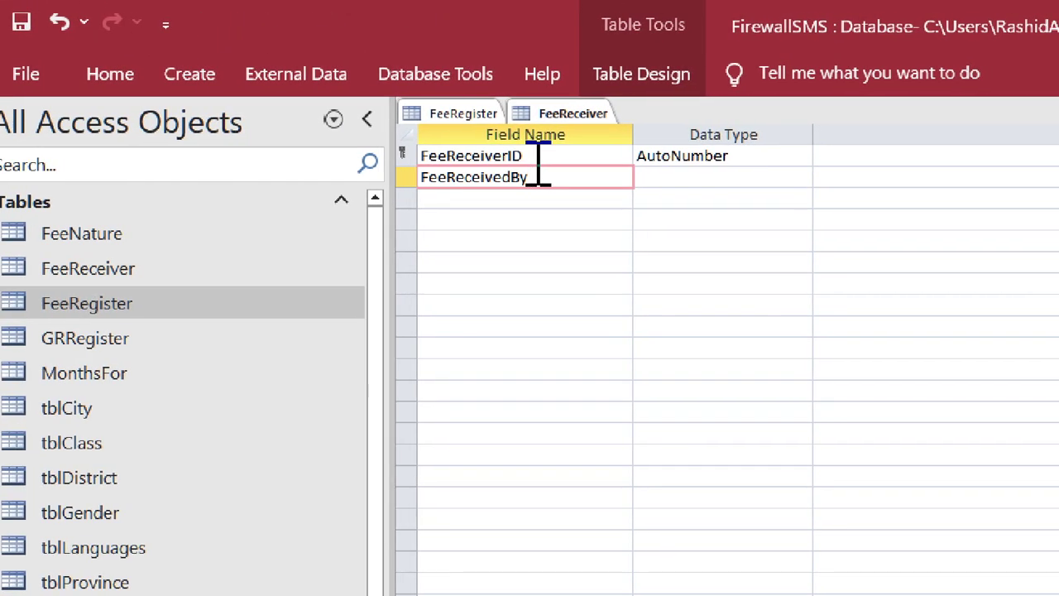
key(BackSpace)
key(BackSpace)
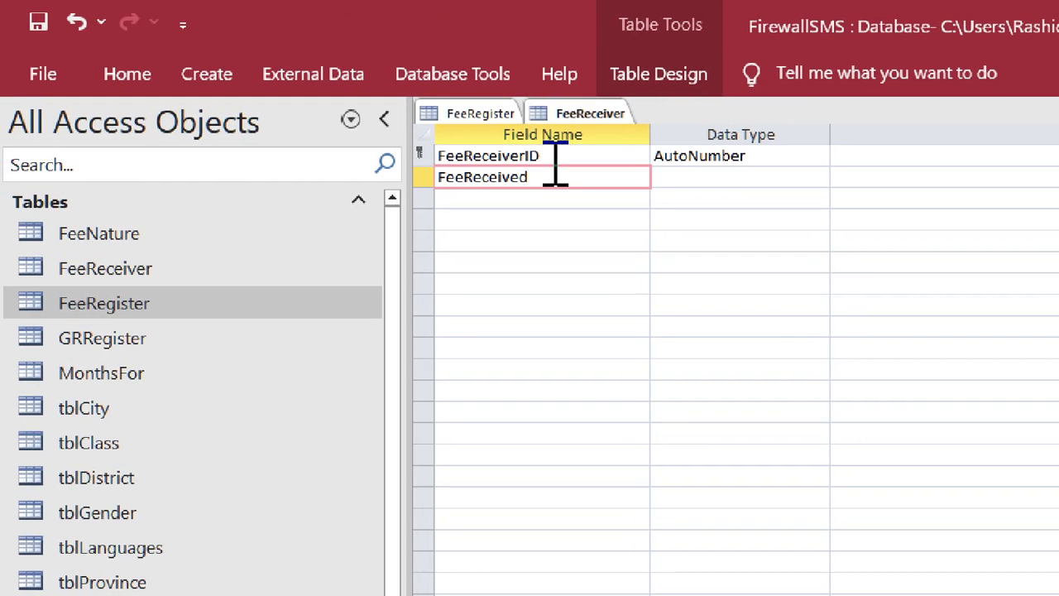
key(BackSpace)
text(rName)
key(Tab)
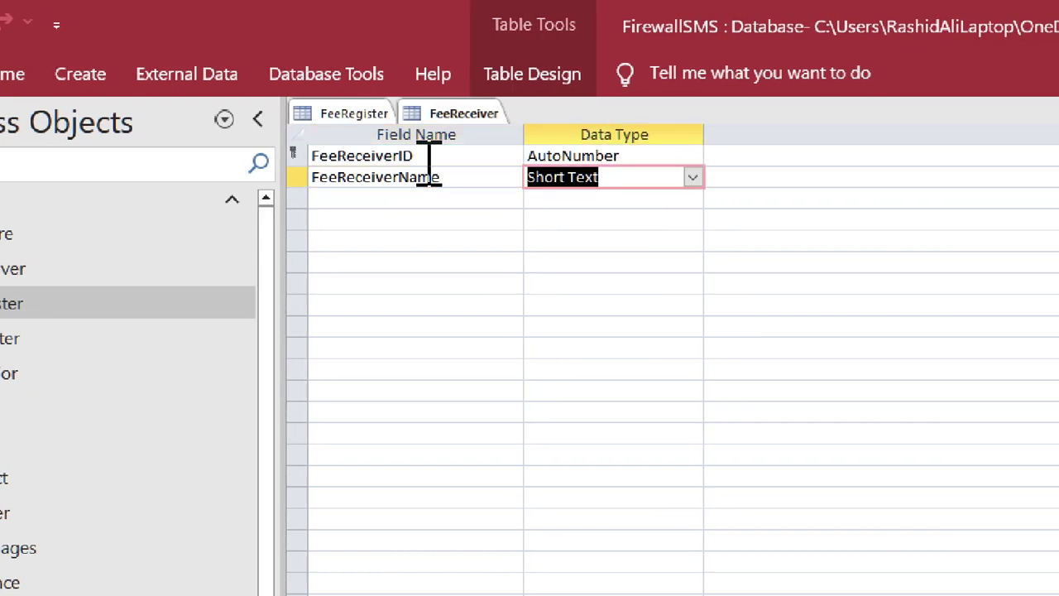
right_click(464, 122)
click(519, 175)
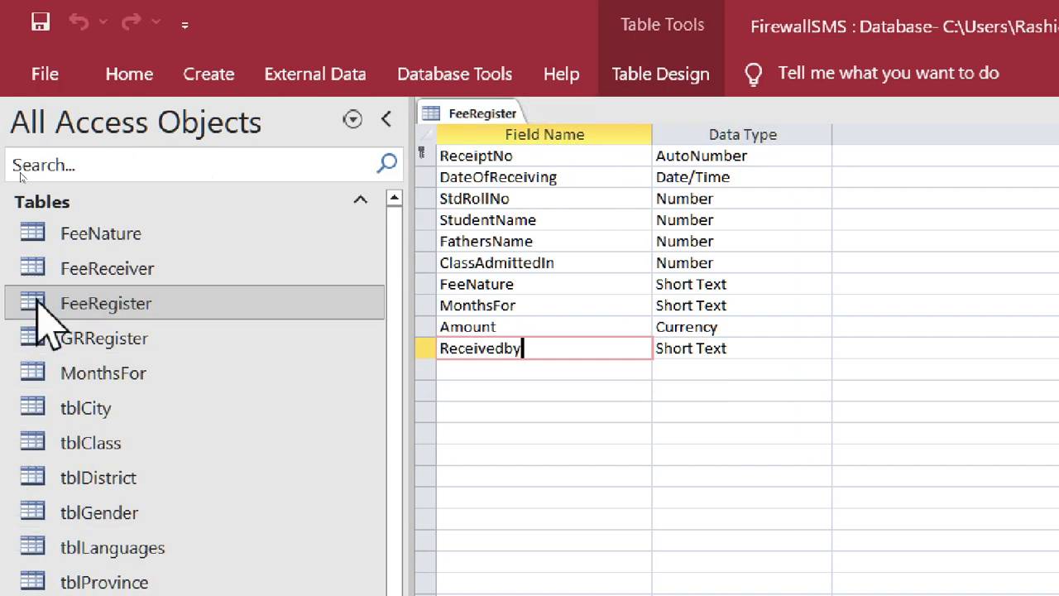
- Close the open FeeNature table tab
double_click(83, 235)
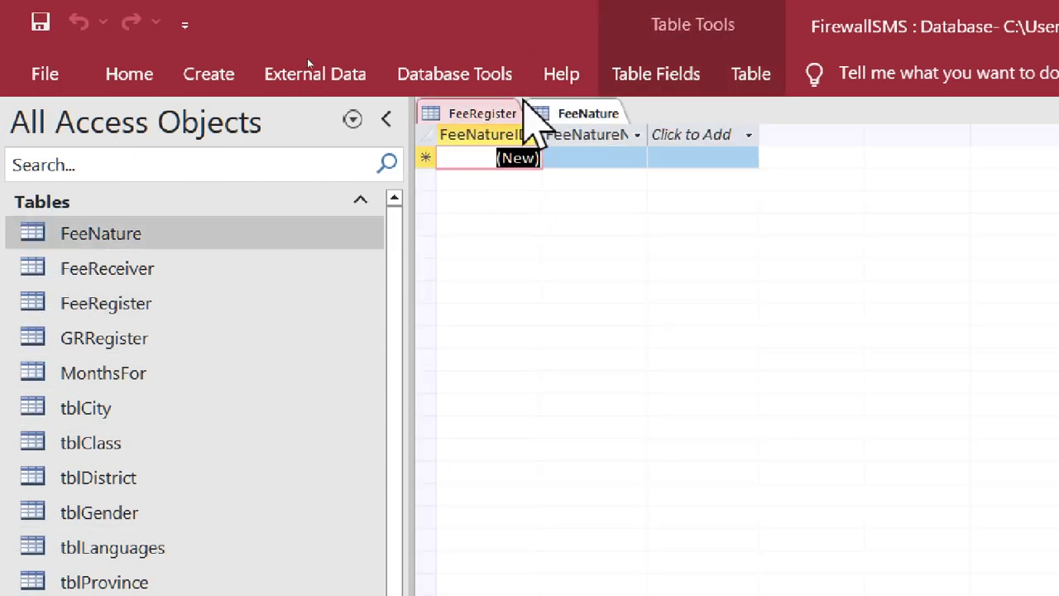
right_click(493, 113)
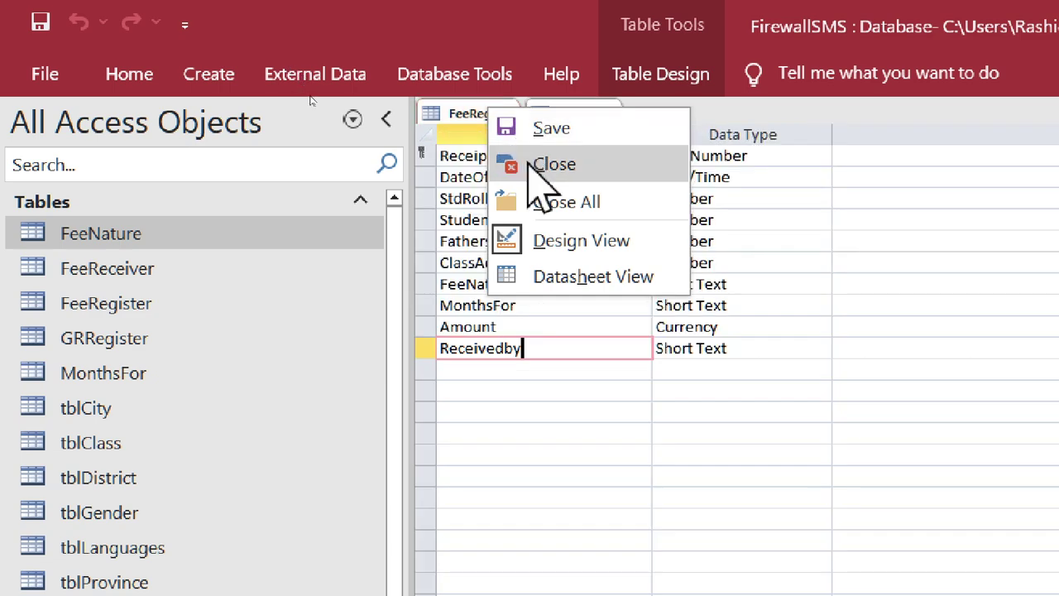
click(444, 116)
right_click(591, 116)
click(620, 173)
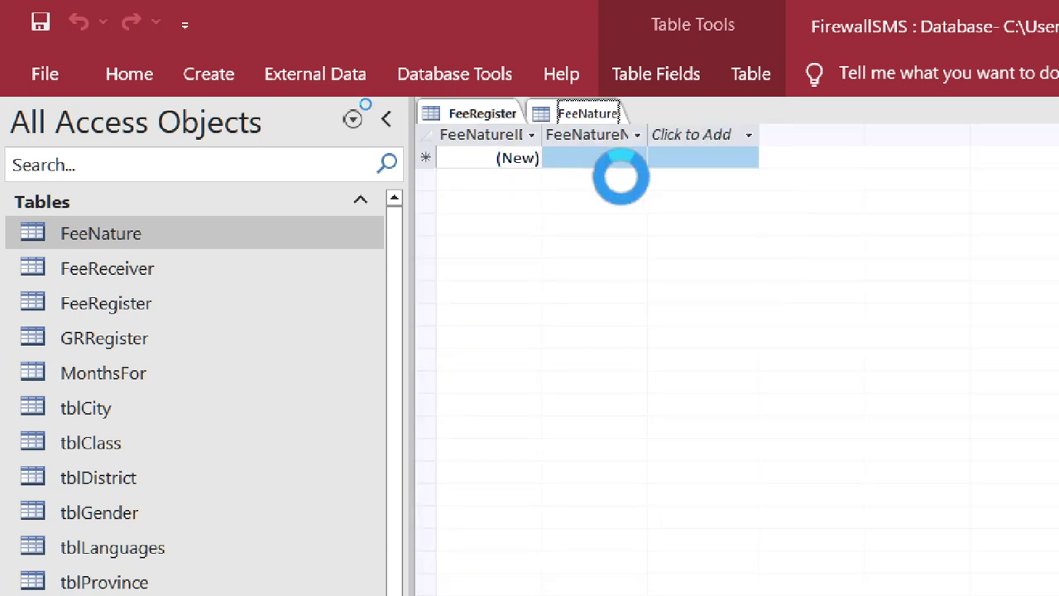
- Generate a quick form from FeeNature, save it as 'Add New Fee Nature Form', and close it
click(208, 74)
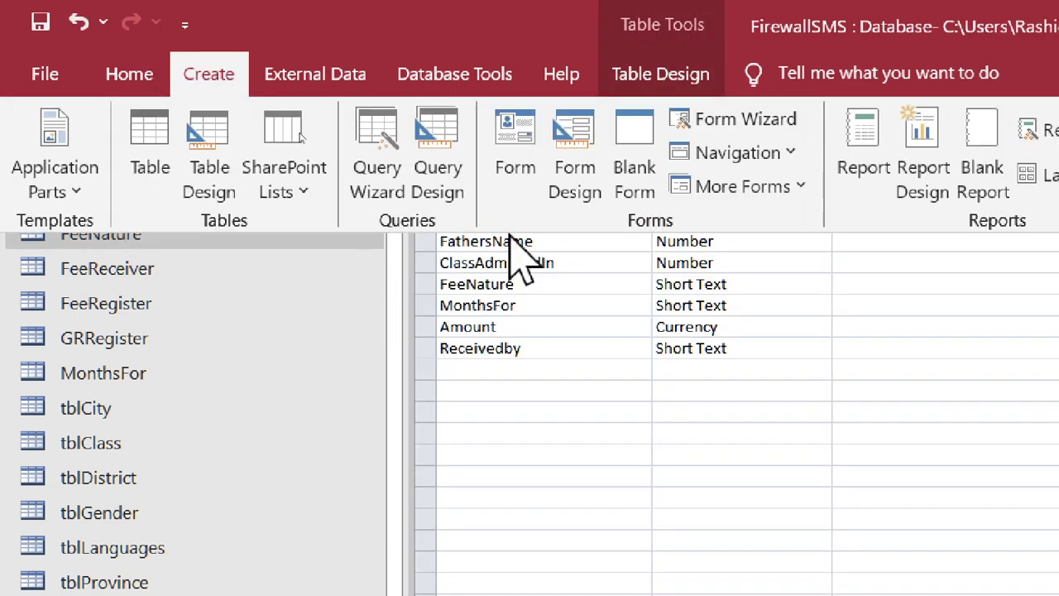
click(514, 157)
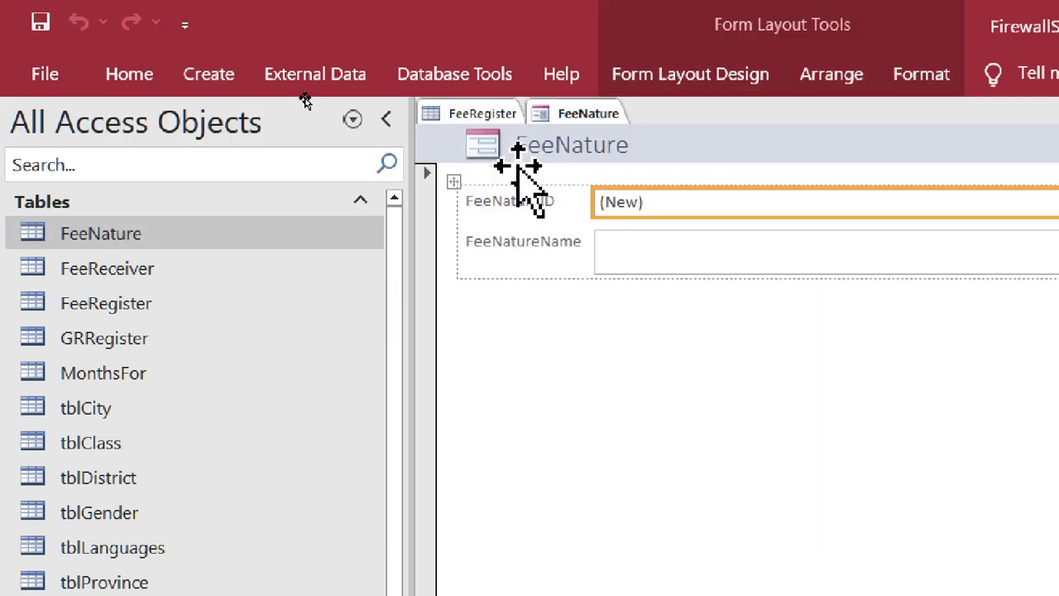
key(ctrl+s)
text(Addnew)
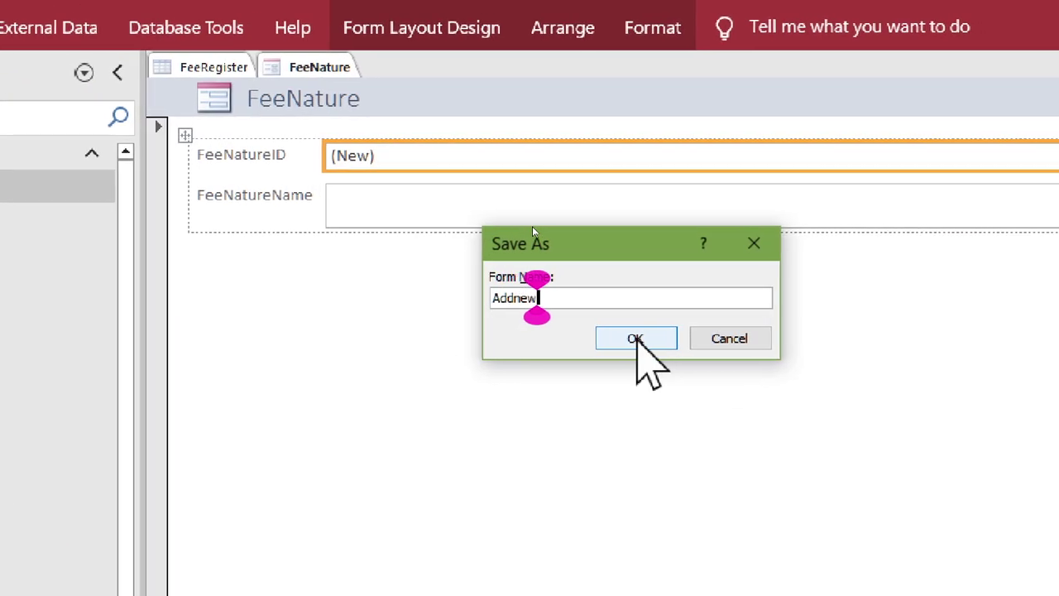
key(BackSpace)
key(BackSpace)
text(New)
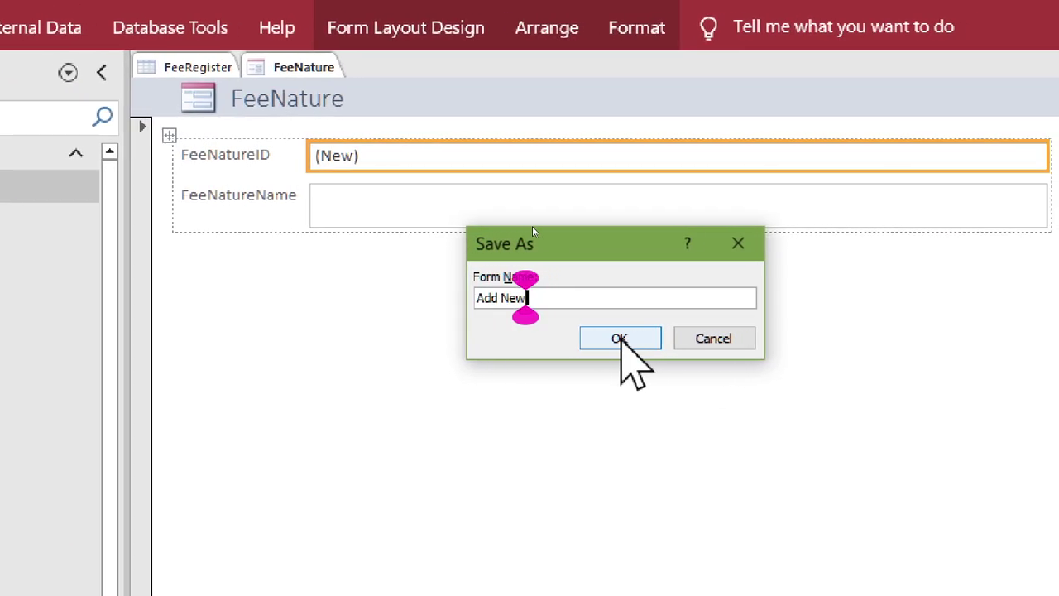
text( Fee Natu)
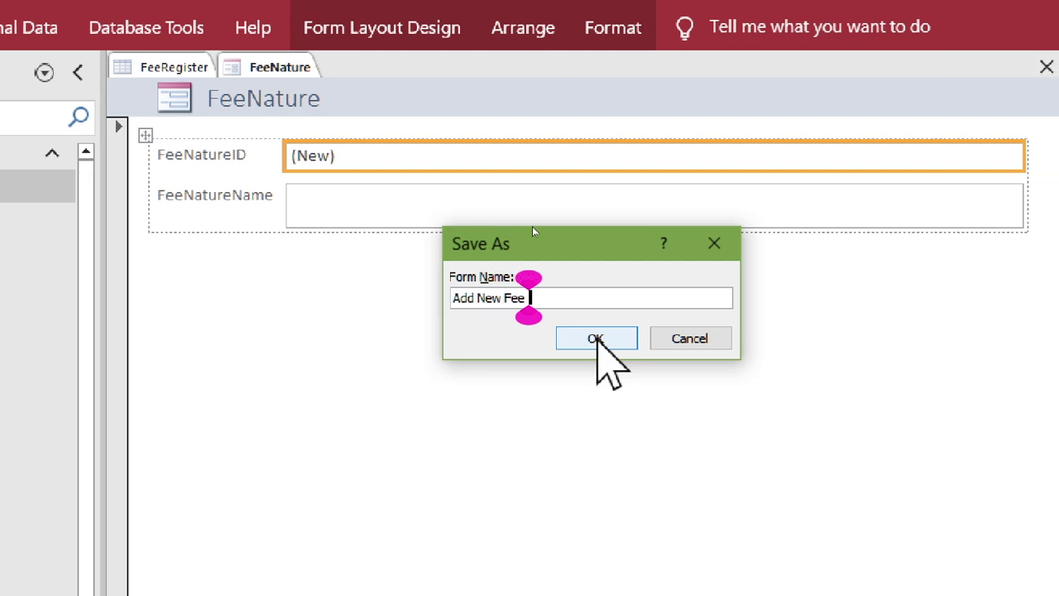
text(re )
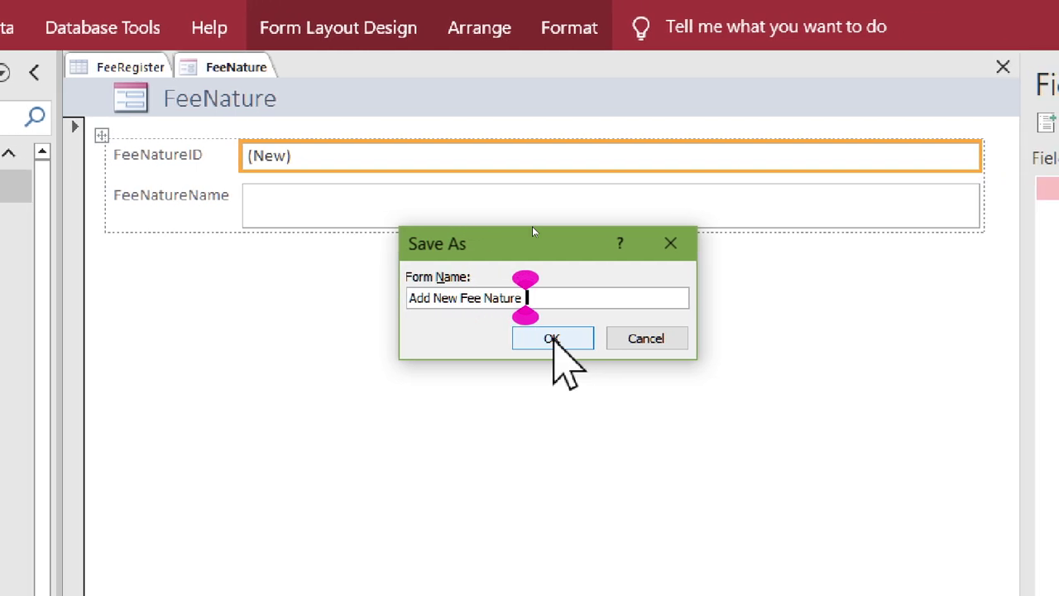
text(Form)
click(553, 338)
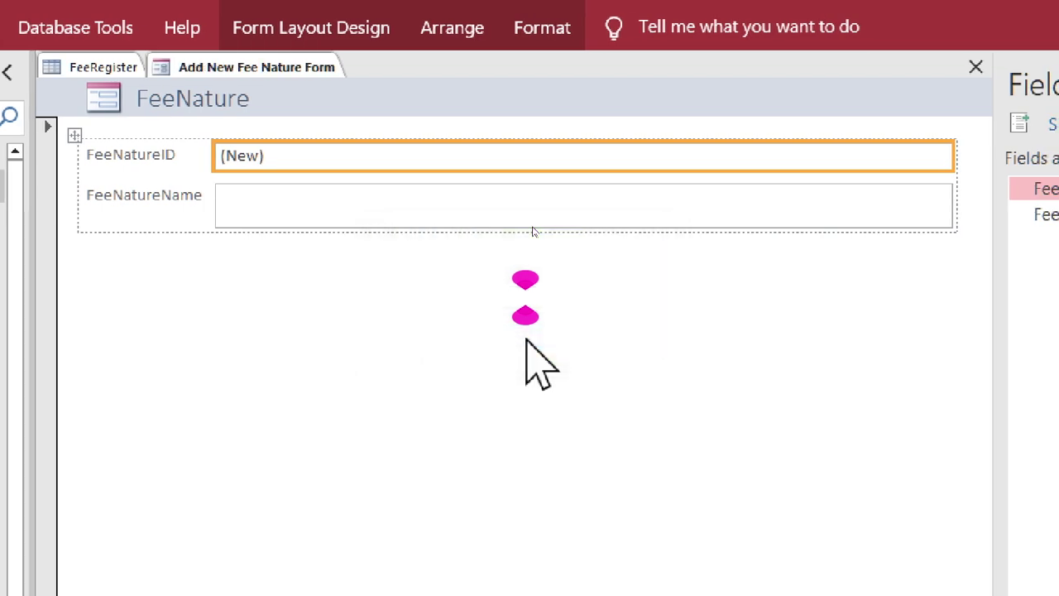
right_click(213, 62)
click(243, 142)
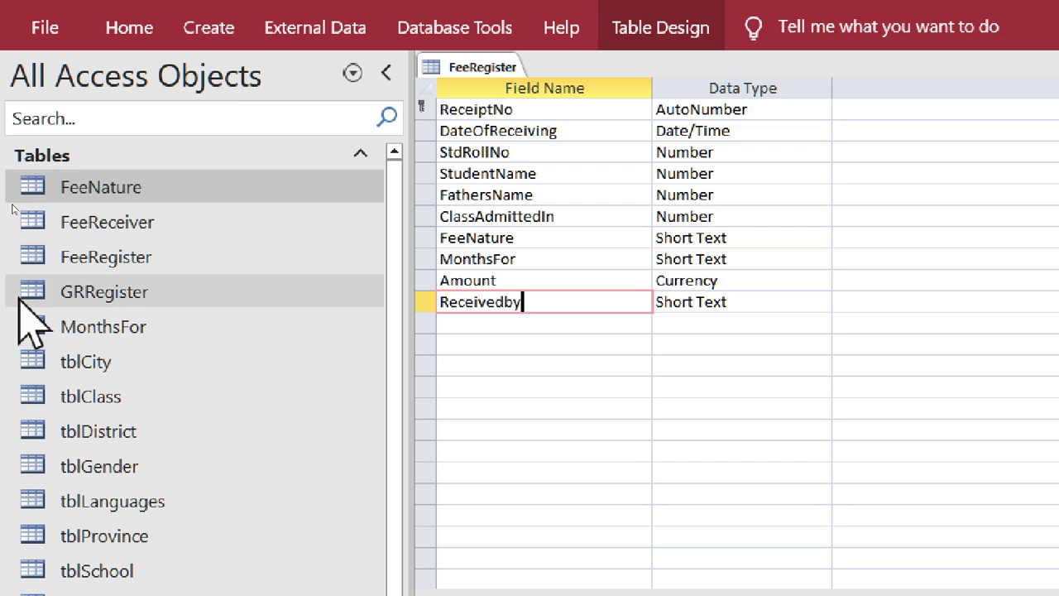
- Build a quick form from the FeeReceiver table, save it as 'Add New Fee Receiver', and close it
right_click(91, 231)
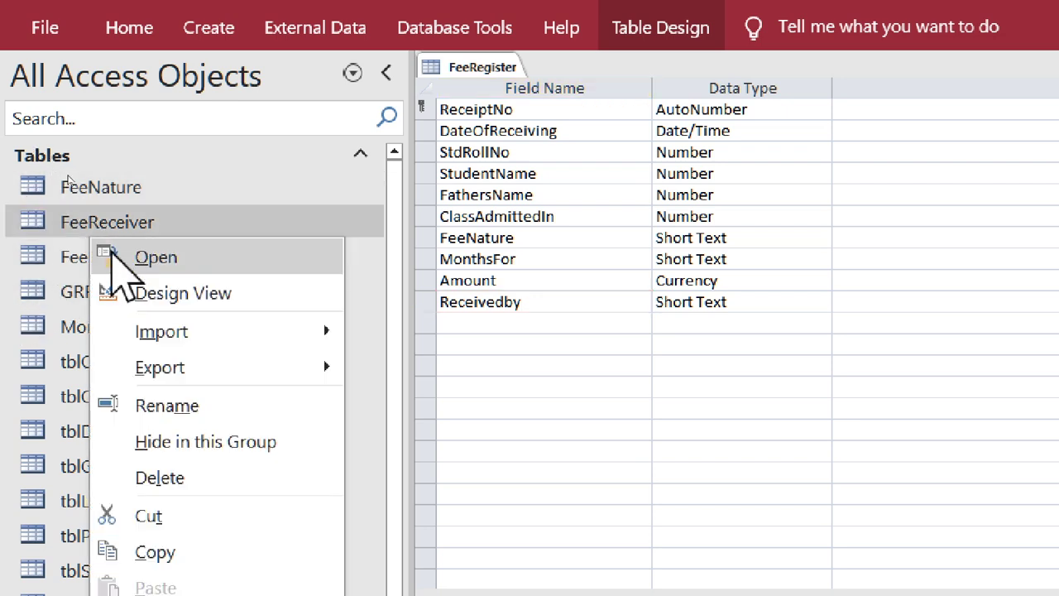
click(216, 29)
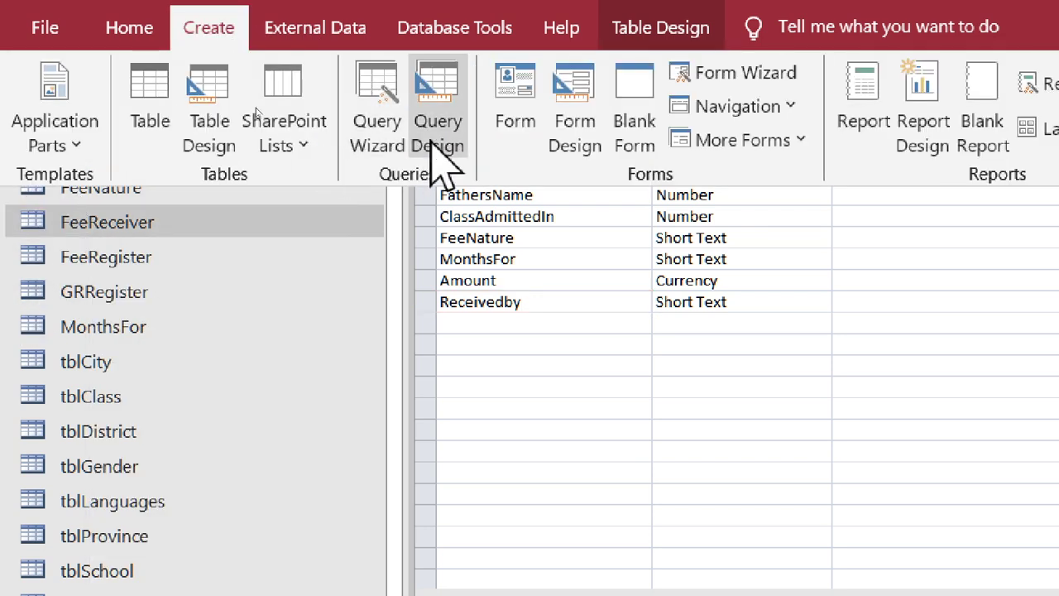
click(436, 157)
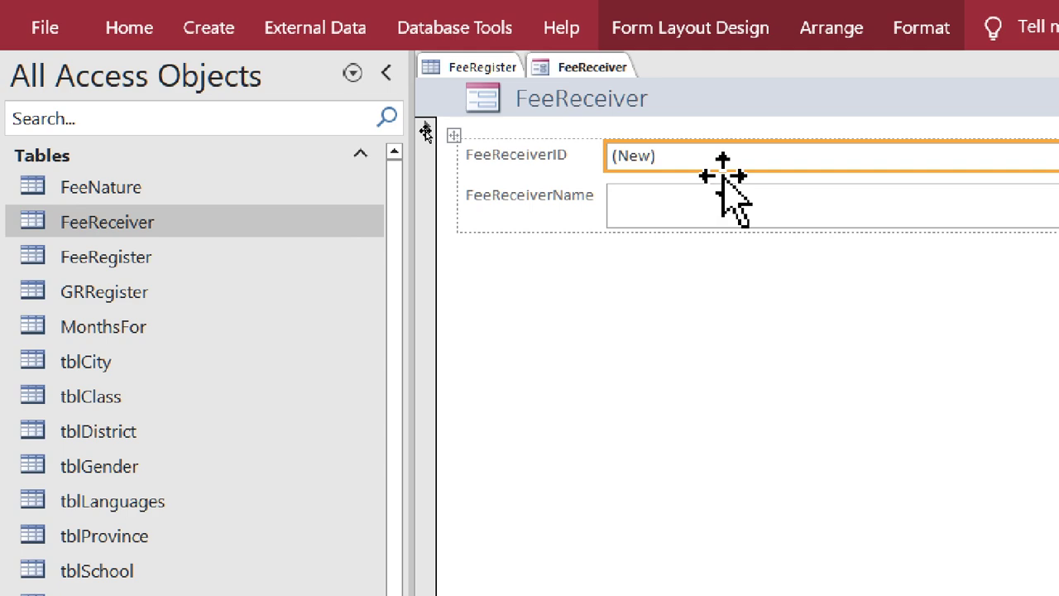
key(ctrl+s)
text(Add New )
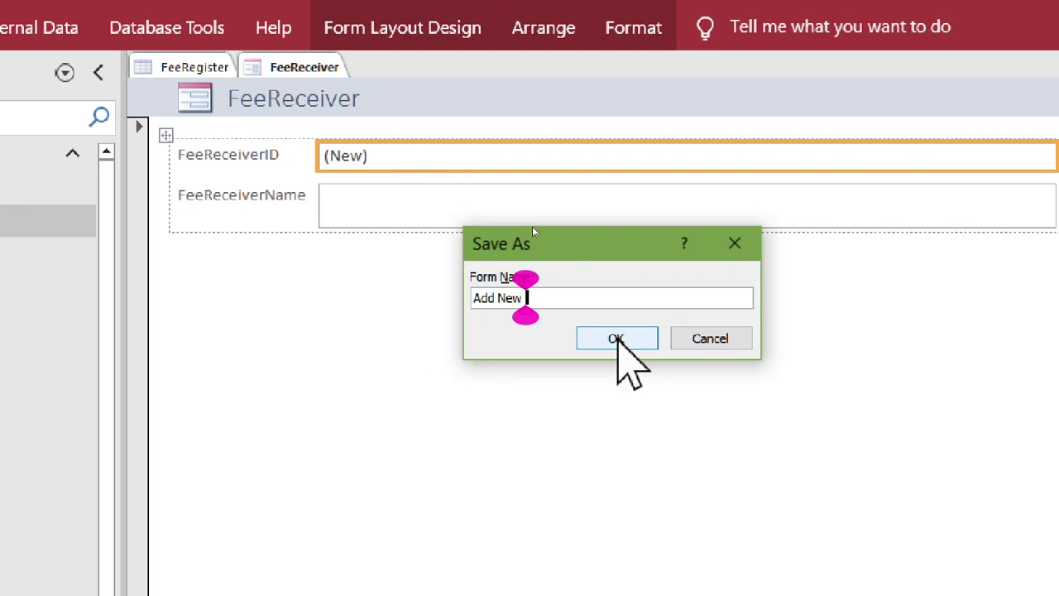
text(Fee rece)
key(BackSpace)
key(BackSpace)
key(BackSpace)
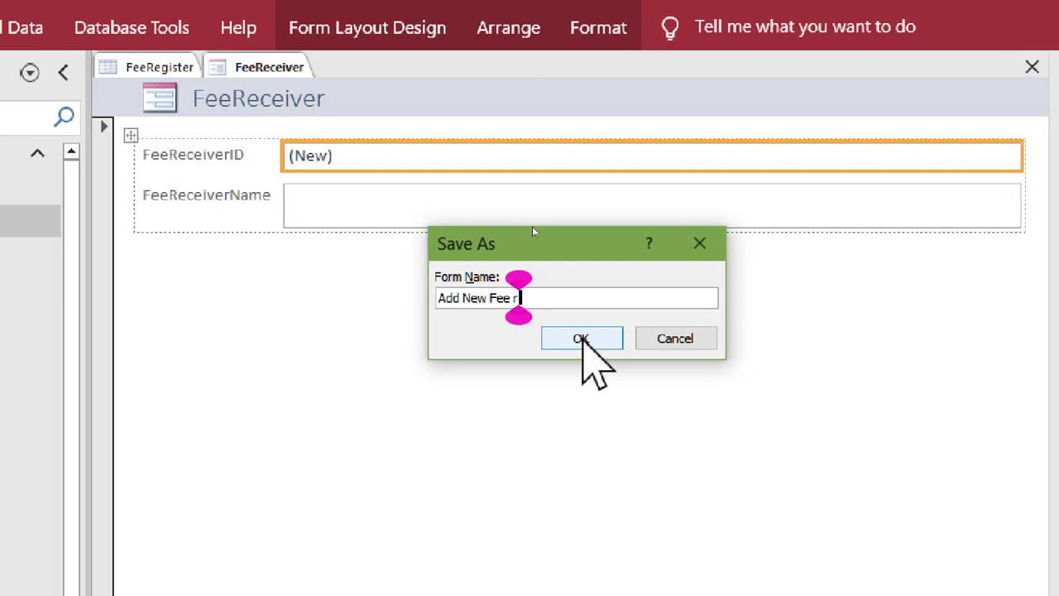
text(ece)
key(BackSpace)
key(BackSpace)
key(BackSpace)
key(BackSpace)
text(Re)
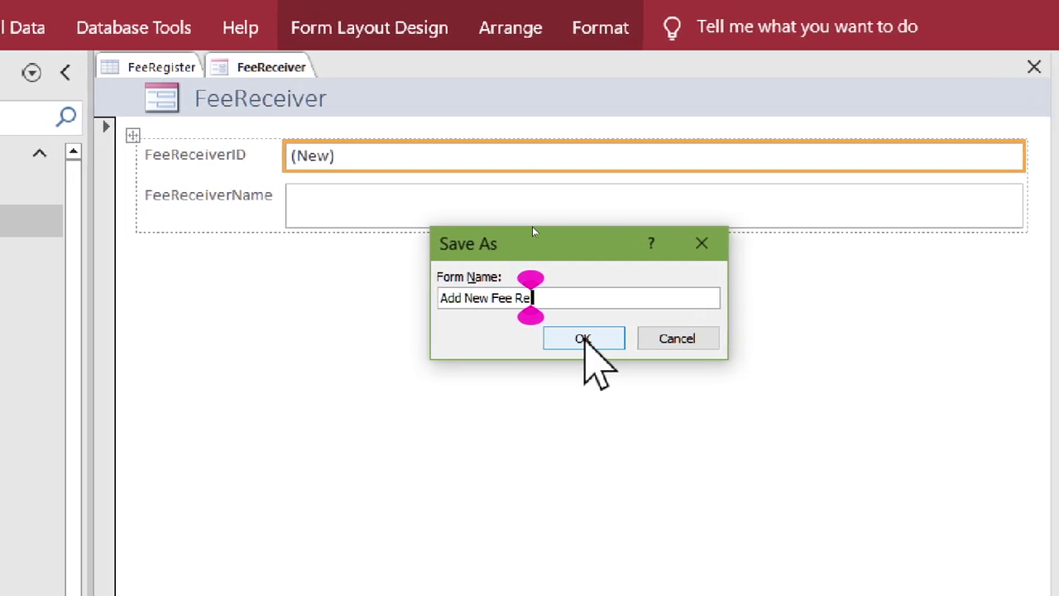
text(ceiver)
click(584, 338)
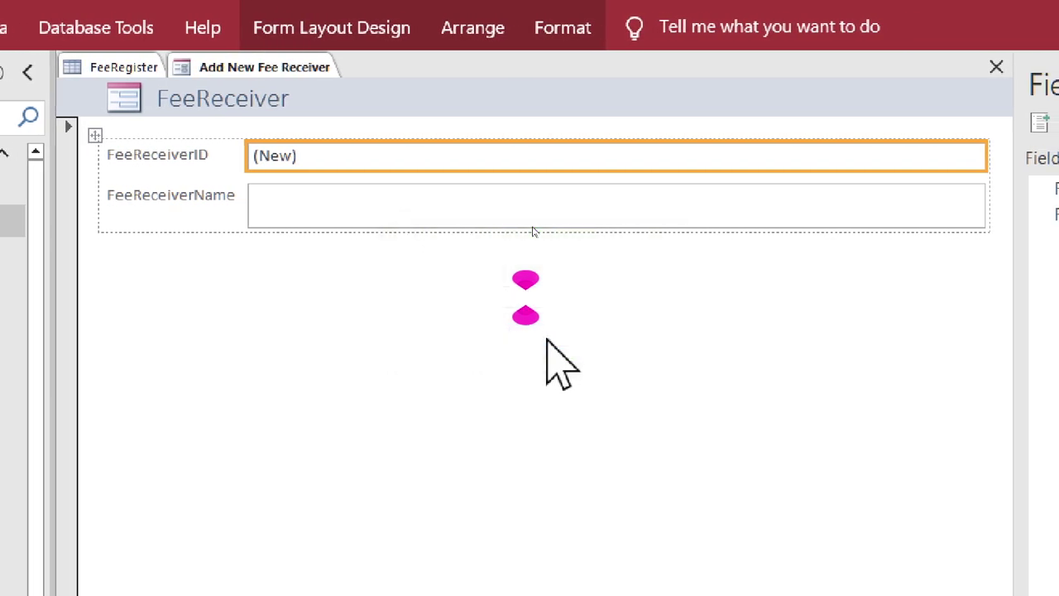
right_click(235, 70)
click(281, 111)
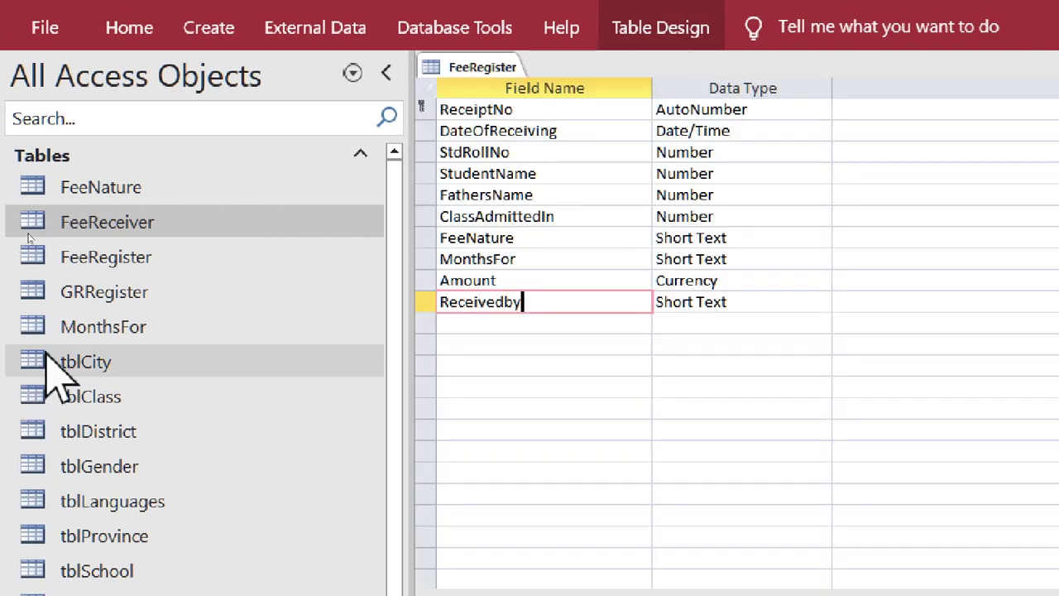
- Build a quick form from the MonthsFor table, save it as 'Add New Months For', and close it
click(124, 326)
click(213, 27)
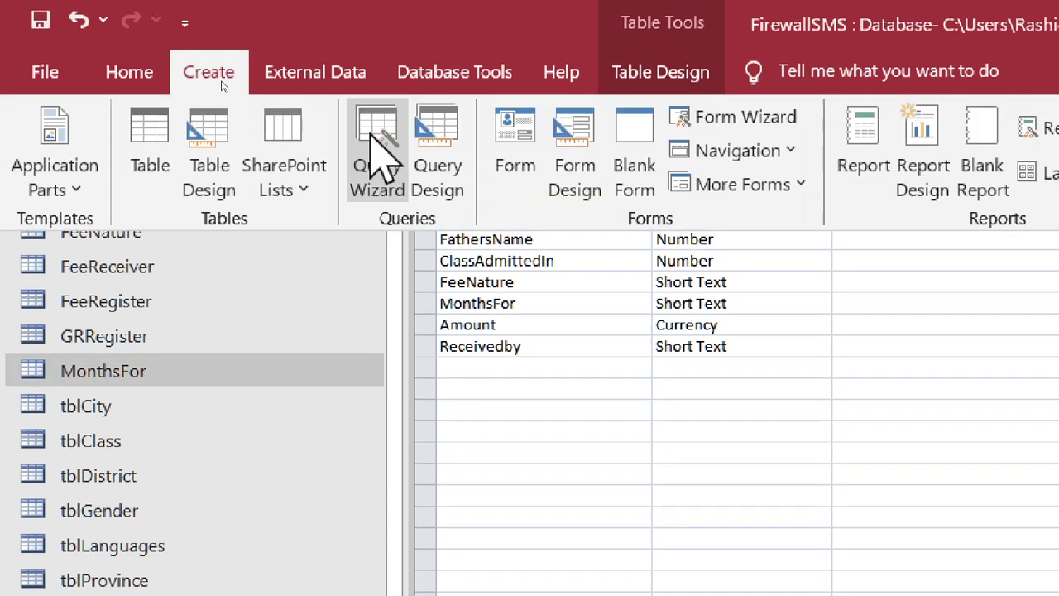
click(534, 172)
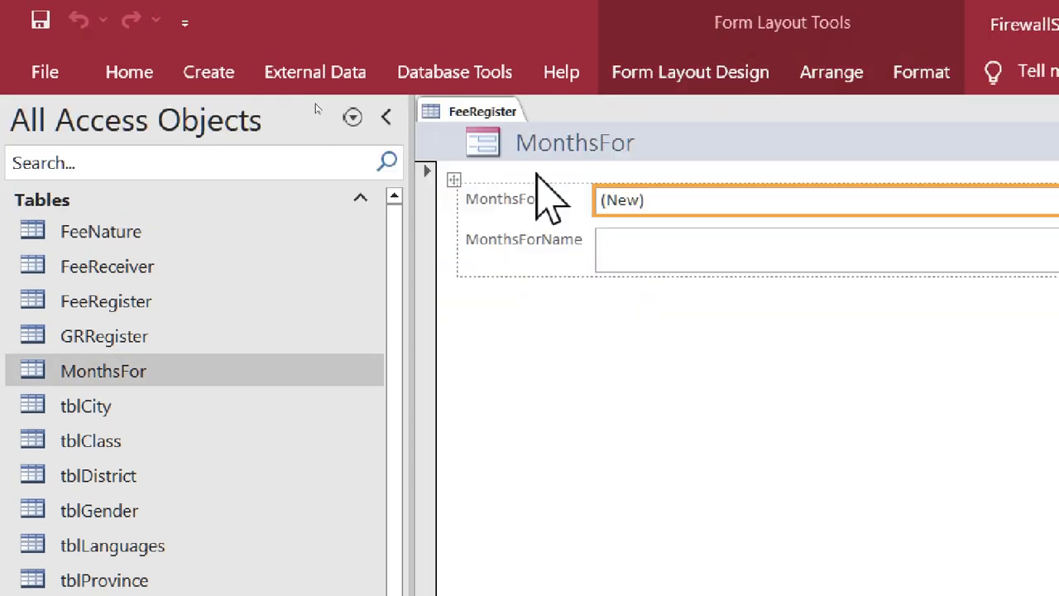
key(ctrl+s)
text(Add New )
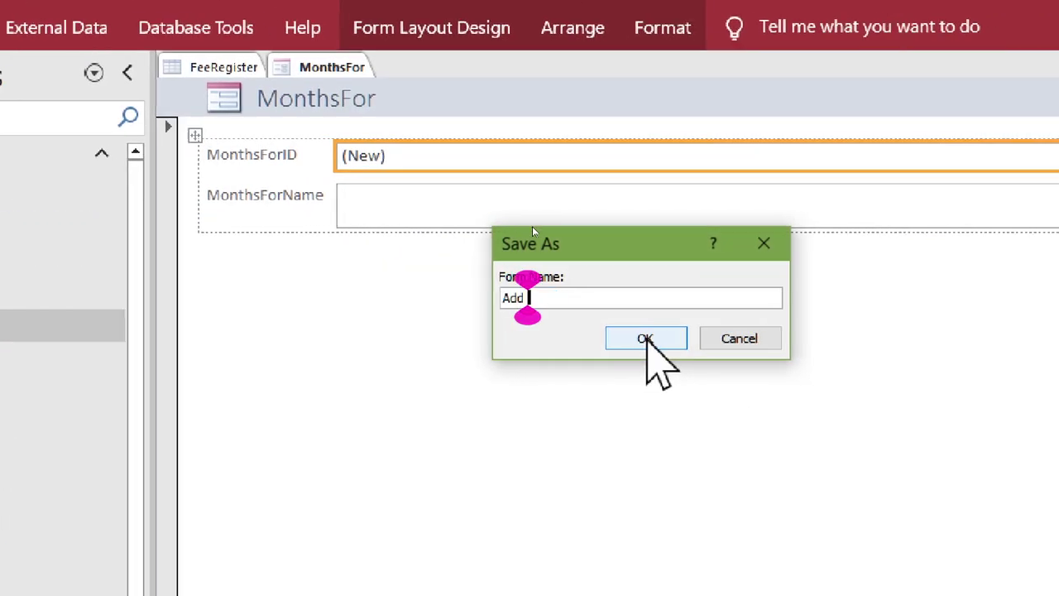
text(Months For)
click(616, 339)
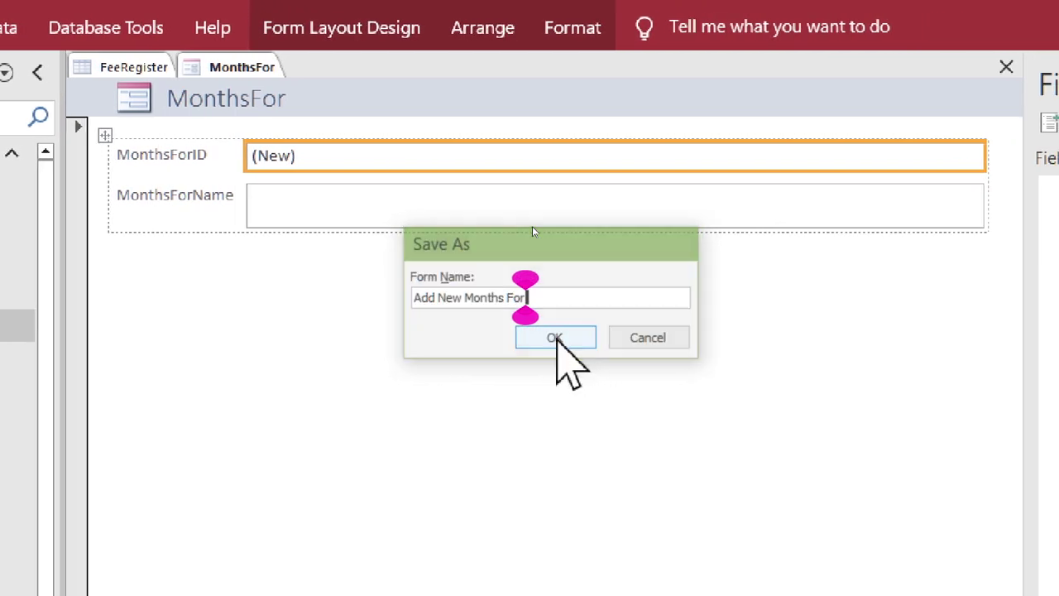
right_click(240, 68)
click(111, 203)
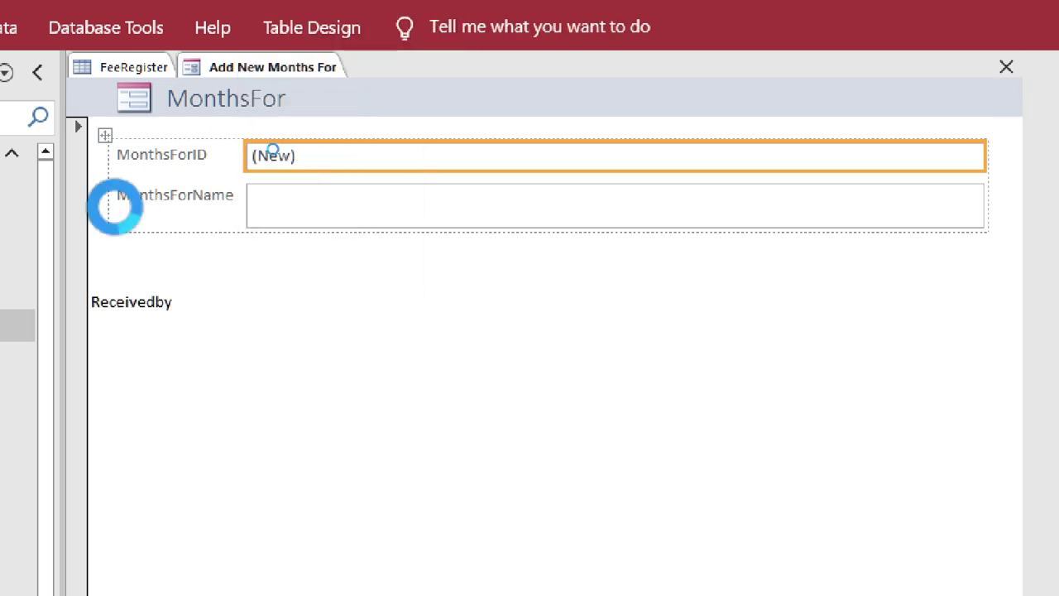
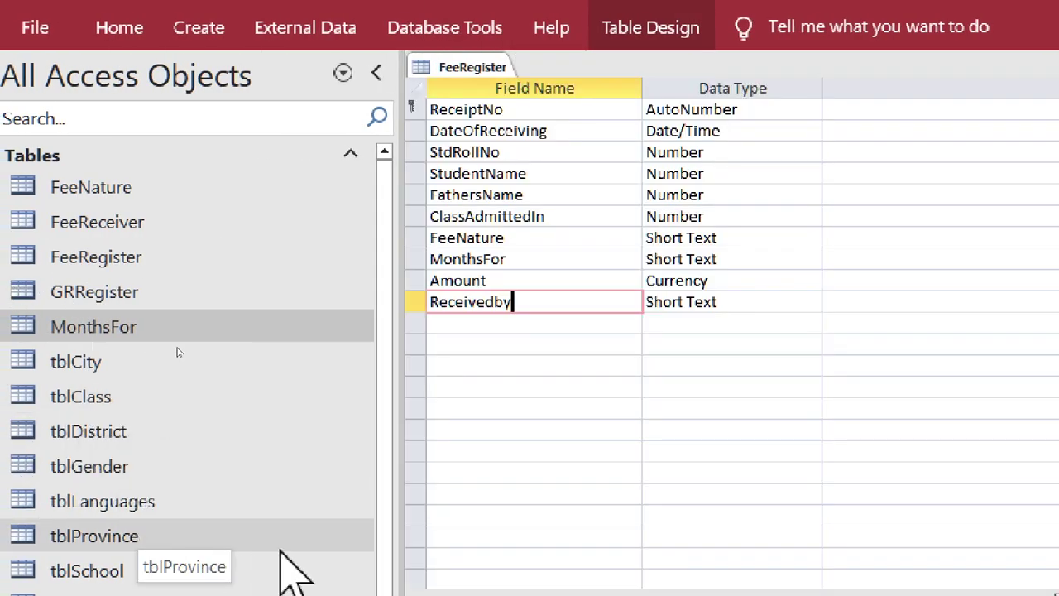
- Change FeeNature's data type to Lookup Wizard, drawing values from the FeeNature table
drag(393, 275, 393, 378)
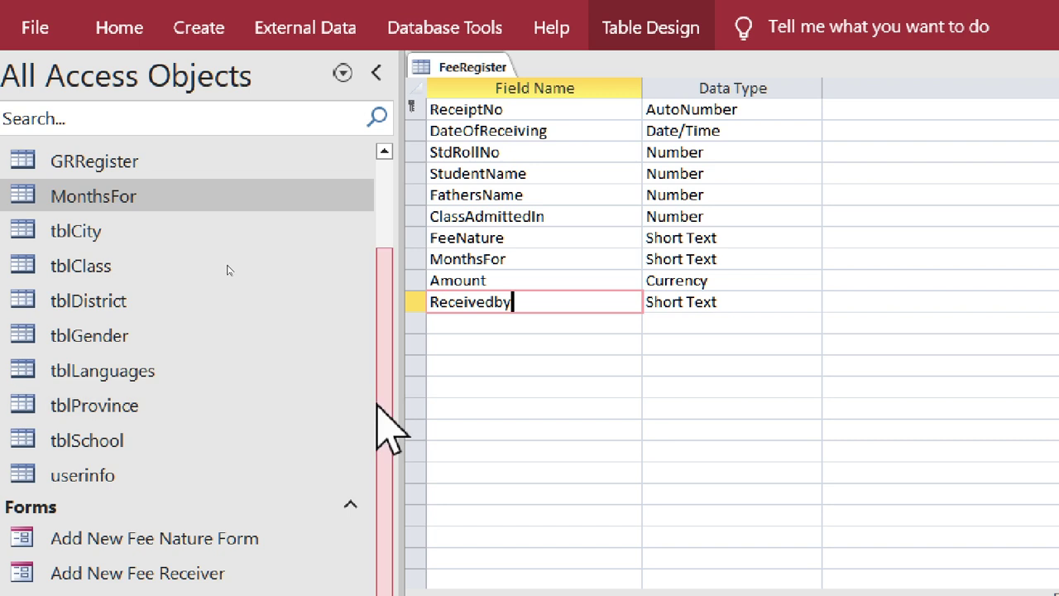
drag(388, 397, 382, 296)
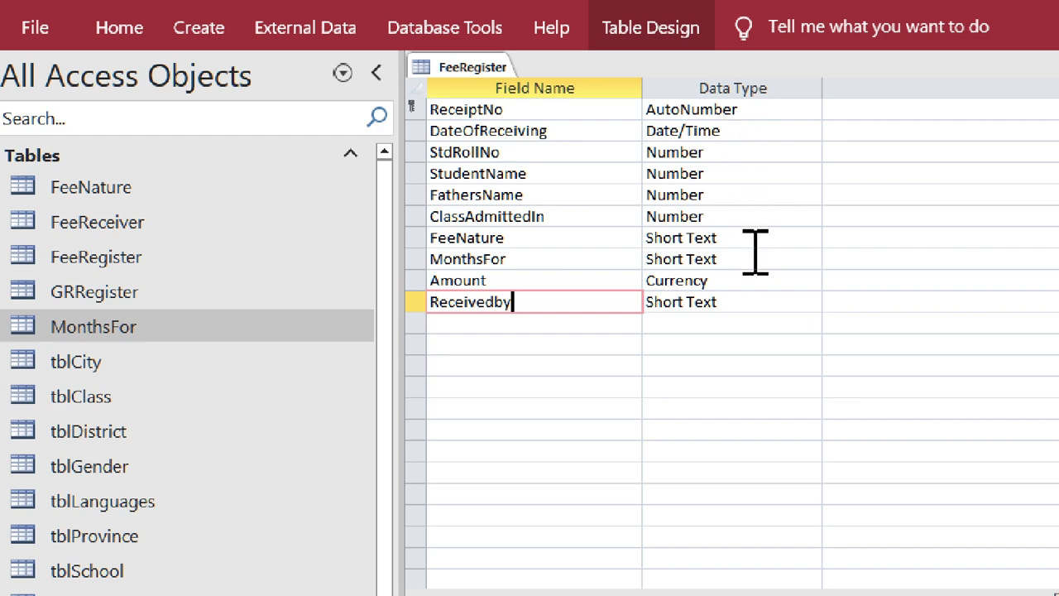
click(759, 221)
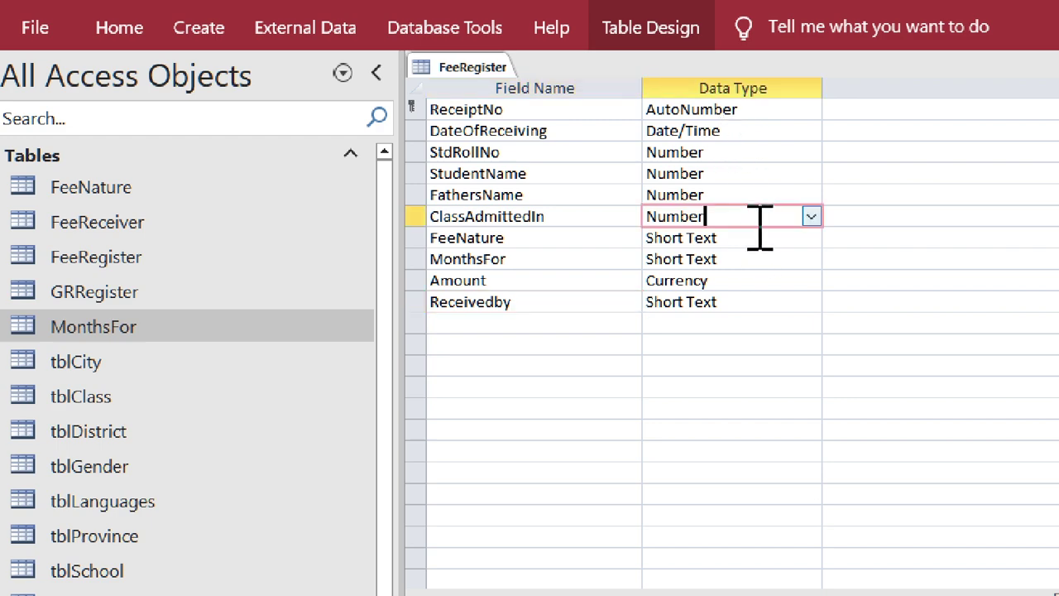
click(810, 237)
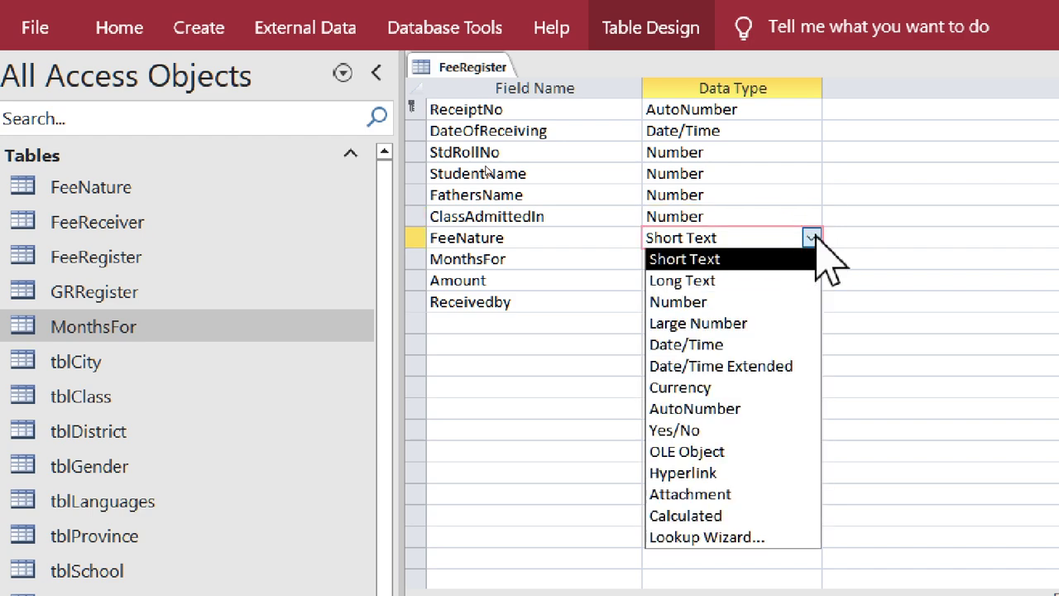
click(744, 536)
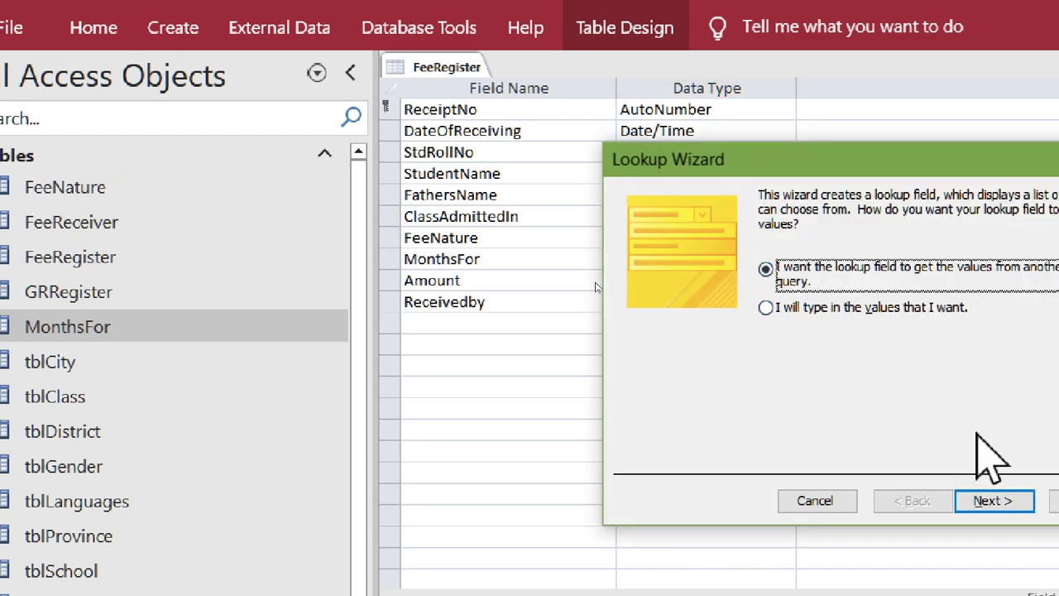
click(972, 501)
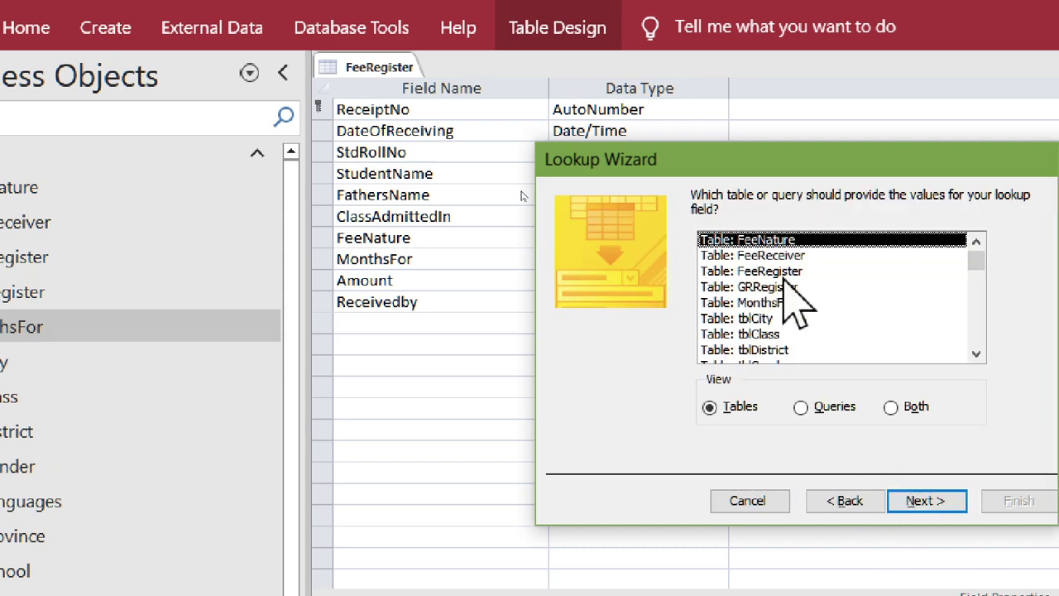
double_click(781, 240)
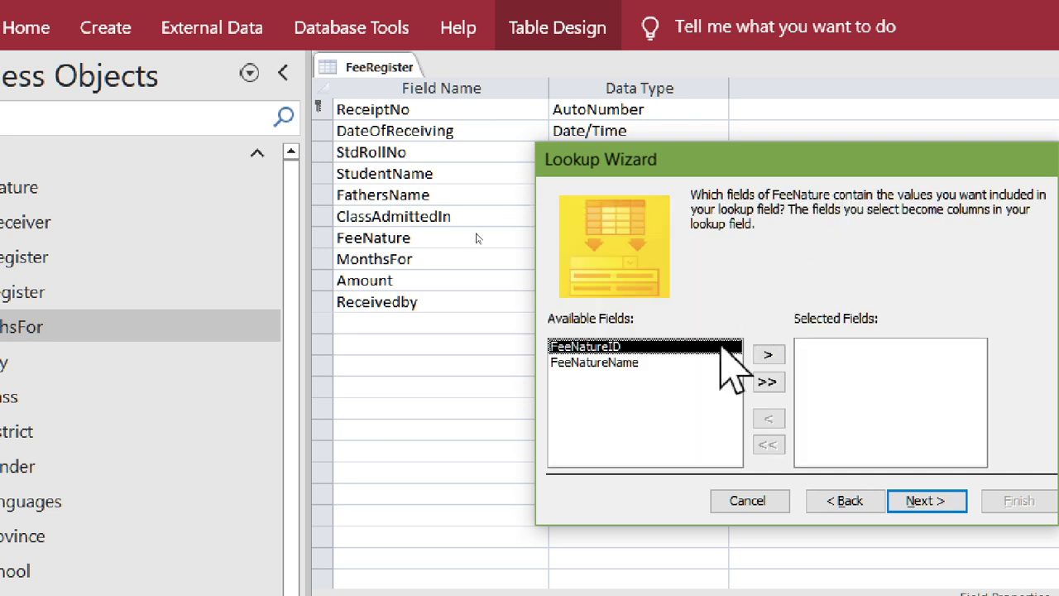
- Add FeeNatureName as the lookup column, finish, and accept the save and data-loss prompts
click(596, 364)
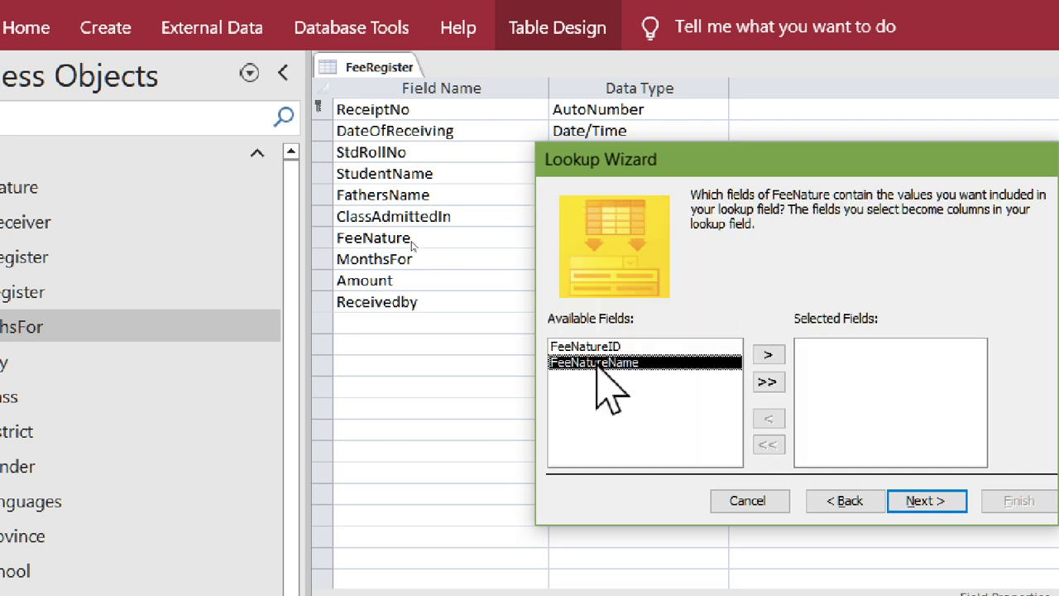
click(941, 498)
click(1005, 501)
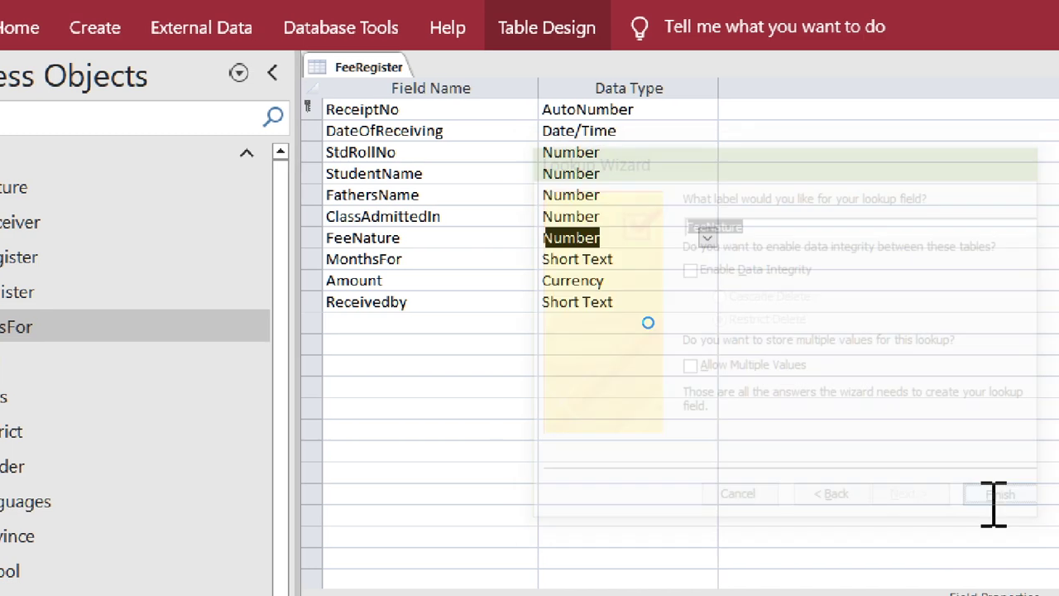
click(748, 513)
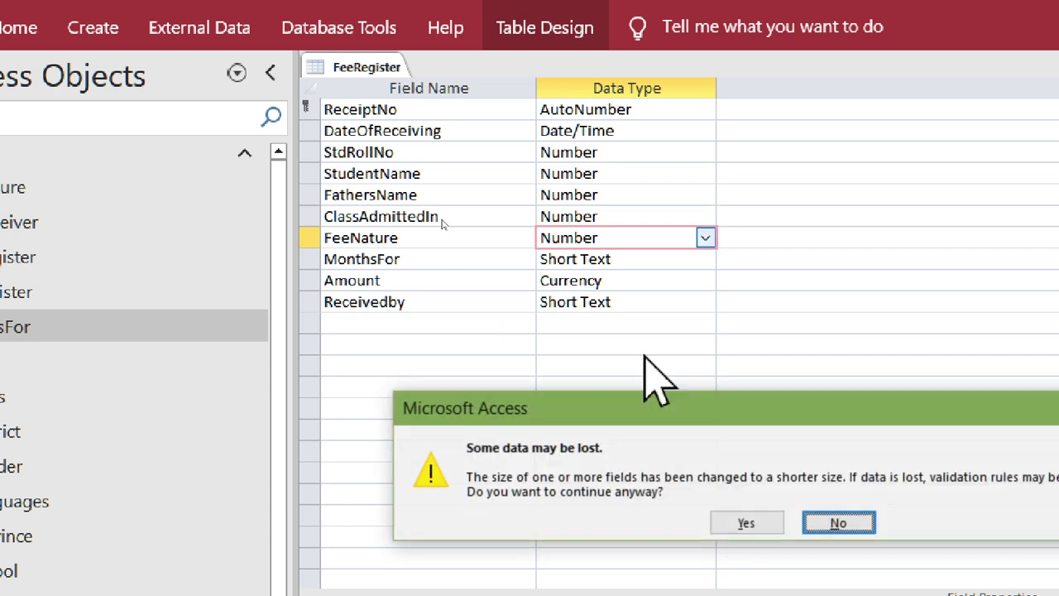
click(774, 521)
click(746, 522)
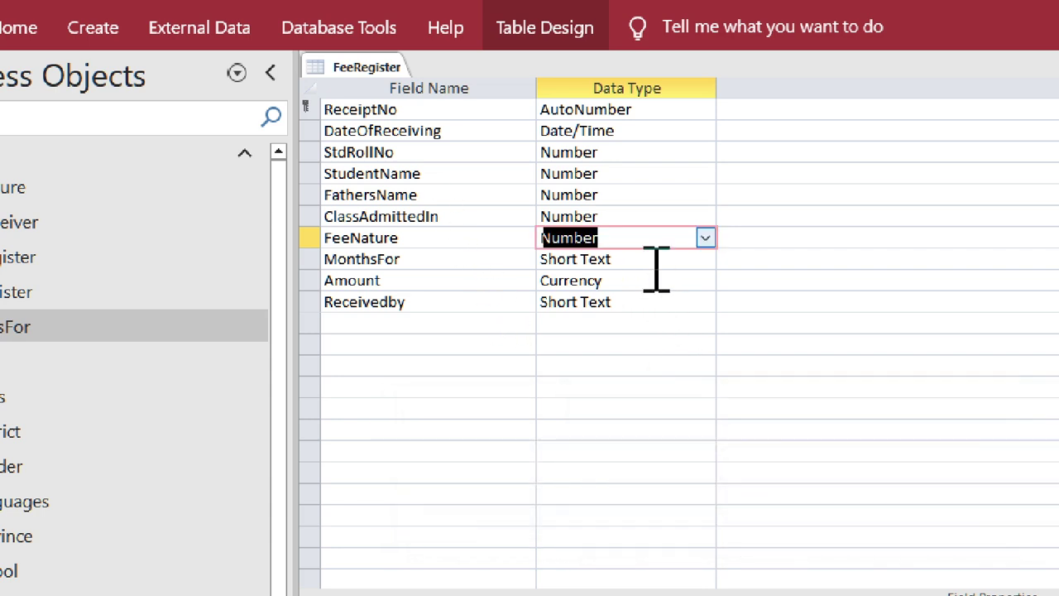
click(672, 263)
- Try a Calculated data type for MonthsFor, then cancel it and dismiss the error
click(705, 258)
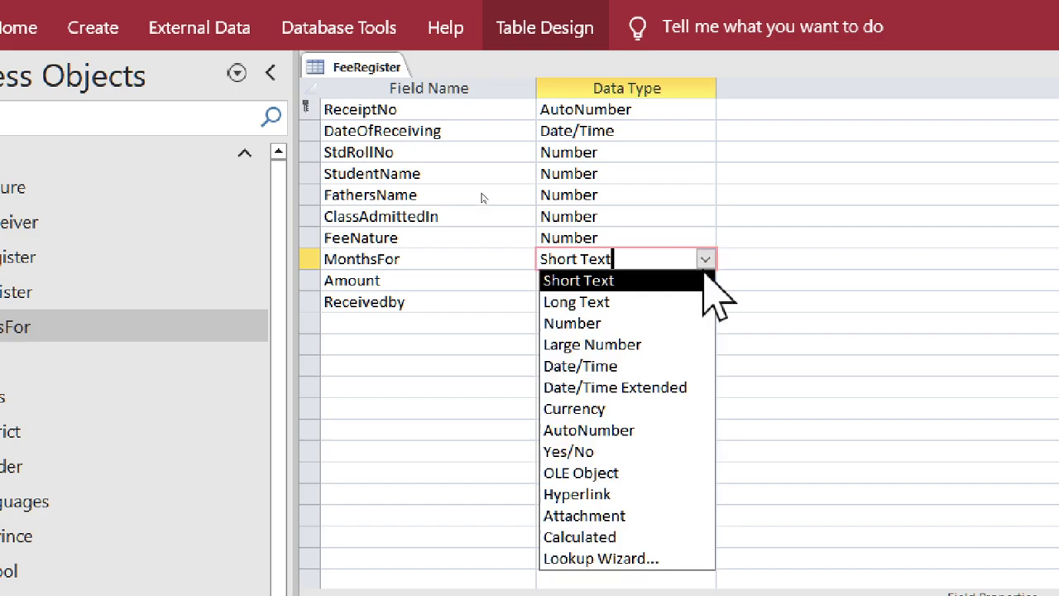
click(683, 536)
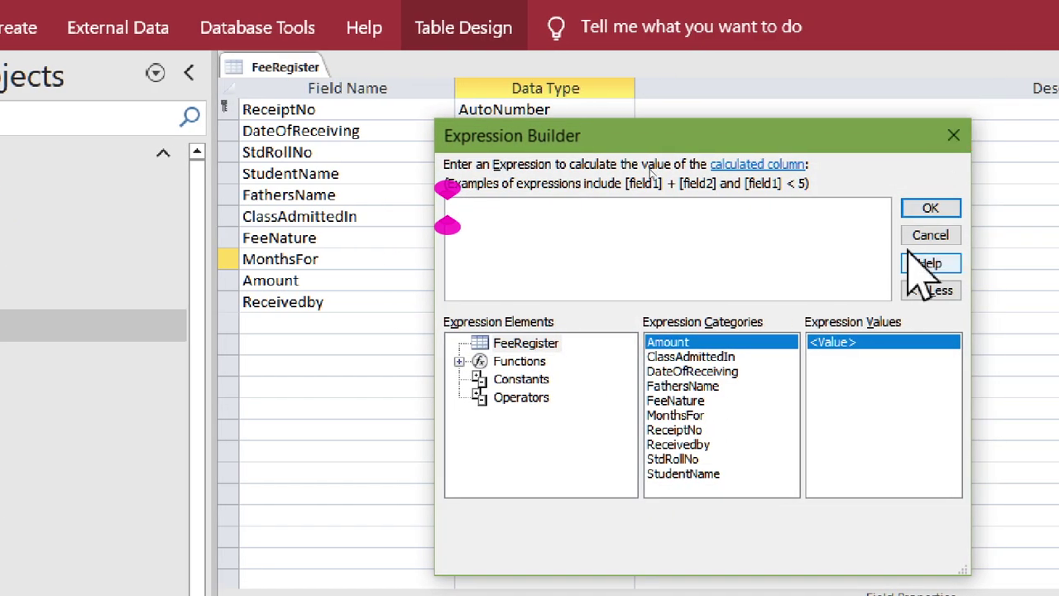
click(942, 235)
click(704, 517)
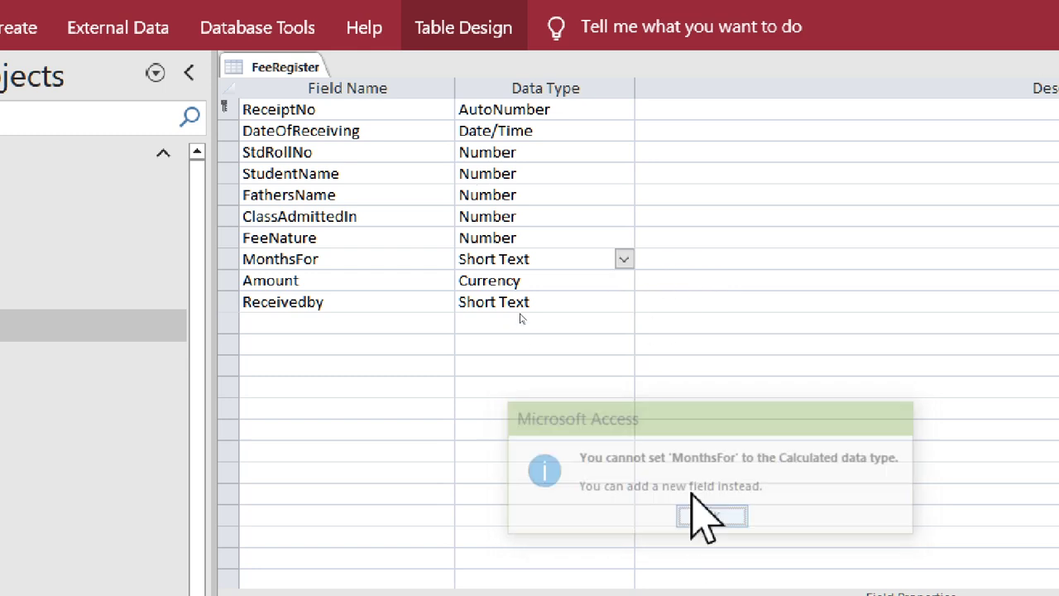
- Make MonthsFor a Lookup Wizard field showing MonthsForName from the MonthsFor table
click(624, 259)
click(610, 553)
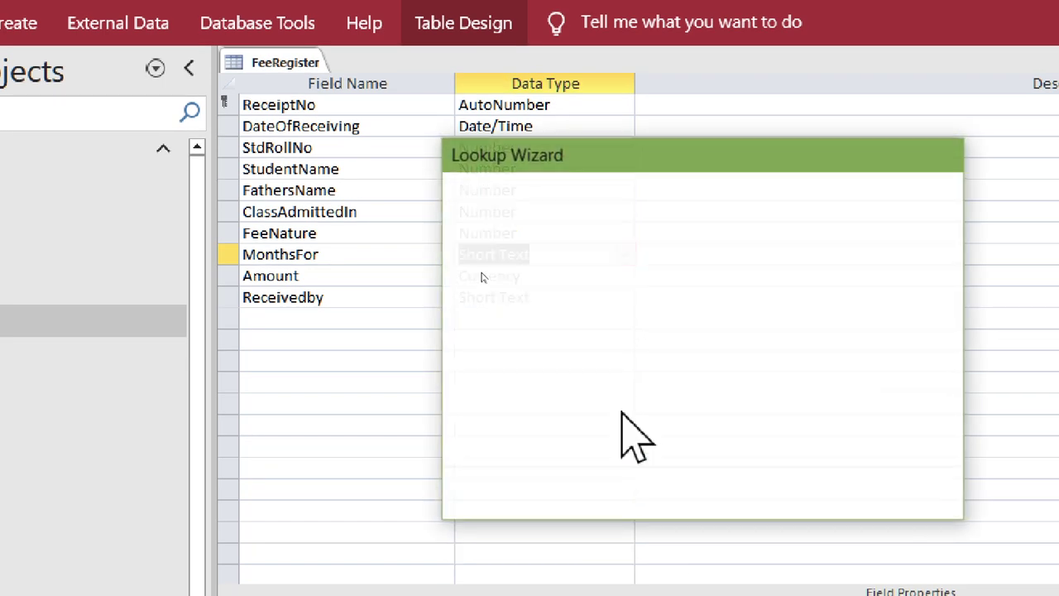
click(852, 497)
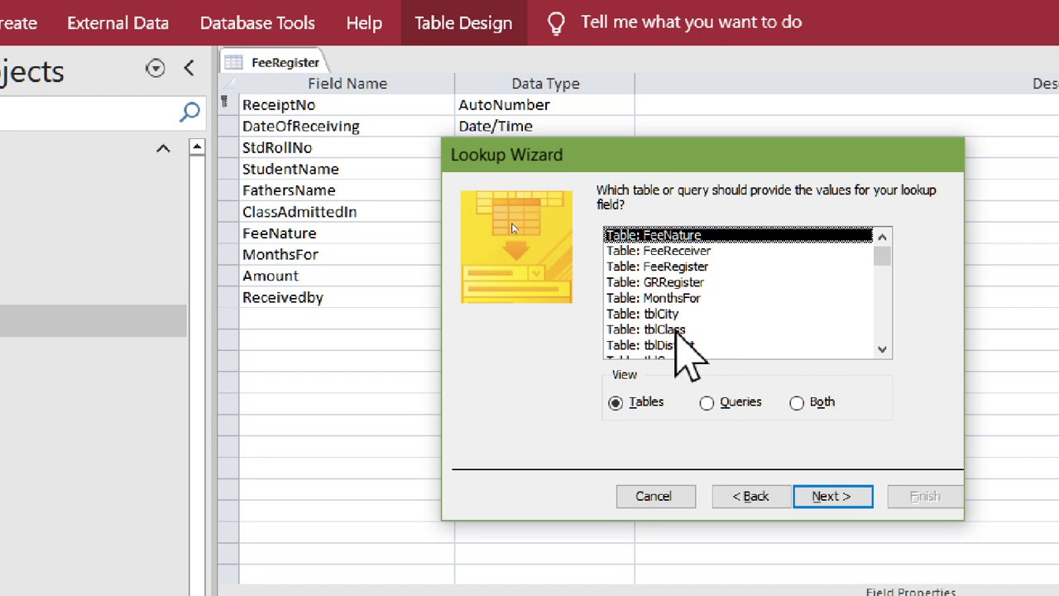
double_click(661, 299)
double_click(575, 362)
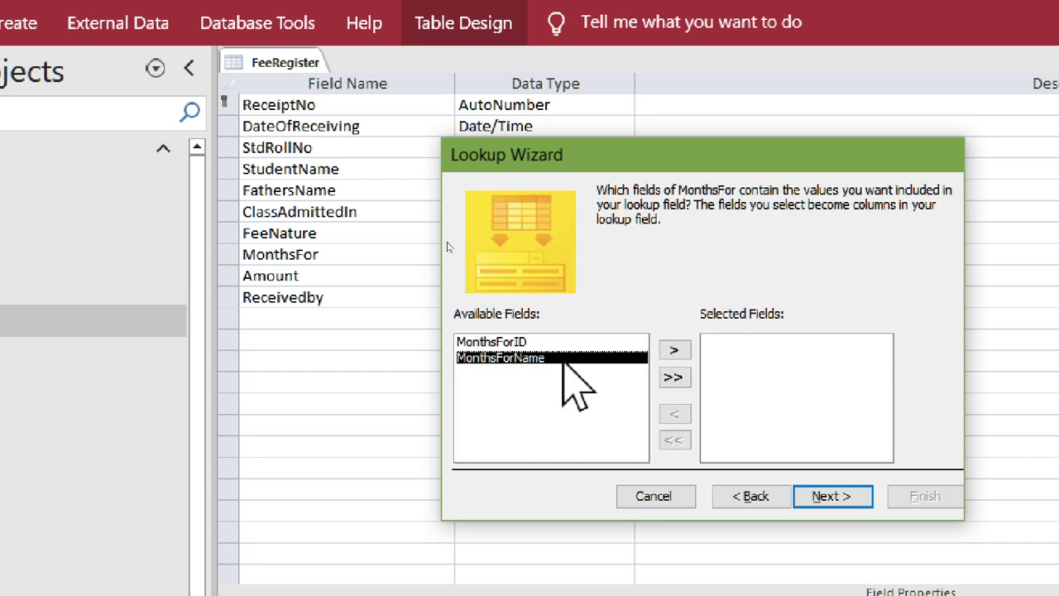
click(848, 496)
- Finish the MonthsFor lookup and accept the save, data-loss and conversion prompts
click(923, 495)
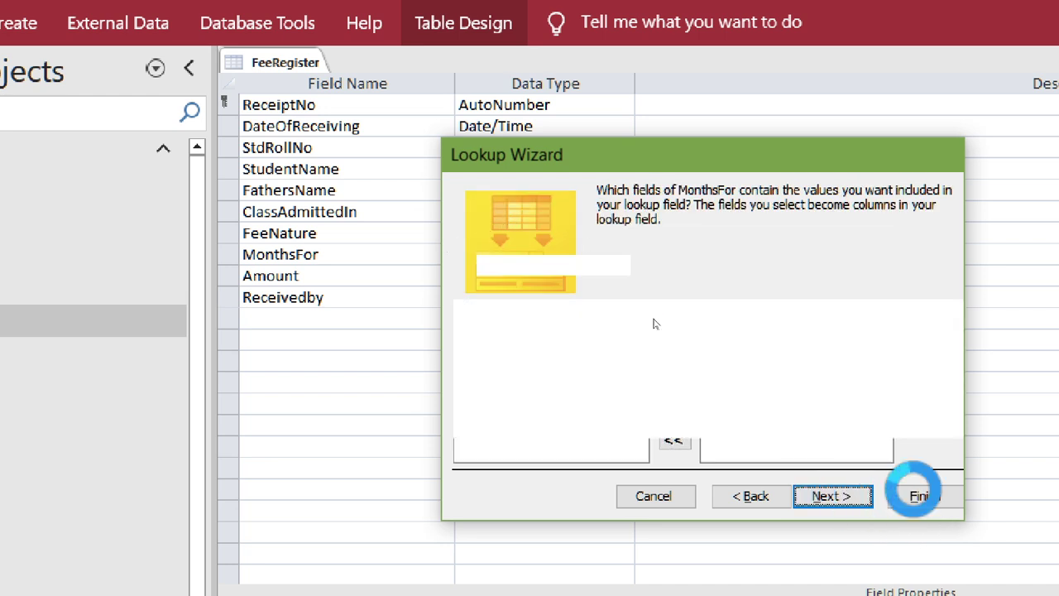
click(665, 508)
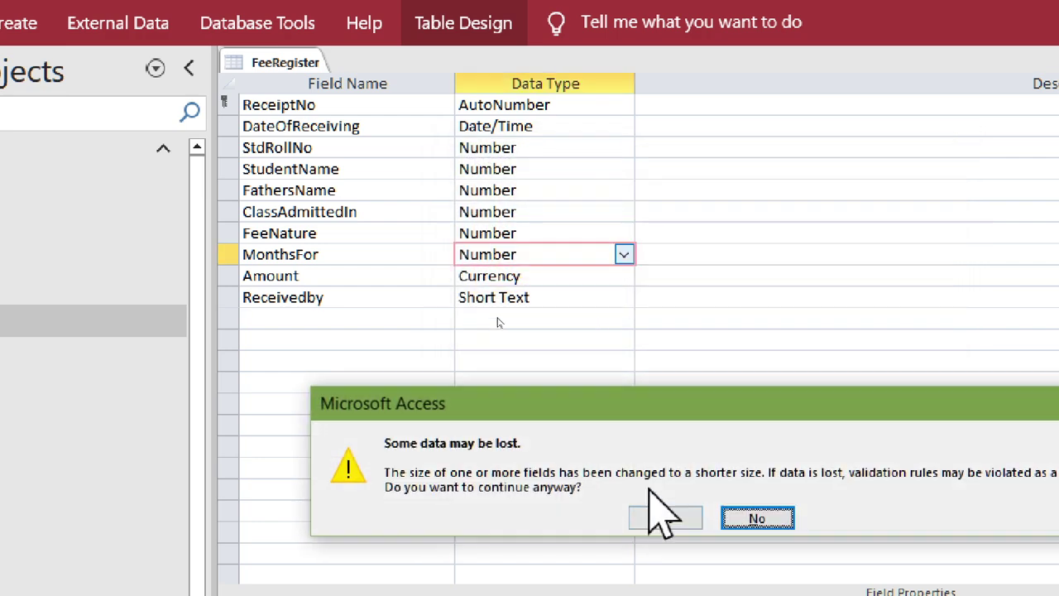
click(662, 514)
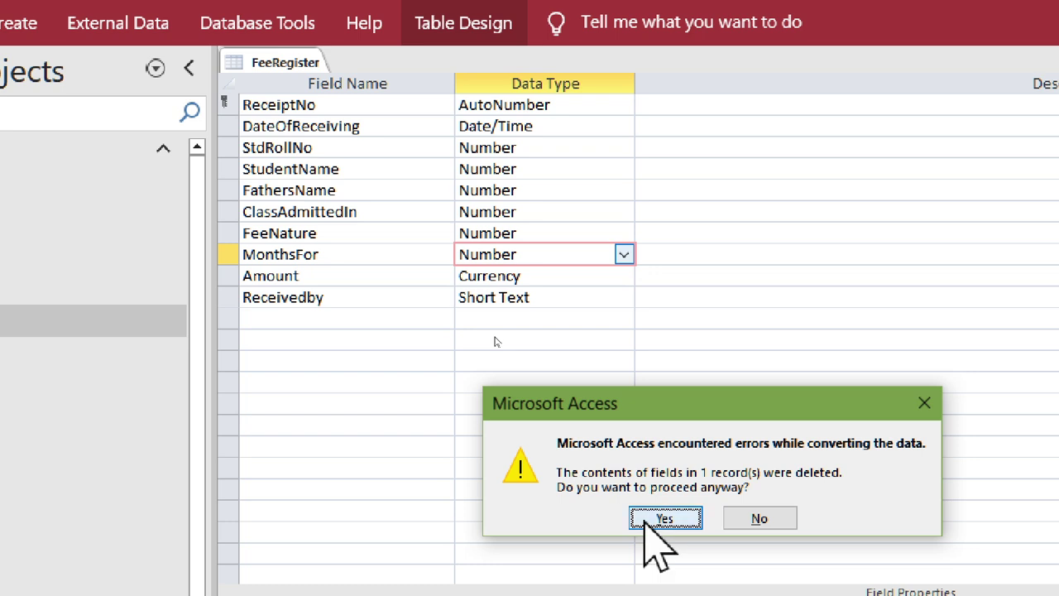
click(644, 518)
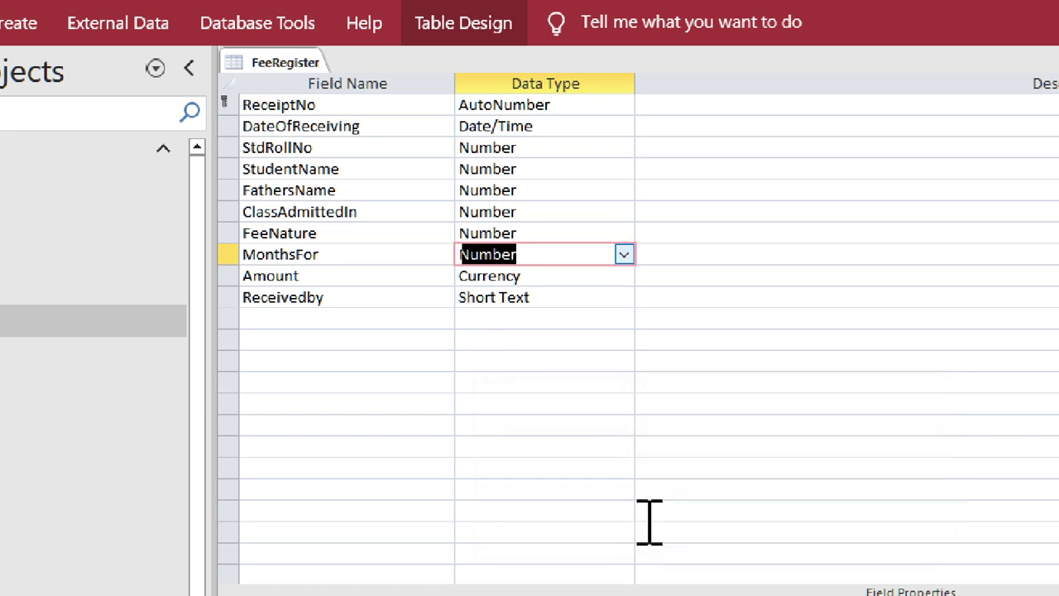
click(552, 275)
click(620, 298)
click(624, 297)
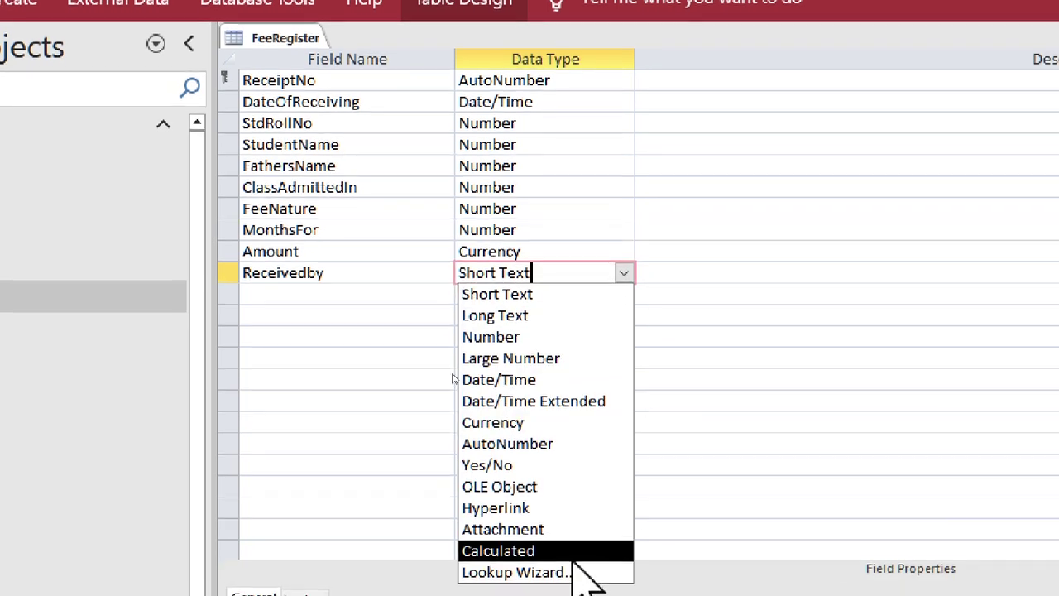
- Set Receivedby as a Lookup Wizard field using FeeReceiverName from the FeeReceiver table
click(571, 564)
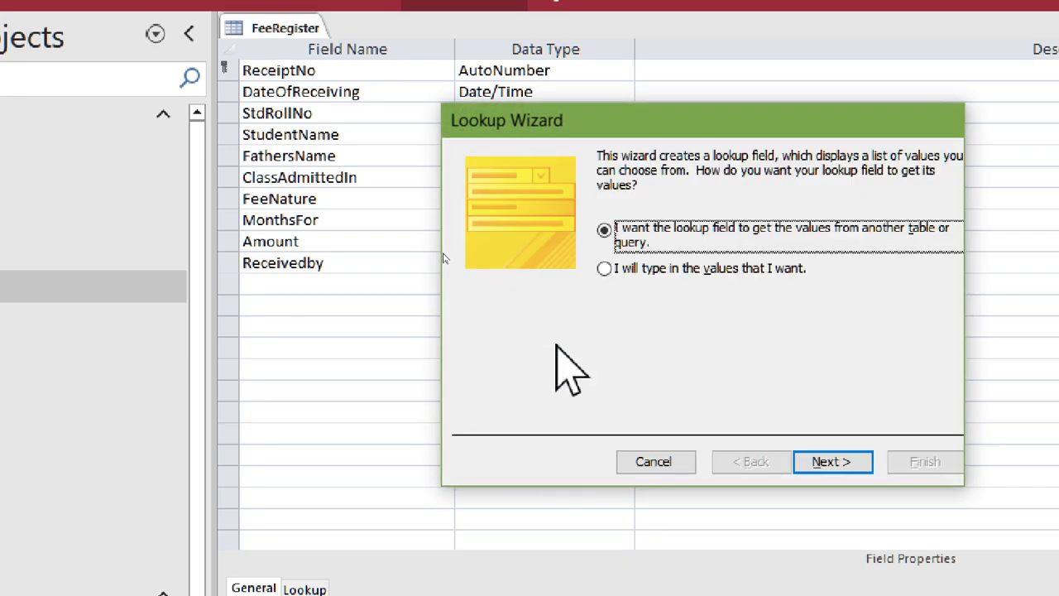
click(836, 460)
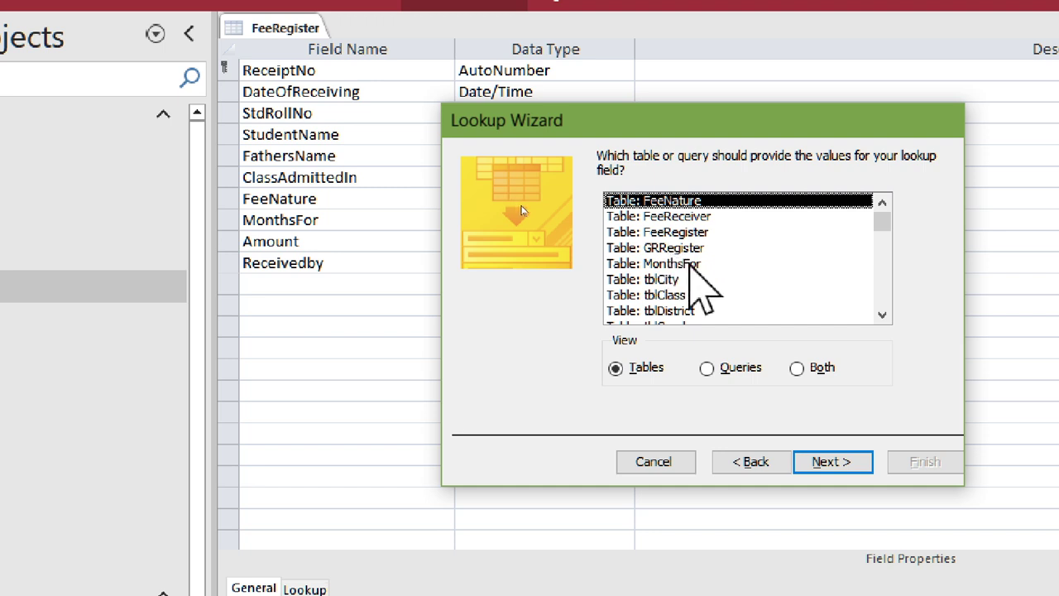
double_click(697, 217)
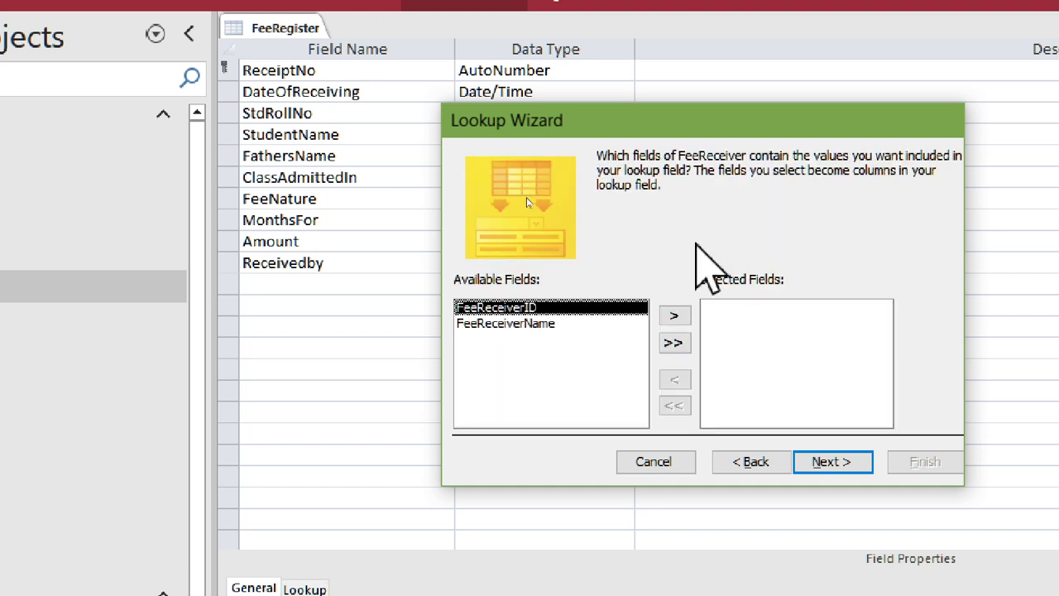
double_click(533, 325)
click(840, 463)
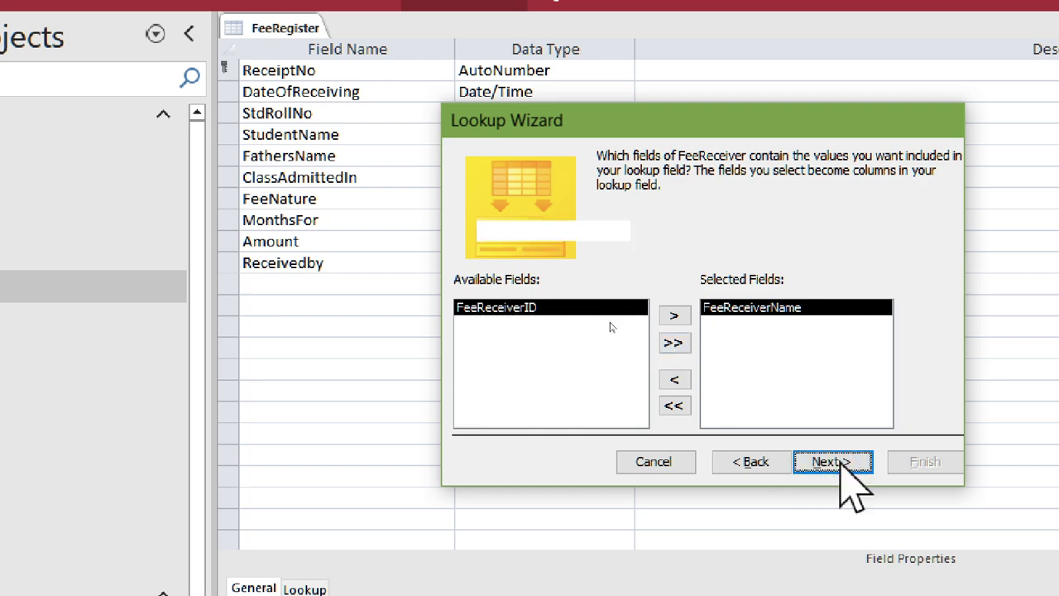
click(831, 462)
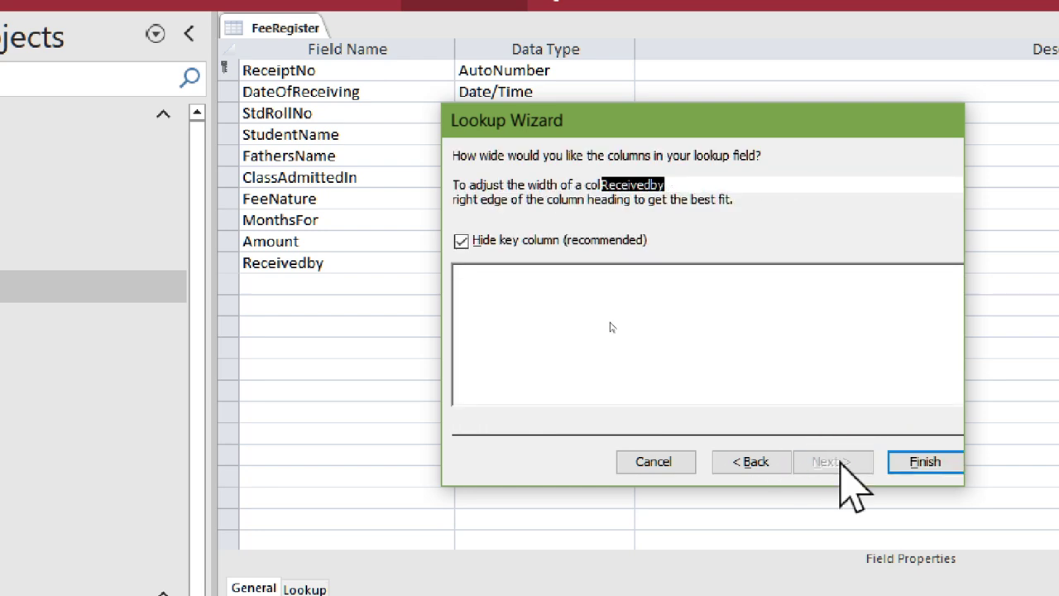
- Keep default column widths, finish the lookup, and accept the save and data-loss prompts
click(839, 463)
click(893, 466)
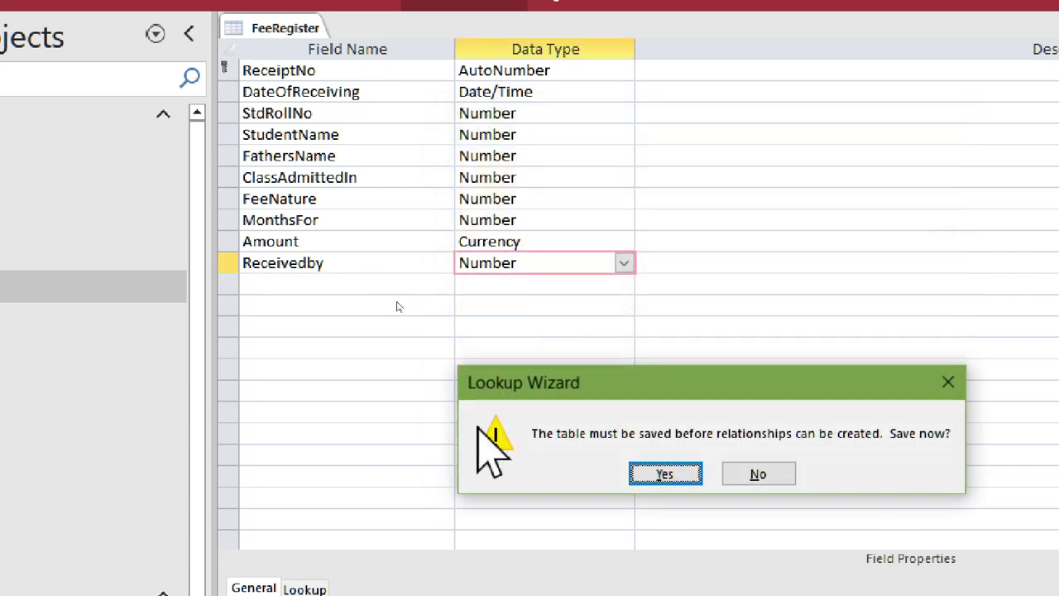
click(665, 473)
click(669, 482)
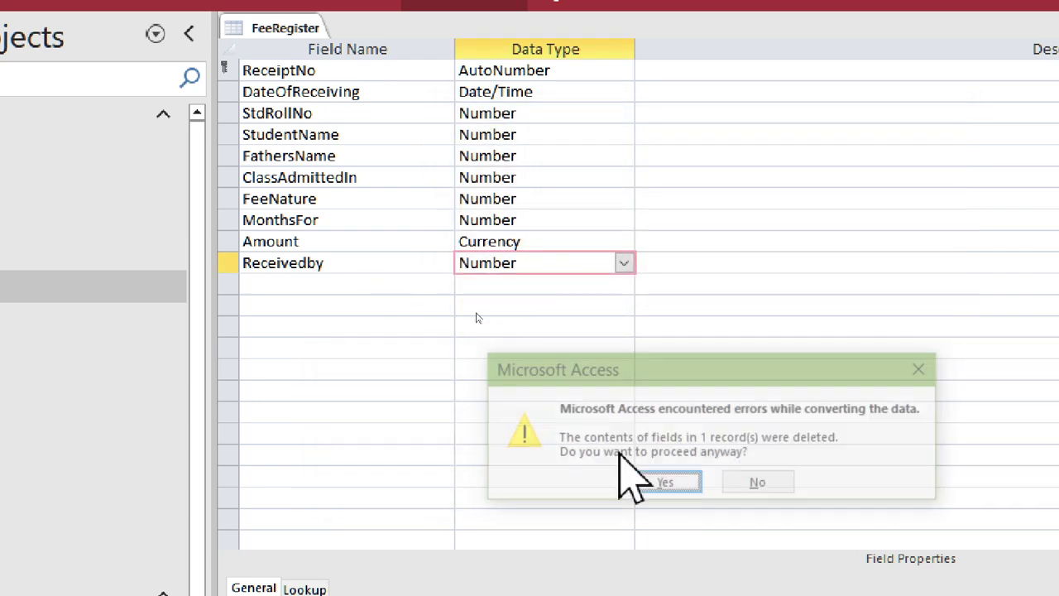
click(665, 484)
right_click(298, 26)
- Close the FeeRegister table, open the Add New Fee Nature Form and enter Admission
click(310, 77)
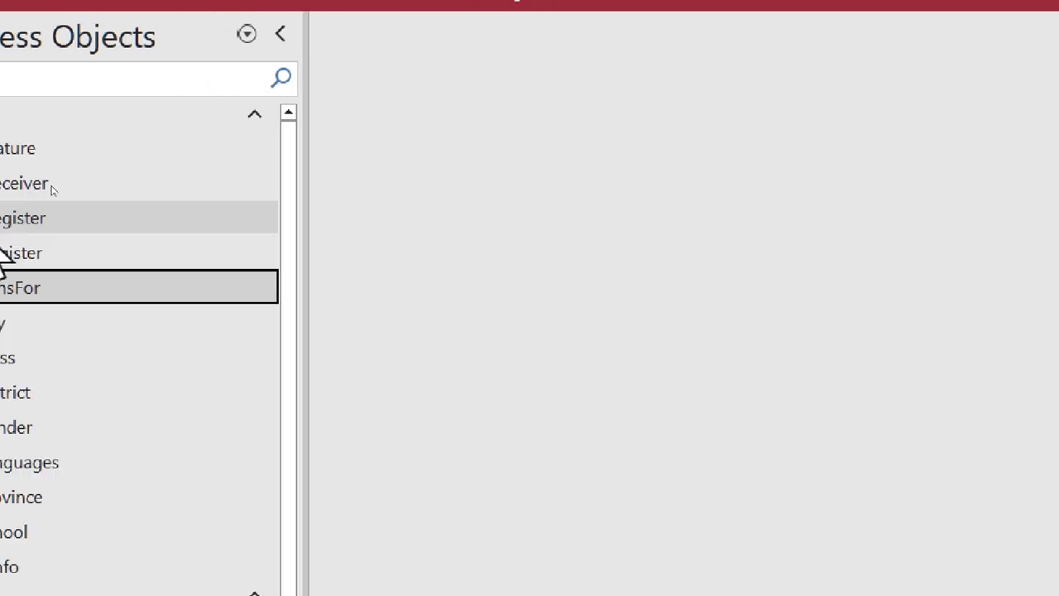
scroll(59, 548, down, 3)
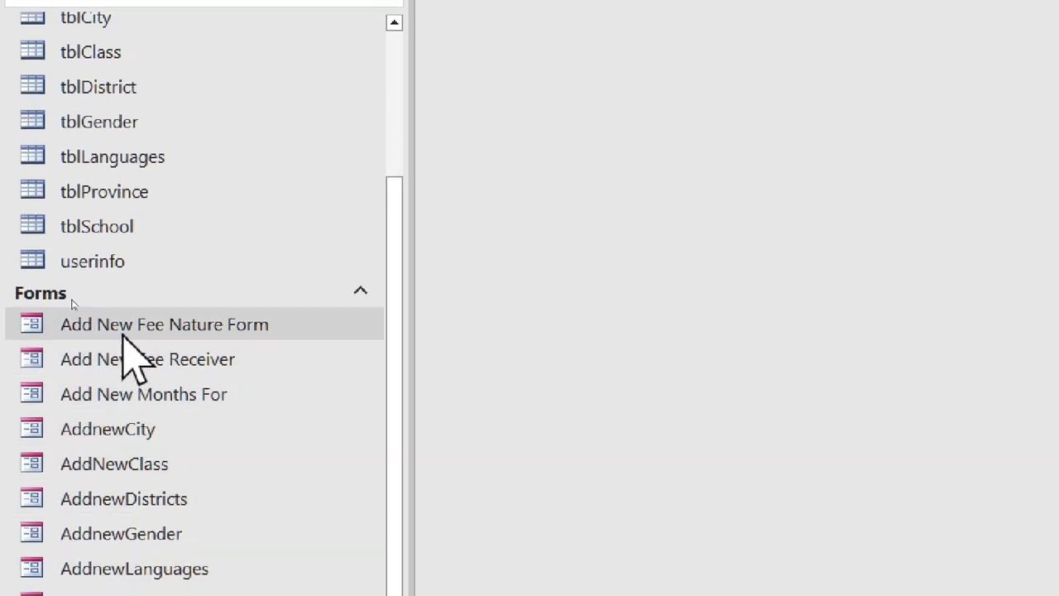
double_click(110, 324)
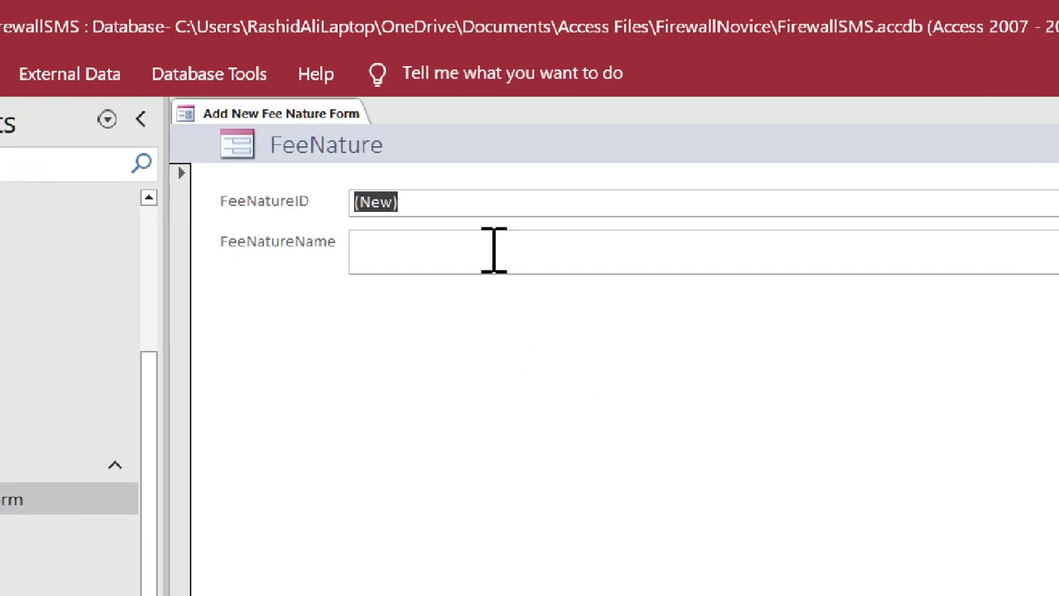
click(736, 97)
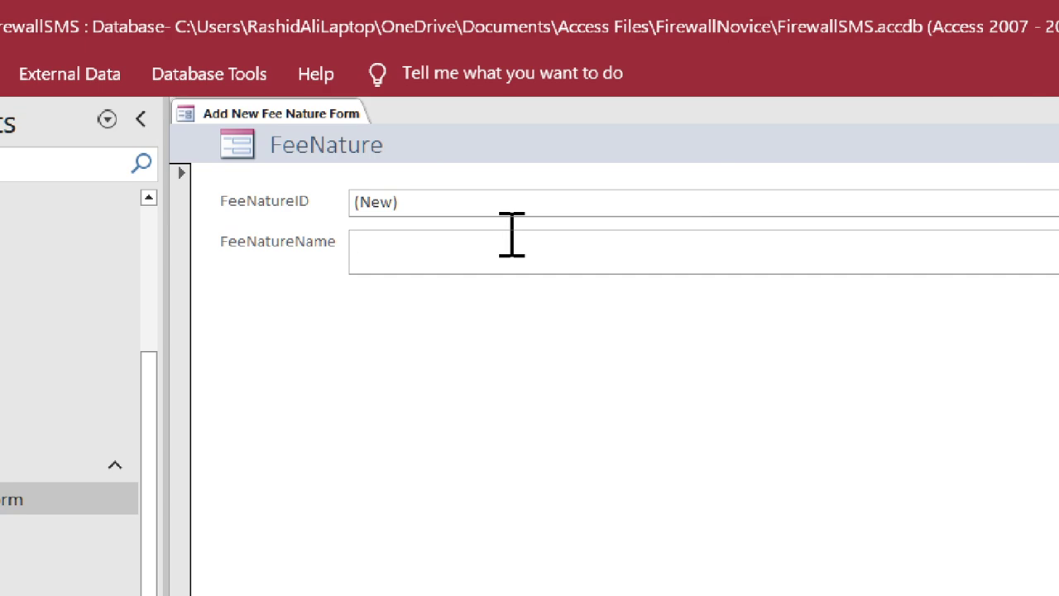
text(Admission)
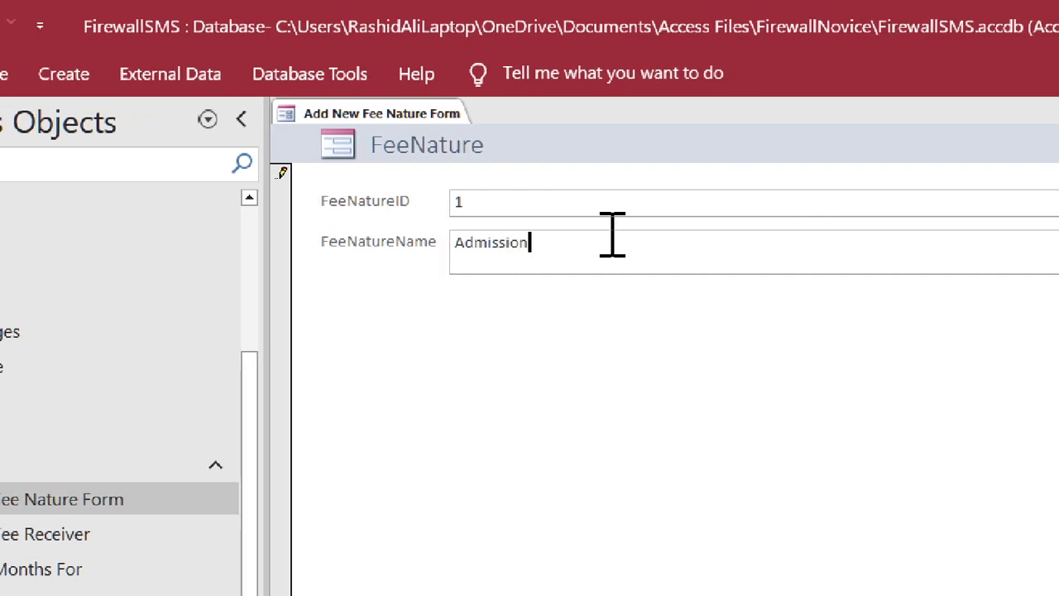
double_click(612, 235)
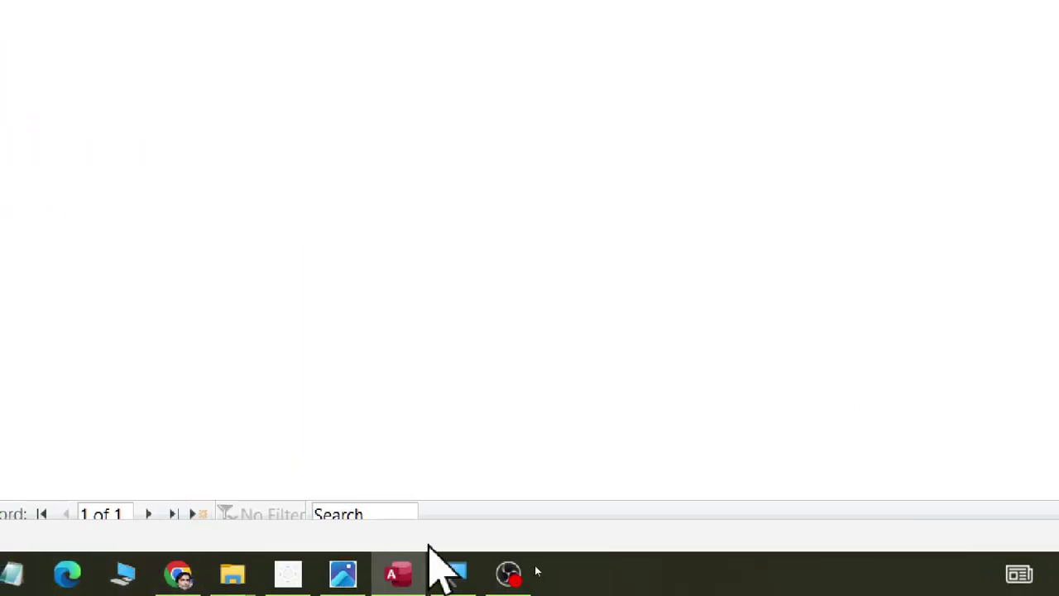
- Add Monthly and Enrollment as new fee nature records, save, and close the form
click(203, 514)
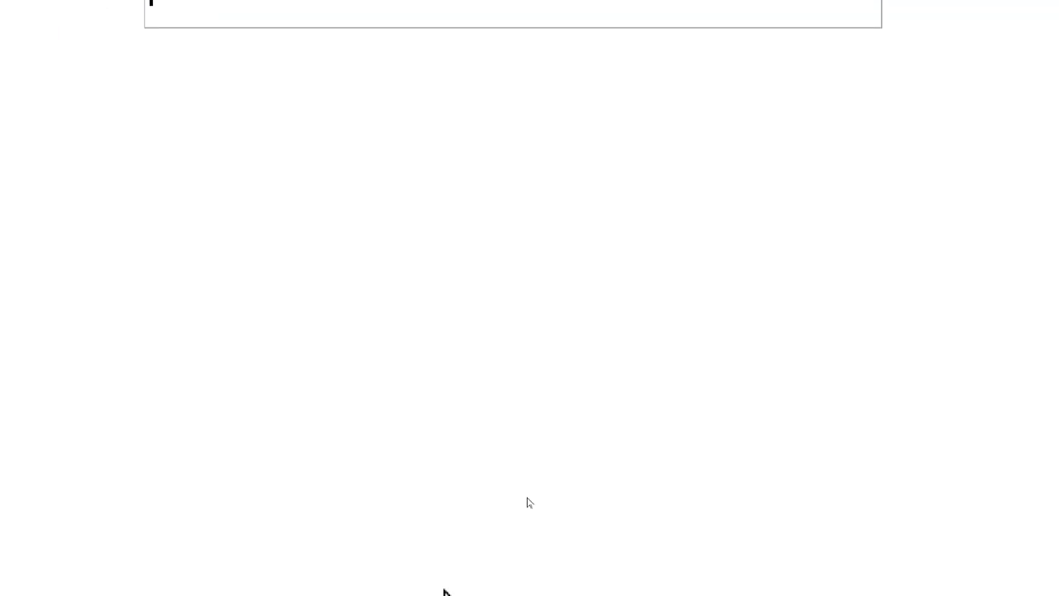
click(454, 572)
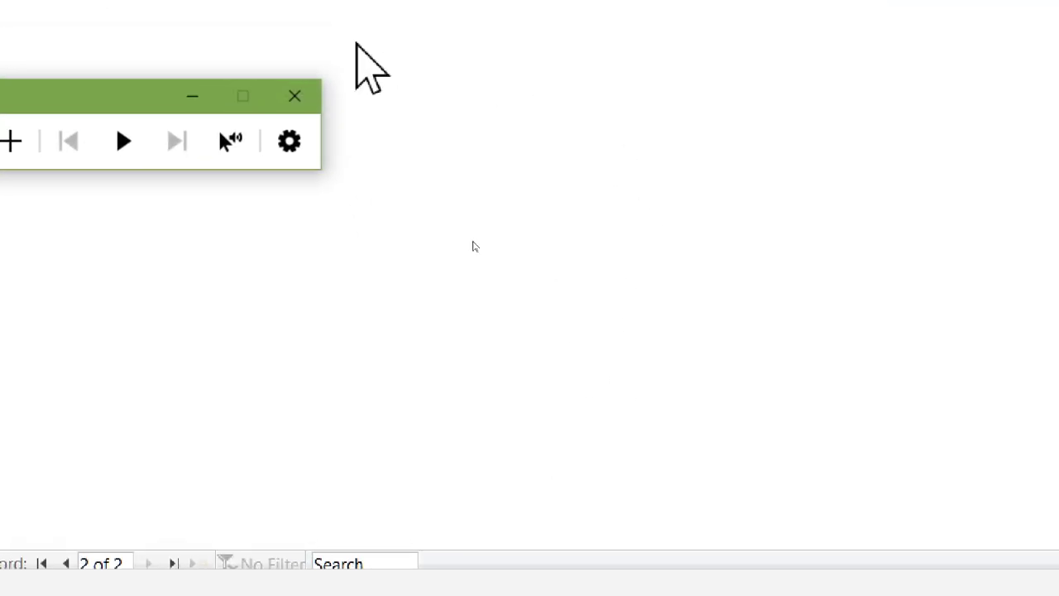
click(295, 96)
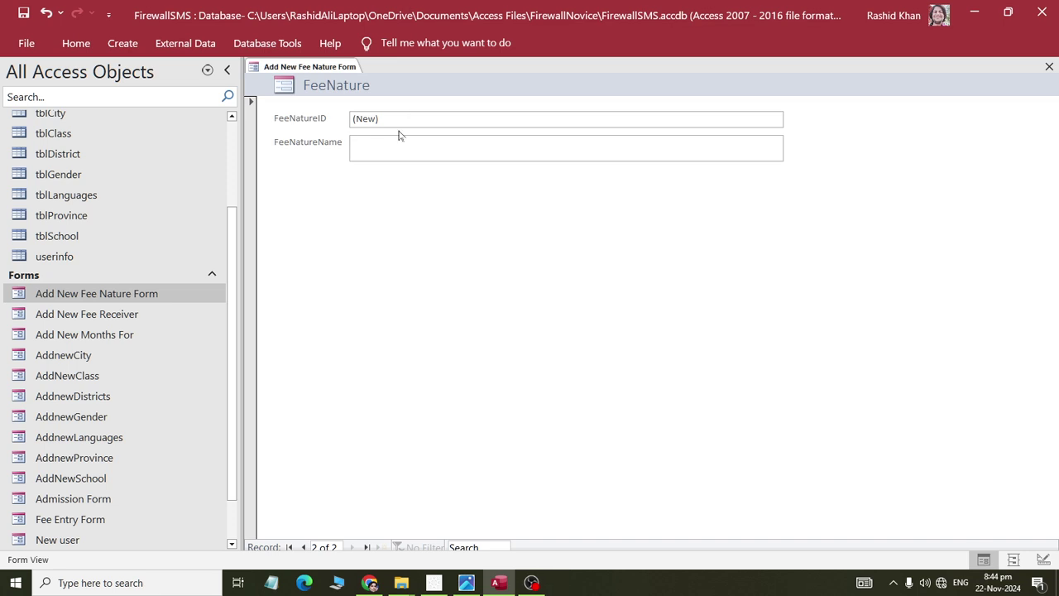
text(Monthly)
click(378, 547)
text(Enrollment)
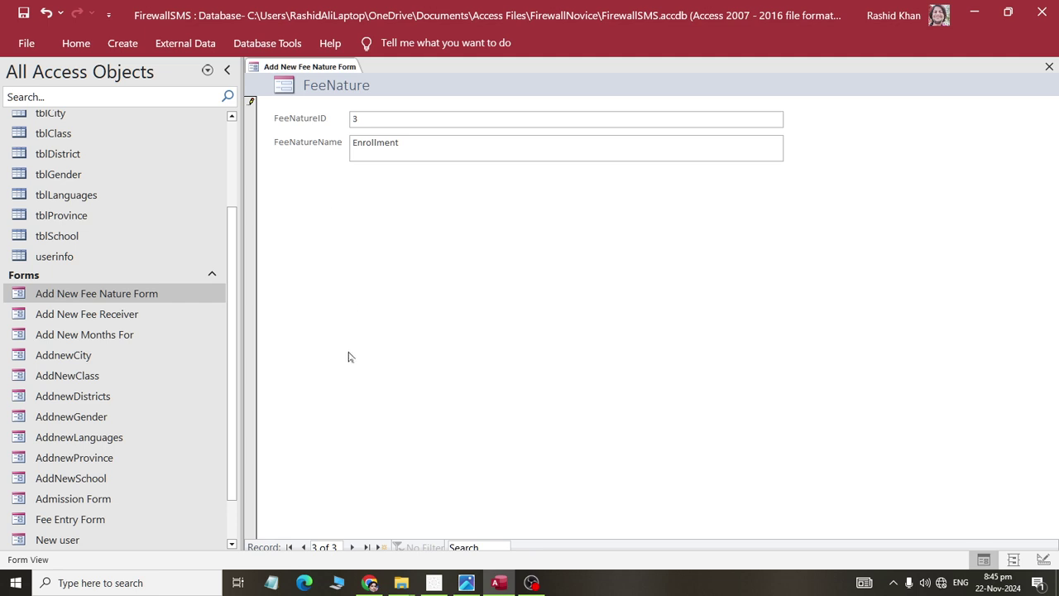
key(shift+Return)
right_click(313, 70)
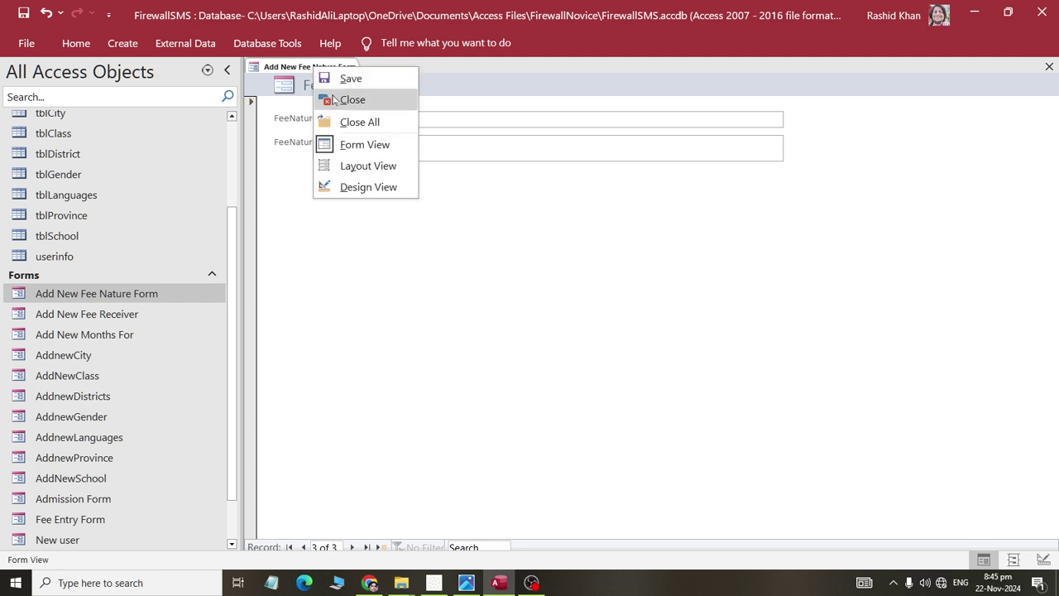
click(350, 99)
- Enter two fee receivers' names as separate records in Add New Fee Receiver, then close it
double_click(118, 315)
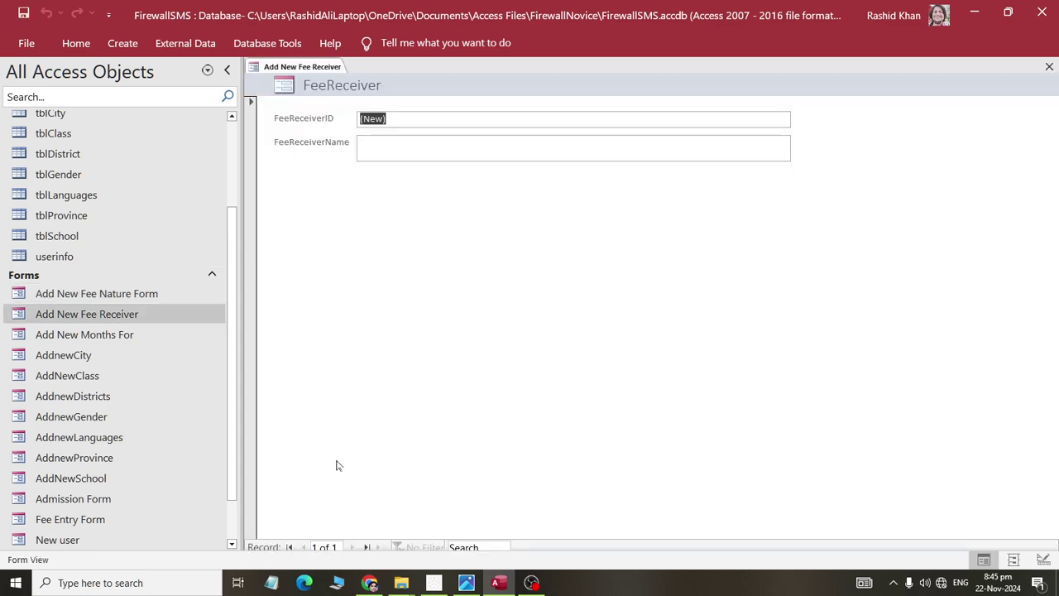
key(Tab)
text(Rashid)
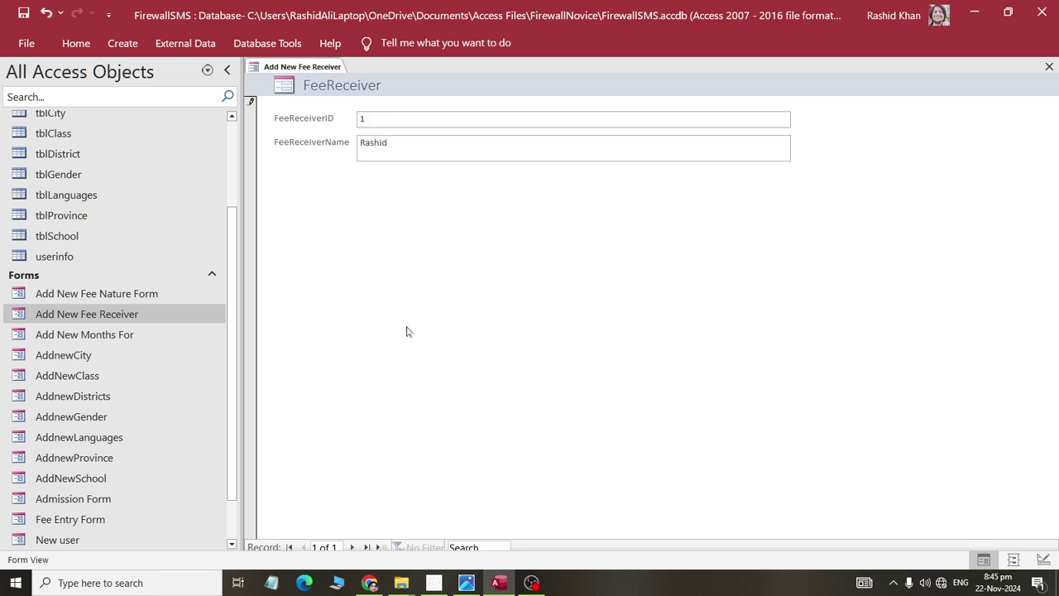
click(378, 546)
text(Kashif)
click(379, 547)
right_click(318, 74)
click(335, 100)
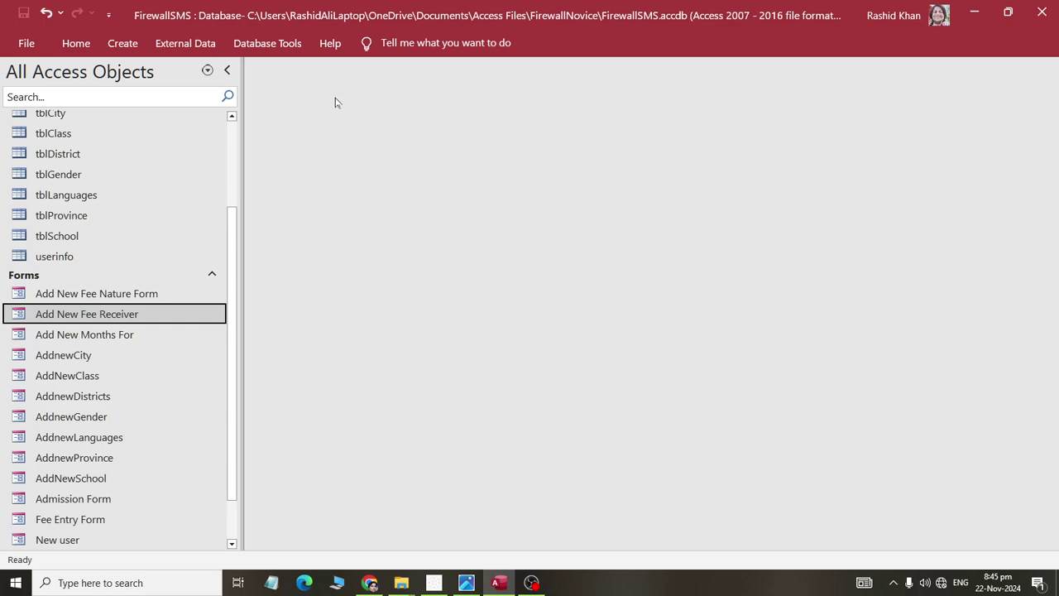
- Add November 2024, a second month and January 2025 as MonthsFor records, then close the form
double_click(122, 338)
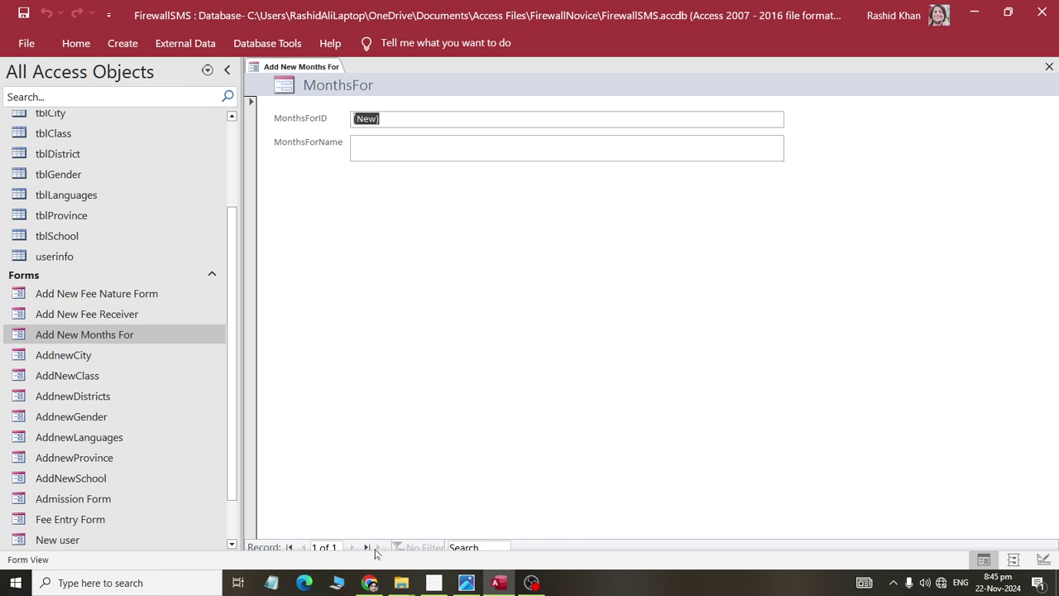
key(Tab)
text(No)
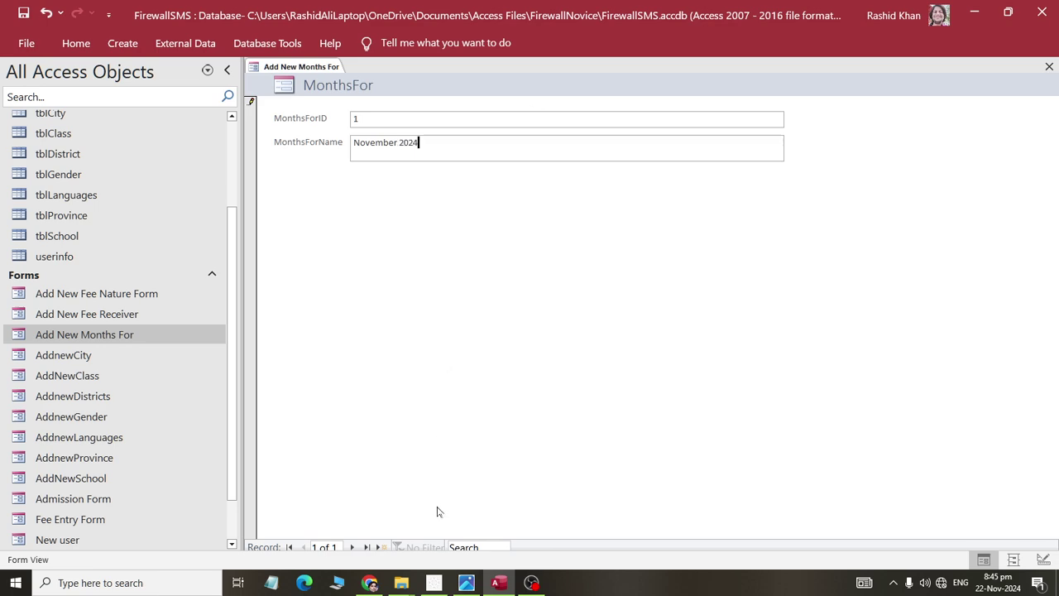
click(389, 548)
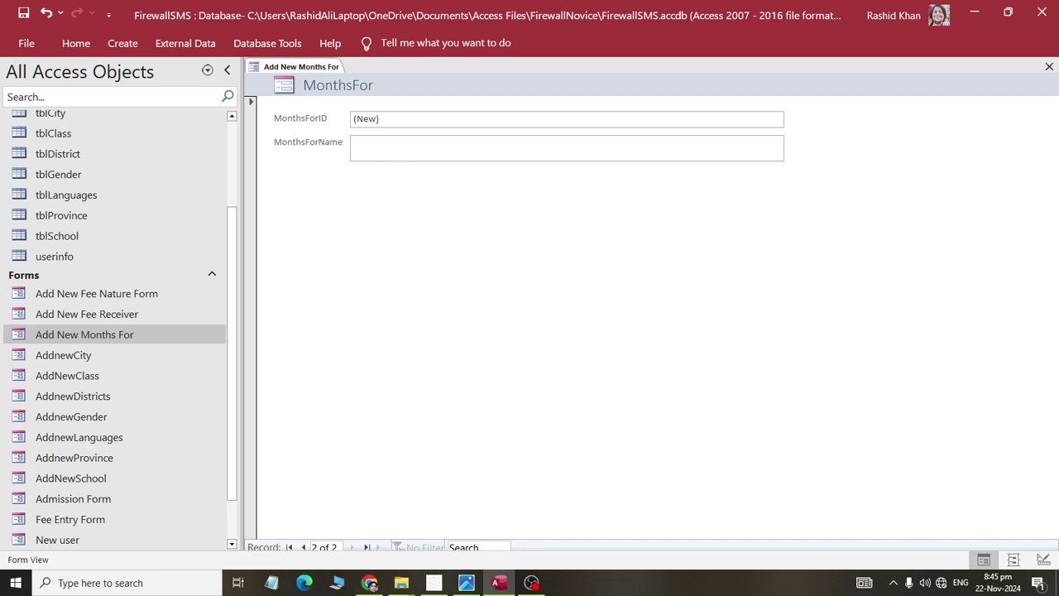
text(December 2024)
click(383, 547)
text(January 2025)
key(Return)
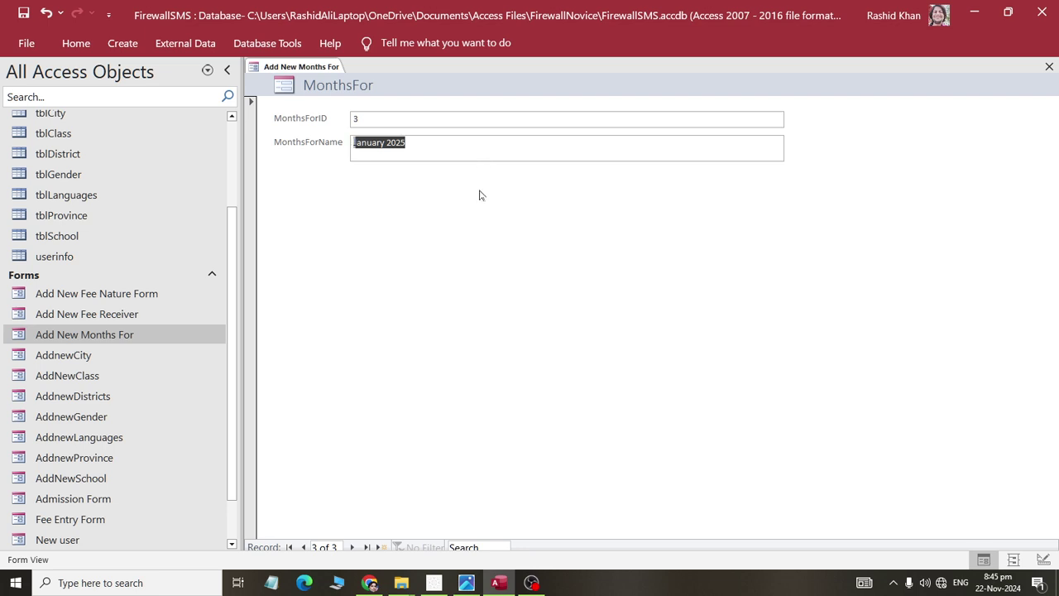
right_click(313, 67)
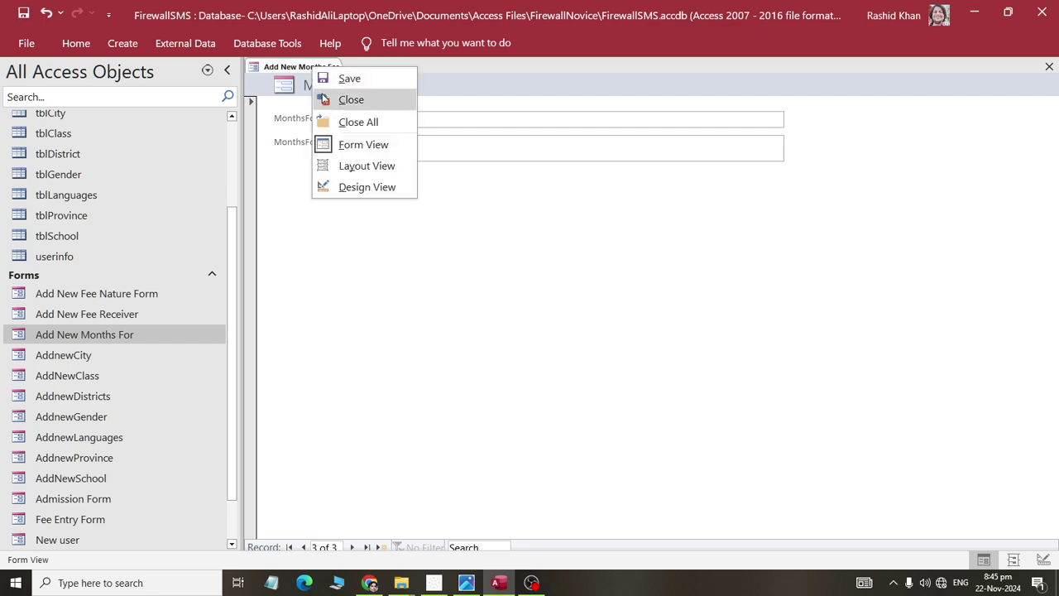
click(322, 97)
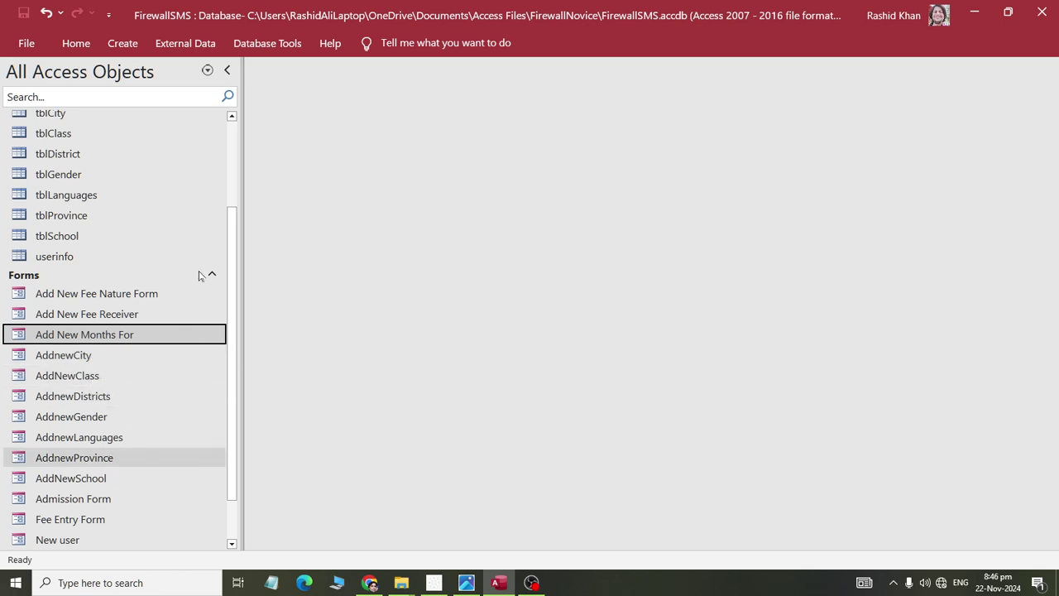
- Start the Form Wizard on the FeeRegister table with all its fields included
scroll(147, 173, up, 3)
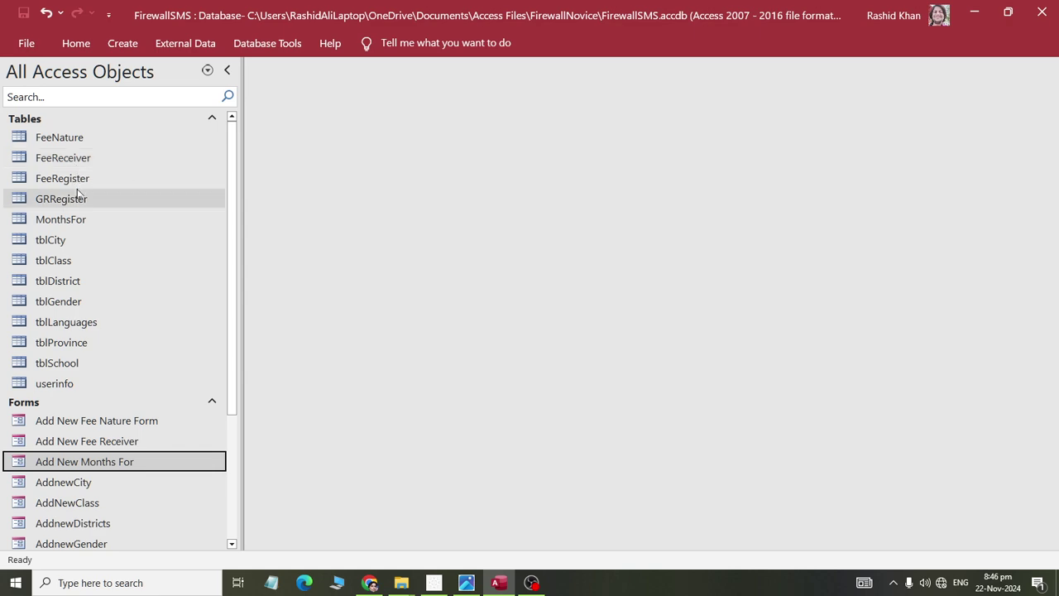
click(52, 177)
click(120, 43)
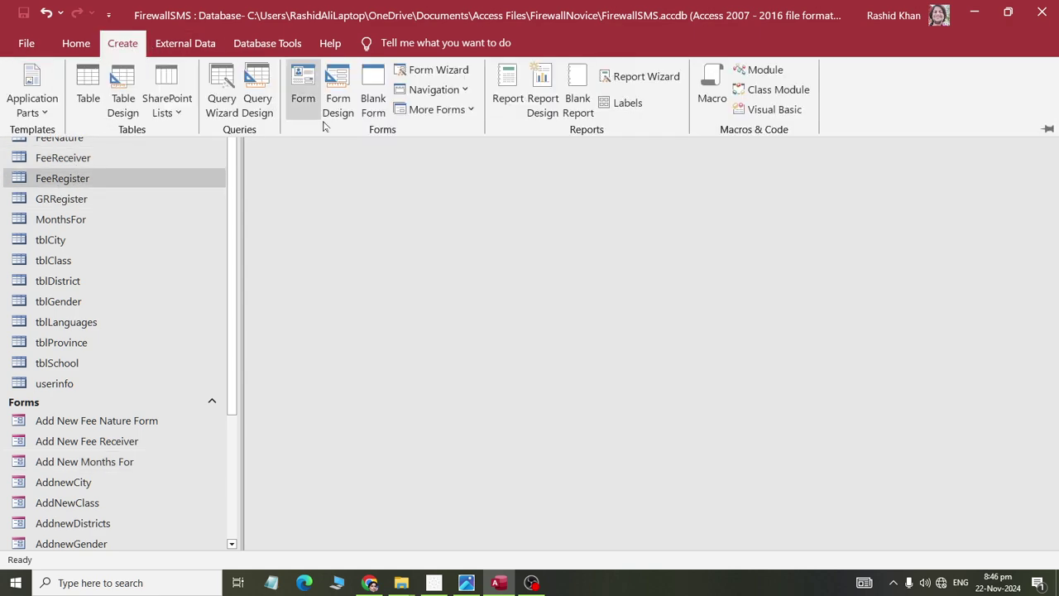
click(445, 77)
click(501, 260)
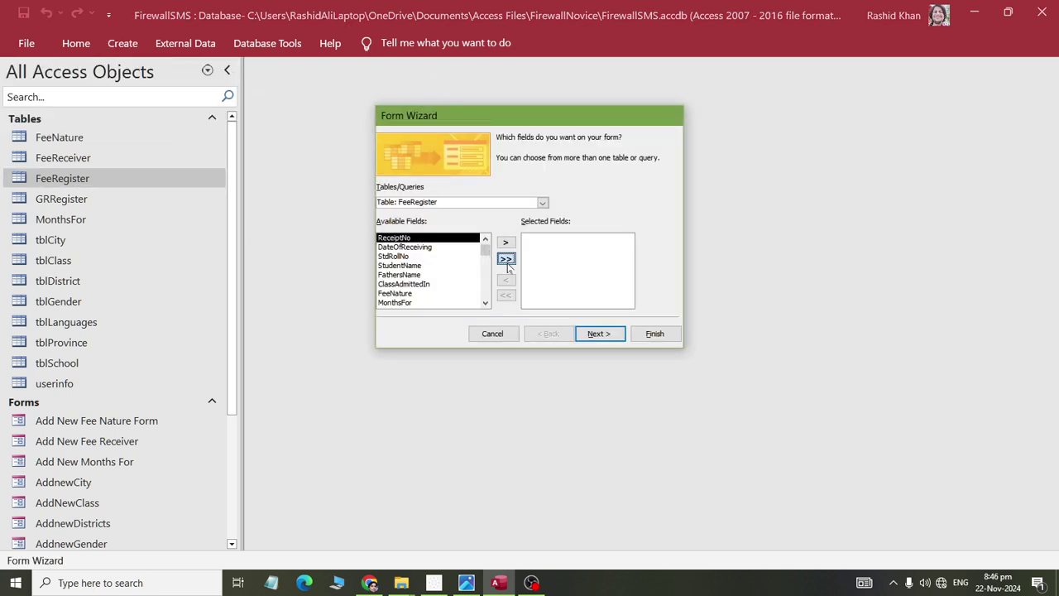
click(600, 333)
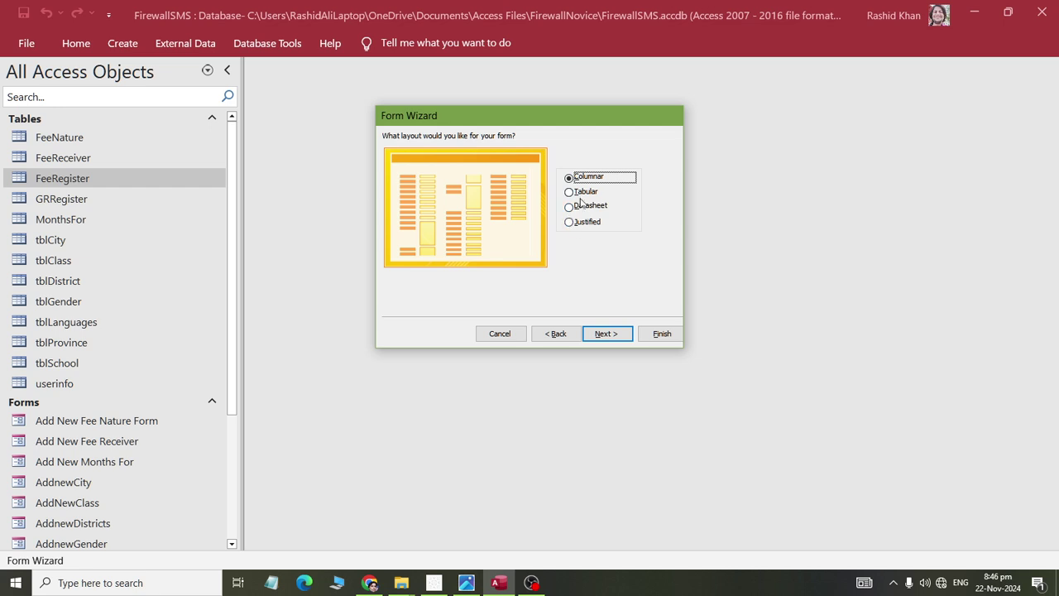
- Choose the Columnar layout, title the form New Fee Entry Form, and finish
click(583, 192)
key(Up)
click(604, 333)
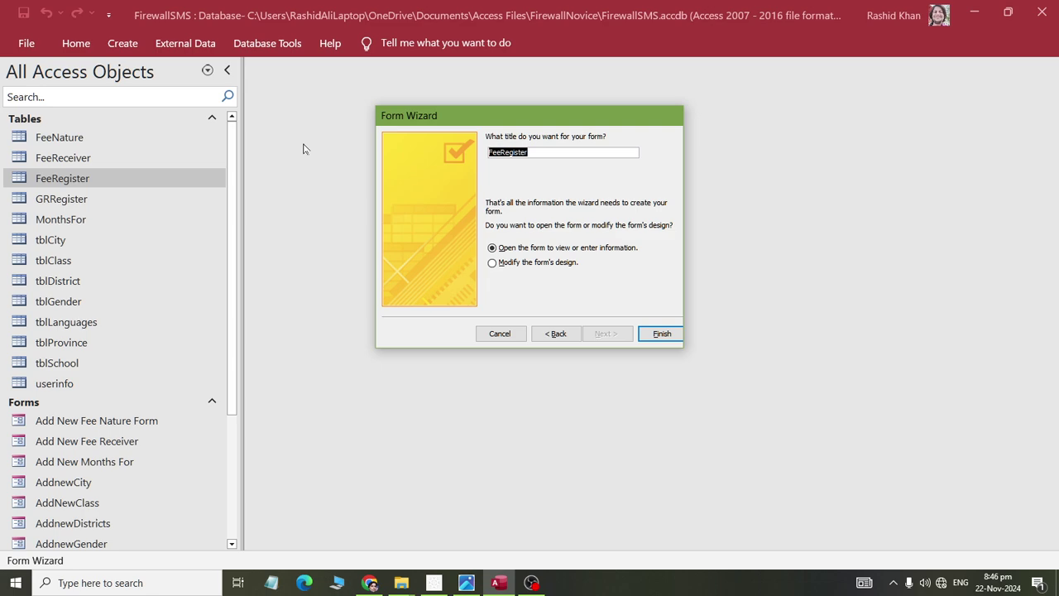
text(New Fee Entry Form)
key(Return)
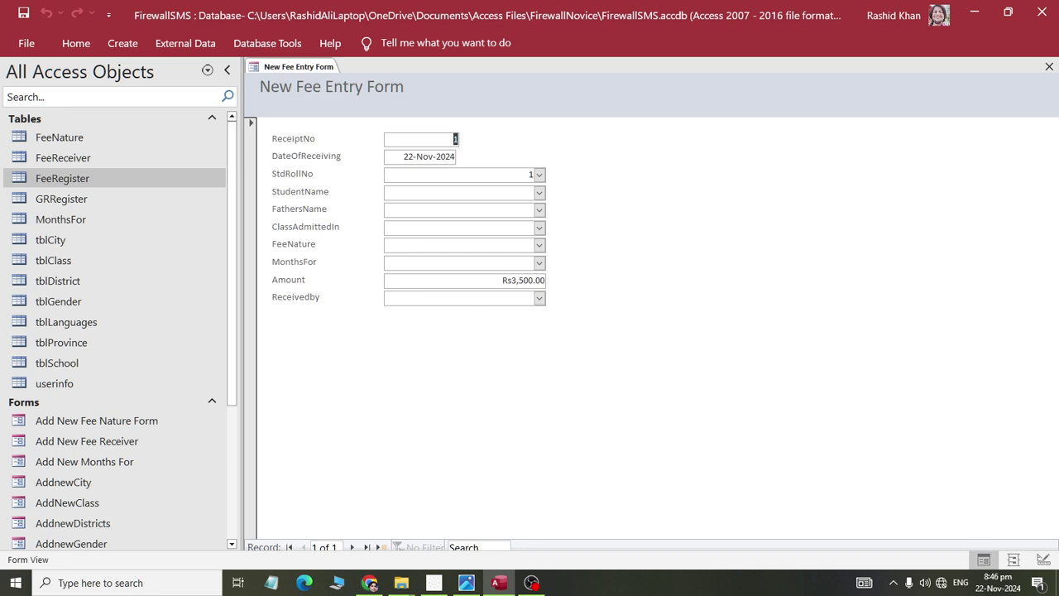
- Choose StdRollNo 2 and its matching StudentName, then open the All Student Records report
click(538, 175)
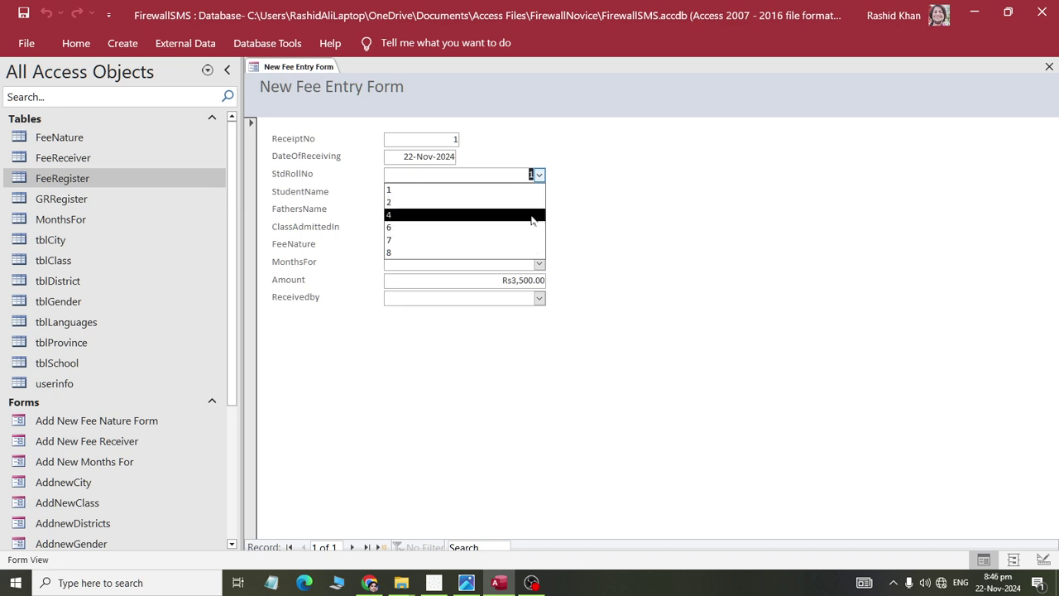
click(536, 202)
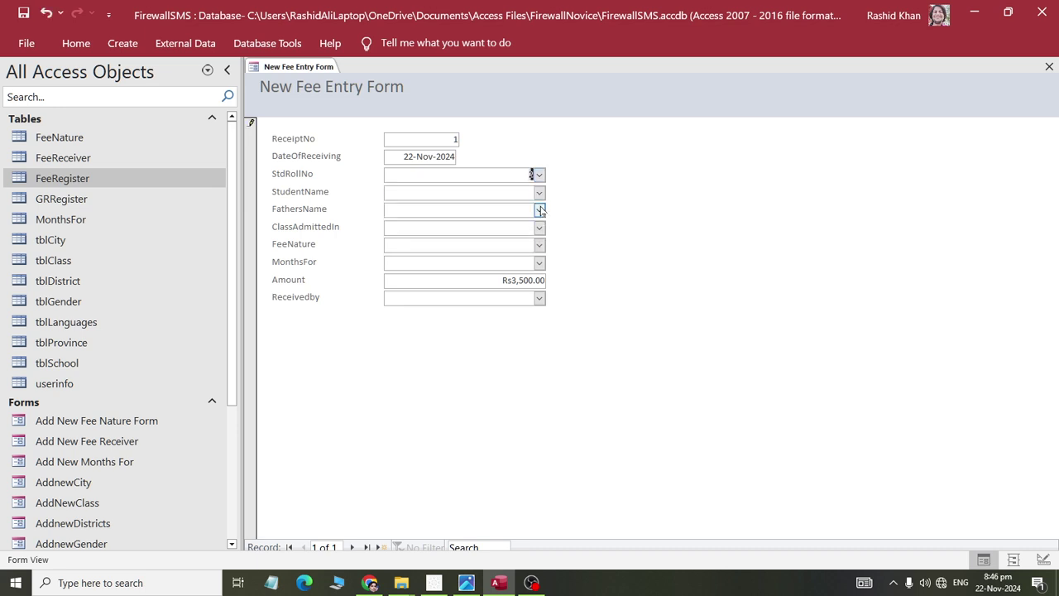
click(539, 192)
key(Down)
key(Down)
key(Down)
key(Up)
key(Return)
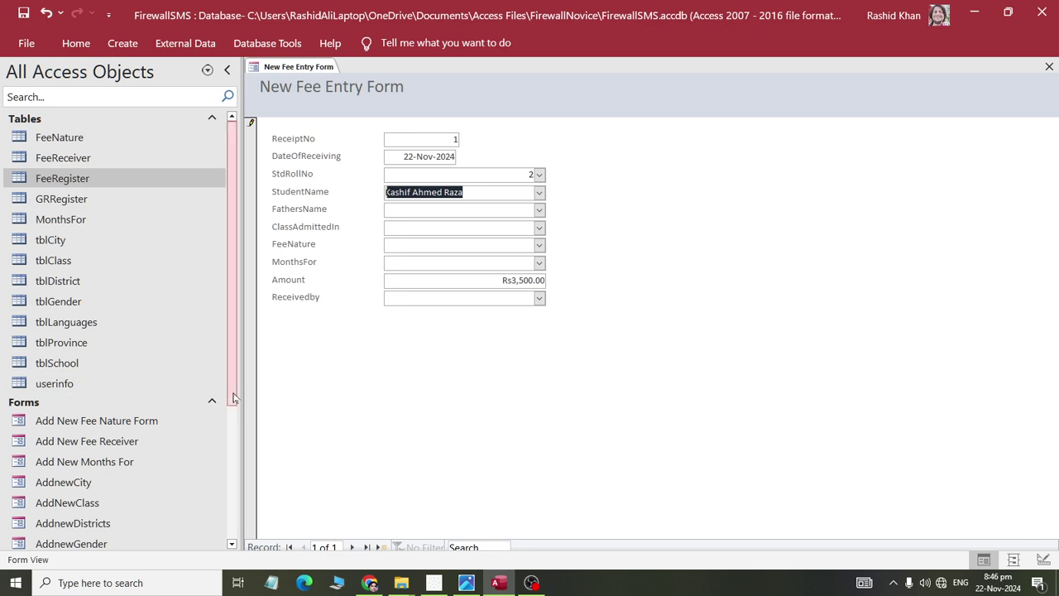
scroll(165, 397, down, 3)
double_click(91, 519)
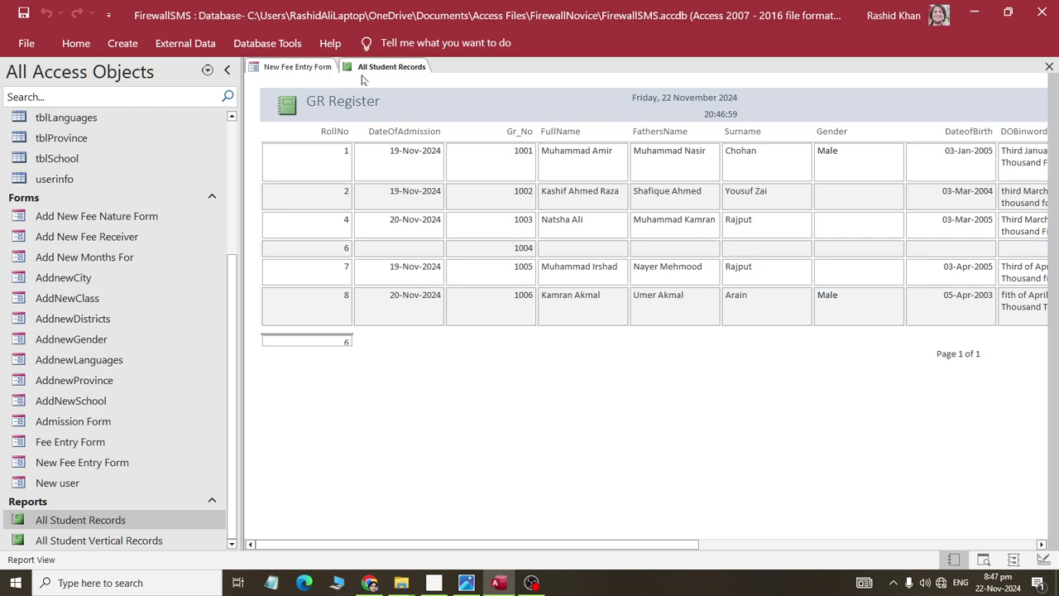
- Set StdRollNo to 1, checking the student against the All Student Records report
drag(552, 151, 614, 150)
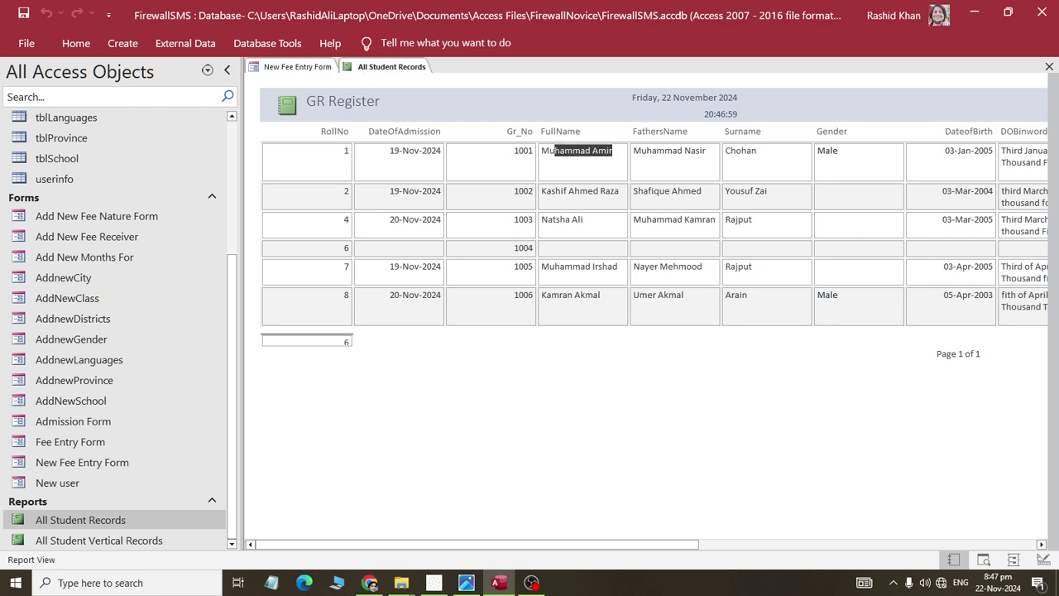
click(332, 68)
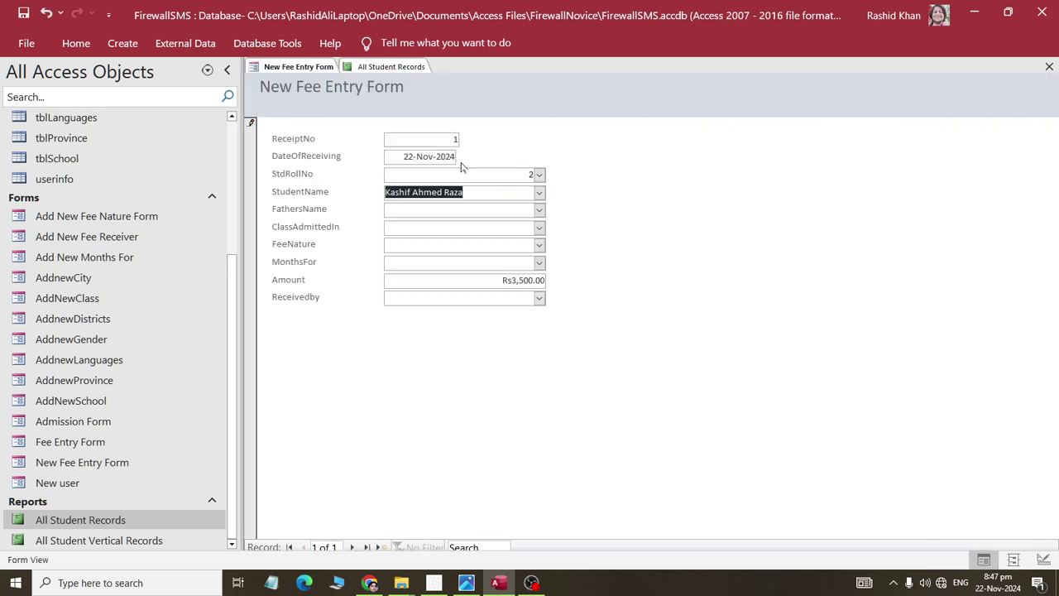
click(538, 177)
click(513, 189)
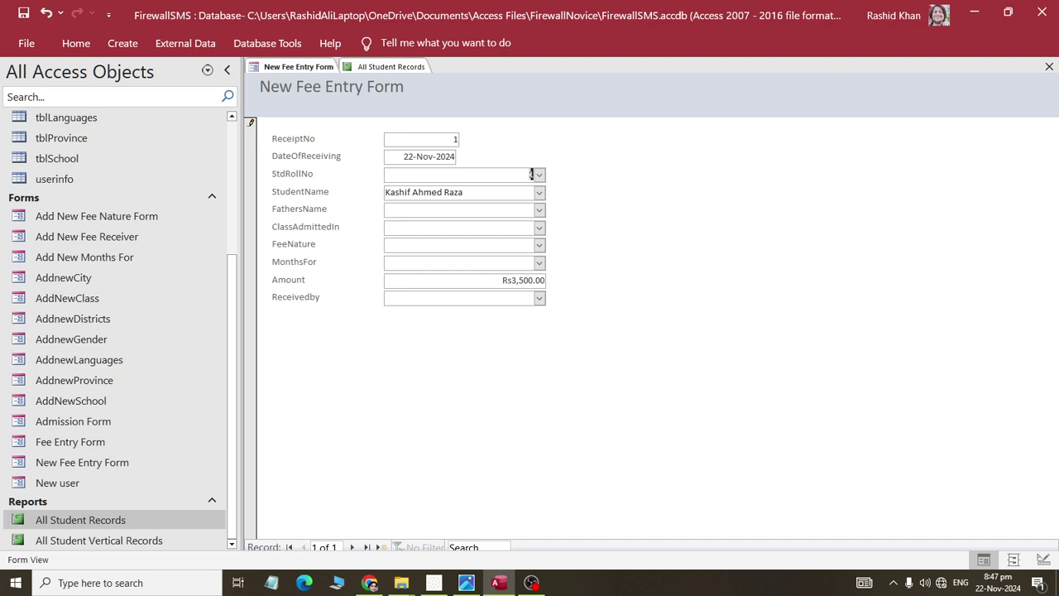
click(369, 69)
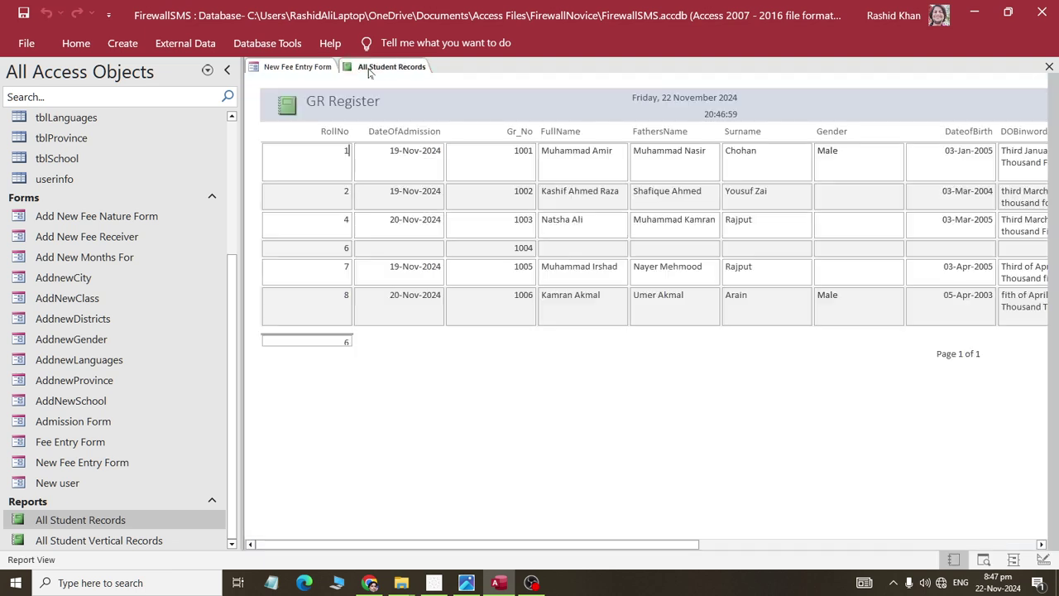
click(311, 69)
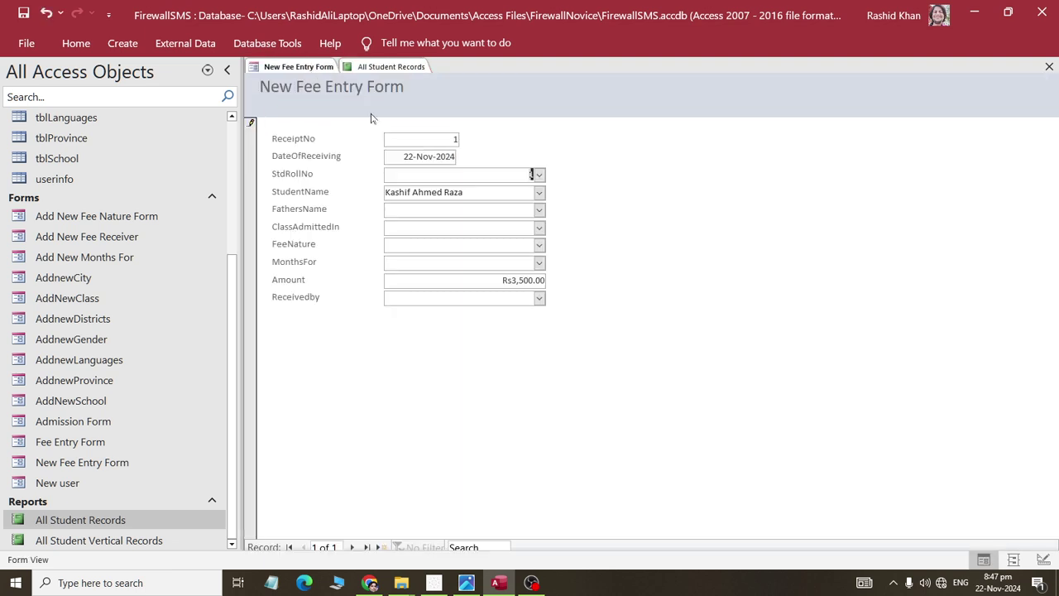
- Pick the StudentName and FathersName matching roll 1 from their dropdowns
click(538, 193)
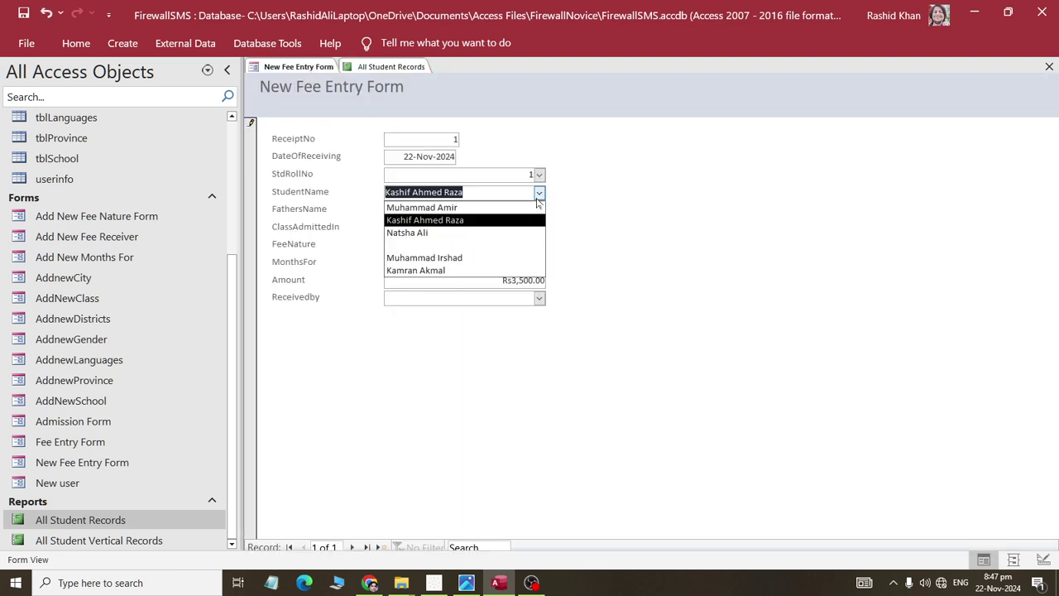
click(520, 207)
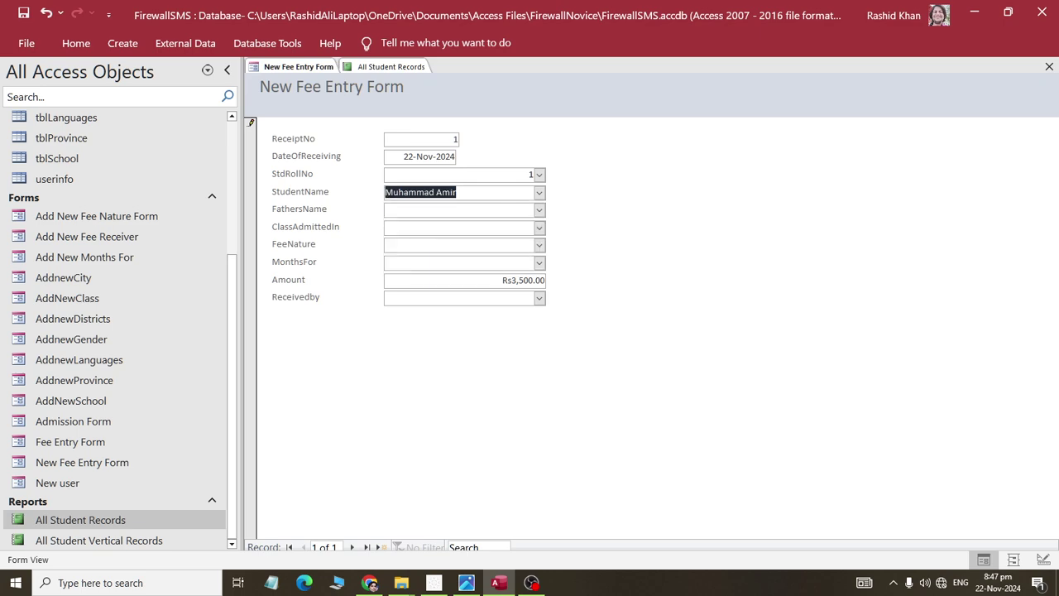
click(391, 67)
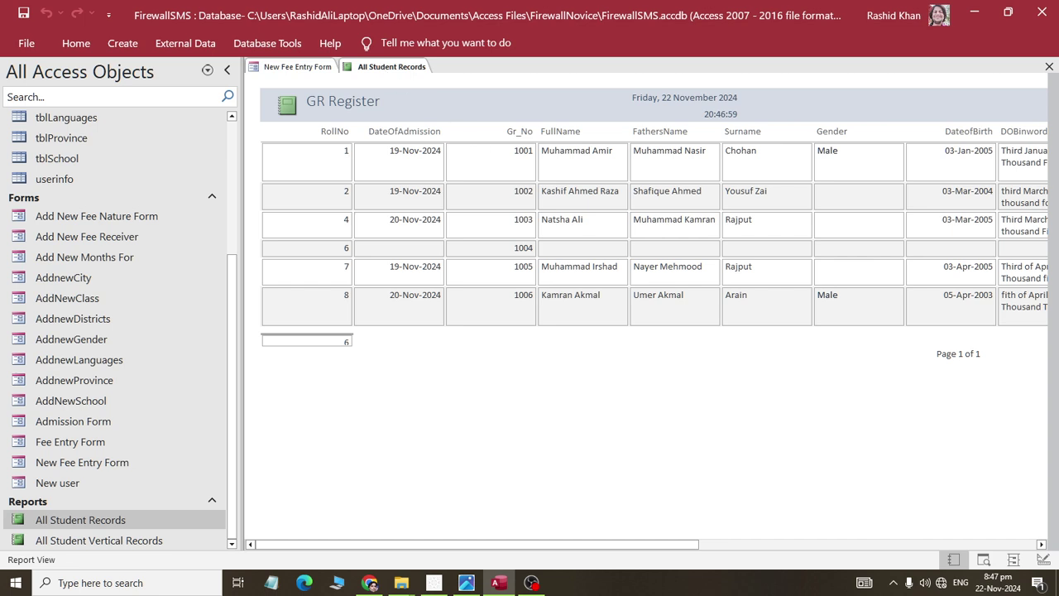
click(325, 70)
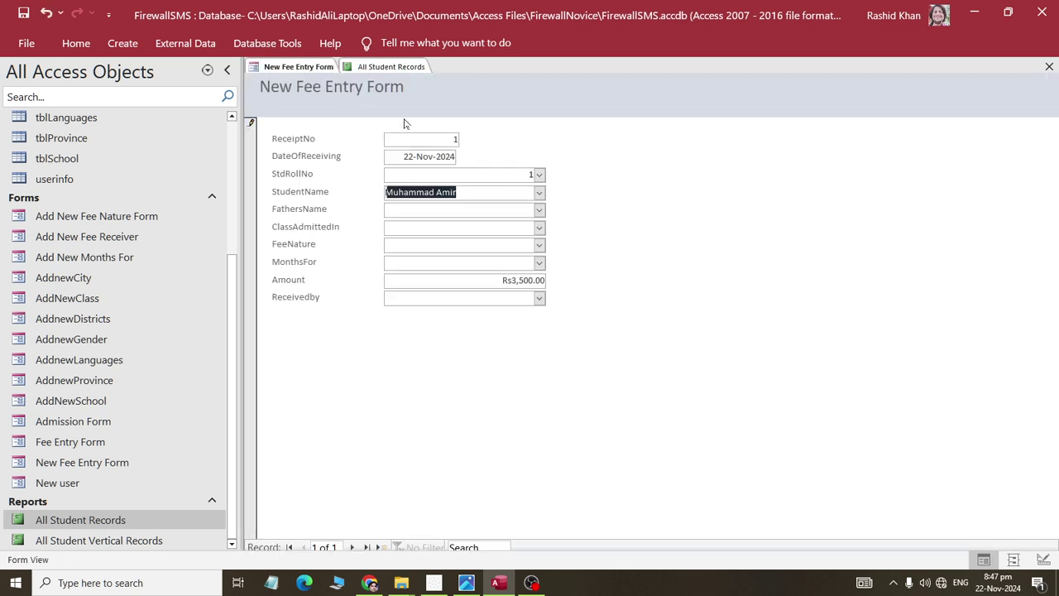
click(538, 209)
key(Up)
key(Return)
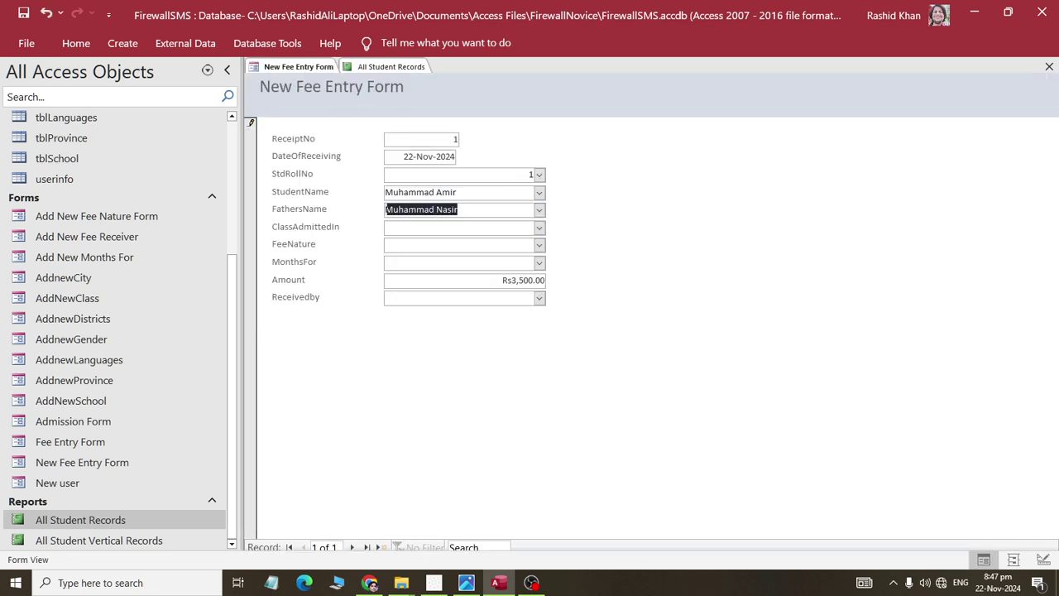
- Look up the admitted class in the report, leaving the class dropdown unchanged
click(356, 69)
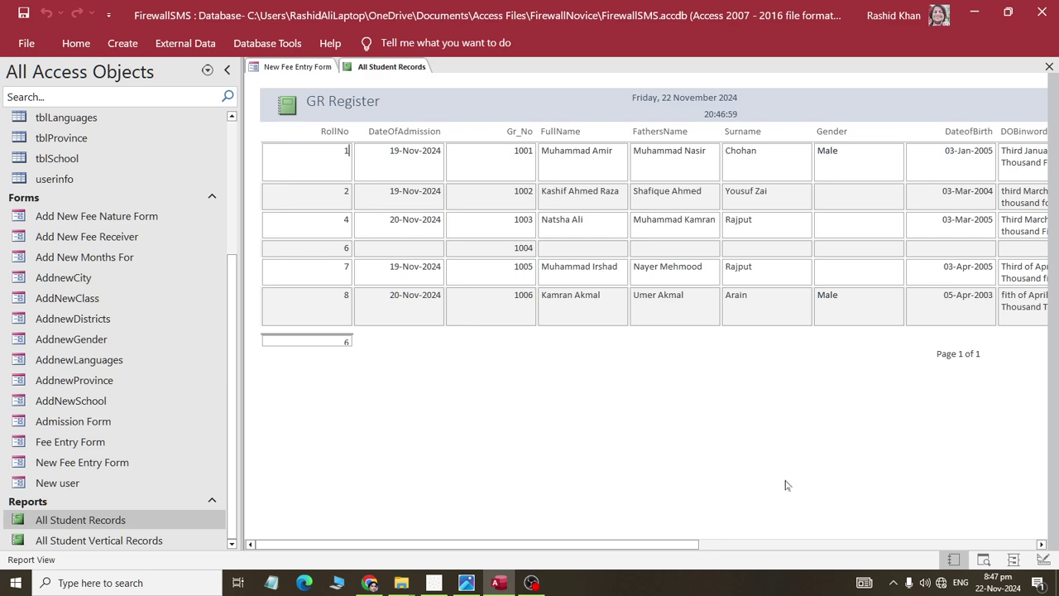
drag(688, 544, 551, 477)
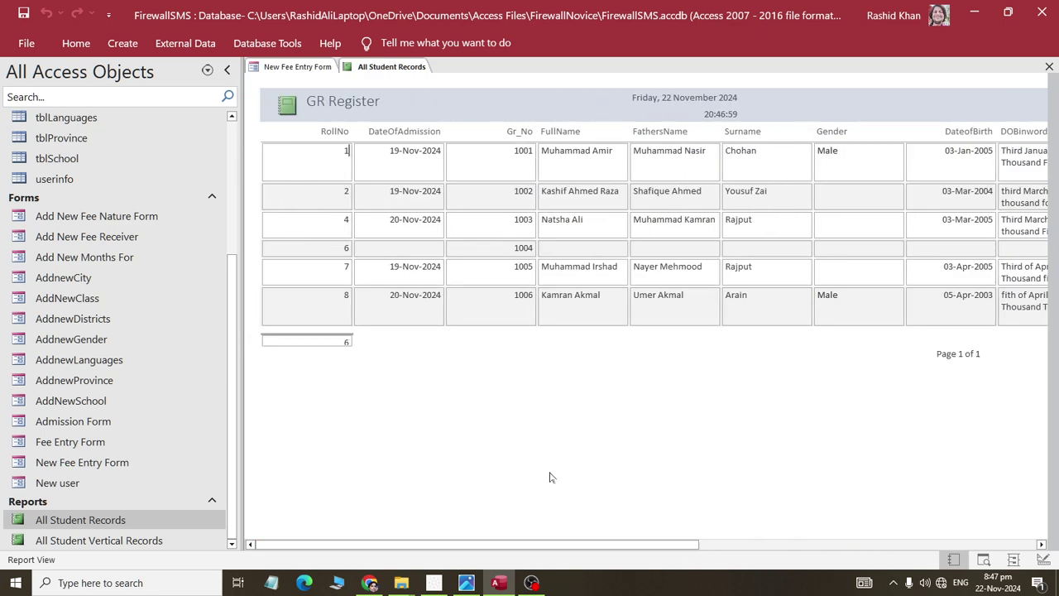
click(299, 67)
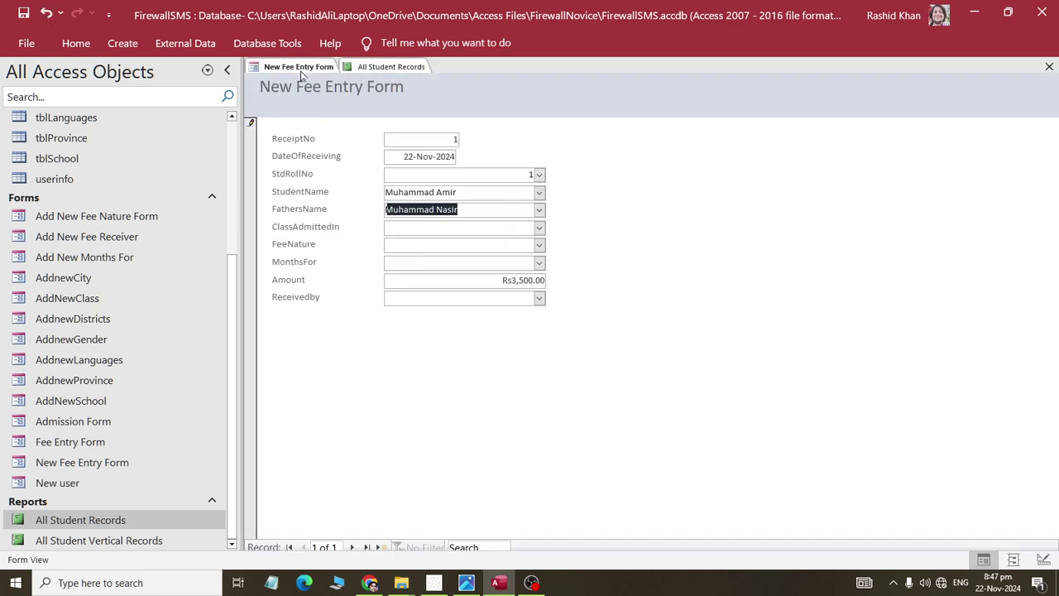
click(539, 227)
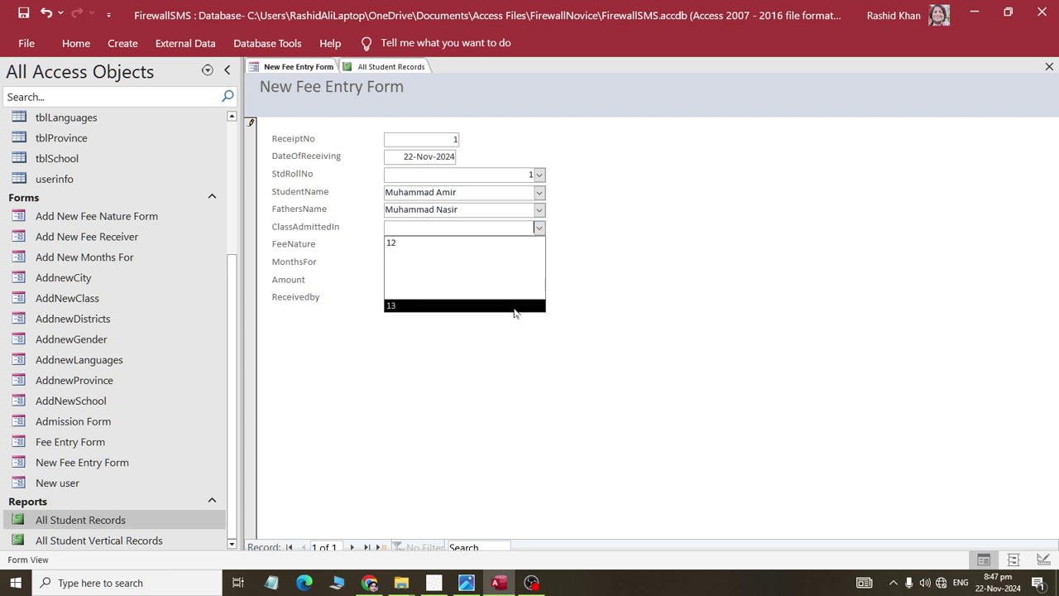
click(529, 367)
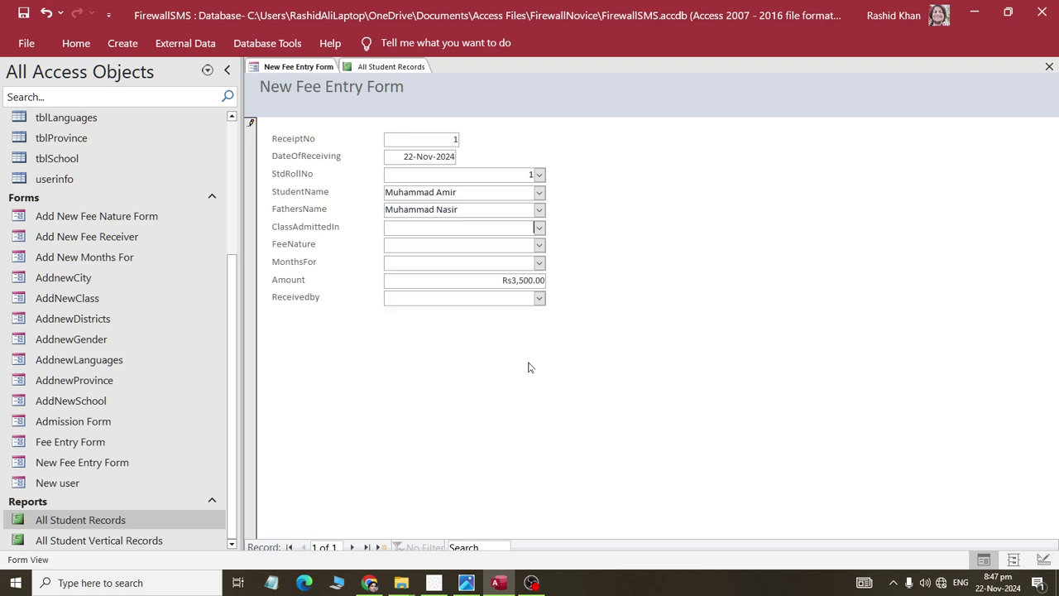
click(390, 66)
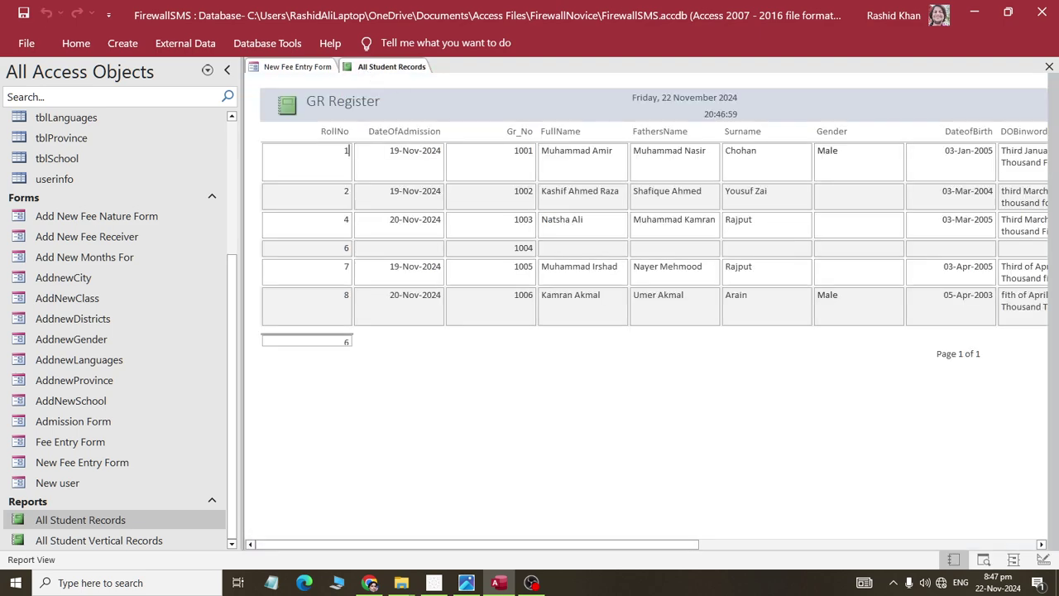
drag(664, 544, 1001, 536)
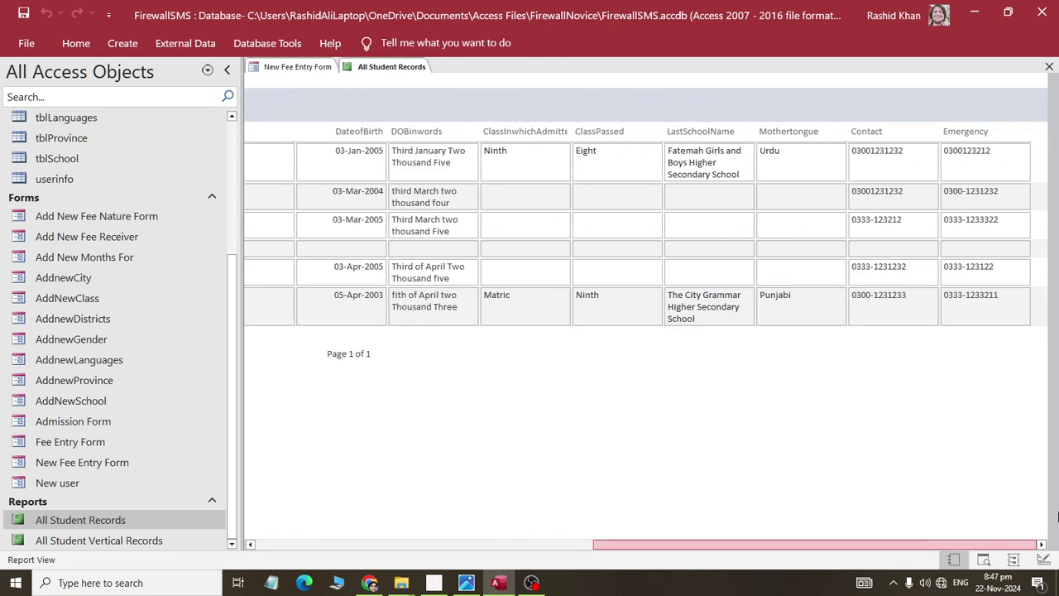
drag(1057, 516, 638, 503)
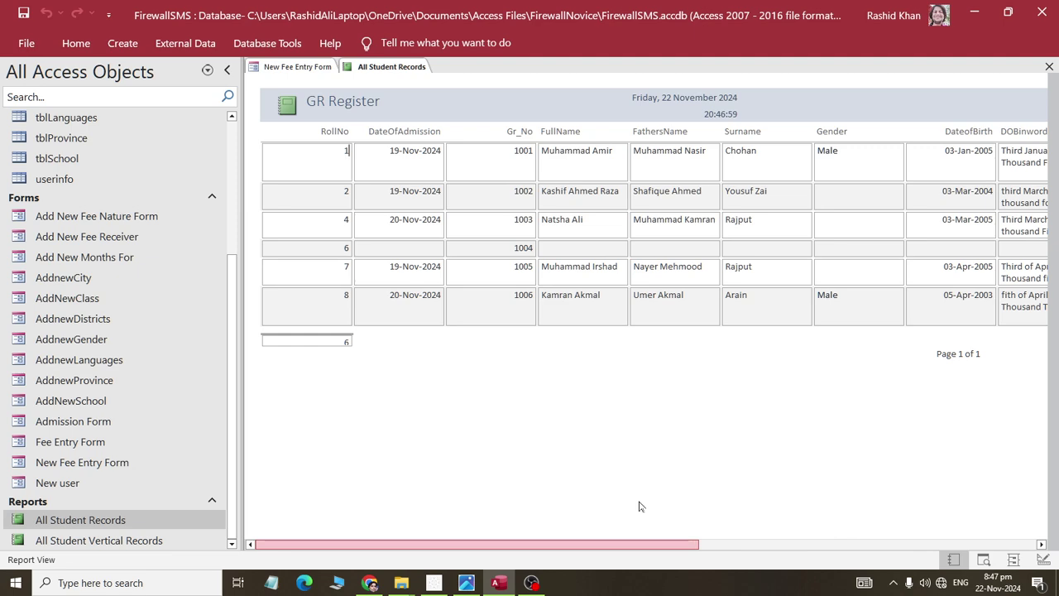
drag(638, 507, 641, 560)
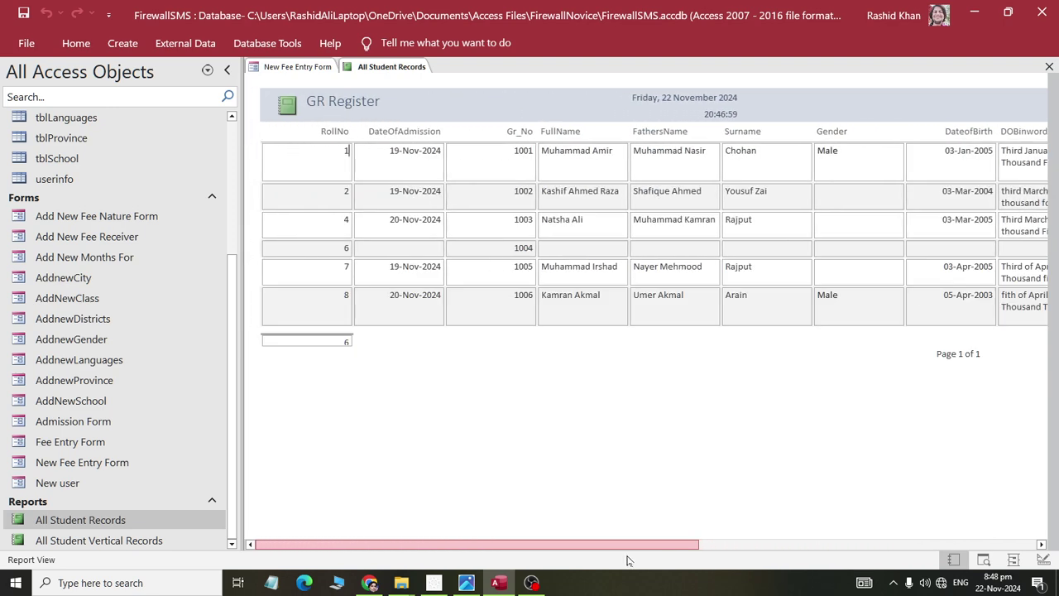
click(299, 67)
- Open the FeeRegister table and check which class values ClassAdmittedIn offers
right_click(304, 70)
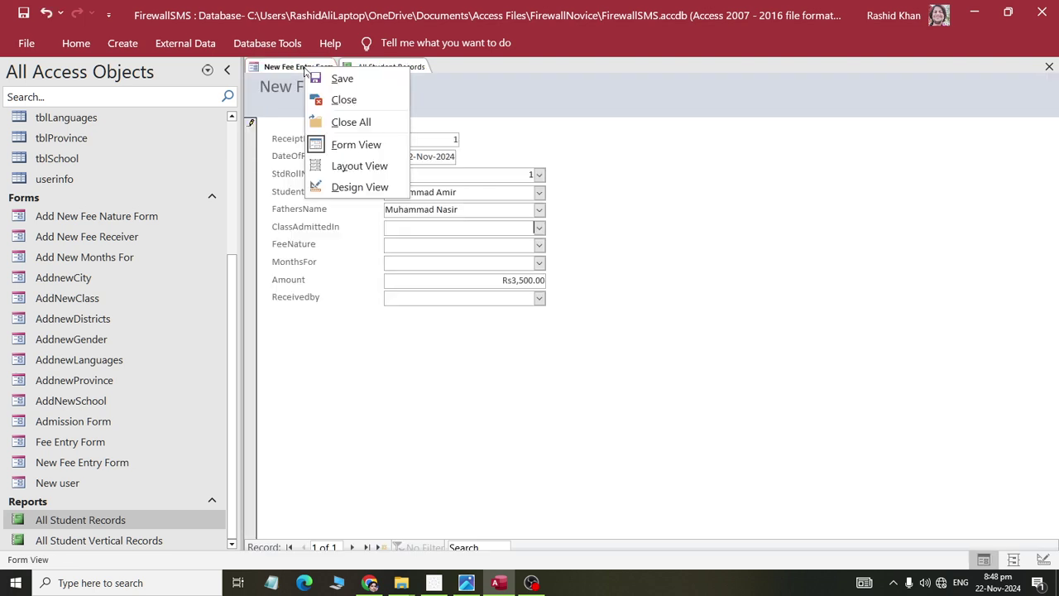
click(342, 79)
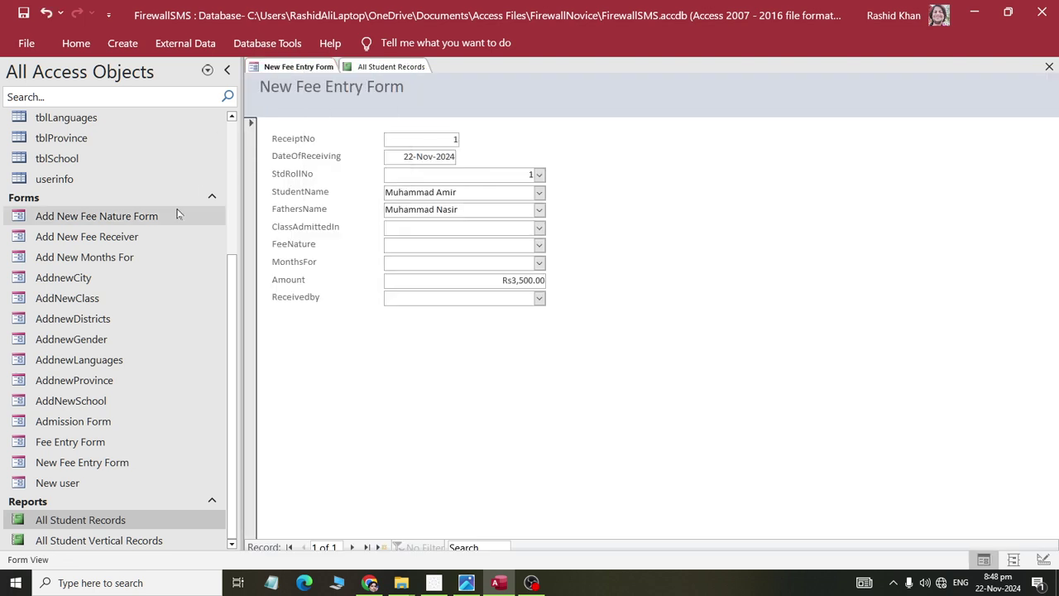
scroll(124, 199, up, 4)
right_click(100, 183)
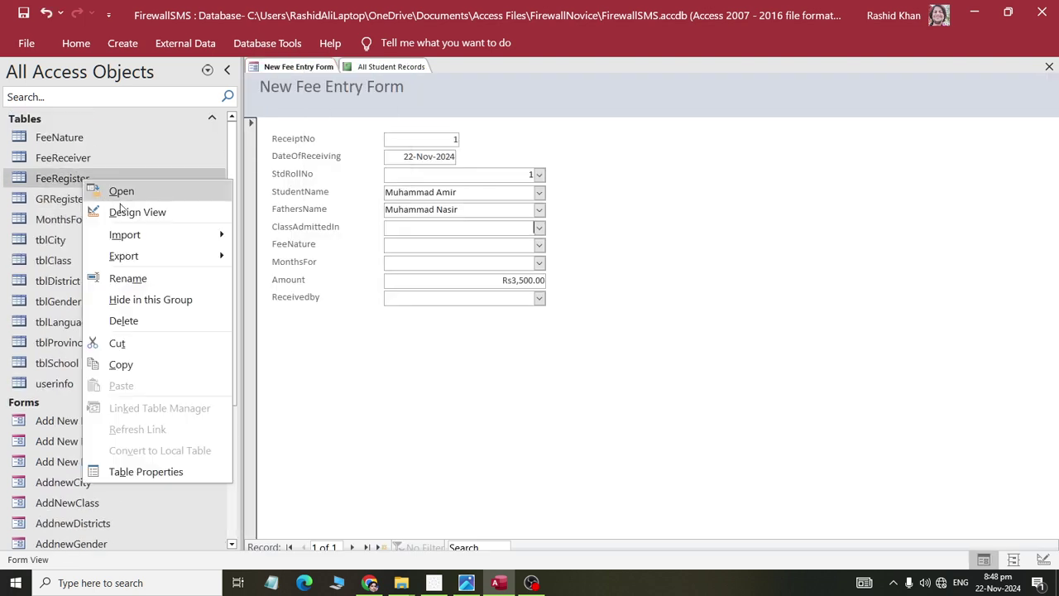
click(109, 188)
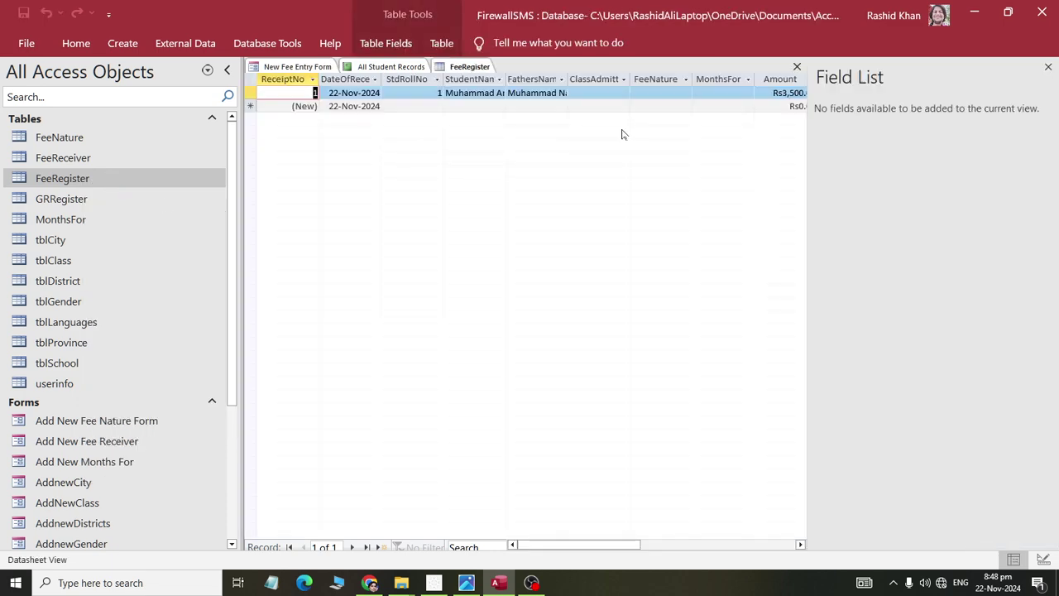
click(616, 95)
click(623, 92)
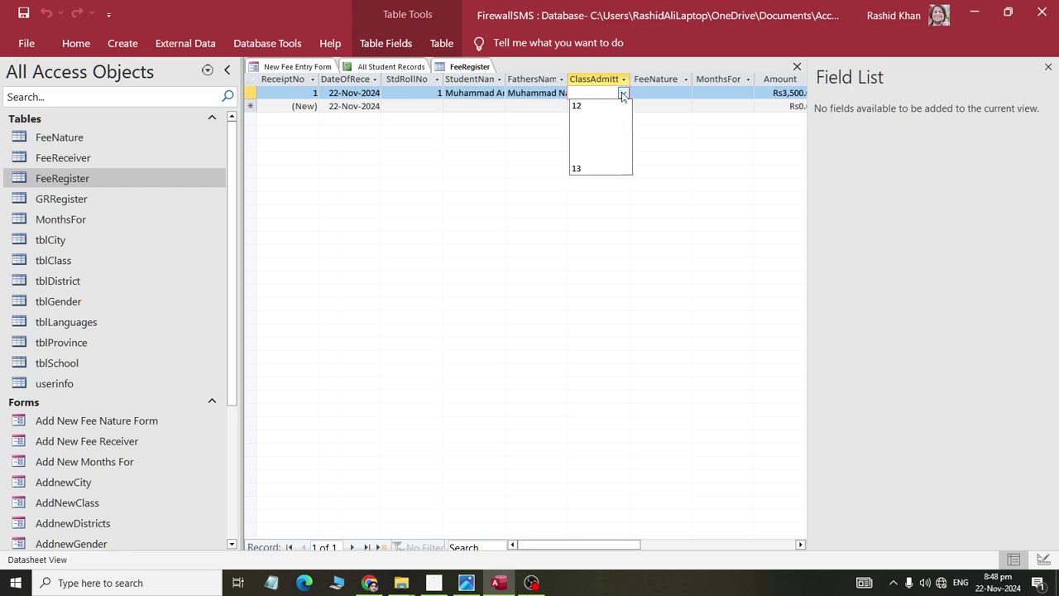
- Switch FeeRegister to read-only Design View and close the fee entry form and student records report
right_click(451, 72)
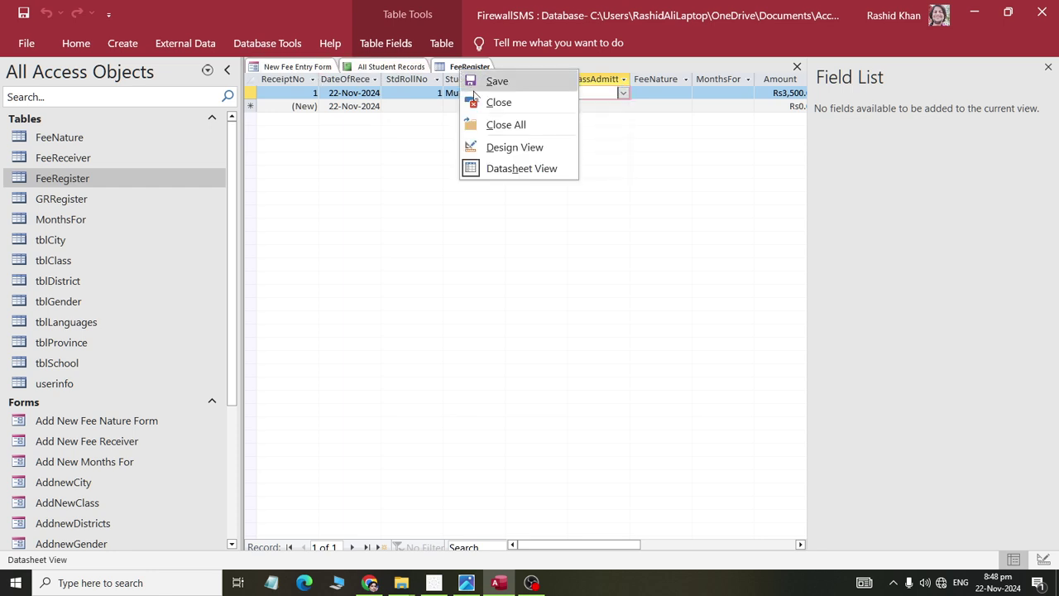
click(495, 147)
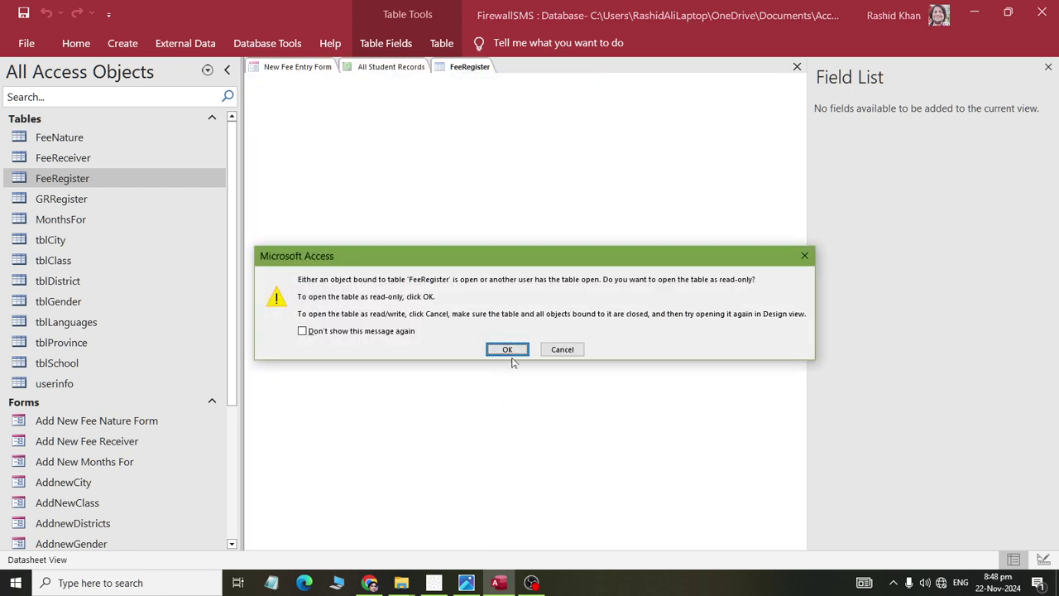
click(509, 350)
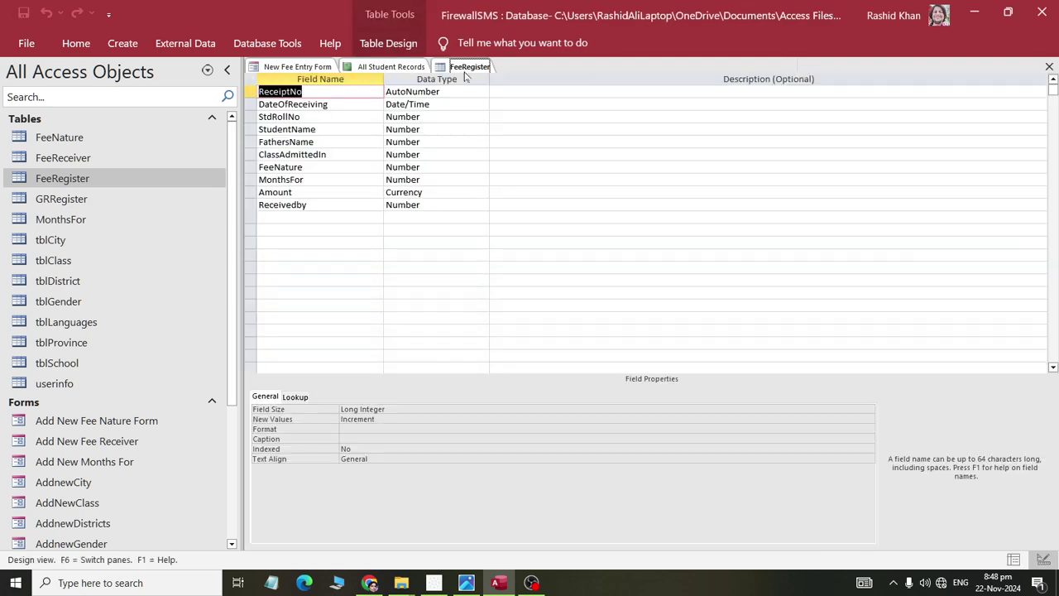
right_click(299, 68)
click(319, 95)
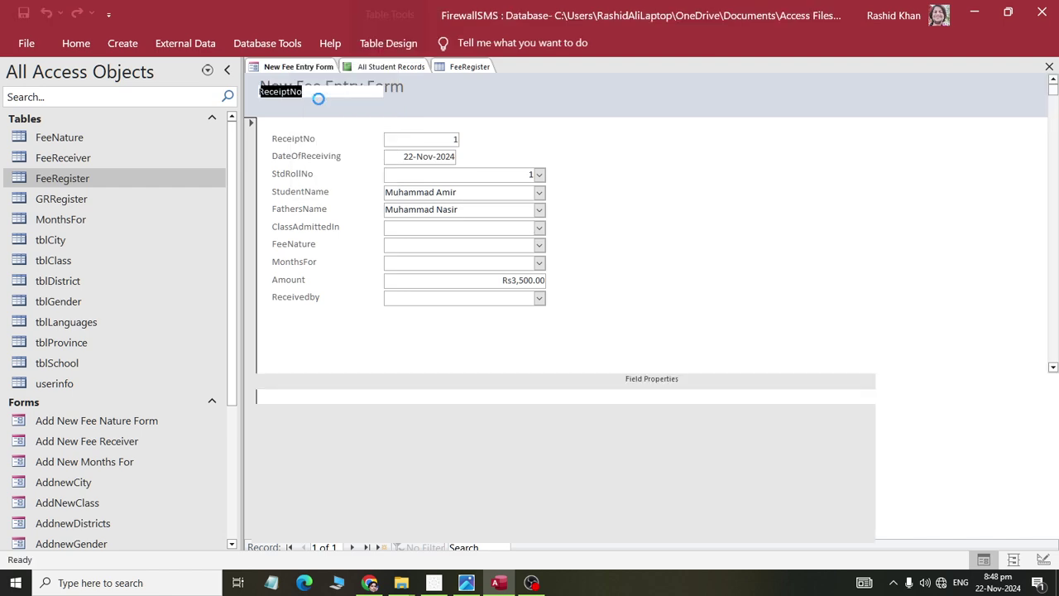
right_click(297, 68)
click(319, 101)
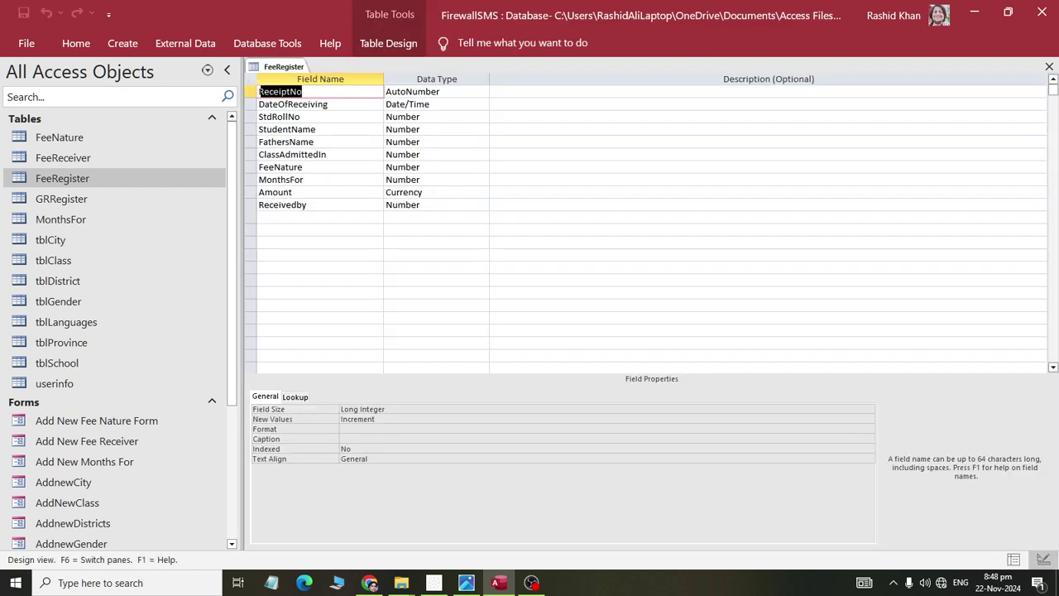
- Inspect ClassAdmittedIn's data type list without changing it, then select its field name
click(315, 153)
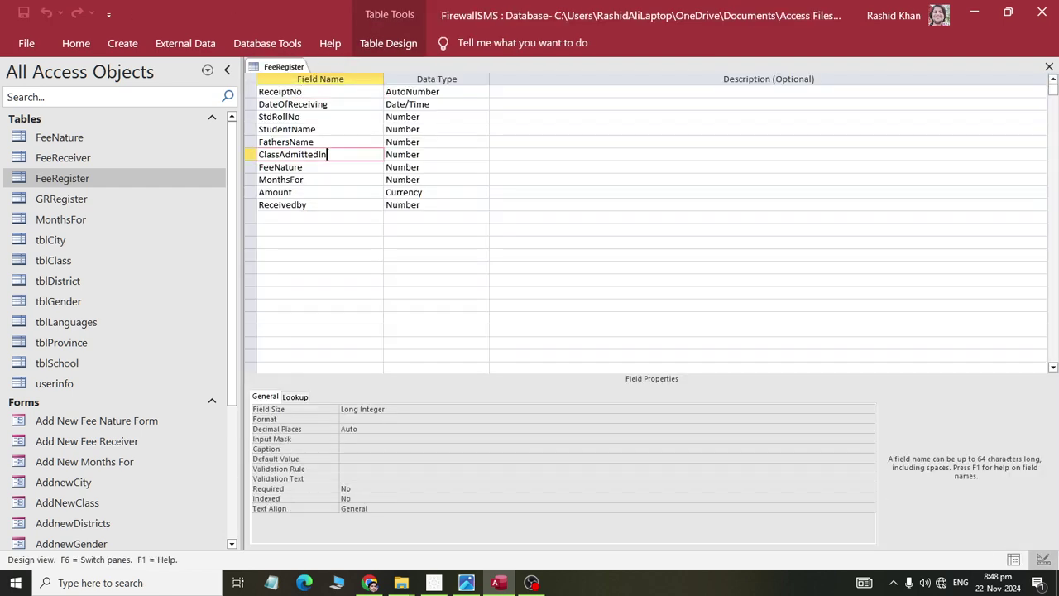
click(421, 153)
click(482, 155)
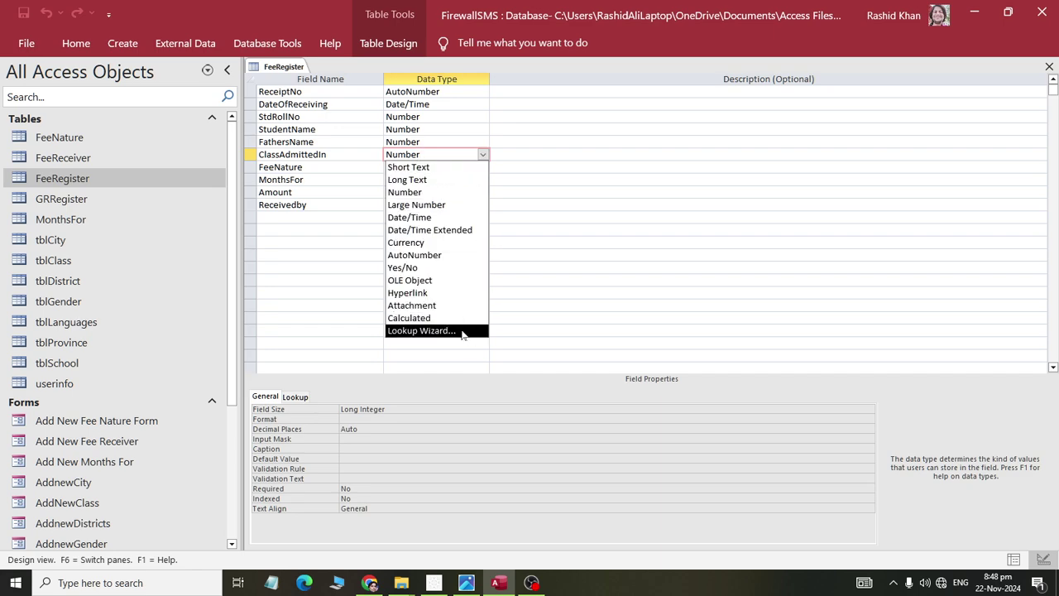
click(356, 166)
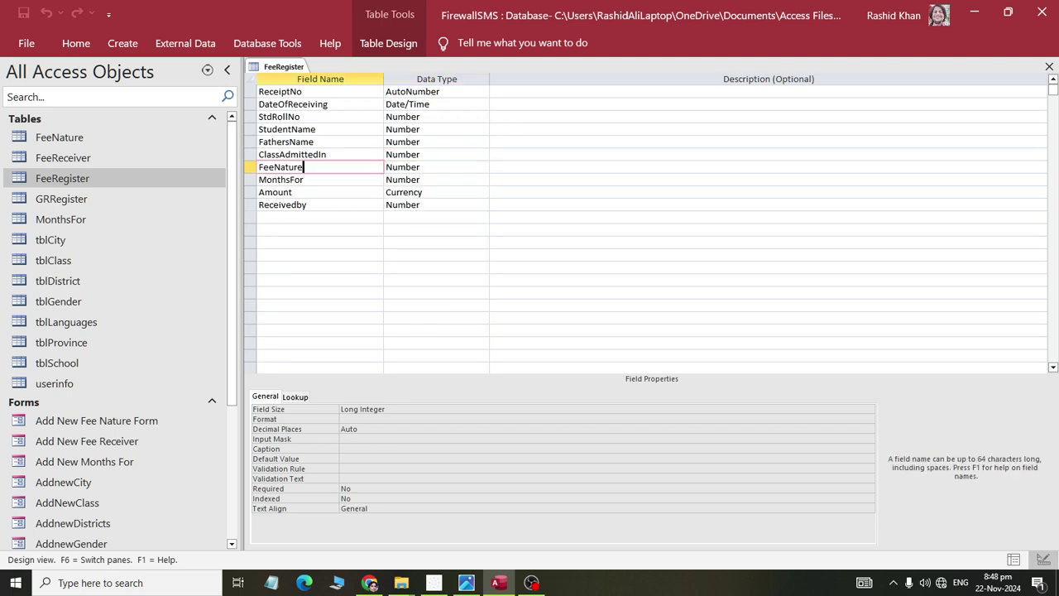
click(347, 154)
drag(327, 154, 256, 154)
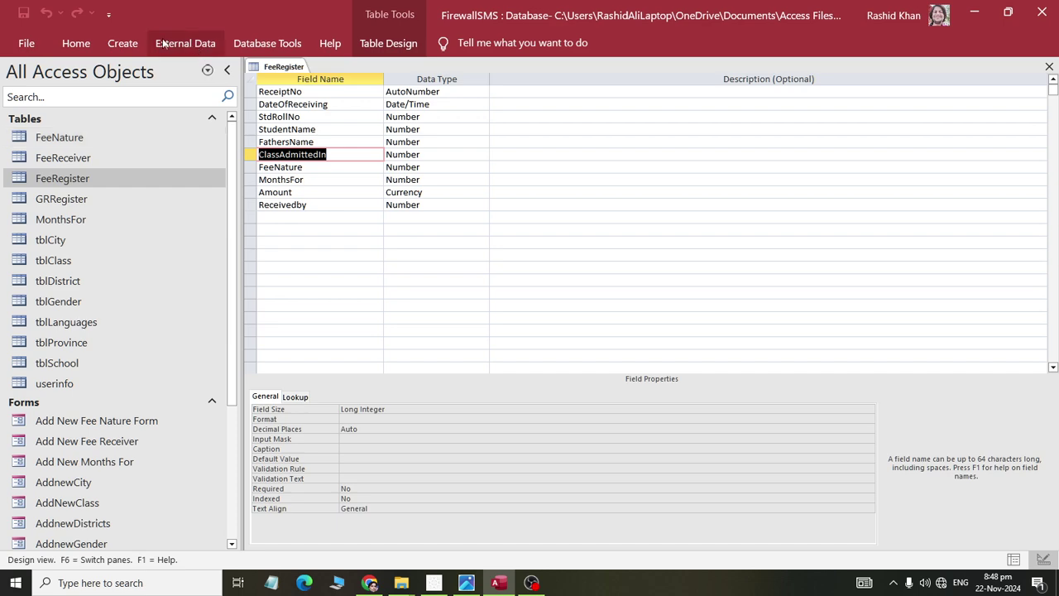
- Look through the Database Tools, External Data and Table Design ribbon commands
click(234, 53)
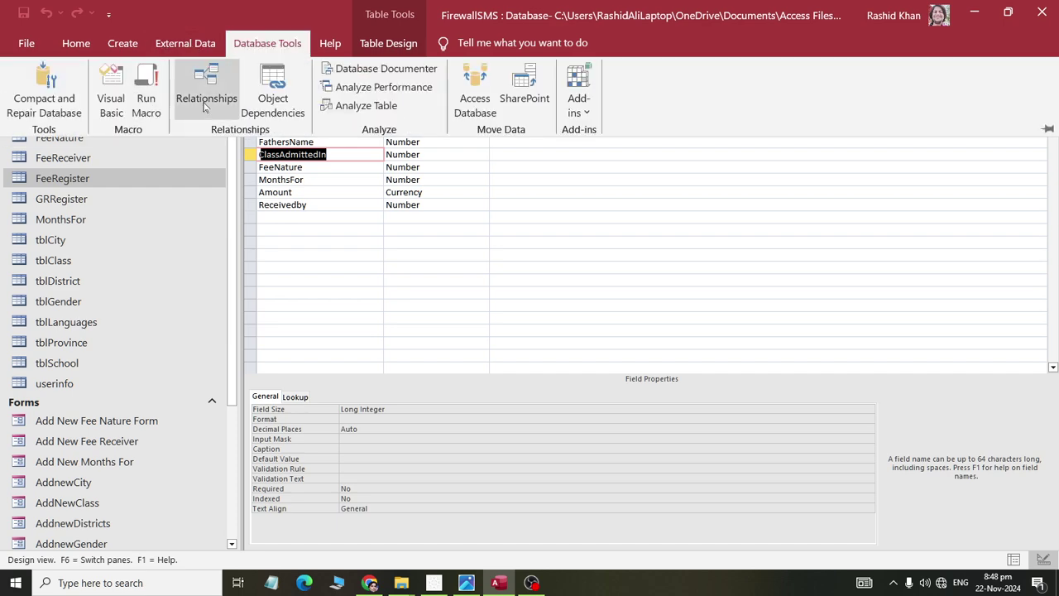
click(194, 45)
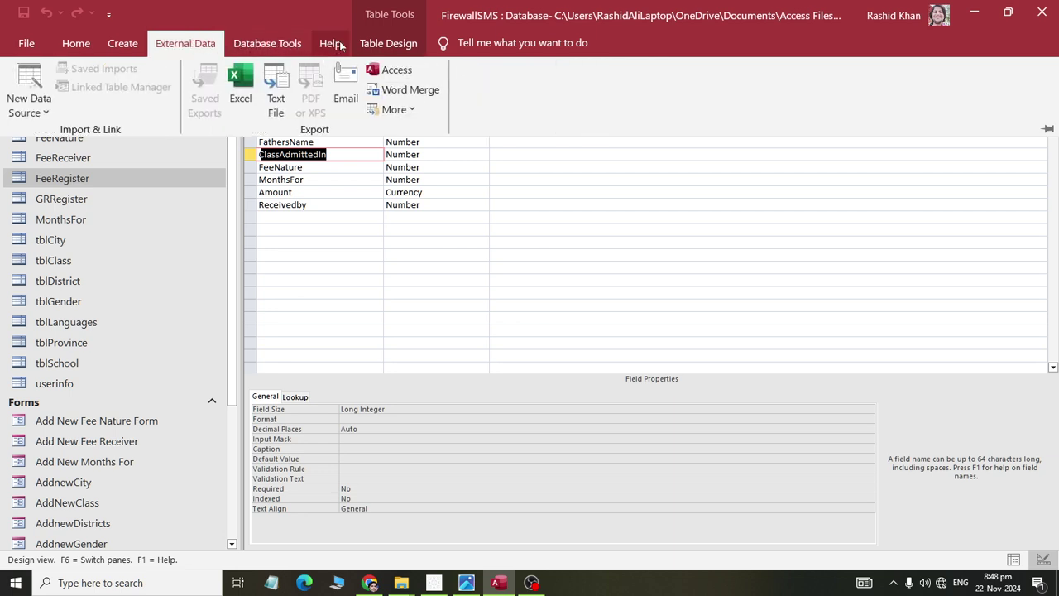
click(388, 43)
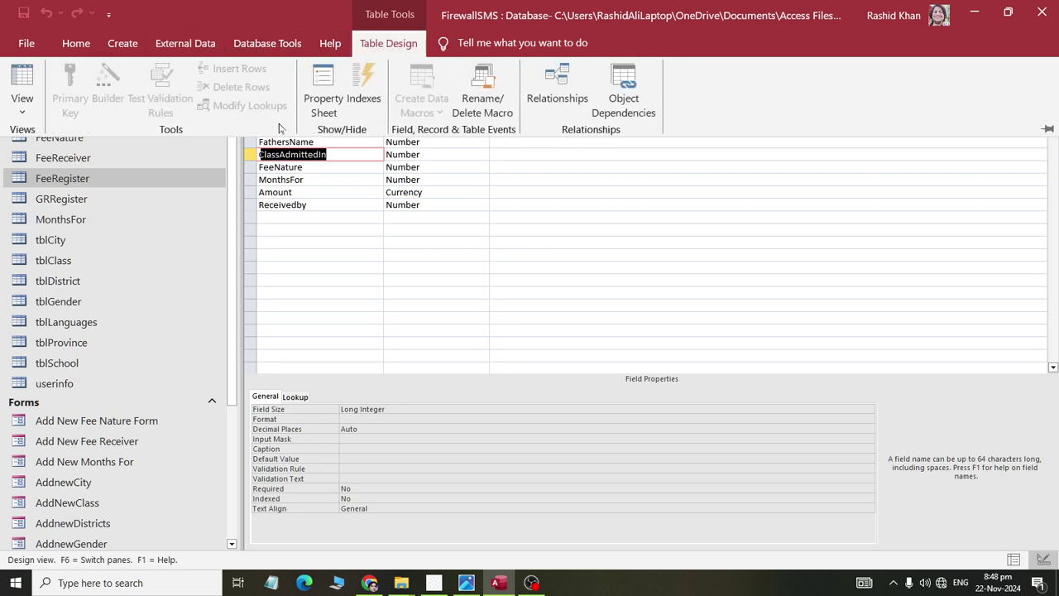
click(303, 166)
click(308, 154)
click(373, 46)
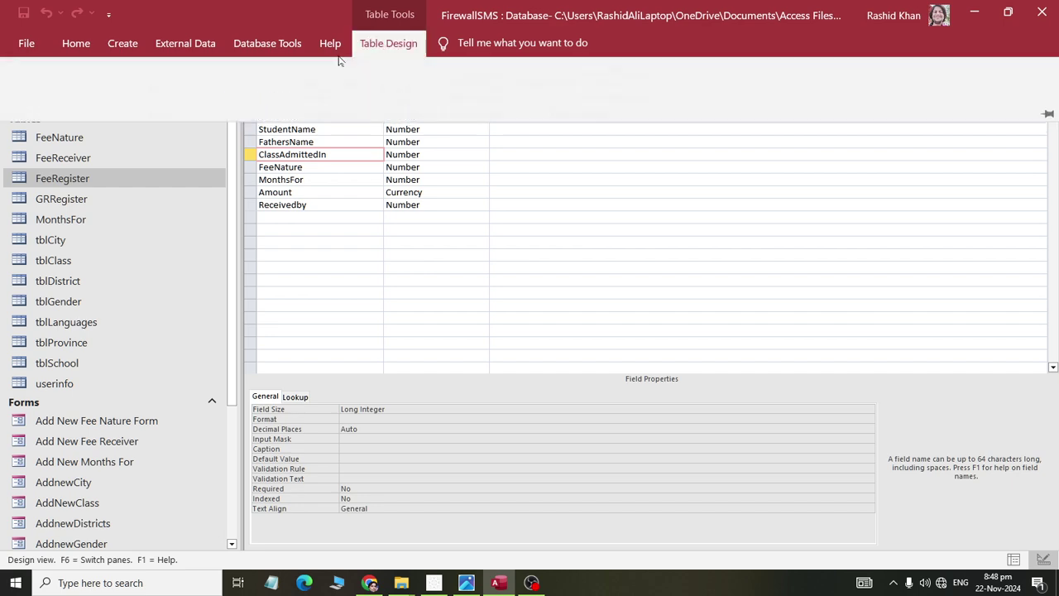
key(Escape)
- Reopen FeeRegister's design and try making ClassAdmittedIn a Lookup Wizard field, dismissing the relationship warning
right_click(302, 66)
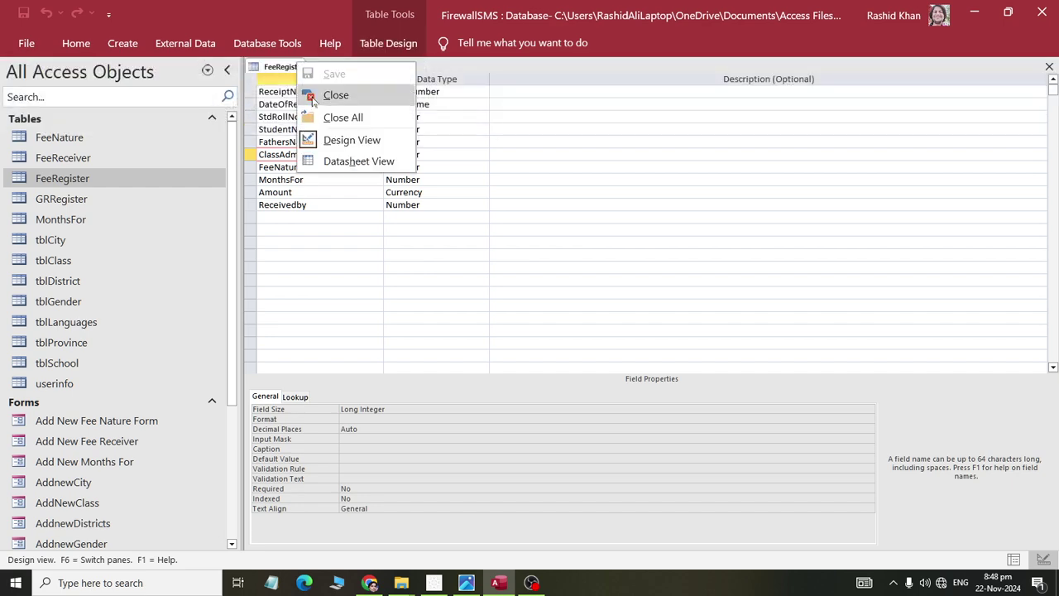
click(333, 94)
right_click(94, 181)
click(129, 213)
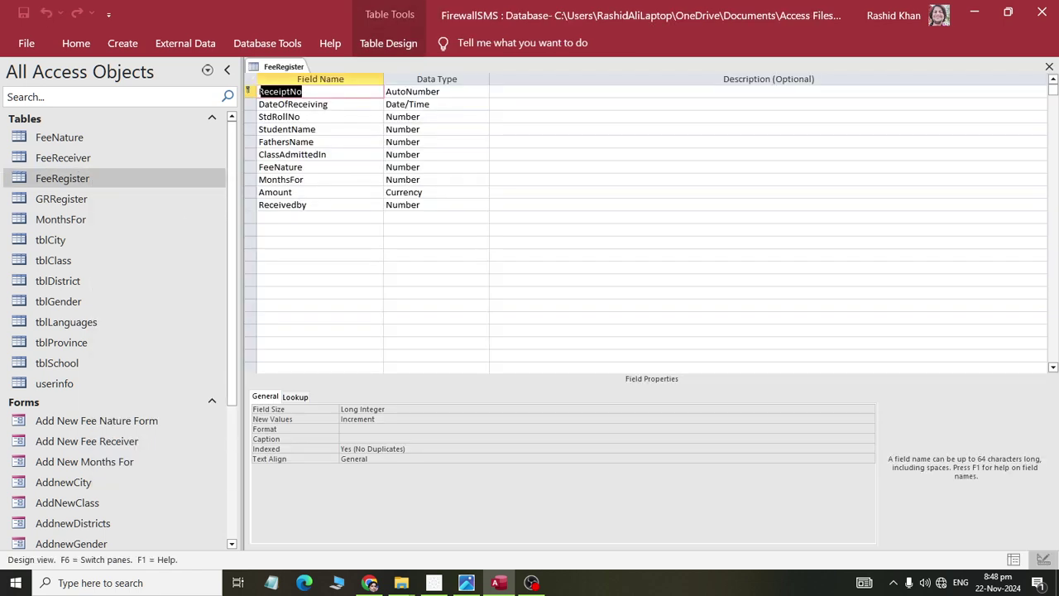
click(323, 154)
click(430, 141)
click(430, 154)
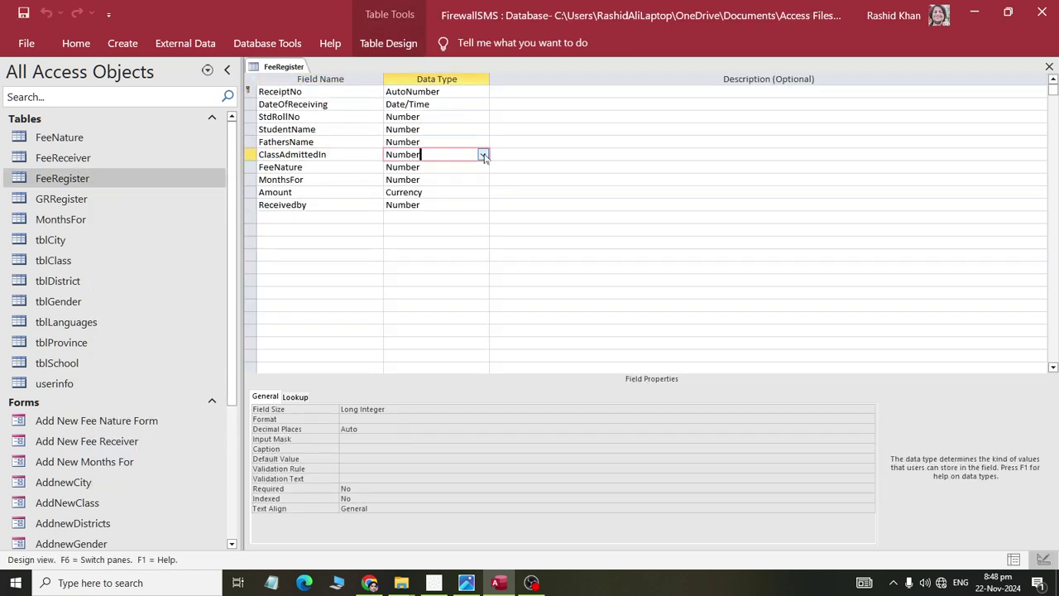
click(482, 153)
click(450, 330)
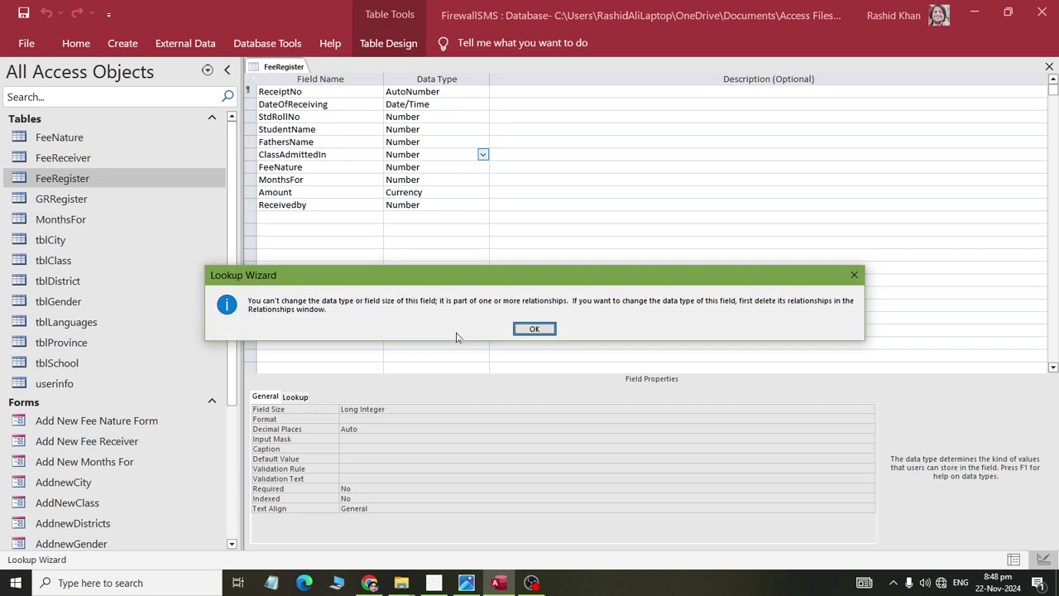
click(534, 328)
- Insert a blank field row above ClassAdmittedIn
click(326, 153)
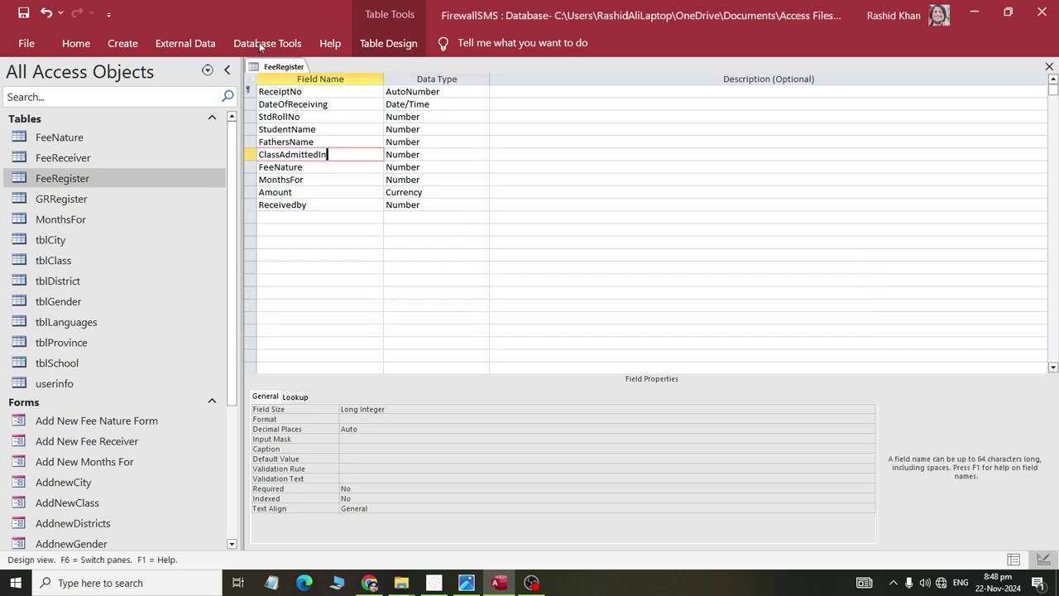
click(267, 43)
click(388, 43)
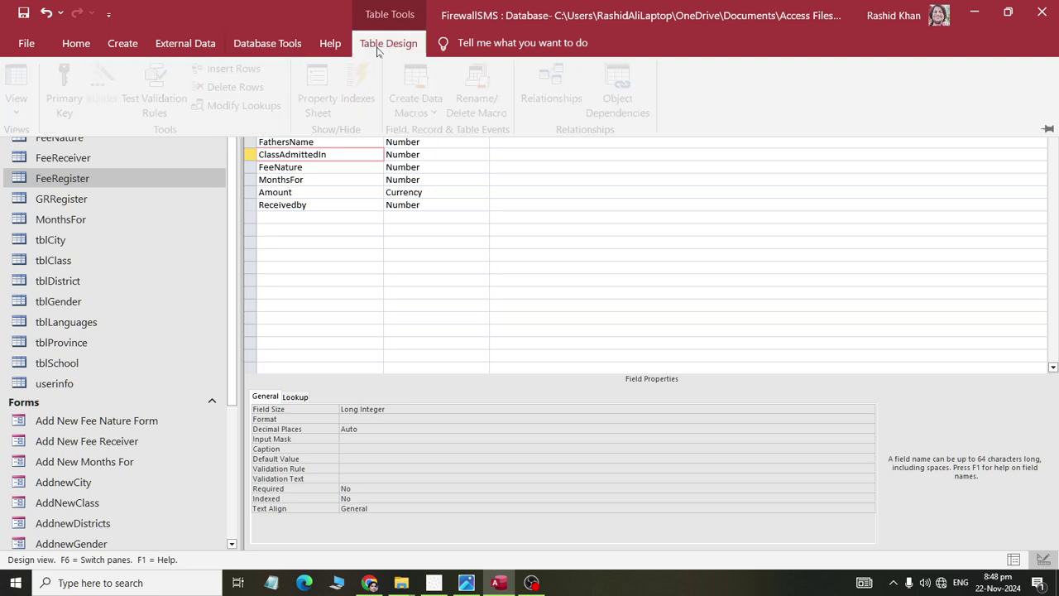
click(234, 69)
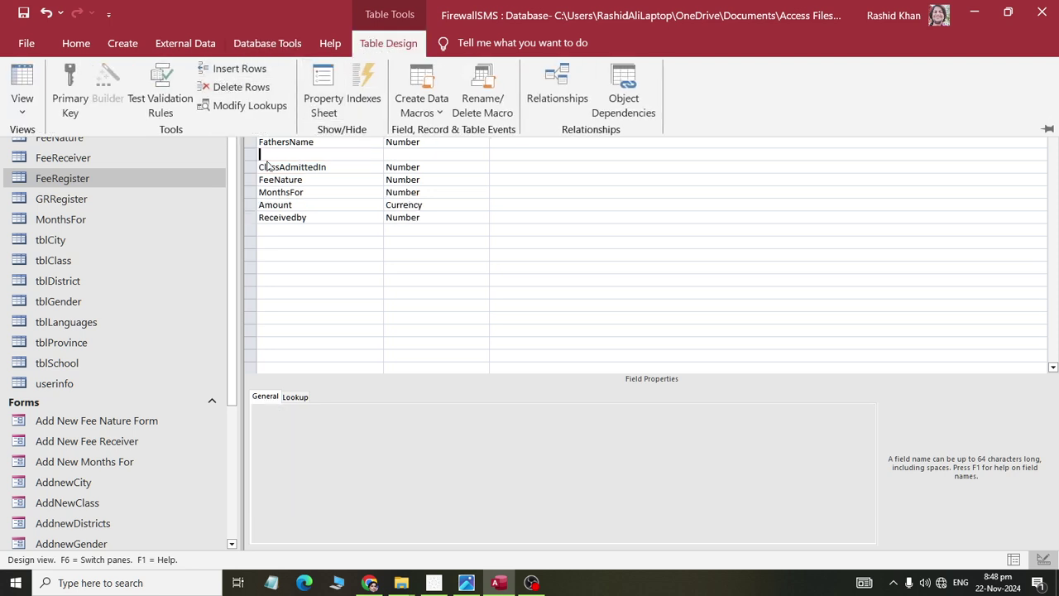
- Try deleting the ClassAdmittedIn row and dismiss the can't-delete message
click(315, 166)
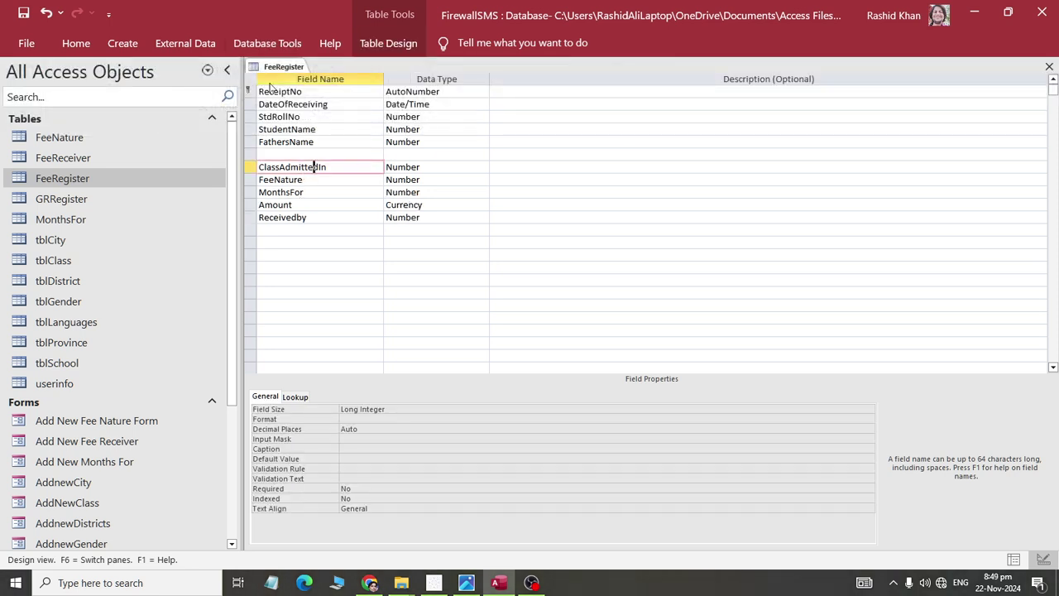
click(249, 166)
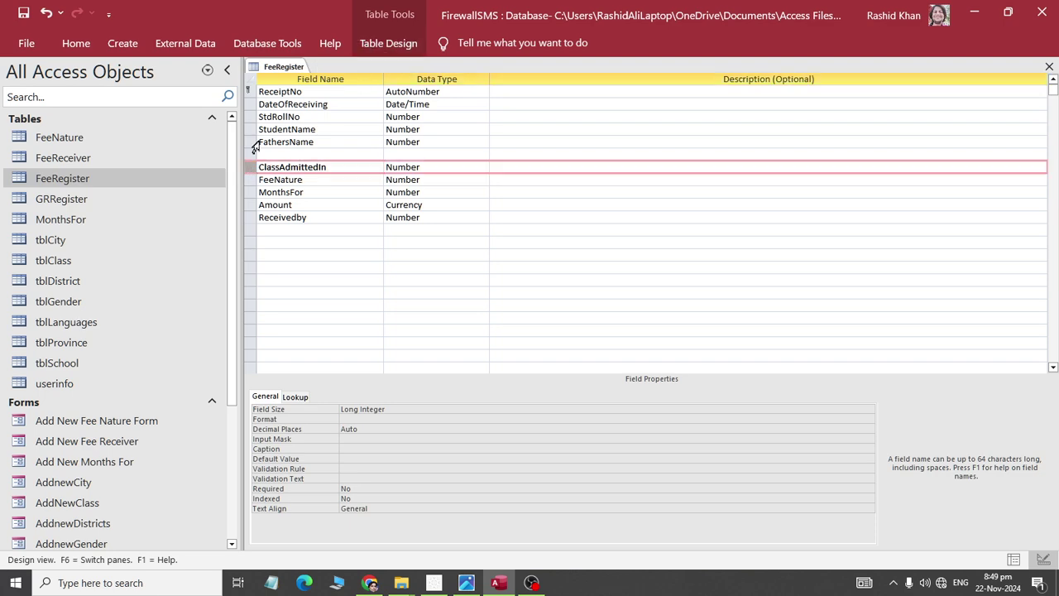
click(388, 43)
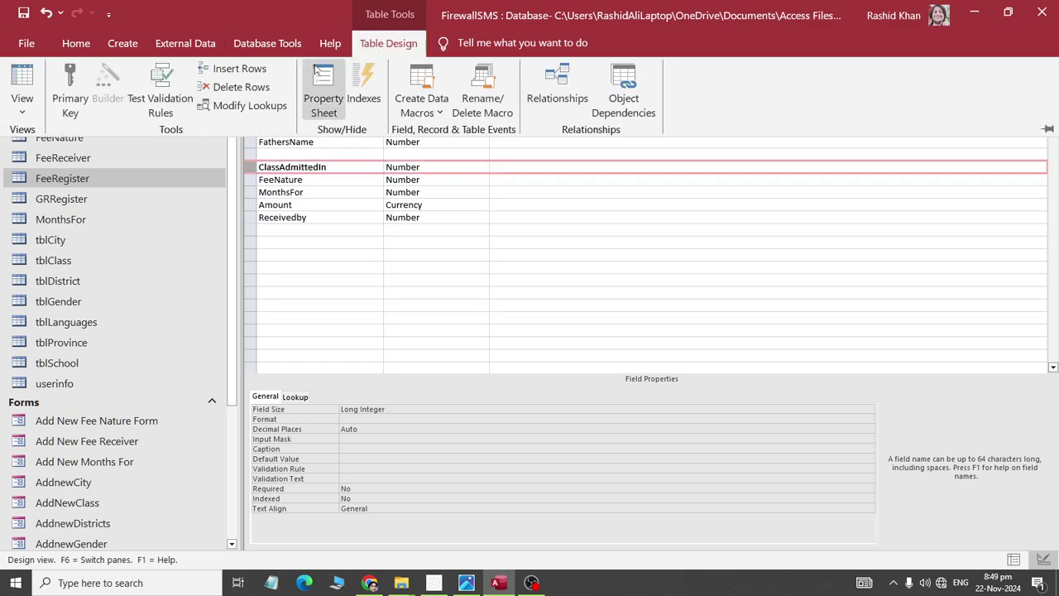
click(225, 89)
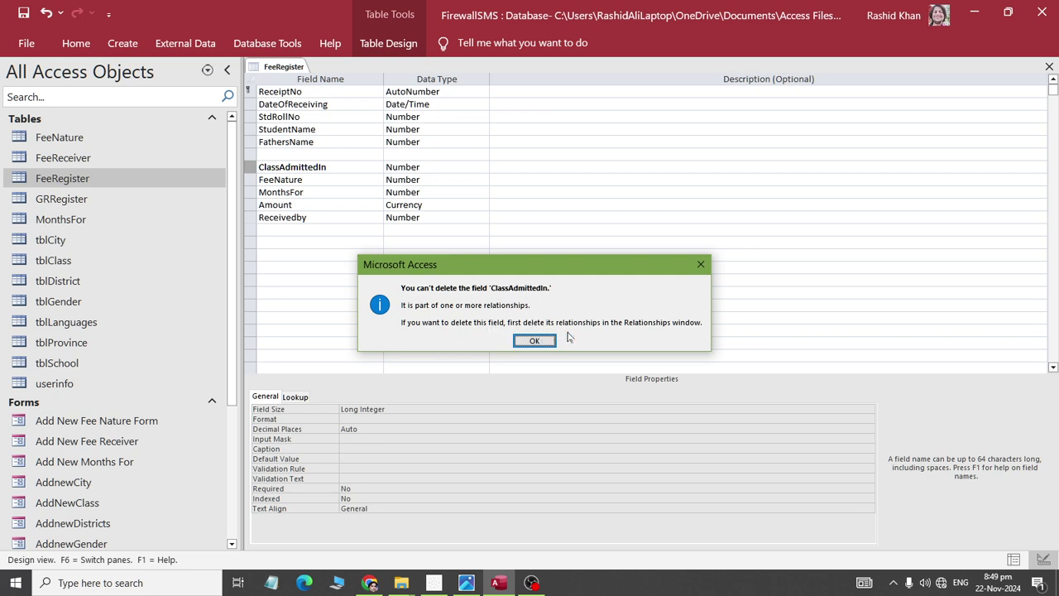
click(534, 340)
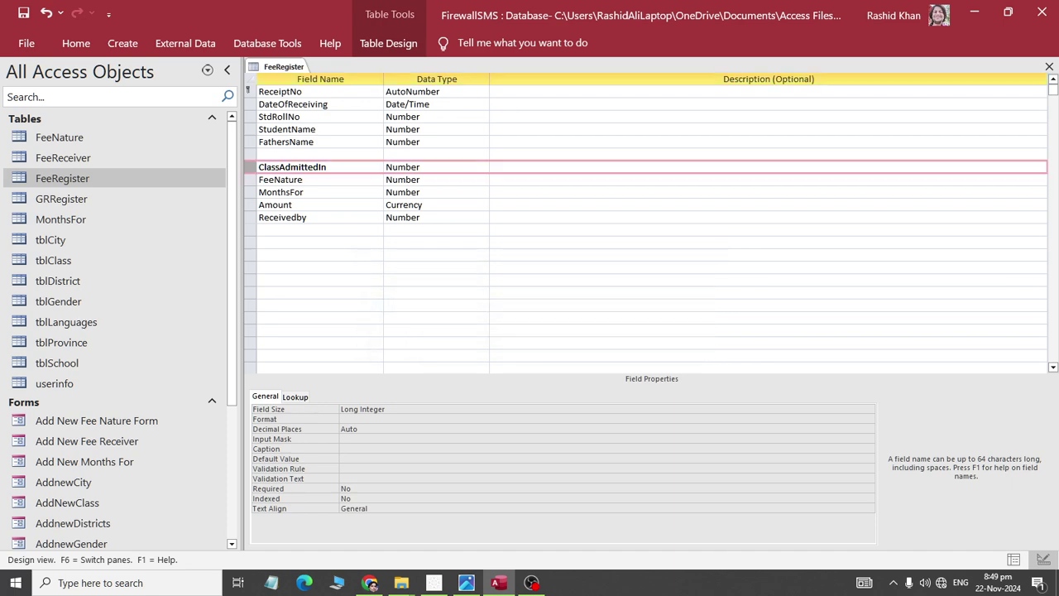
- Delete the empty row above ClassAdmittedIn
click(318, 154)
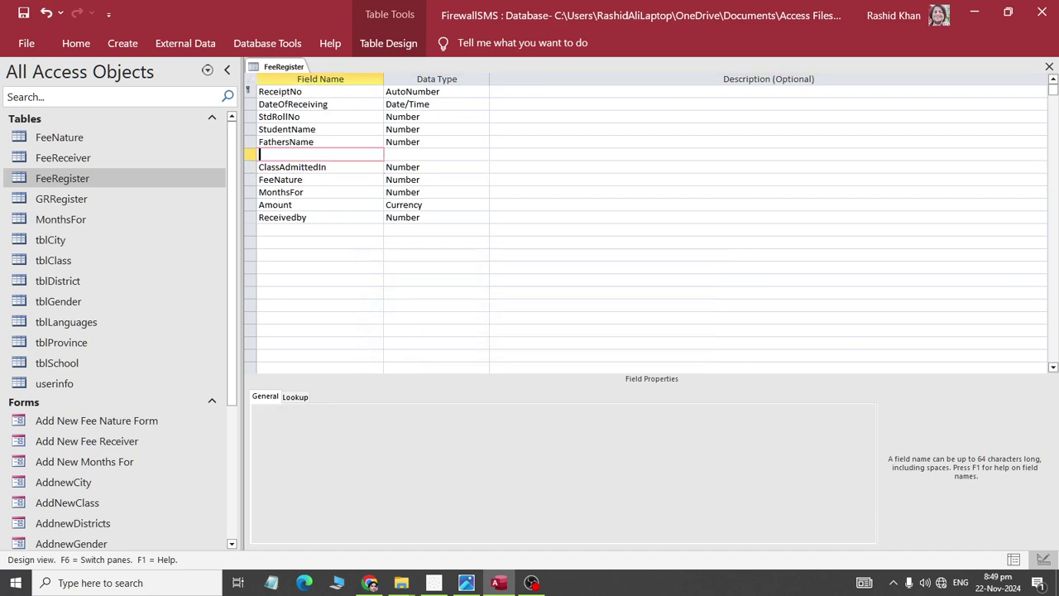
click(248, 154)
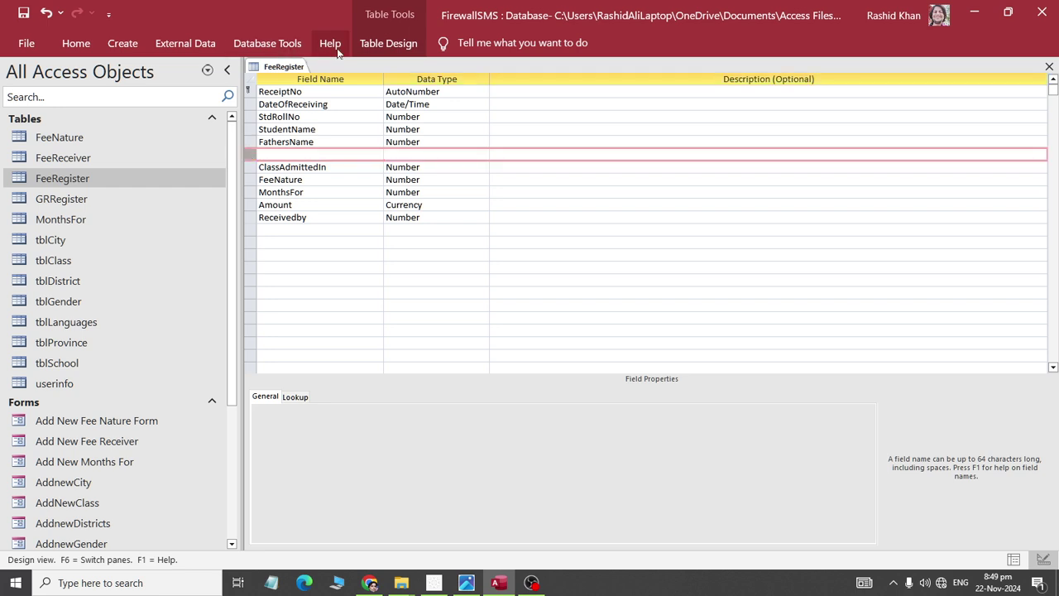
click(388, 43)
click(242, 87)
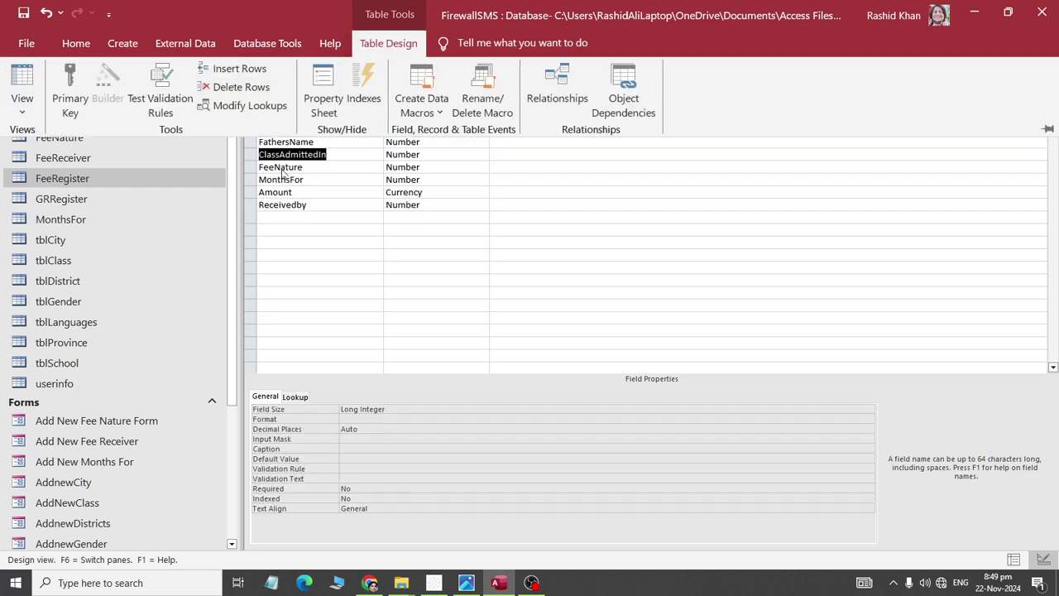
- Save and close the FeeRegister table design
click(25, 15)
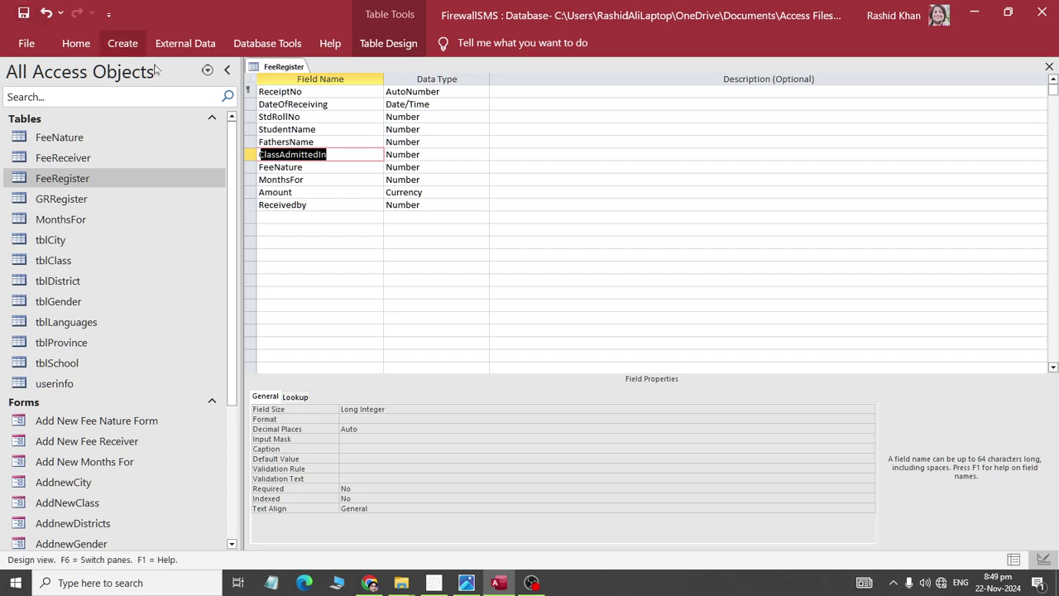
right_click(268, 68)
click(282, 101)
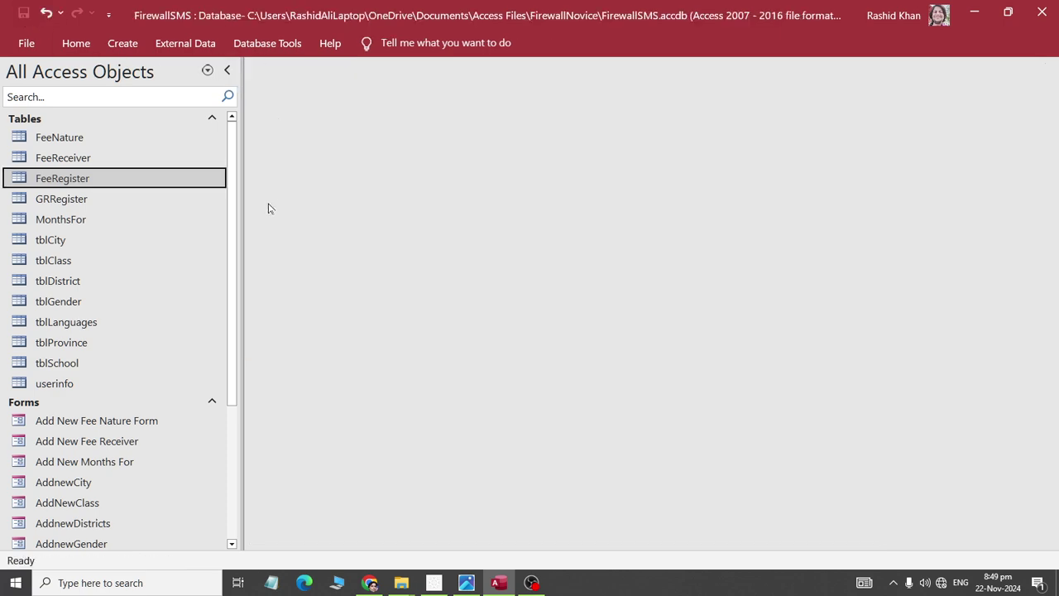
- Open the Relationships diagram from Database Tools
drag(233, 248, 242, 442)
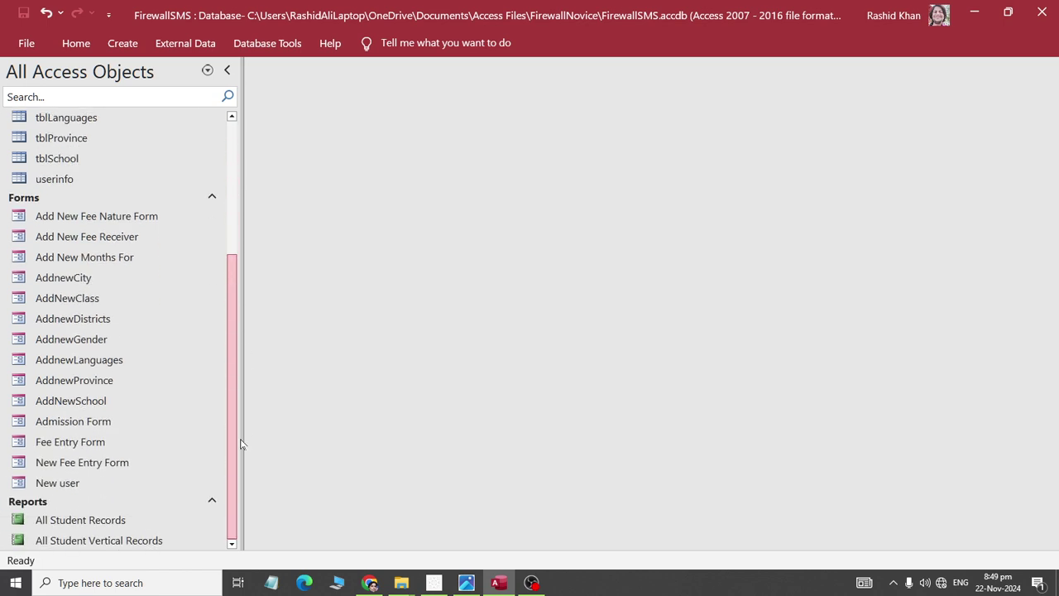
click(257, 43)
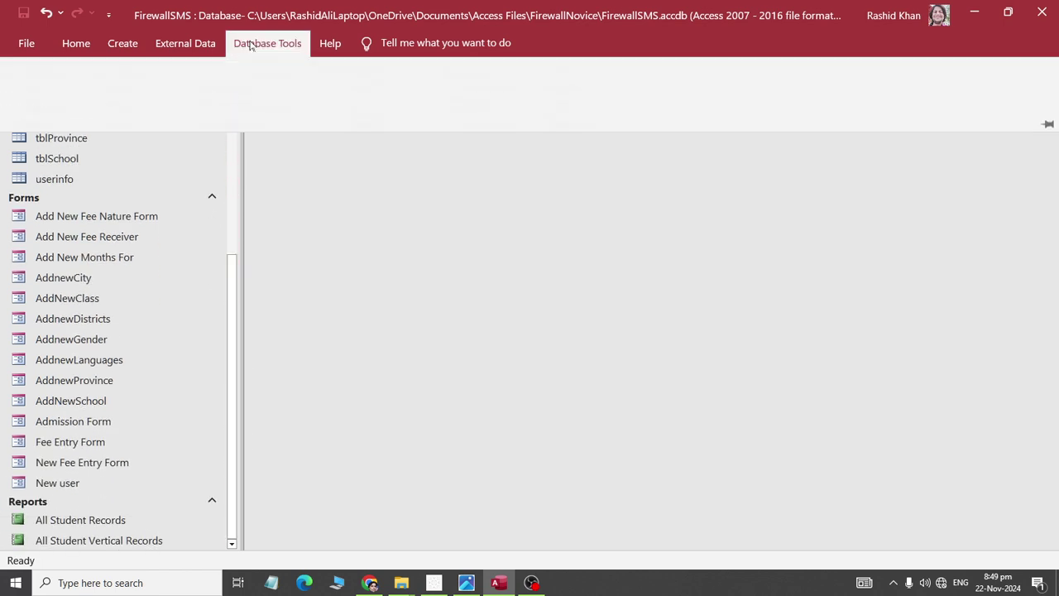
click(207, 91)
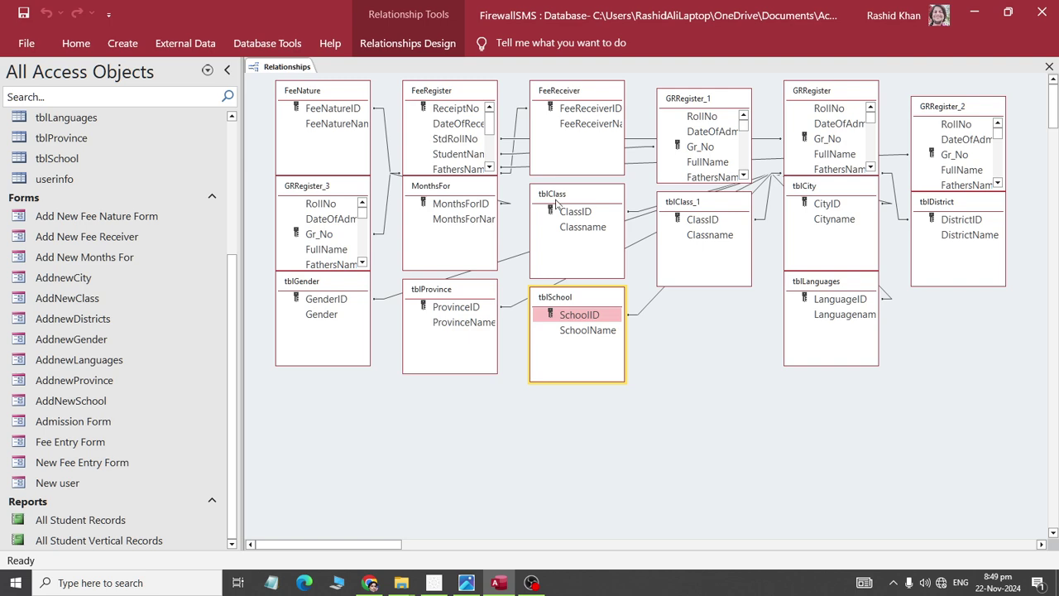
- Move the FeeRegister field list lower left and enlarge it to show every field
drag(438, 93, 375, 428)
drag(435, 508, 468, 537)
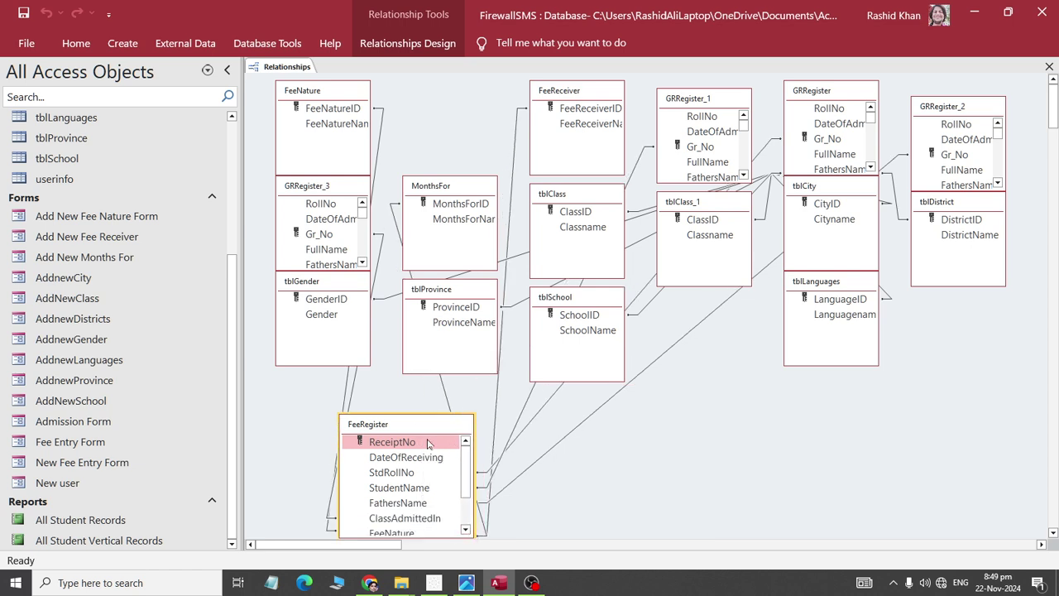
drag(413, 424, 389, 358)
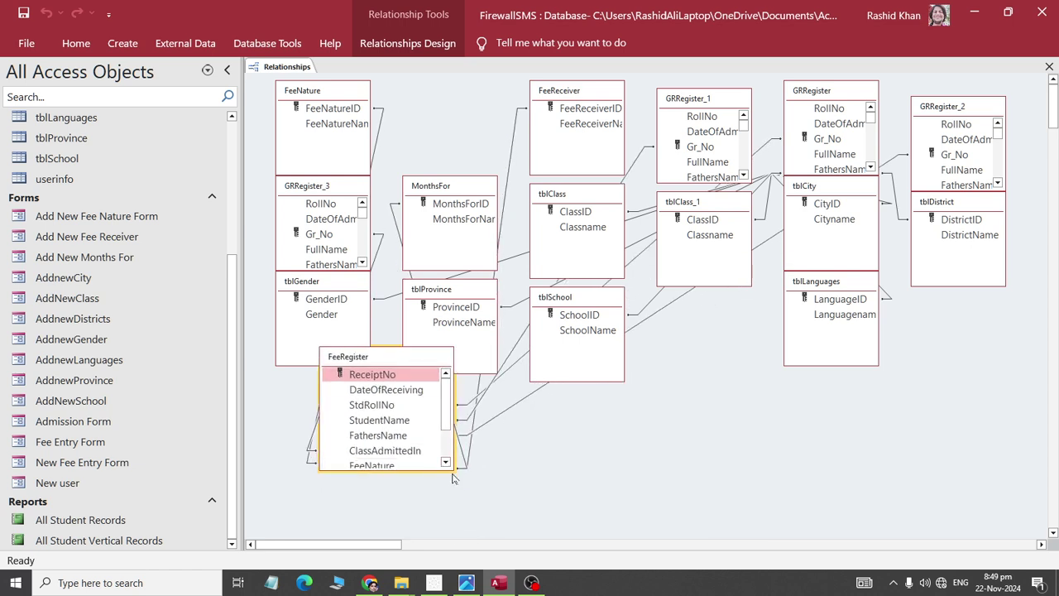
drag(452, 476, 469, 531)
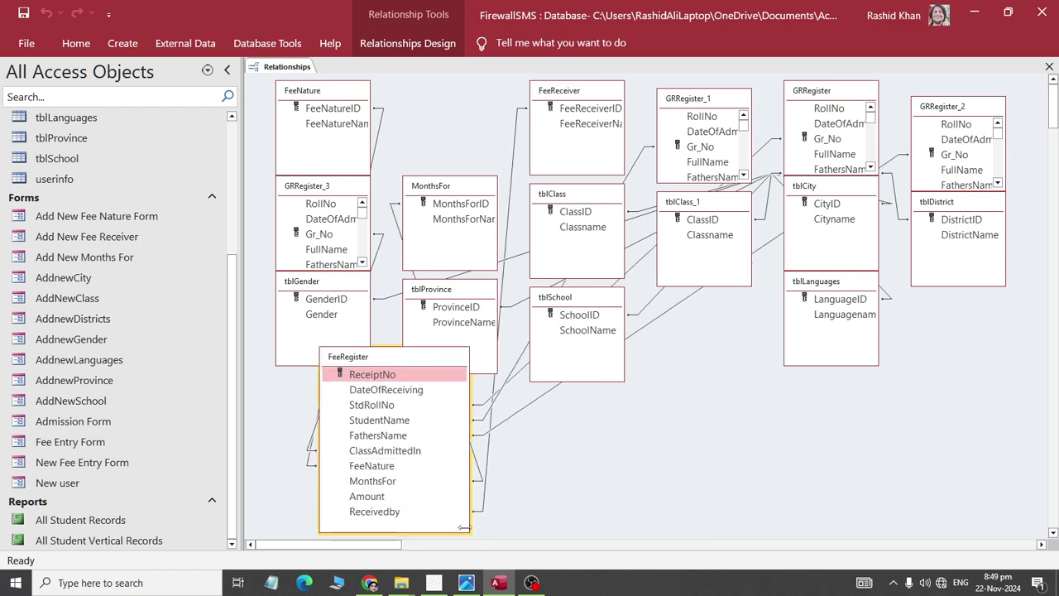
click(404, 451)
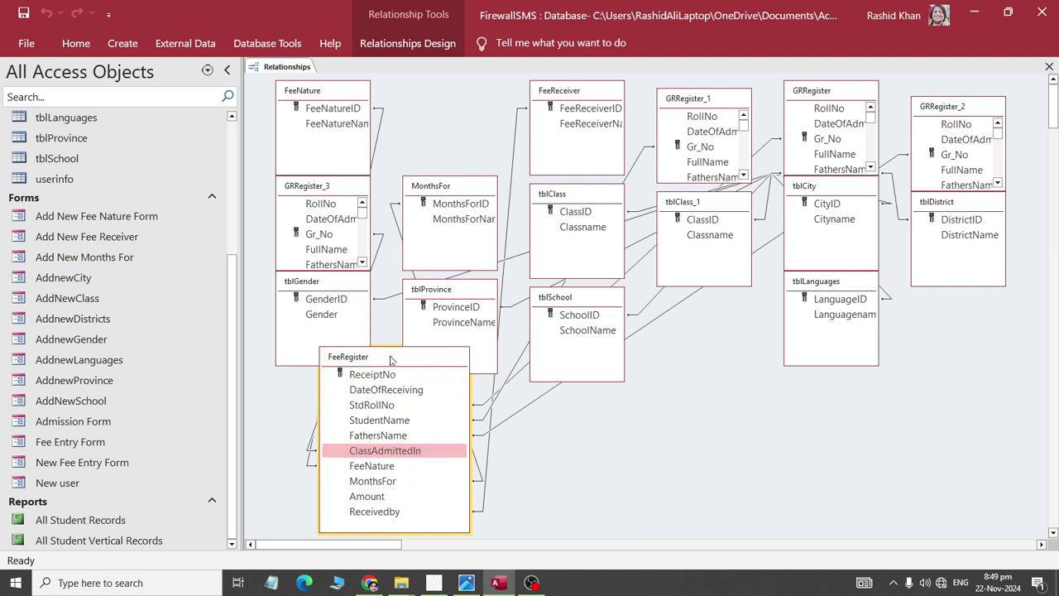
drag(393, 359, 350, 359)
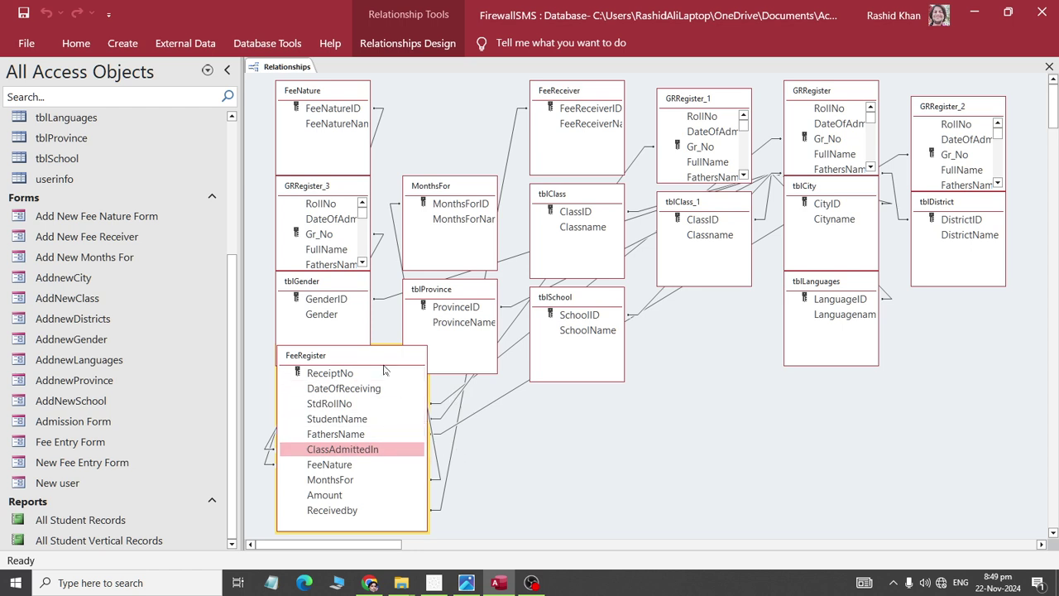
drag(384, 364, 440, 351)
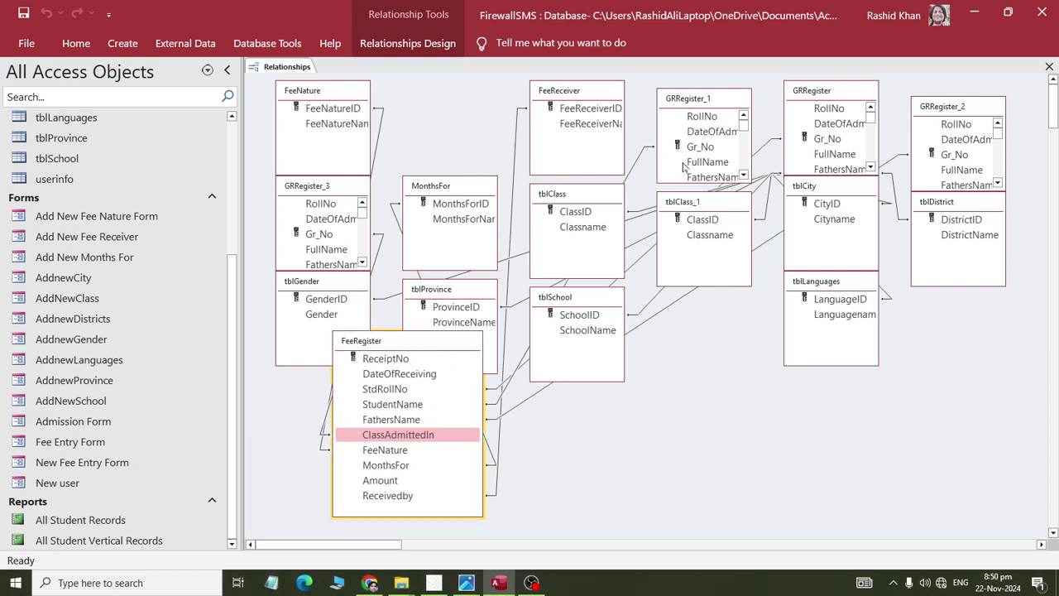
- Move GRRegister toward the bottom centre and enlarge it to show ClassInwhichAdmitted
drag(830, 92, 718, 398)
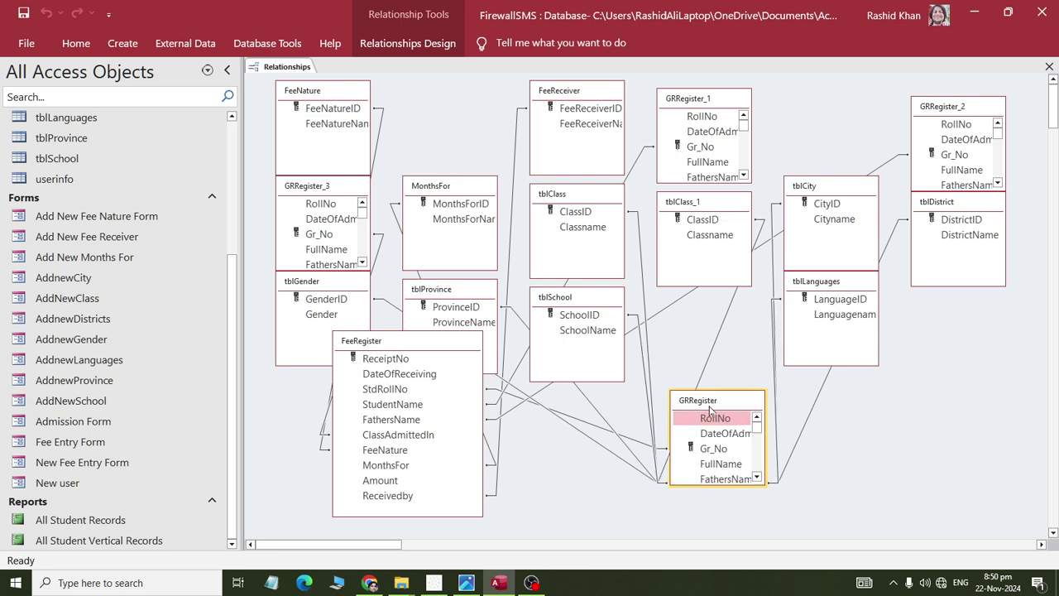
drag(767, 484, 894, 533)
drag(748, 407, 674, 319)
drag(860, 530, 900, 533)
click(777, 472)
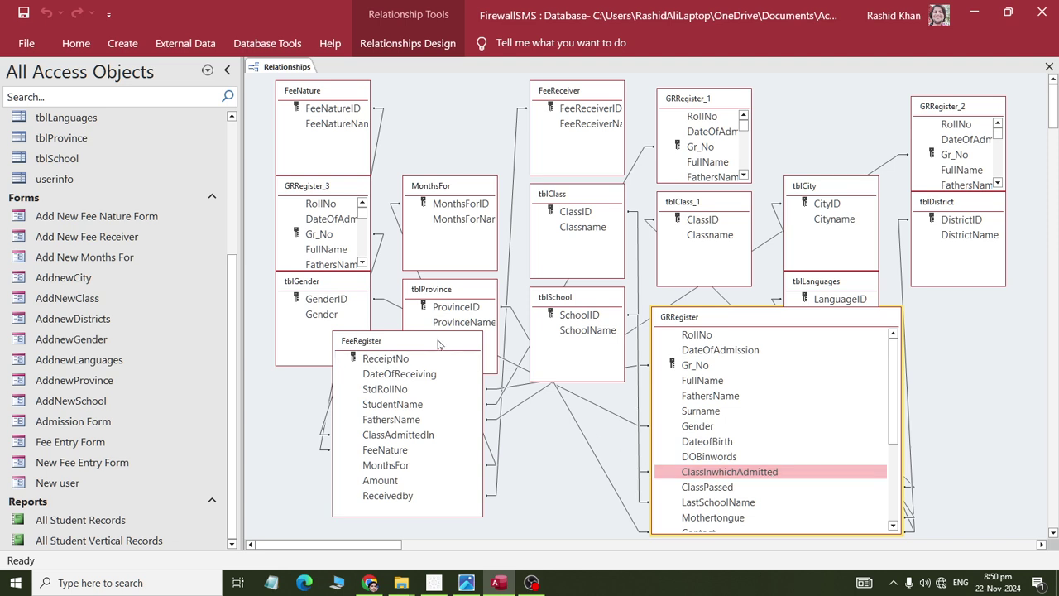
- Reposition both tables, then drag ClassInwhichAdmitted onto FeeRegister's ClassAdmittedIn
drag(426, 346, 368, 361)
click(347, 468)
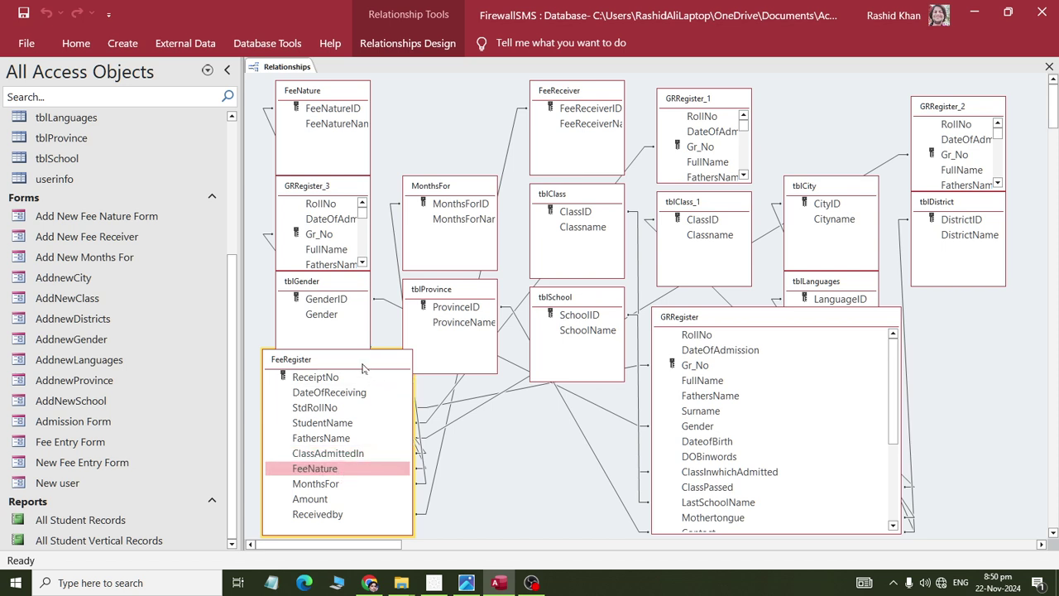
drag(360, 359, 316, 295)
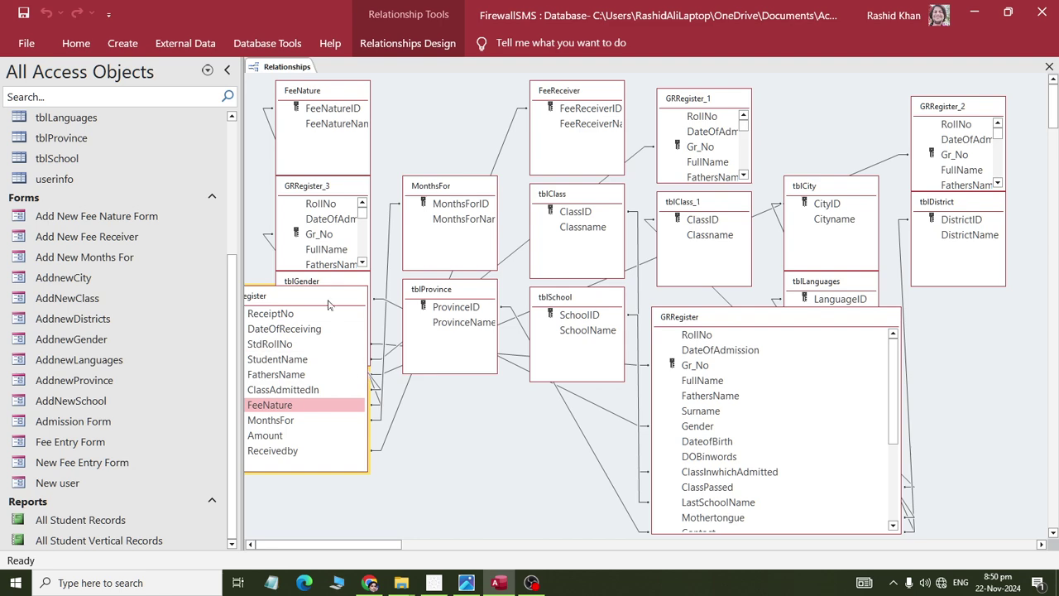
drag(327, 296, 407, 375)
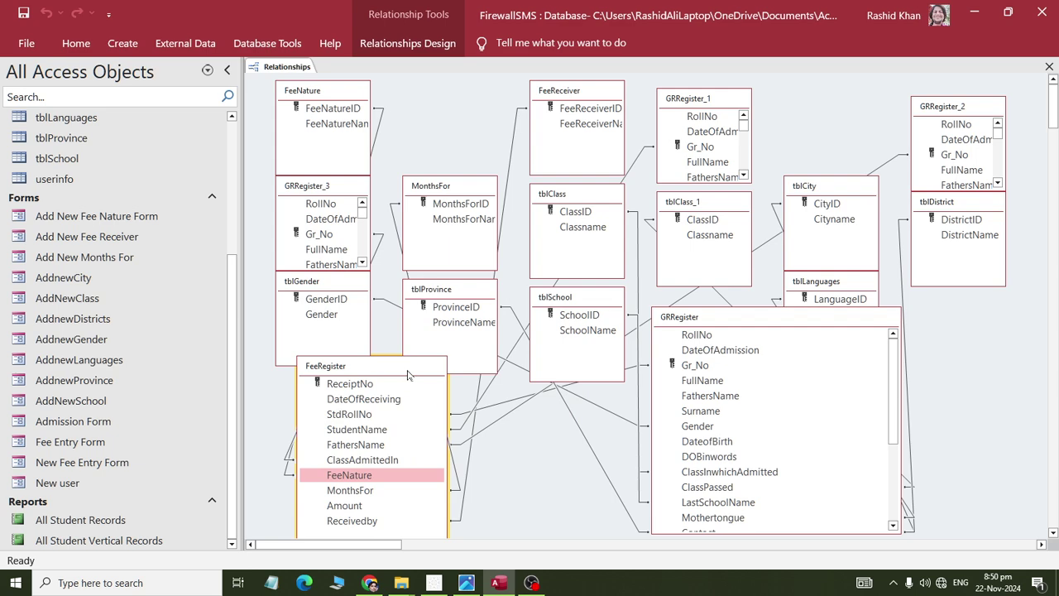
drag(693, 319, 907, 270)
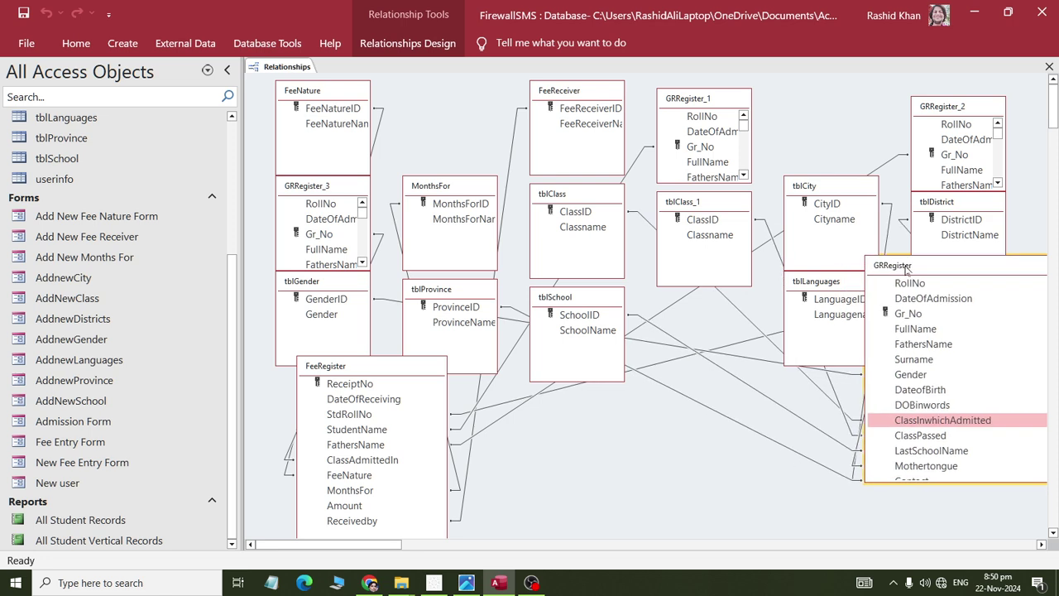
click(888, 425)
drag(887, 428, 378, 460)
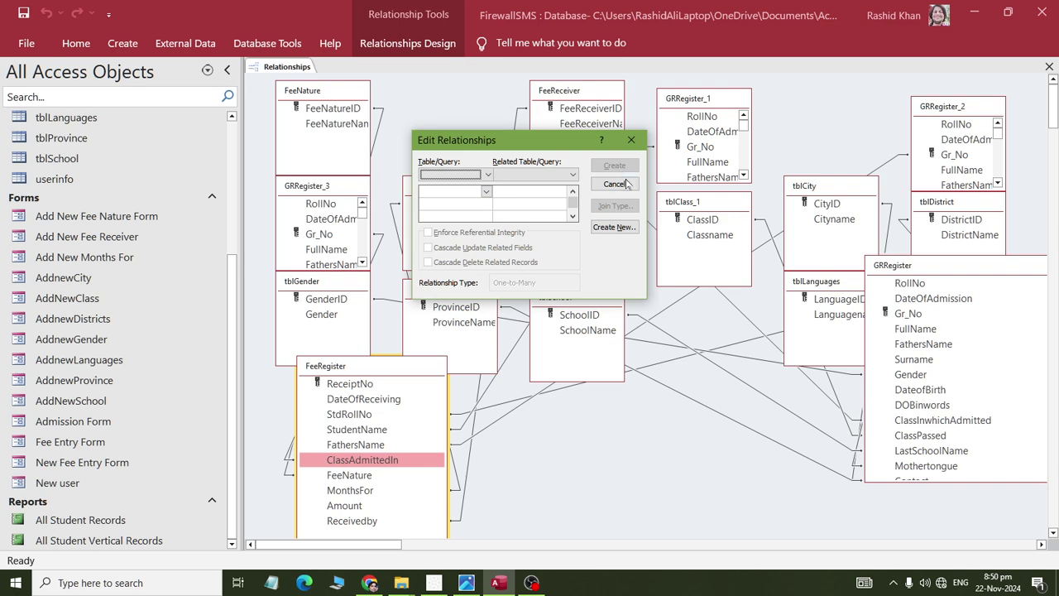
- Cancel the Edit Relationships dialog twice and shift FeeRegister up and left
click(614, 184)
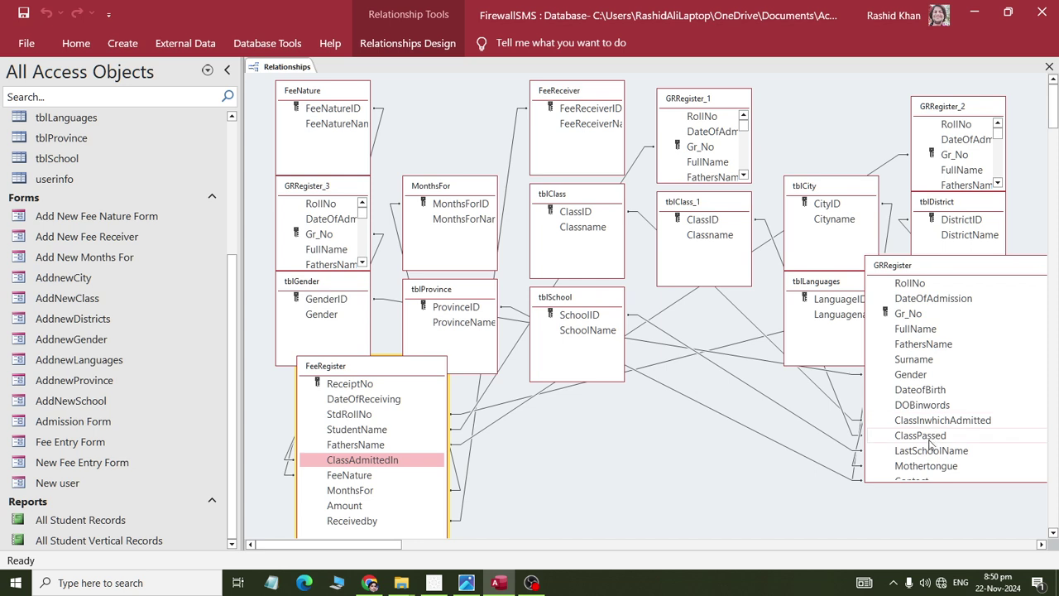
drag(945, 422, 946, 421)
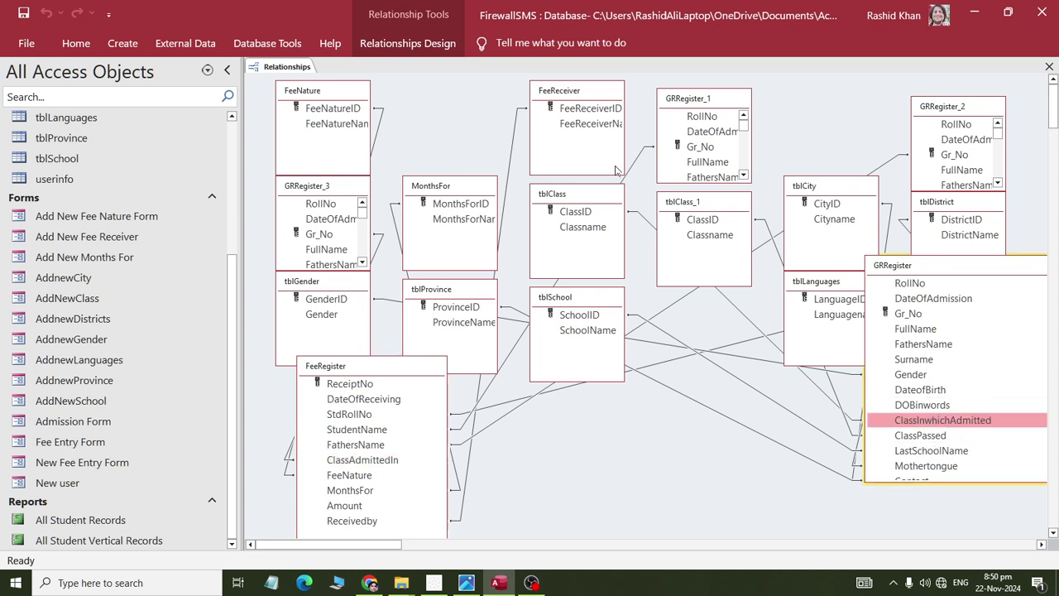
click(614, 182)
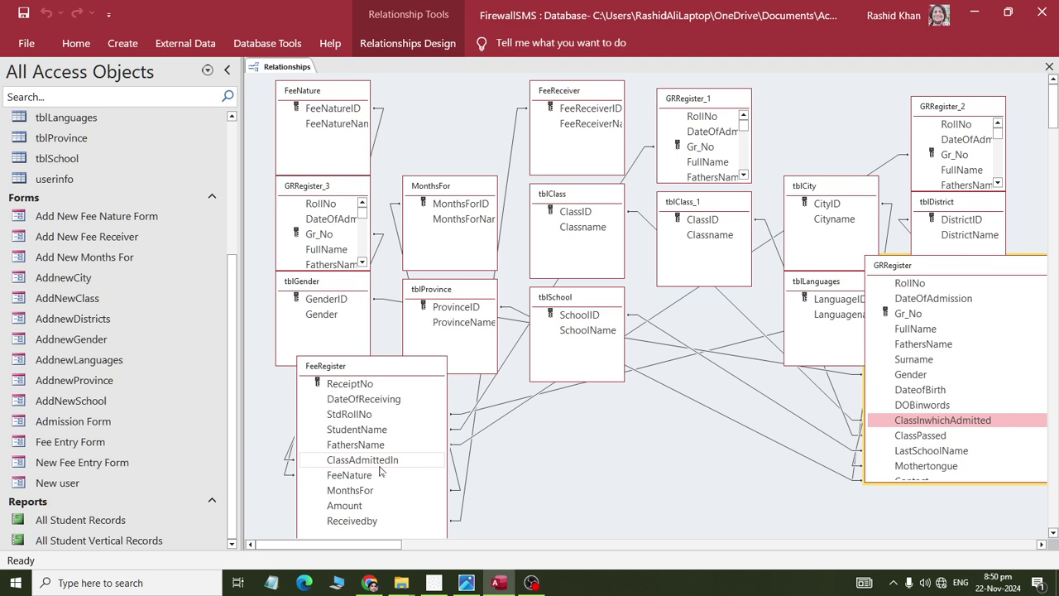
drag(414, 372, 363, 313)
- Collapse the Navigation Pane and reposition MonthsFor, tblProvince and tblSchool
click(227, 70)
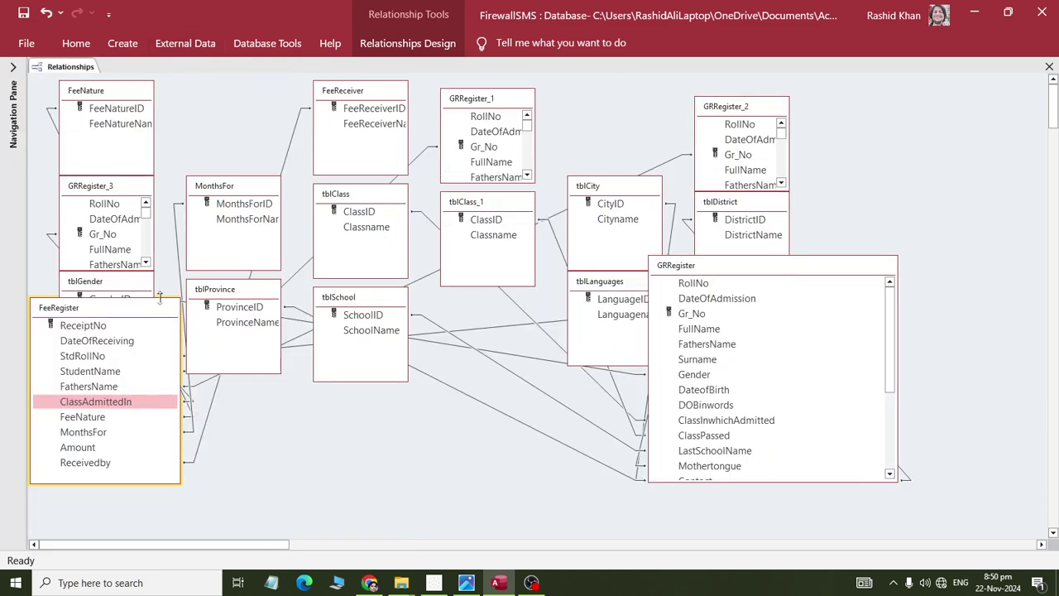
click(237, 189)
drag(237, 189, 396, 432)
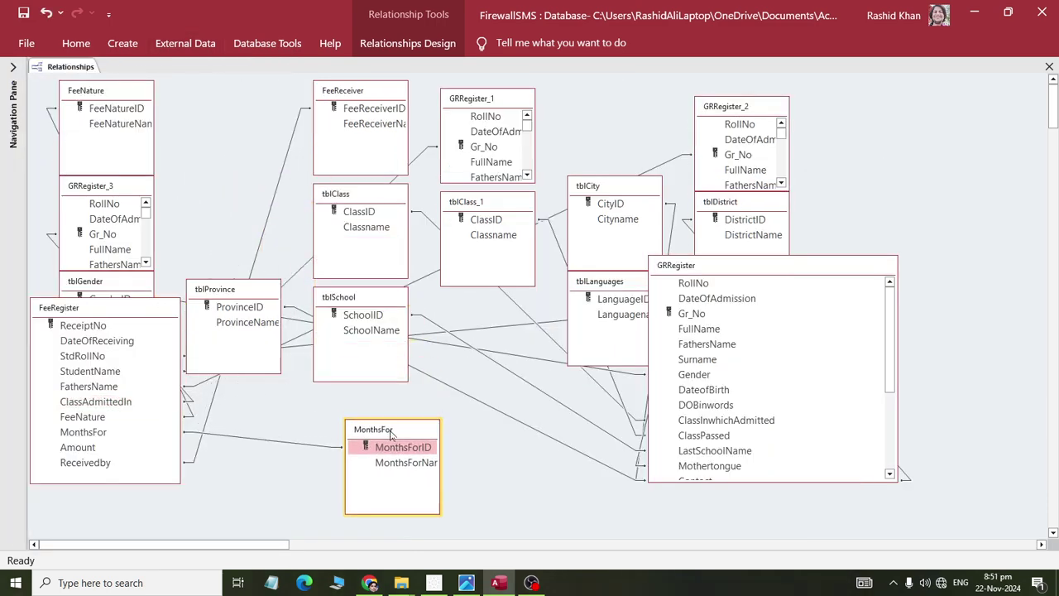
drag(248, 289, 565, 479)
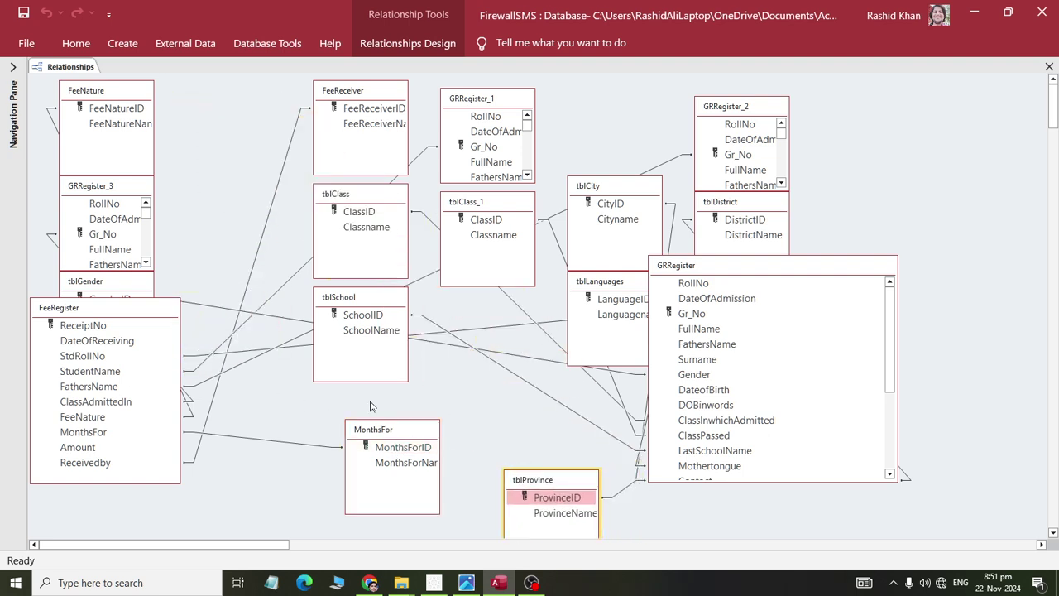
drag(339, 297, 387, 323)
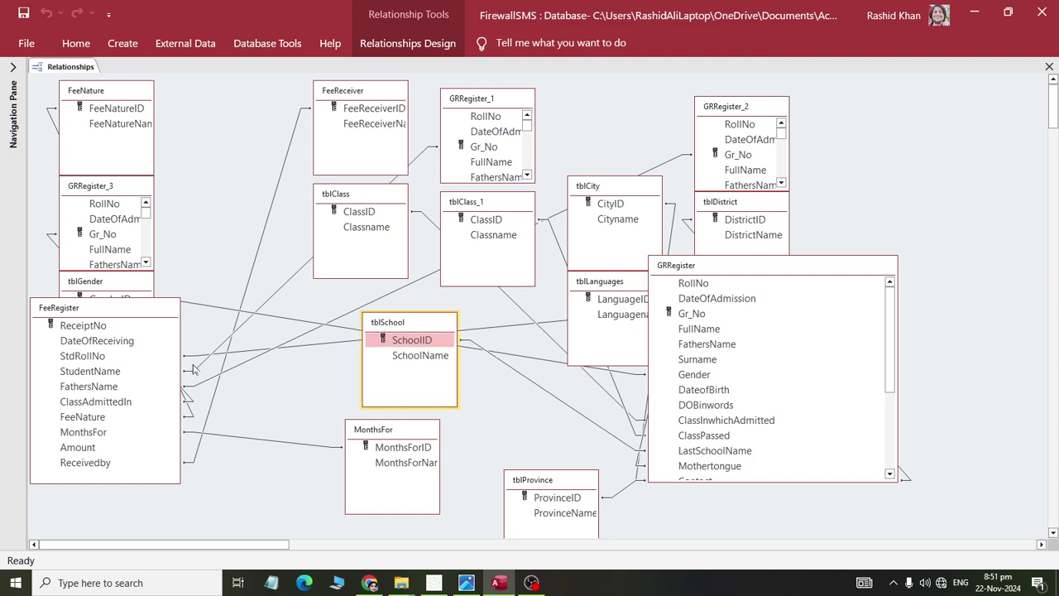
- Move GRRegister_3 beside GRRegister_2 and select the FeeRegister–tblSchool relationship line
click(97, 403)
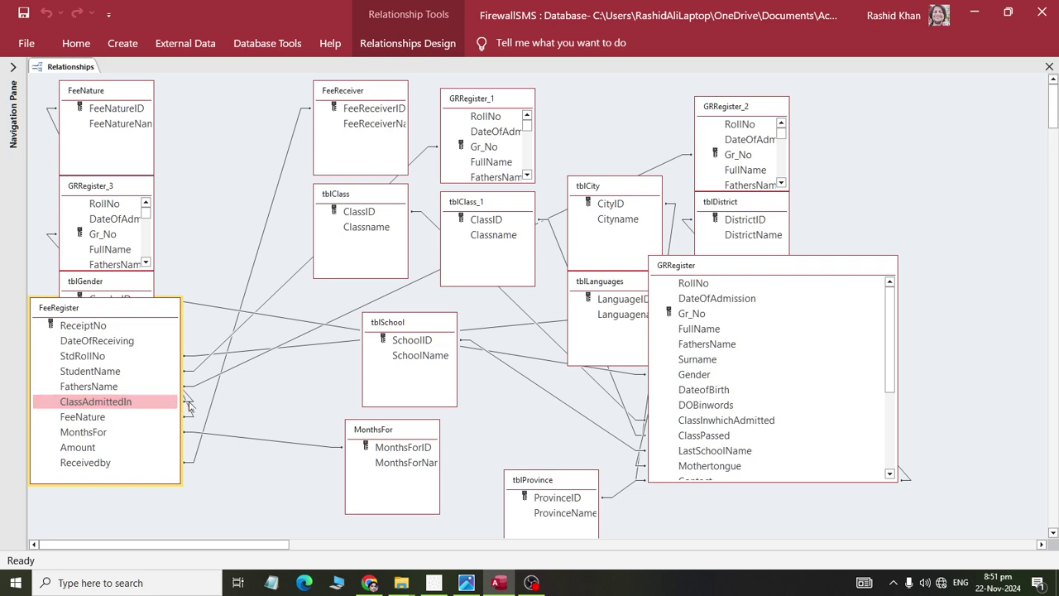
click(188, 406)
click(189, 404)
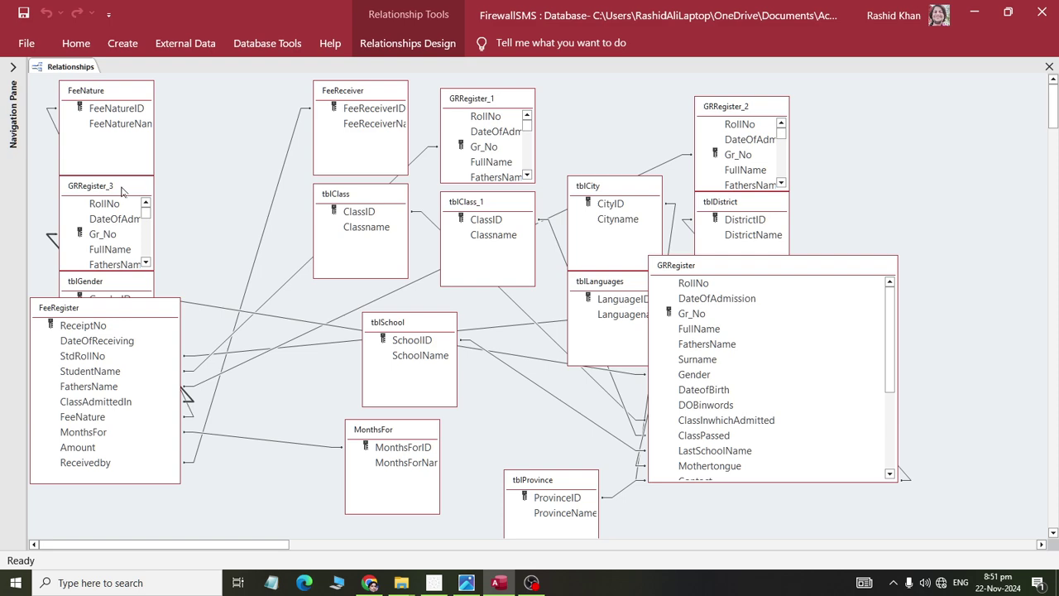
drag(121, 190, 937, 283)
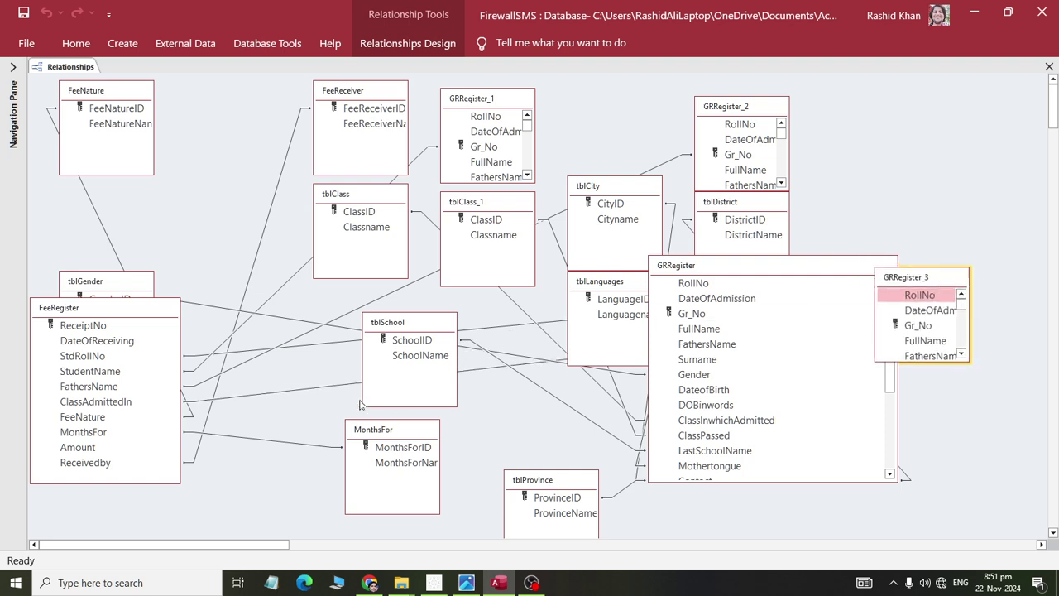
click(256, 401)
click(247, 395)
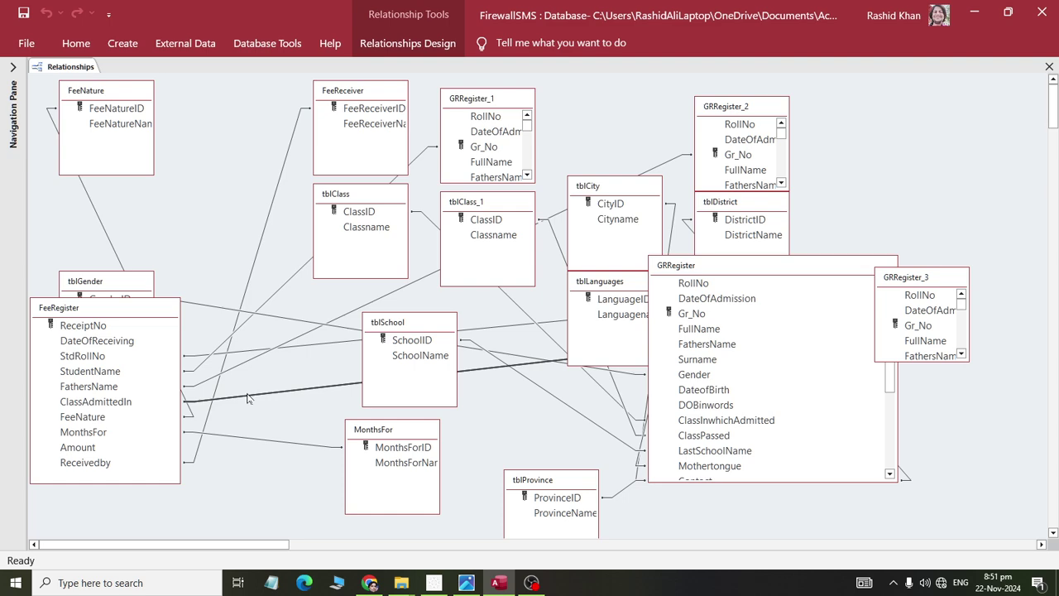
- Launch the On-Screen Keyboard (osk), delete the FeeRegister–tblSchool join line, confirm, then close it
key(super+r)
text(osk)
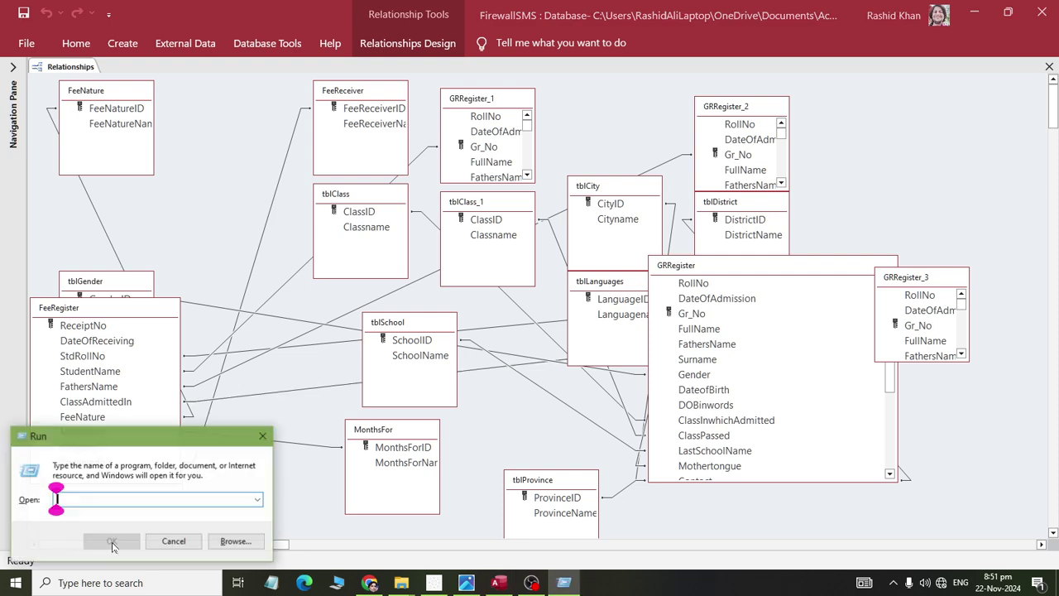
key(Return)
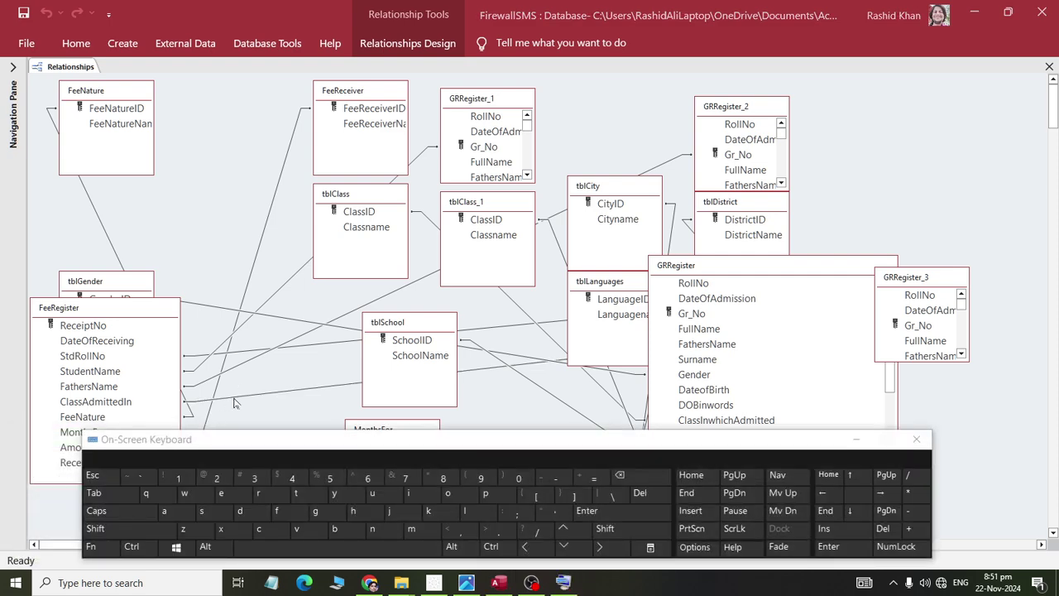
click(235, 399)
click(640, 493)
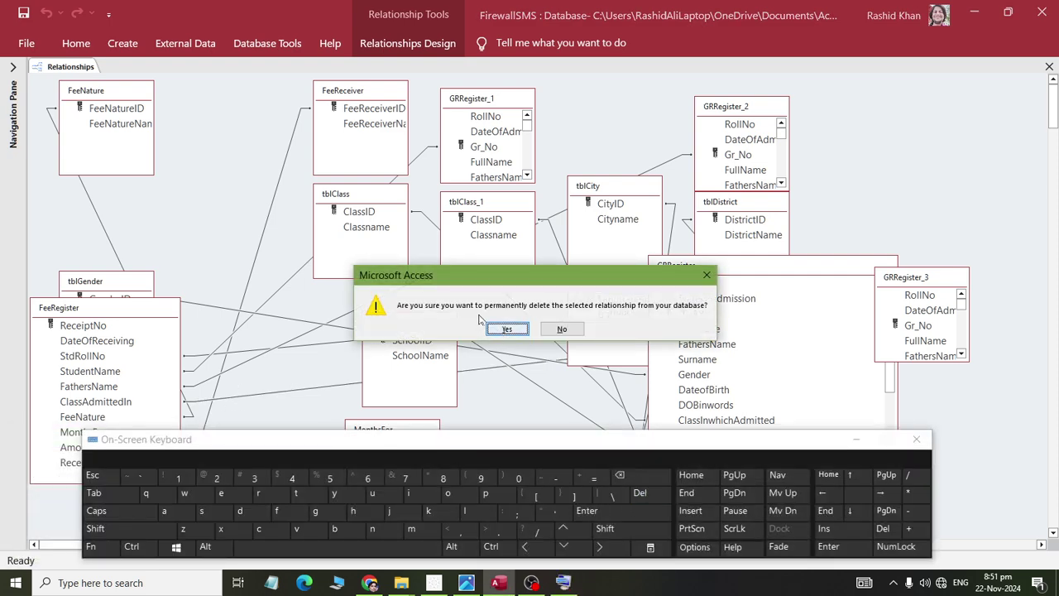
click(501, 328)
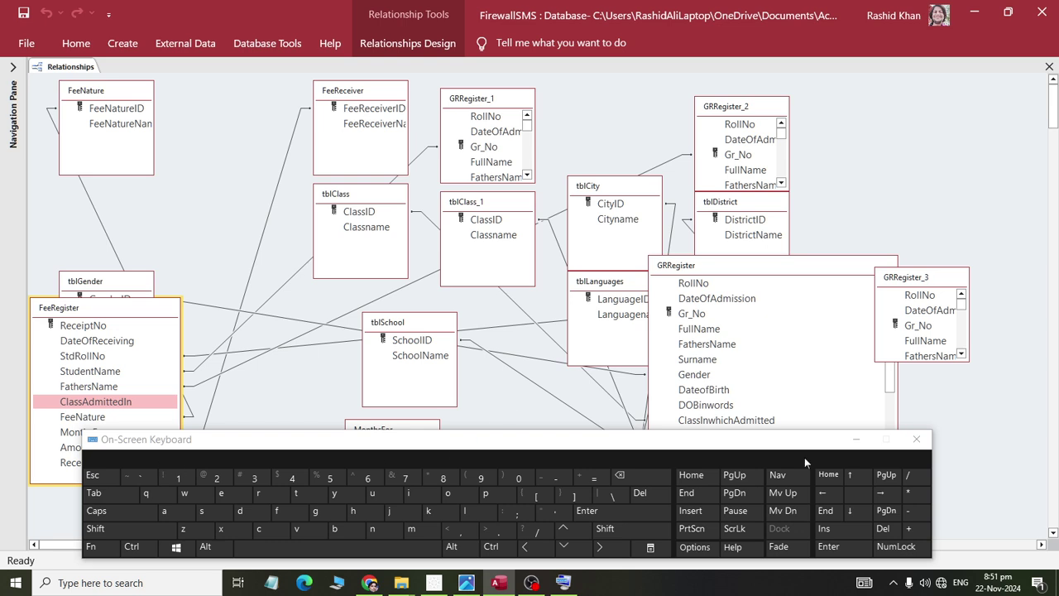
click(915, 438)
- Close the Relationships window and open FeeRegister in Design View
right_click(84, 71)
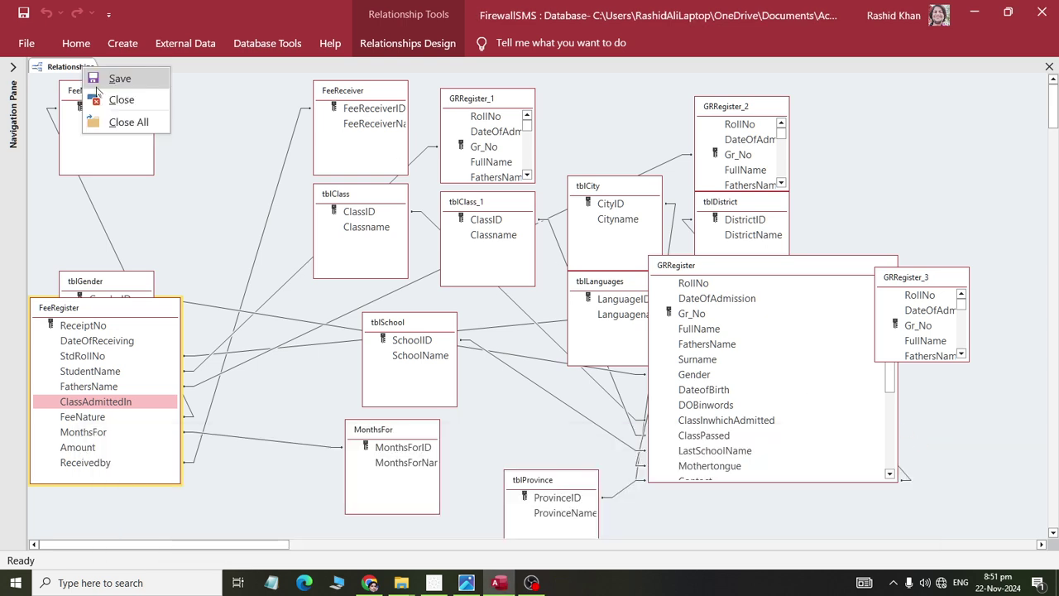
click(97, 78)
right_click(80, 70)
click(108, 102)
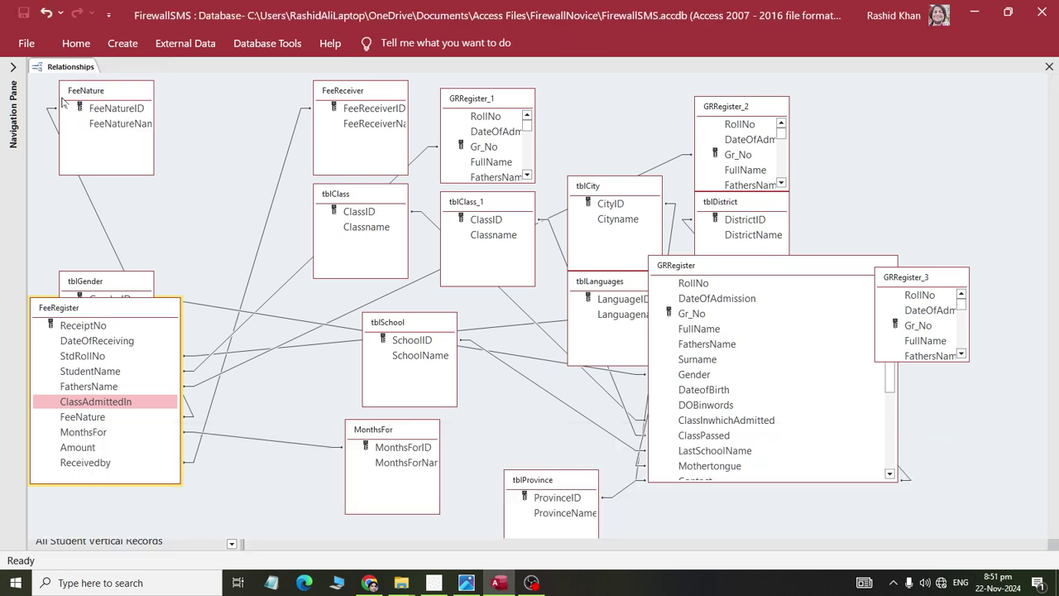
click(12, 66)
scroll(163, 167, up, 3)
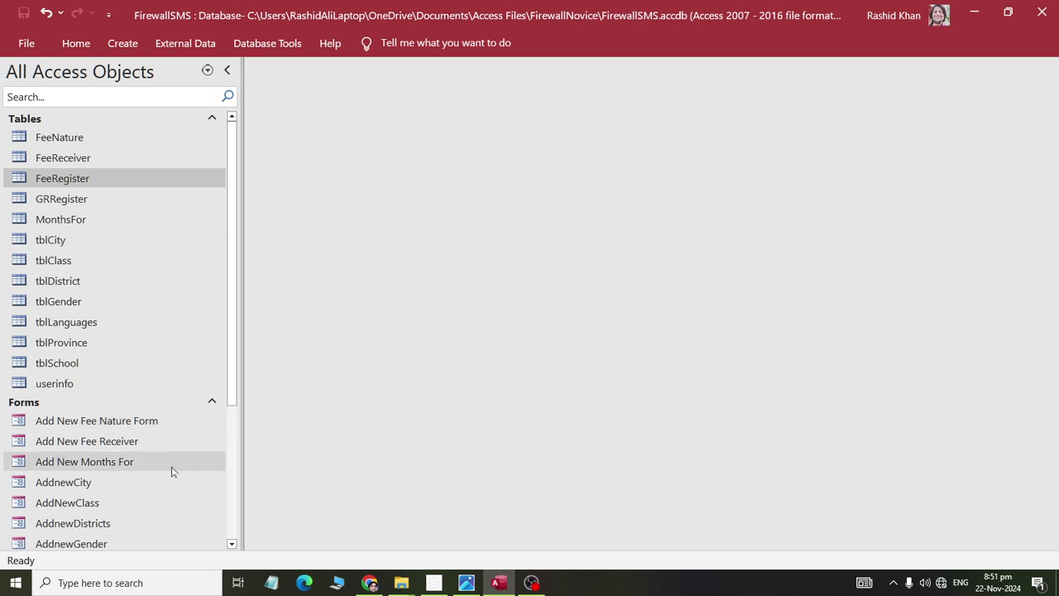
right_click(72, 182)
click(104, 208)
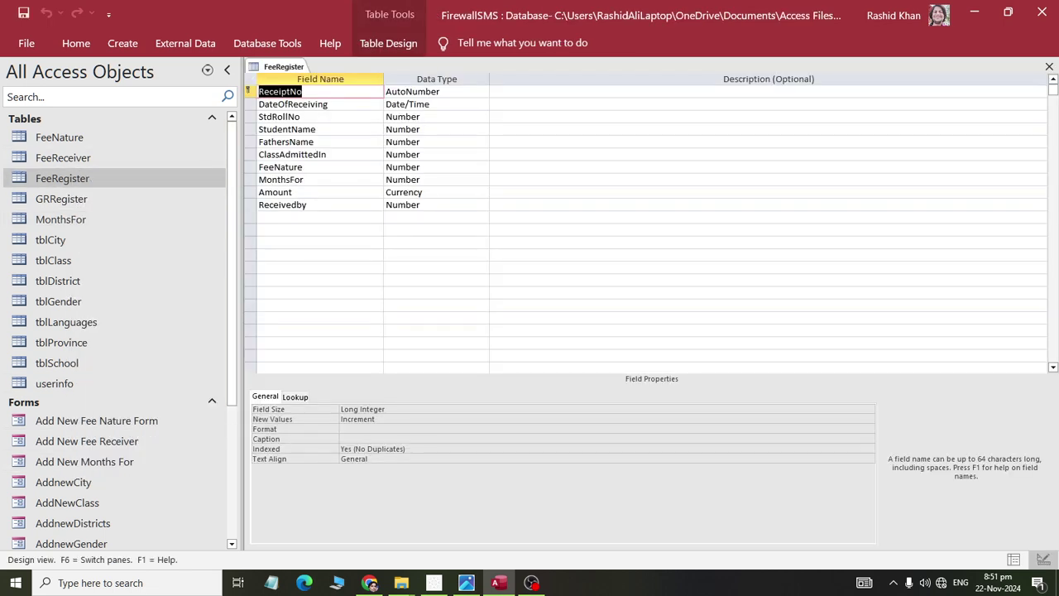
- Permanently delete the ClassAdmittedIn field and insert a blank row above FeeNature
click(319, 154)
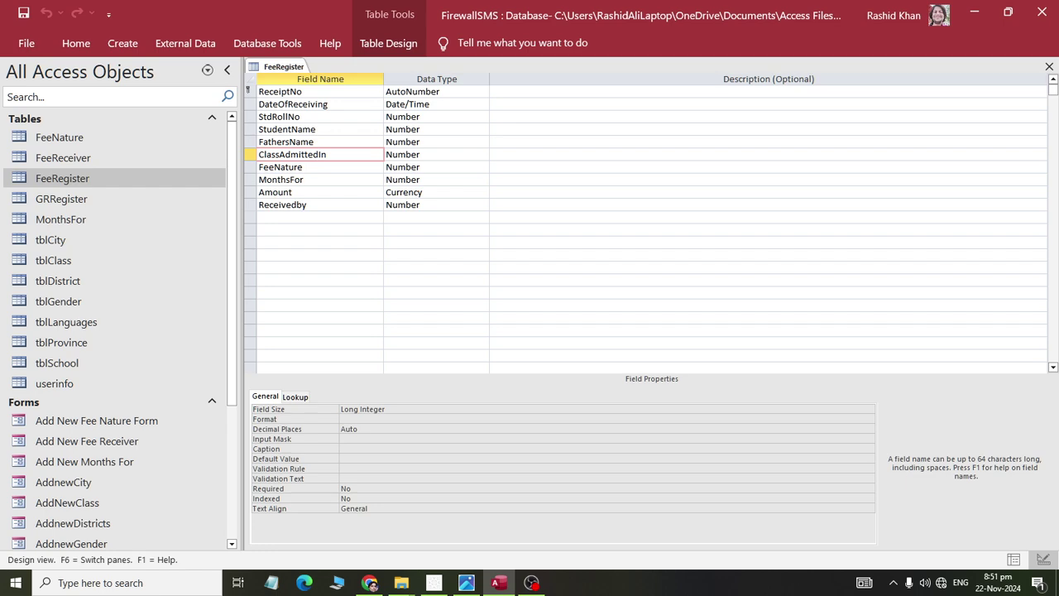
click(377, 43)
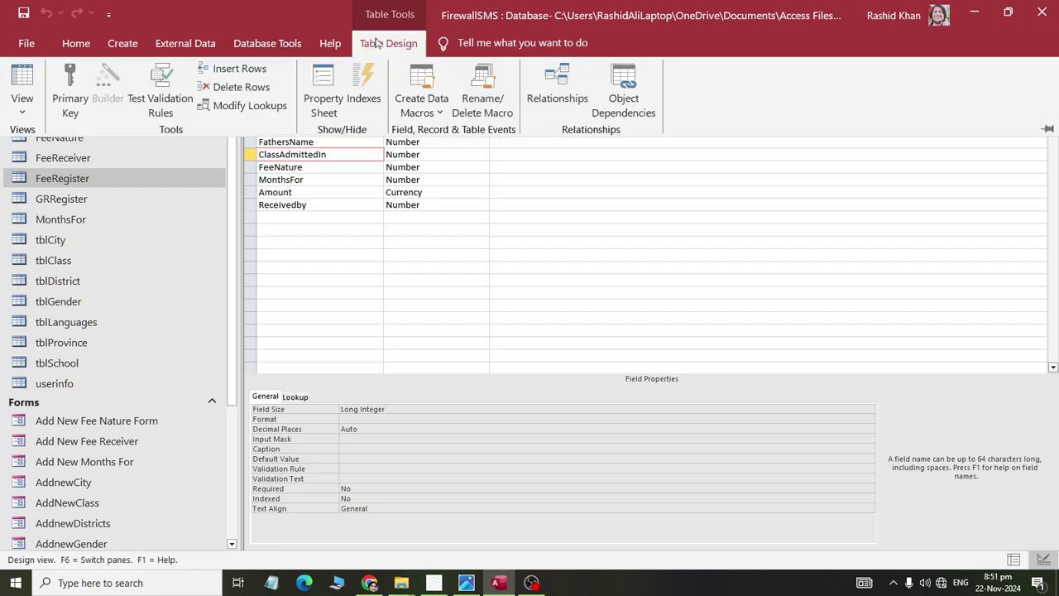
click(253, 88)
click(506, 334)
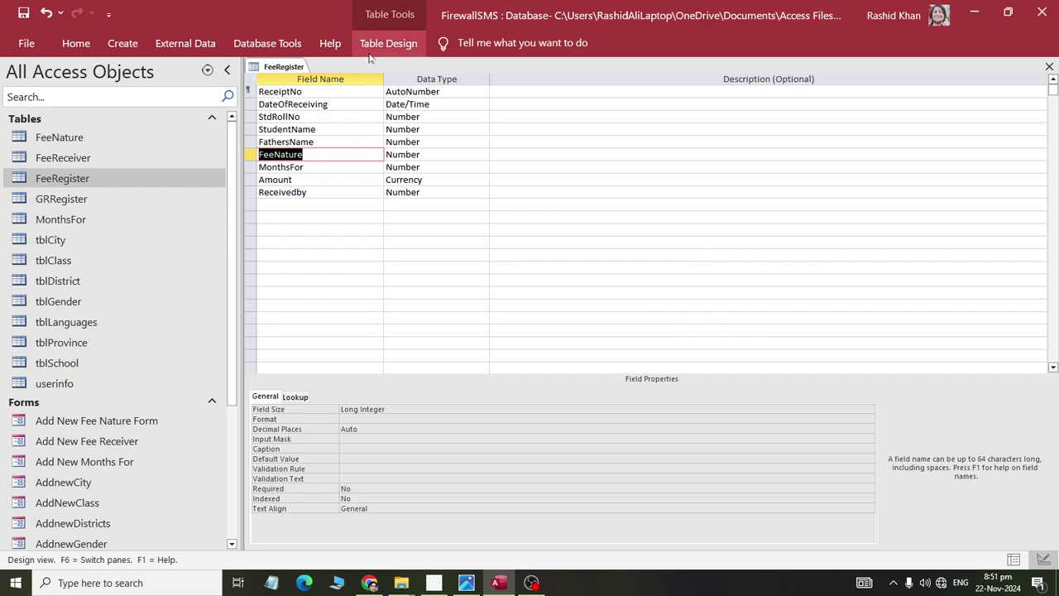
click(385, 45)
click(240, 69)
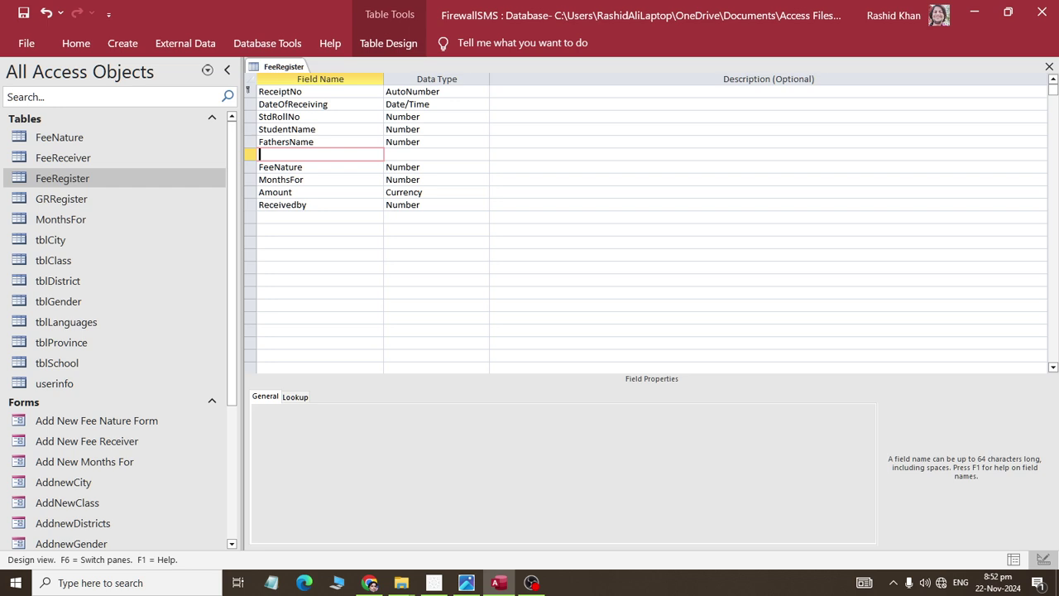
- Start the Lookup Wizard on the new row, choosing tblClass and its Classname column
click(436, 154)
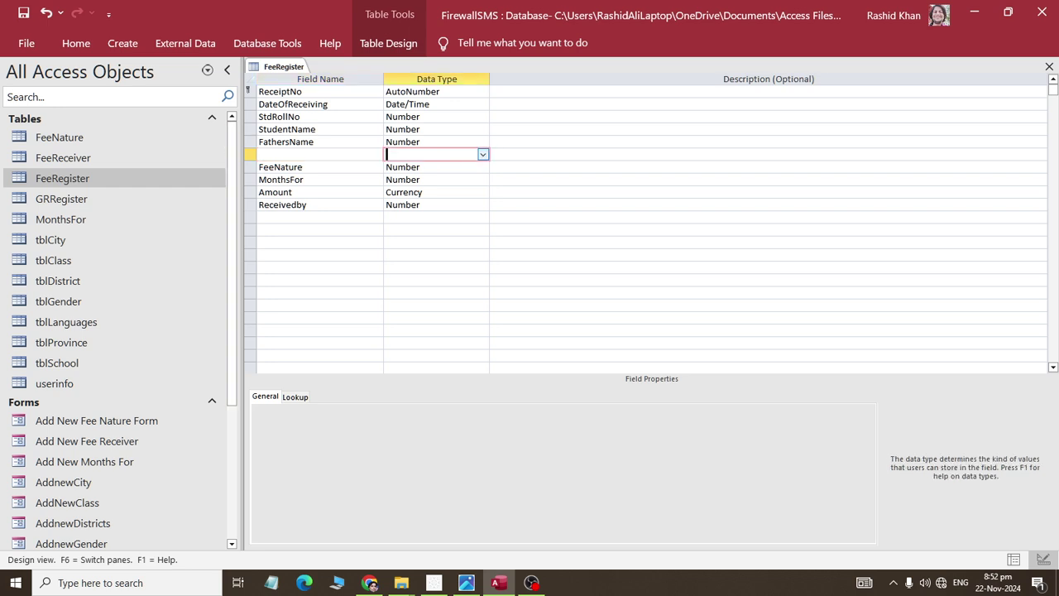
click(482, 154)
click(463, 328)
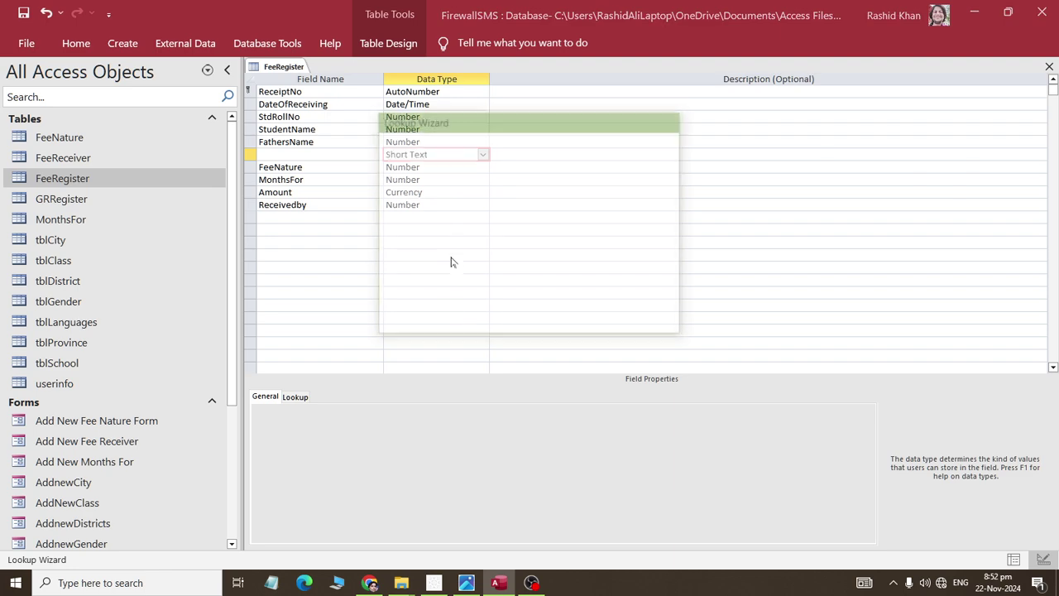
click(597, 316)
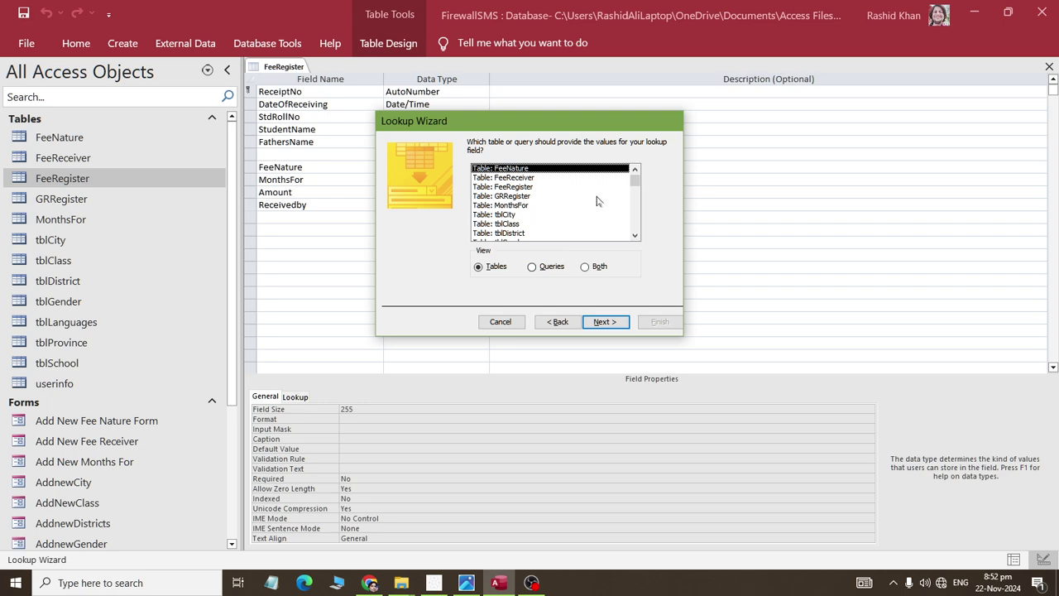
click(634, 237)
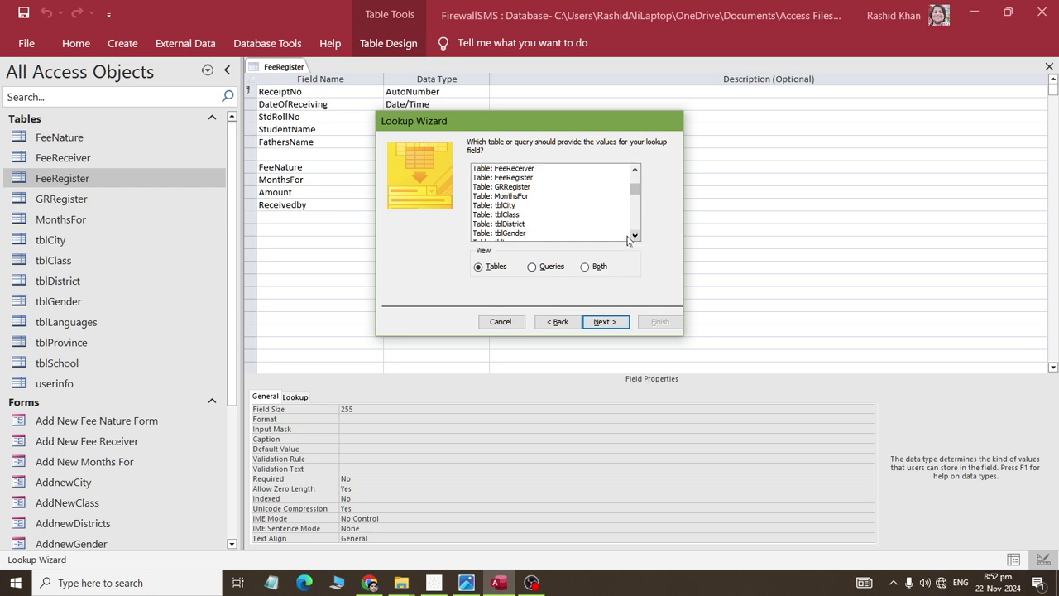
double_click(532, 215)
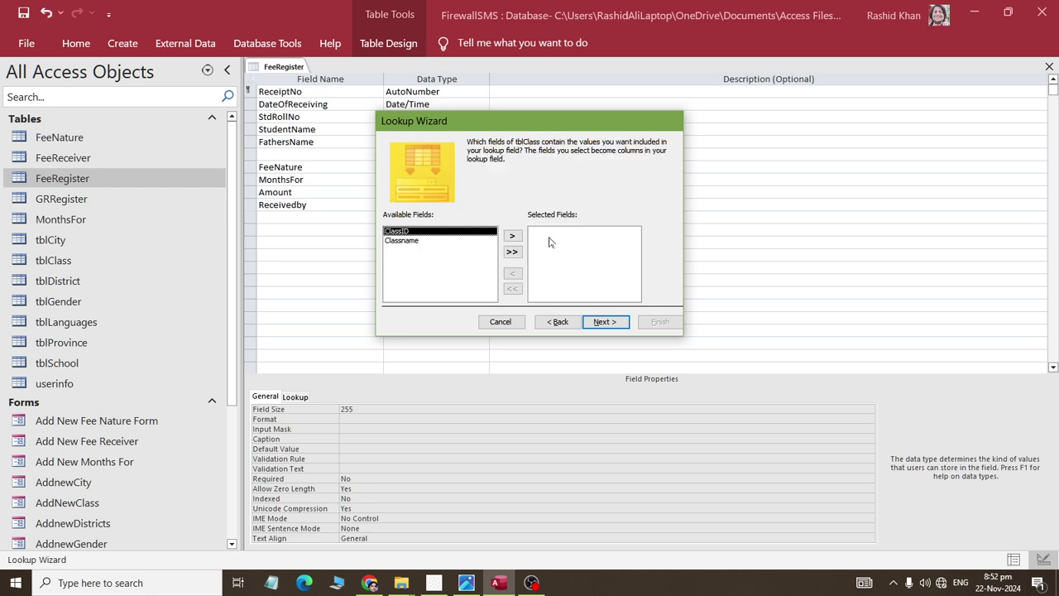
double_click(449, 240)
- Accept default sort and column widths, finish the Classname lookup, and save the table
click(615, 327)
click(615, 328)
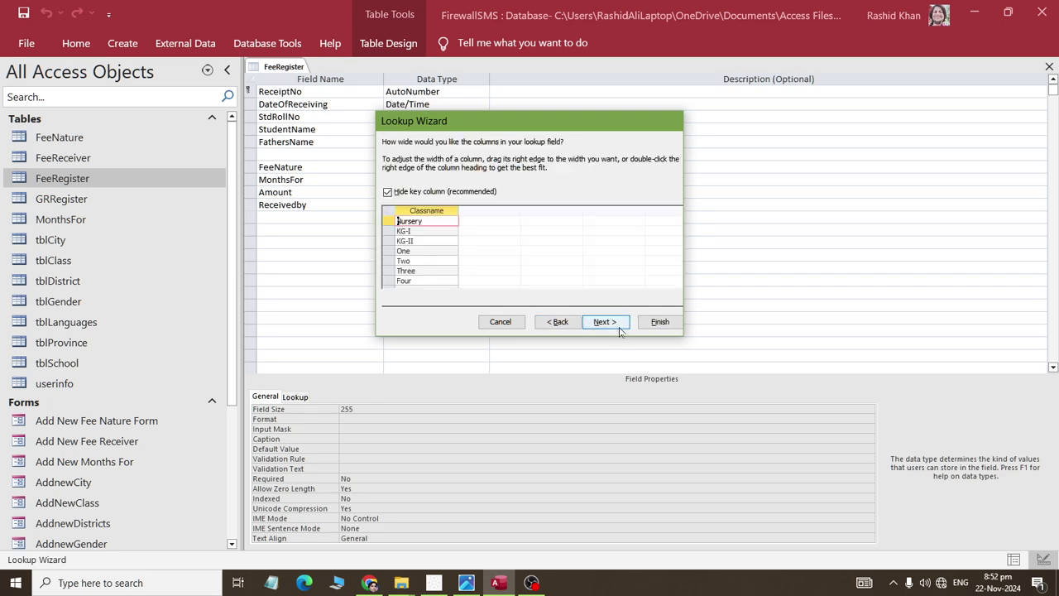
click(616, 327)
click(666, 329)
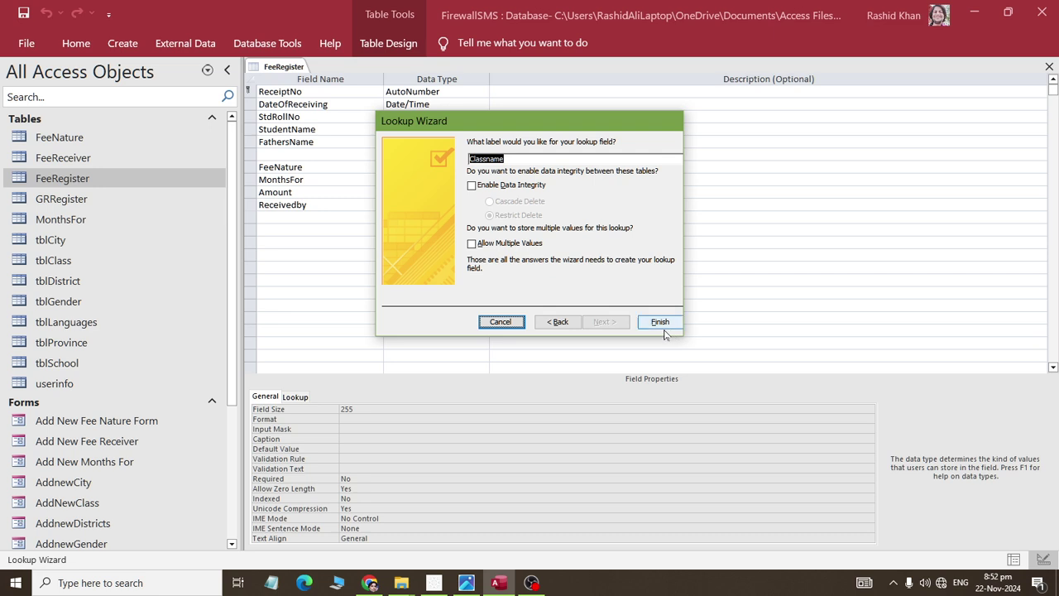
click(505, 330)
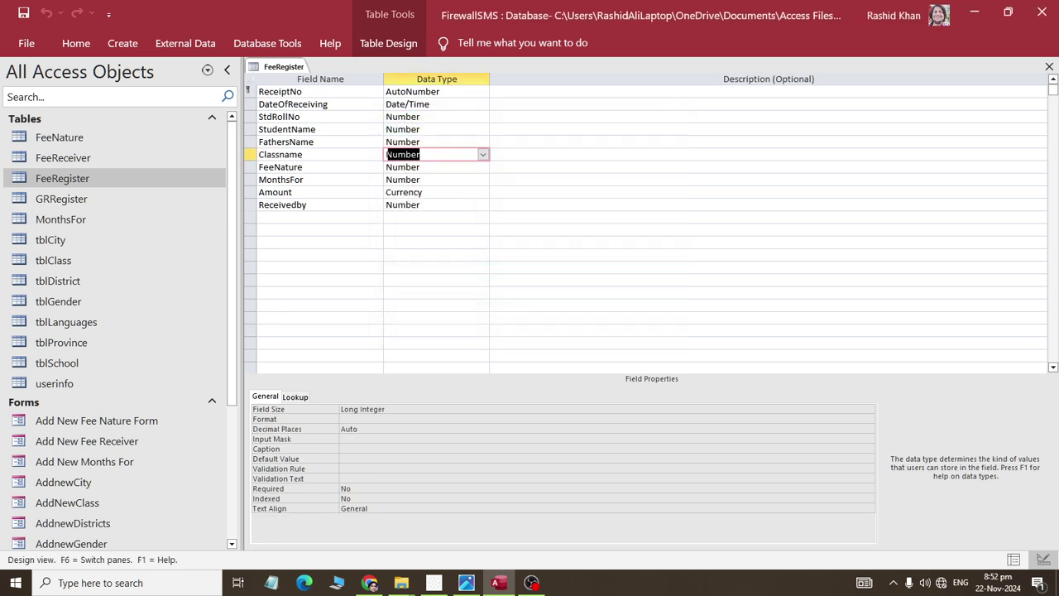
right_click(284, 67)
- Close FeeRegister's design and open the Fee Entry Form in Layout View
click(306, 99)
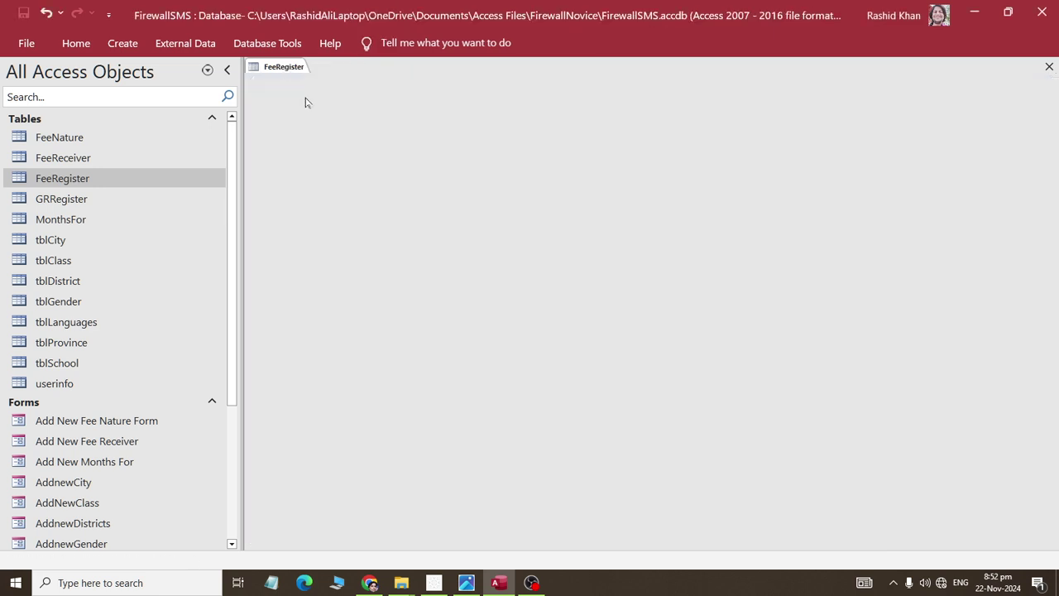
scroll(104, 463, down, 5)
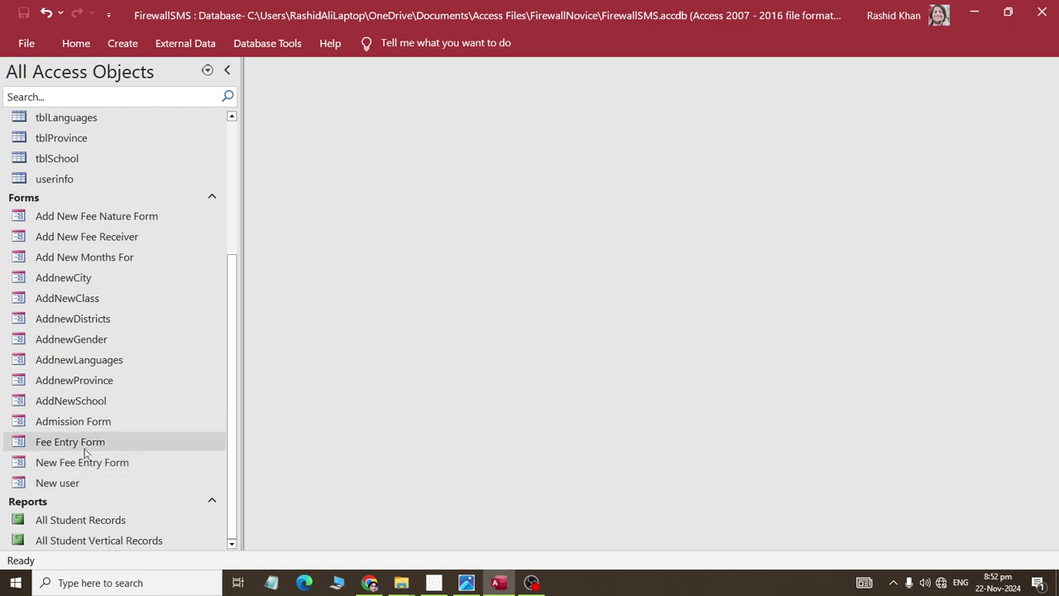
double_click(83, 445)
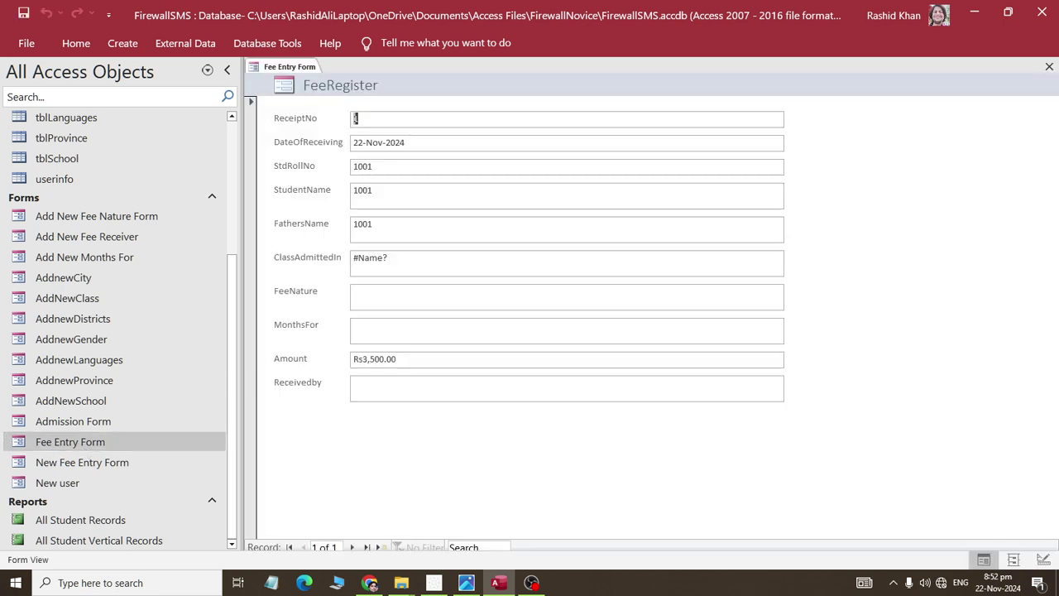
right_click(290, 69)
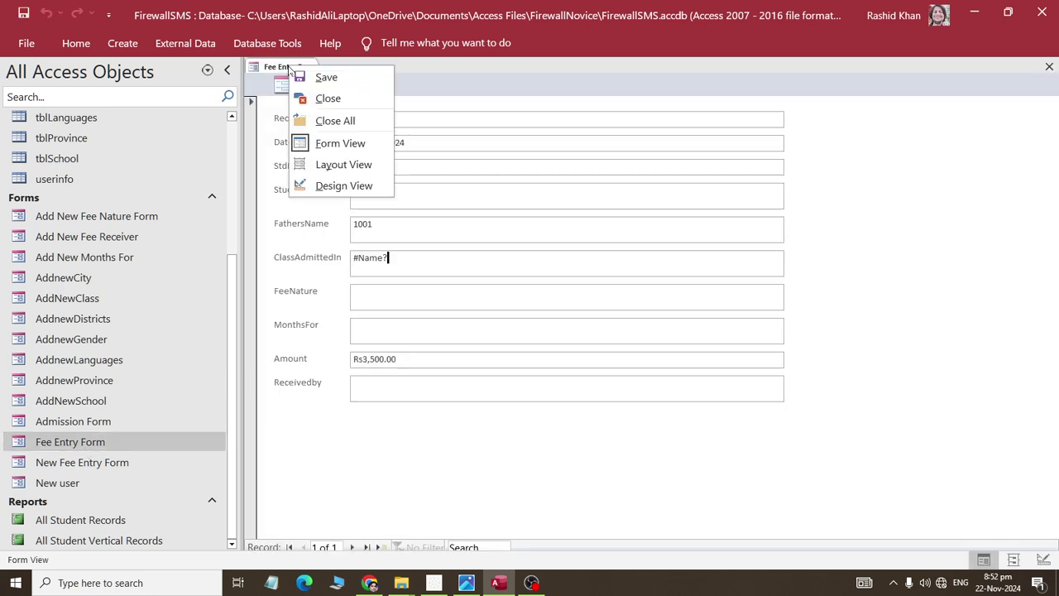
click(313, 164)
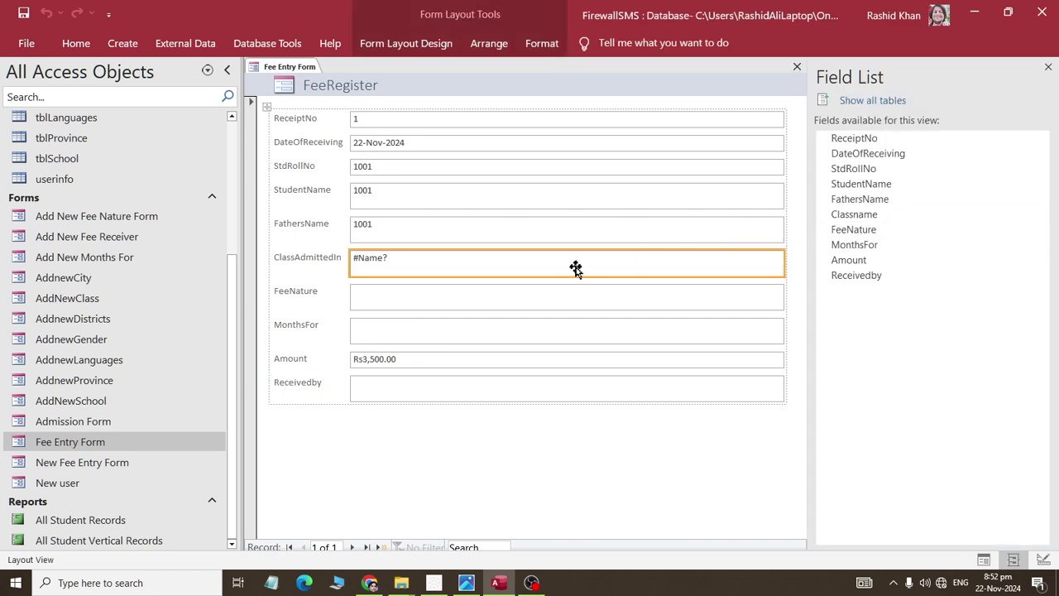
- Replace the ClassAdmittedIn box with the Classname field and return to Form View
key(Delete)
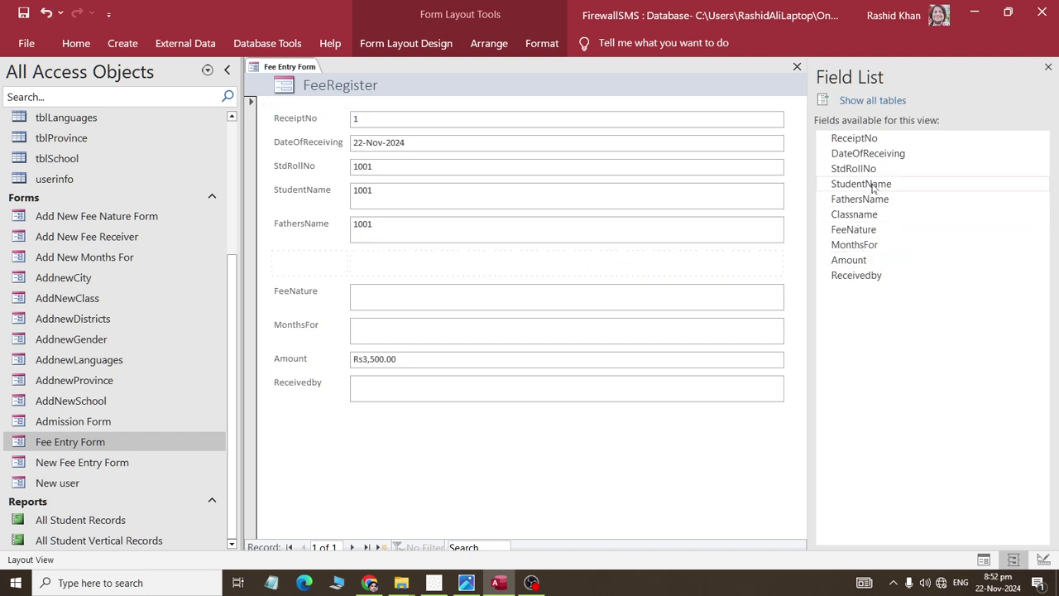
drag(876, 217, 588, 253)
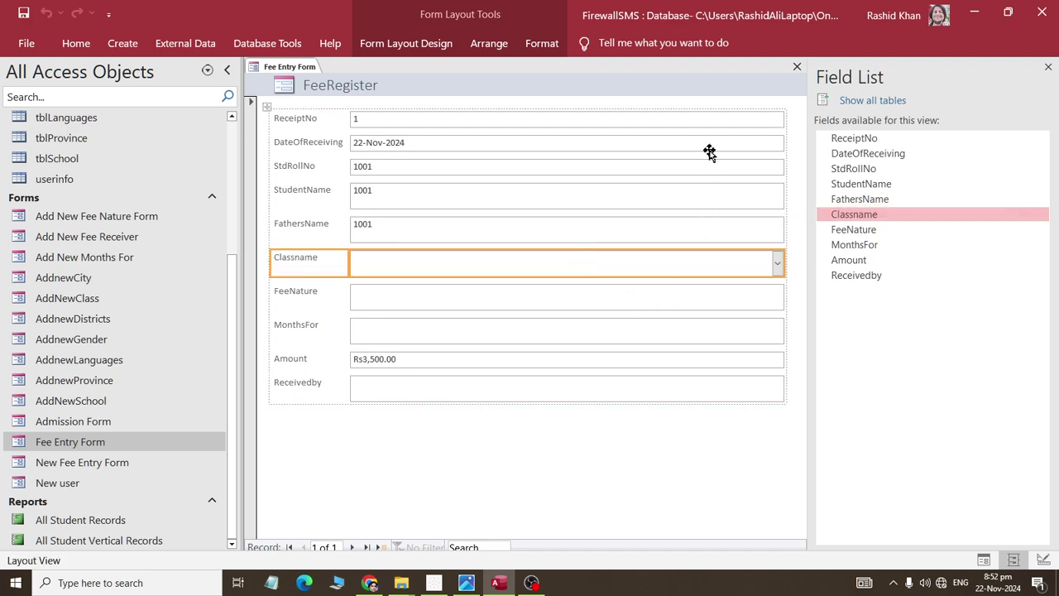
right_click(308, 63)
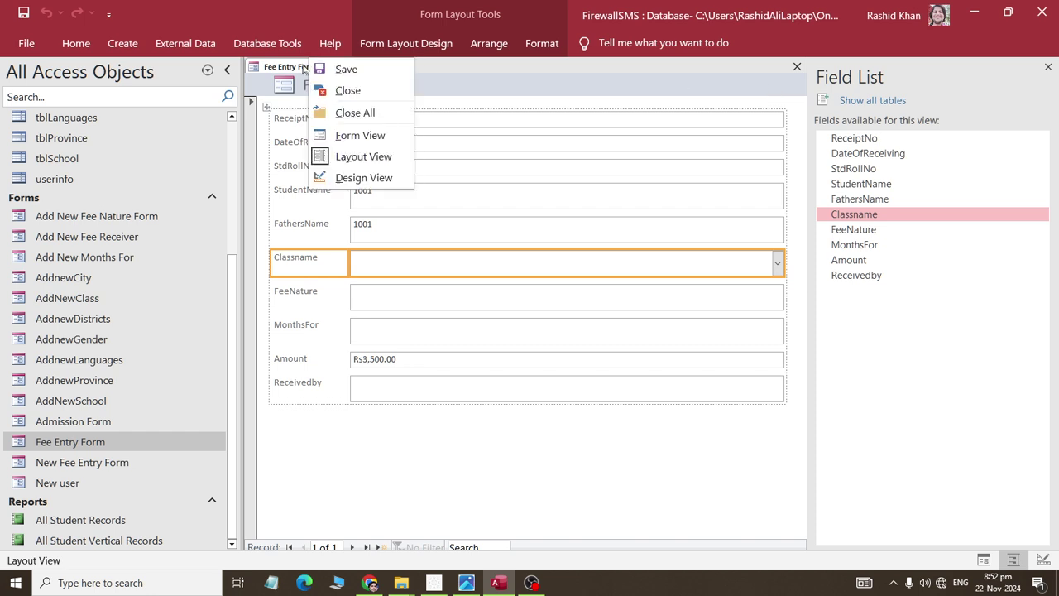
click(308, 134)
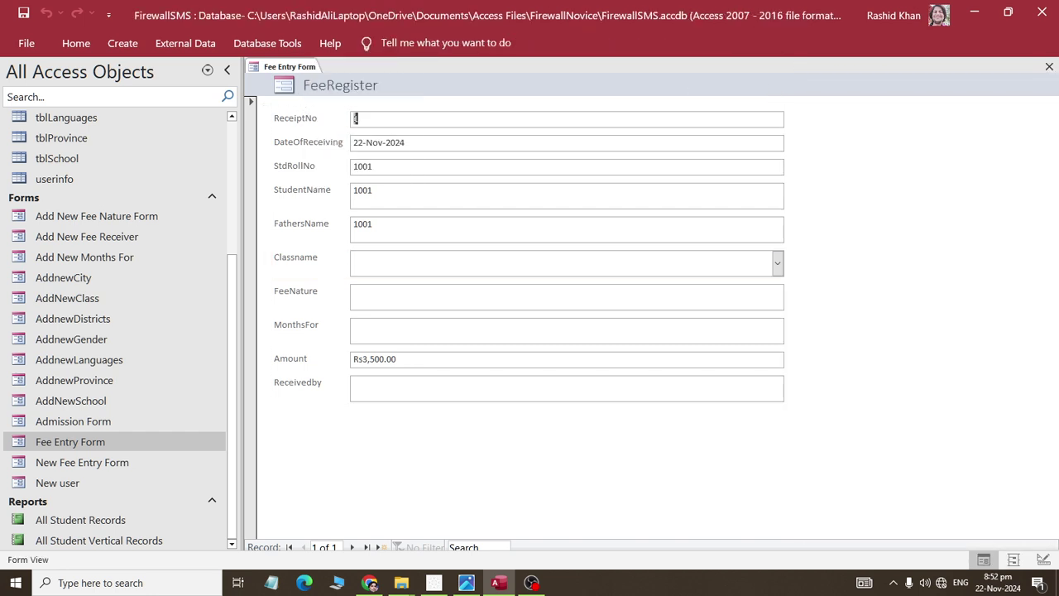
- Open the All Student Records report and return to the Fee Entry Form
click(777, 268)
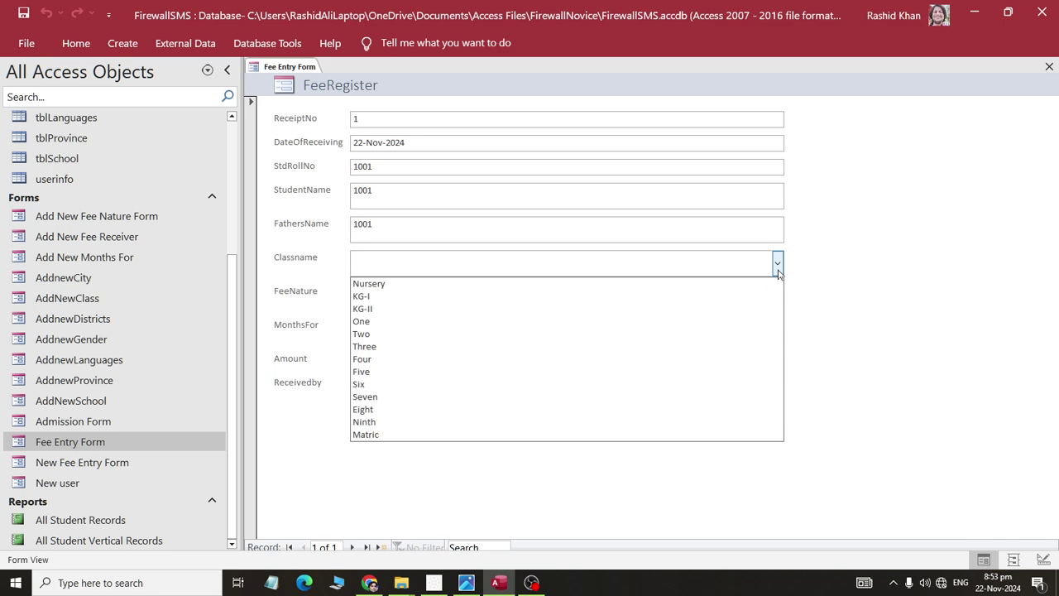
click(98, 540)
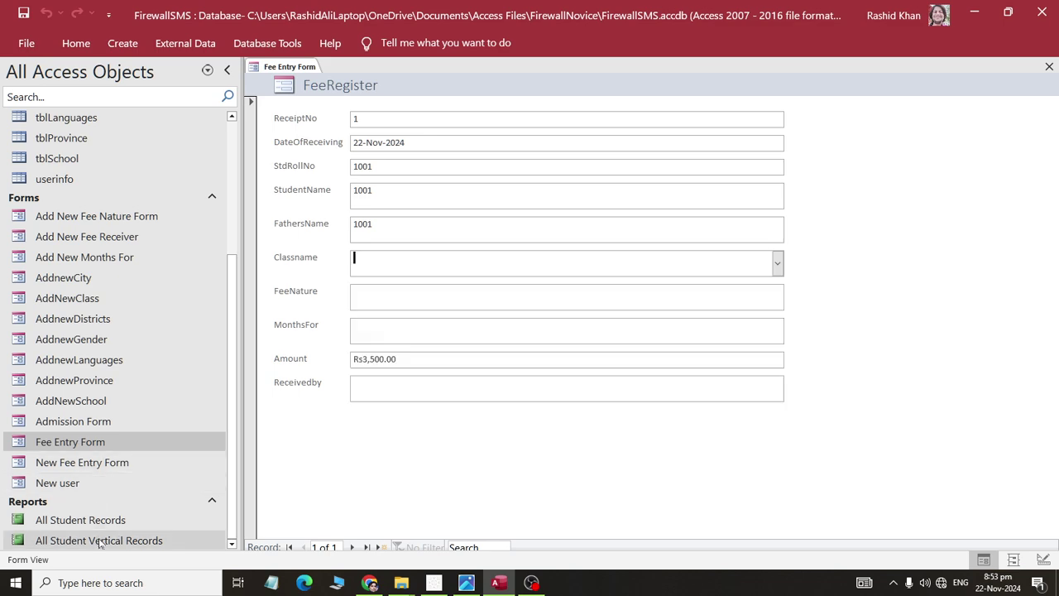
double_click(99, 539)
right_click(362, 69)
click(389, 95)
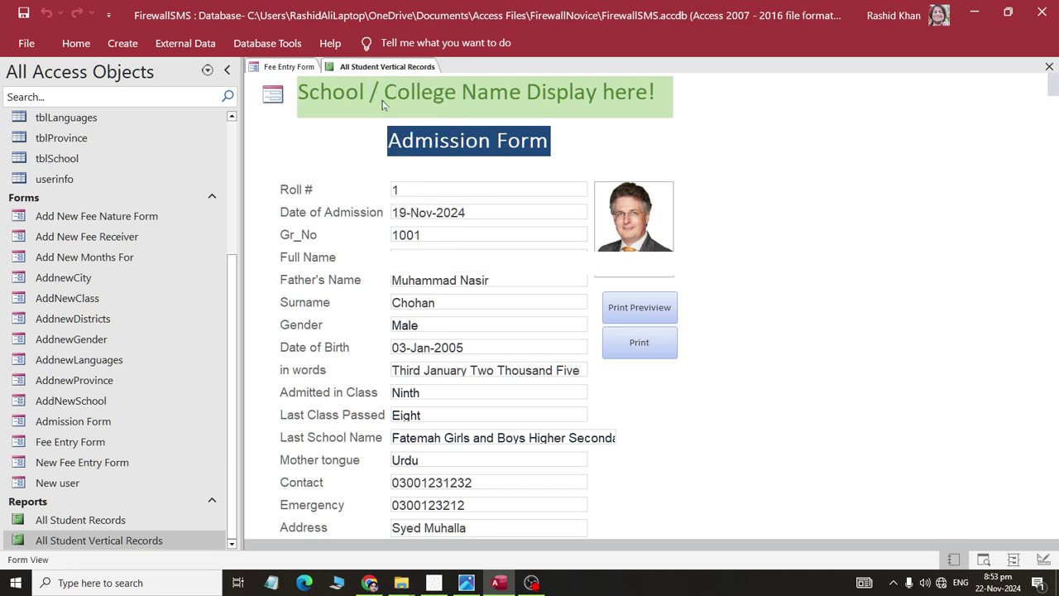
click(83, 521)
double_click(85, 523)
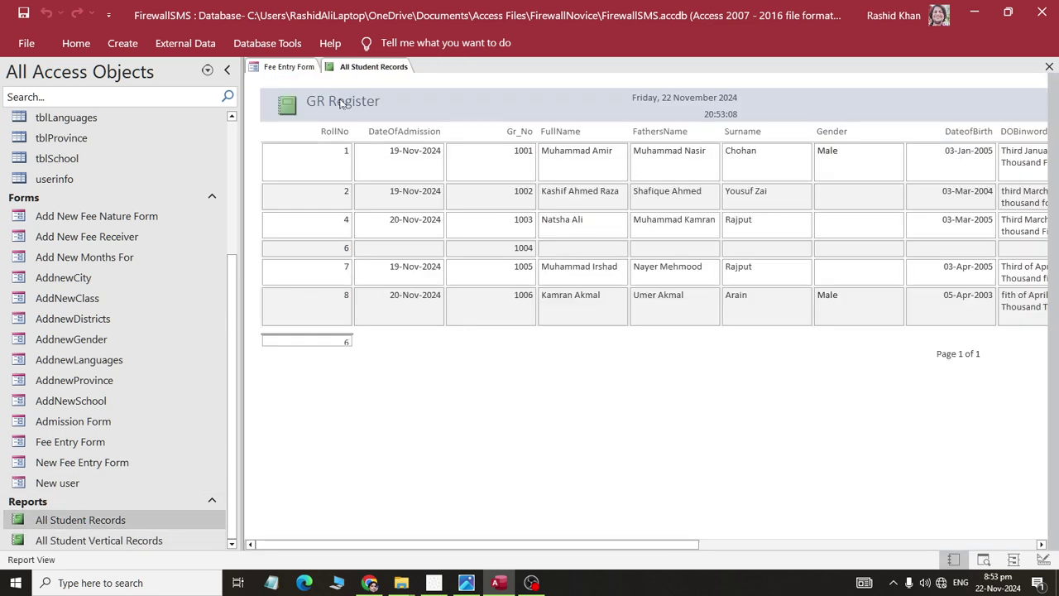
click(288, 66)
- Set the fee record's Classname to Ninth and move on to FeeNature
click(776, 263)
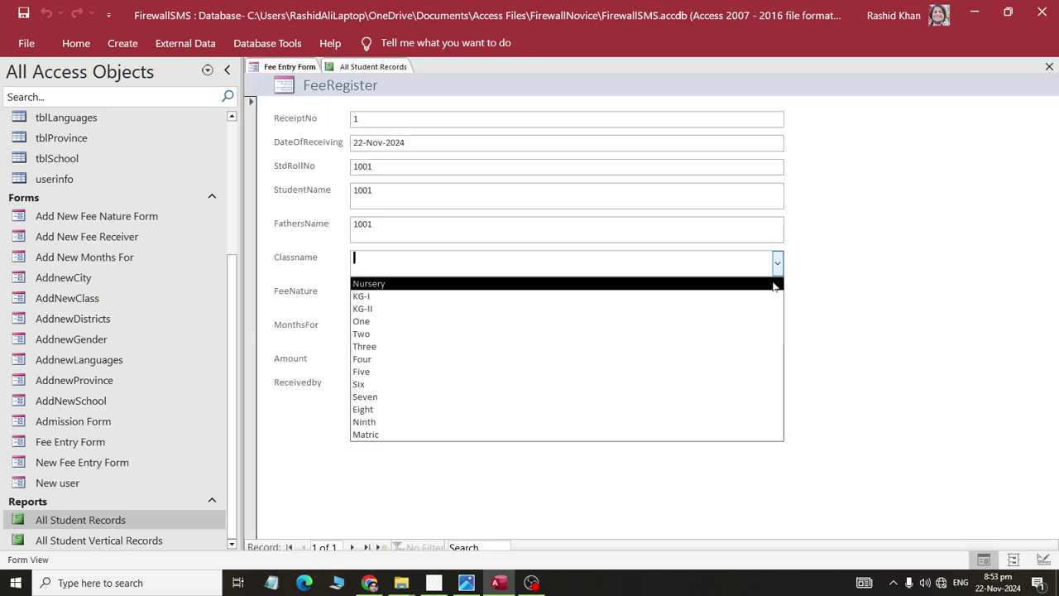
click(736, 424)
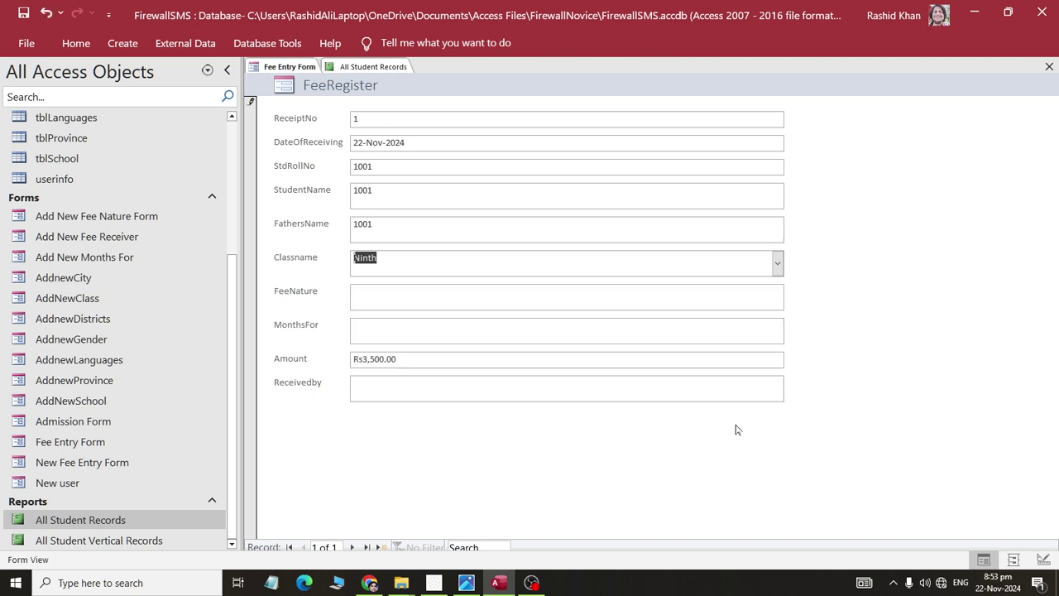
key(Tab)
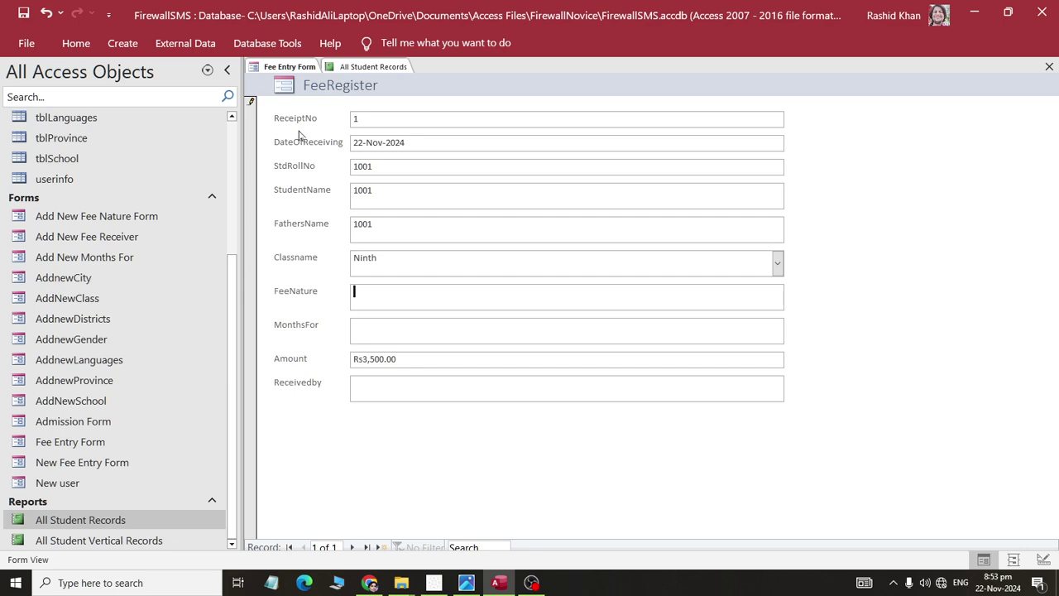
- Close the Fee Entry Form and open the FeeRegister table
right_click(349, 66)
right_click(286, 67)
click(308, 92)
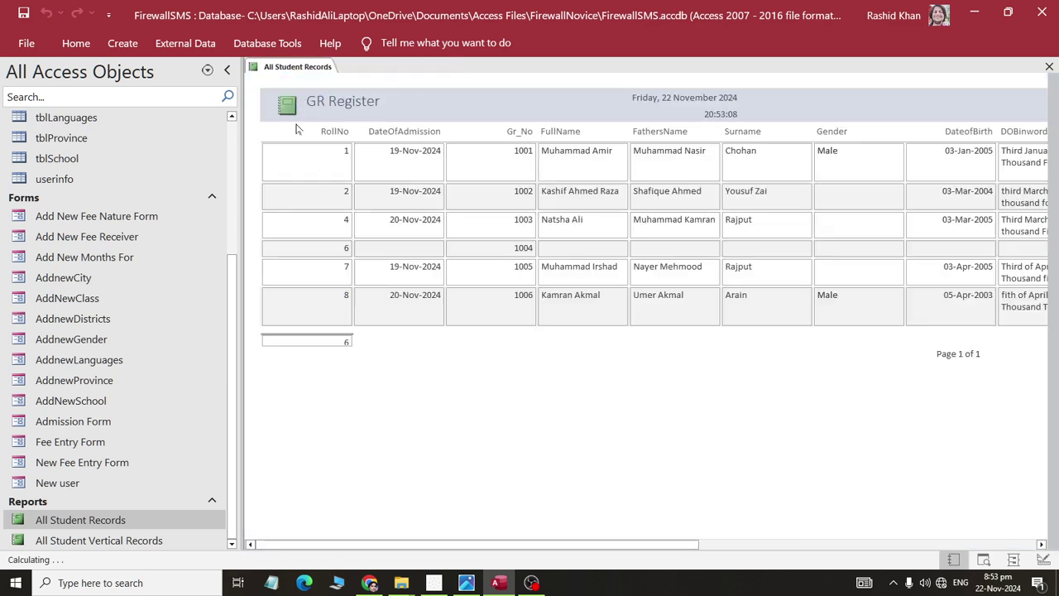
scroll(115, 248, up, 3)
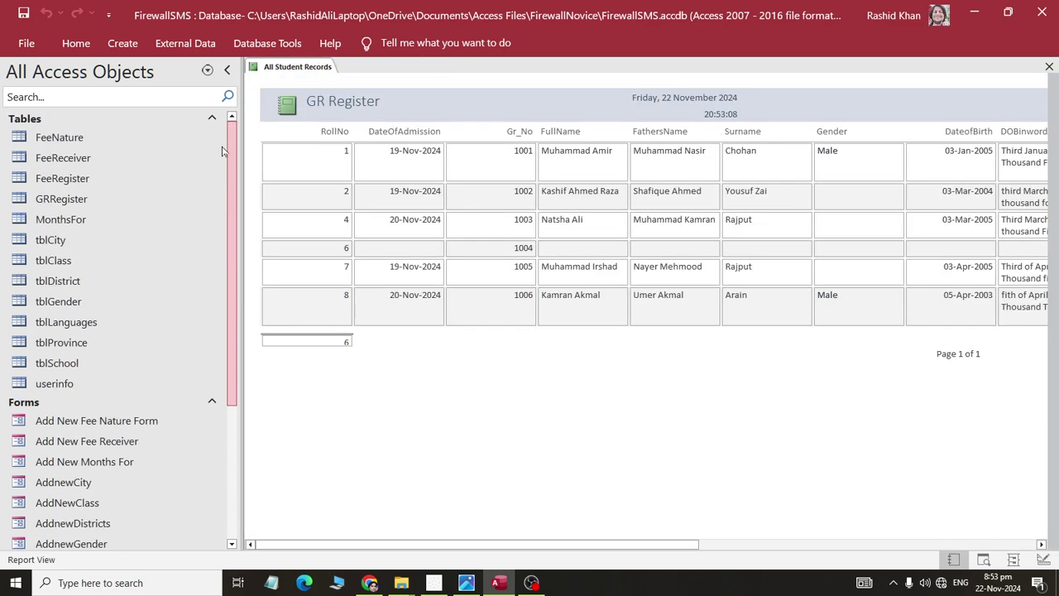
double_click(69, 181)
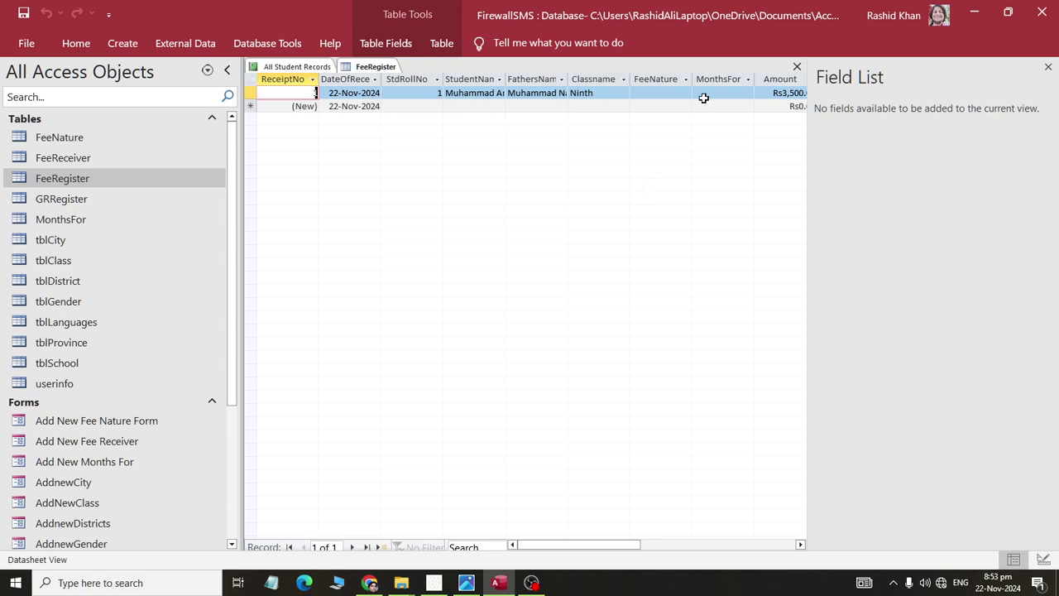
- Check the record's FeeNature choices in FeeRegister and view the All Student Records report
click(690, 95)
click(686, 94)
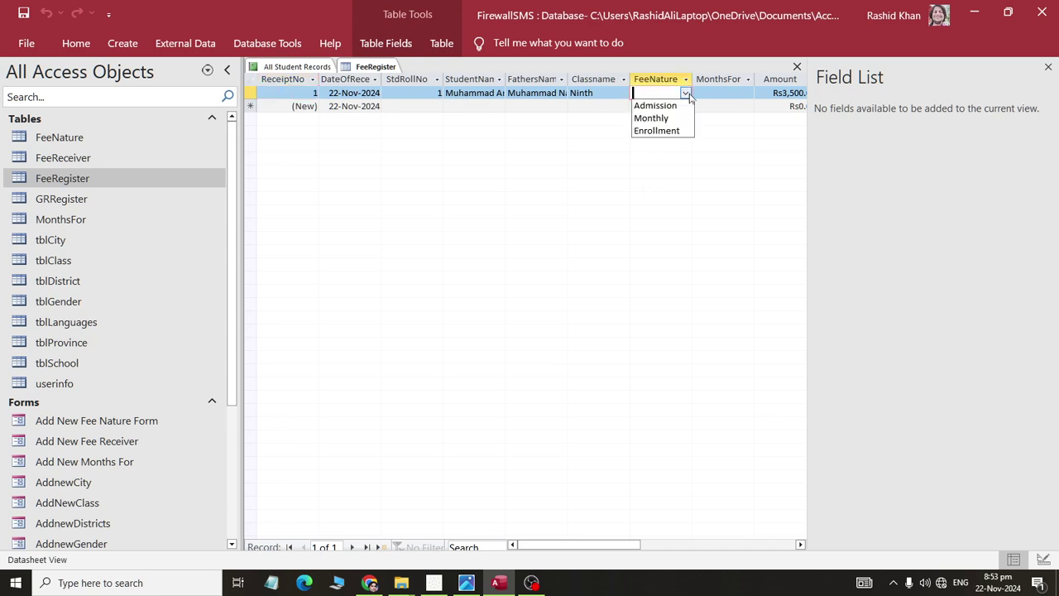
click(302, 69)
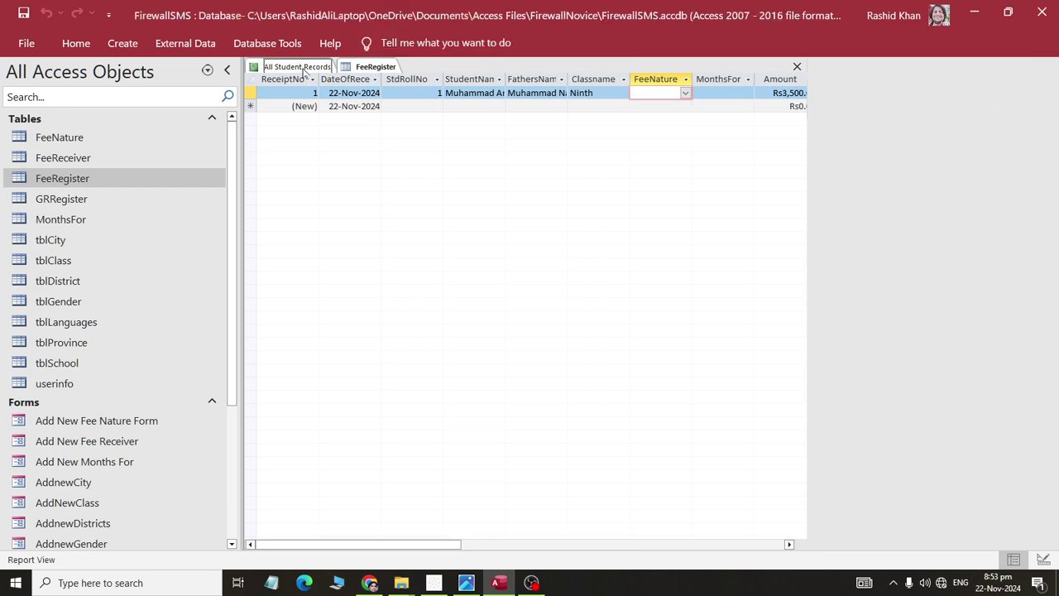
right_click(317, 71)
click(308, 76)
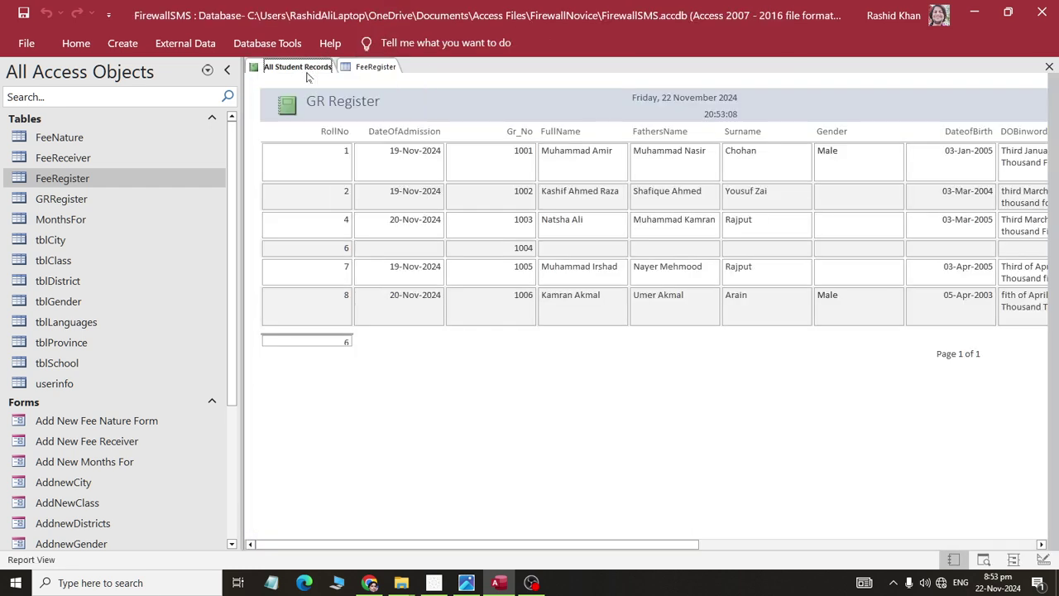
- Close the FeeRegister table and select Fee Entry Form in the navigation pane
click(368, 68)
right_click(365, 69)
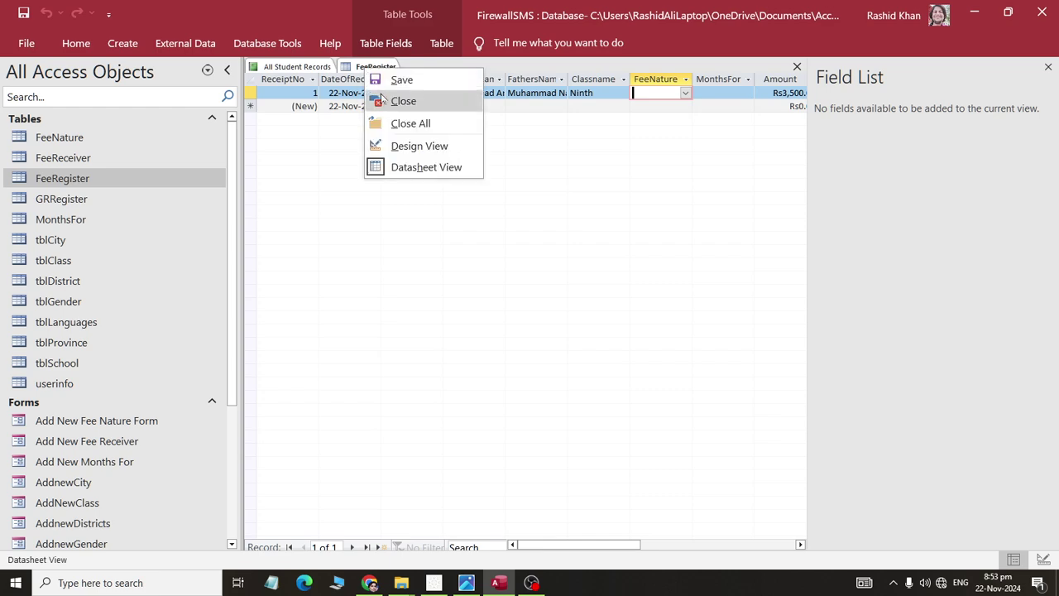
click(403, 101)
scroll(93, 502, down, 2)
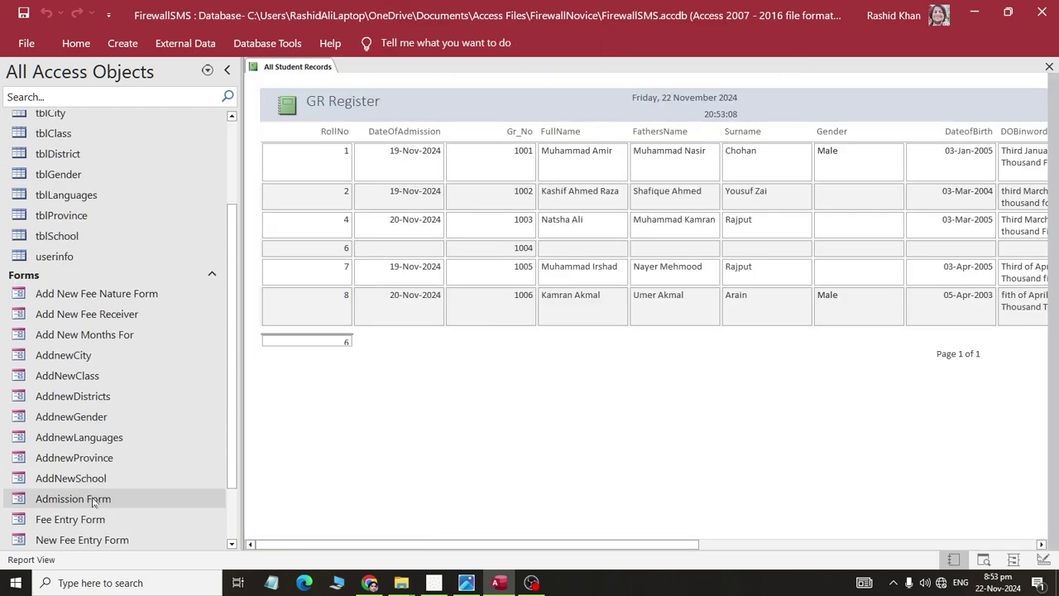
scroll(87, 467, down, 1)
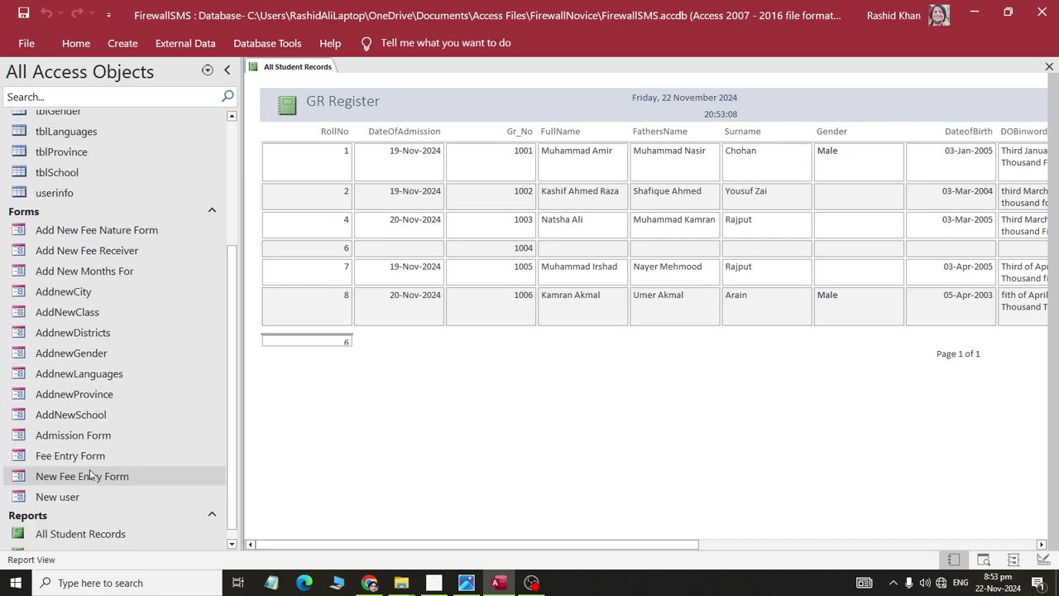
click(91, 475)
- In Layout View, replace the FeeNature, MonthsFor and Receivedby text boxes with fields from the Field List
right_click(79, 457)
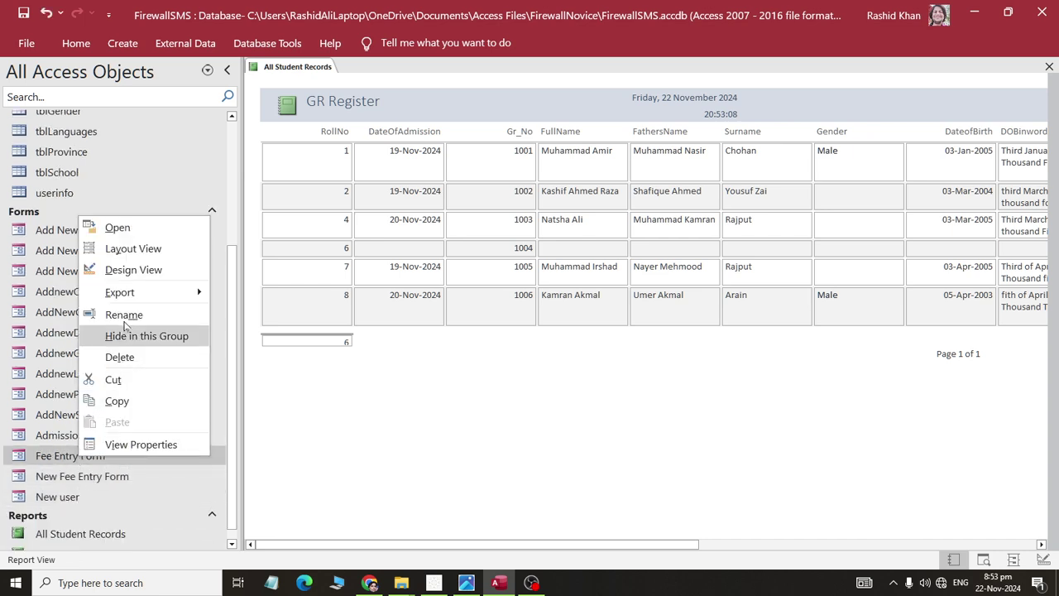
click(132, 248)
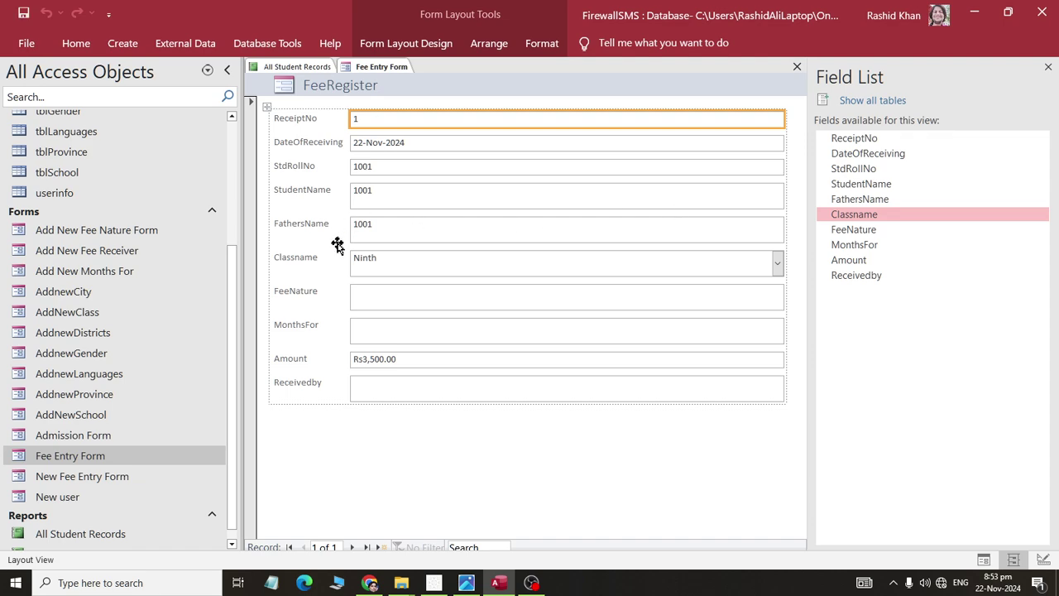
click(397, 293)
key(Delete)
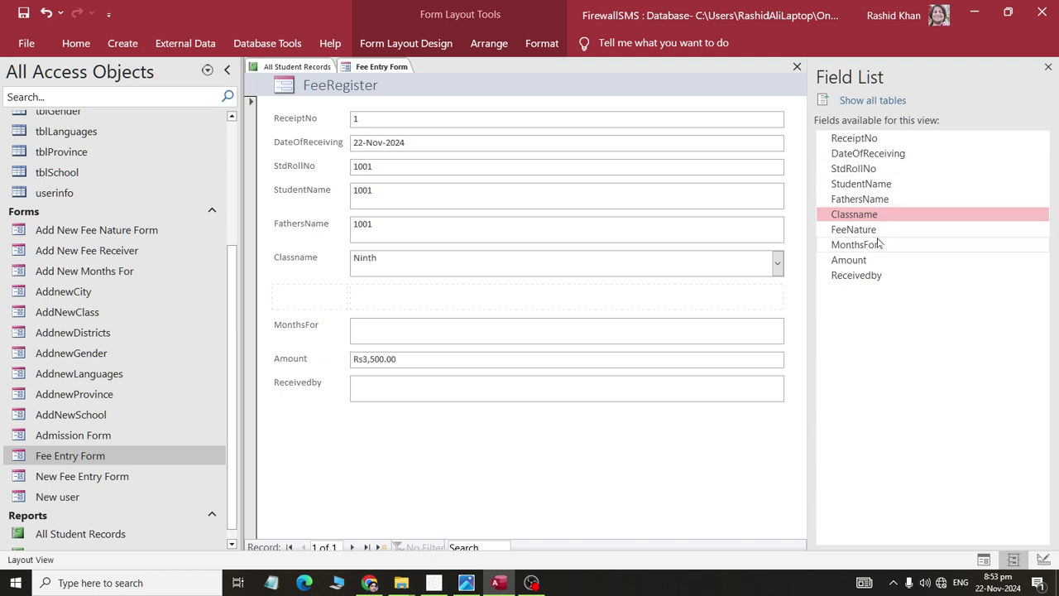
drag(856, 231, 522, 312)
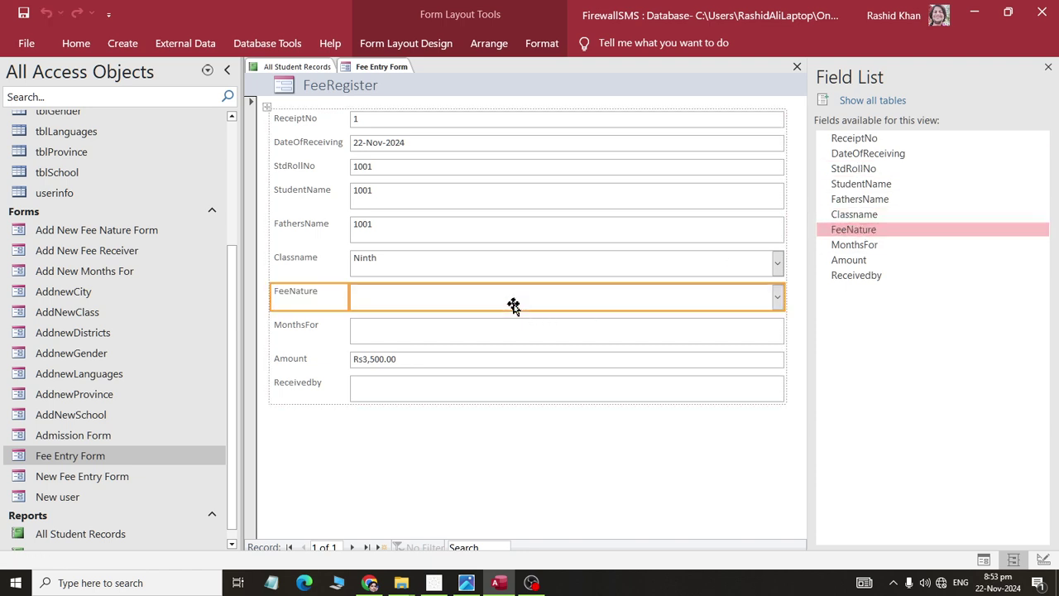
click(488, 340)
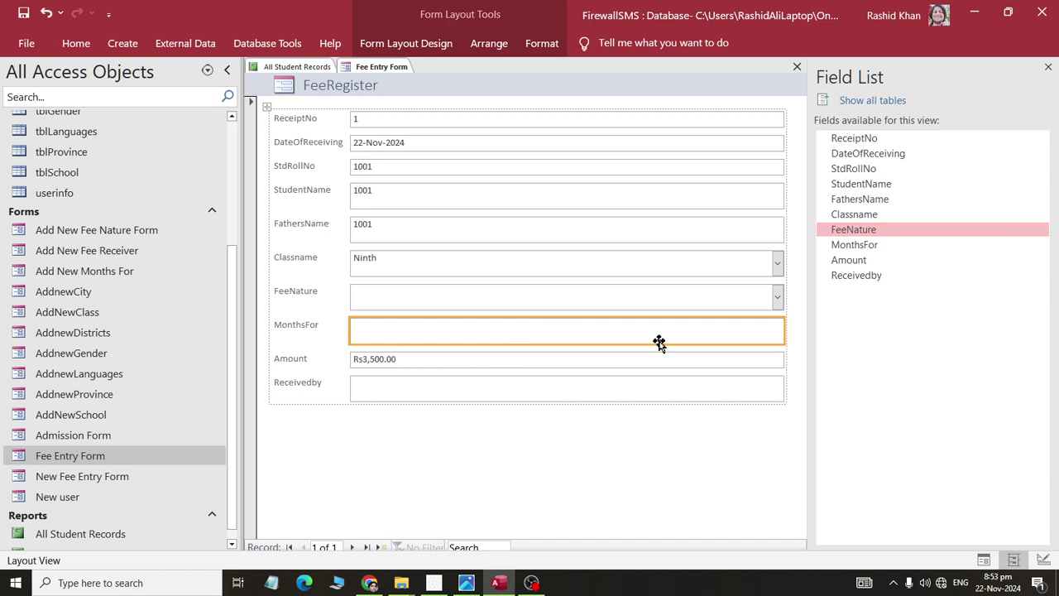
key(Delete)
drag(840, 246, 582, 337)
click(554, 395)
key(Delete)
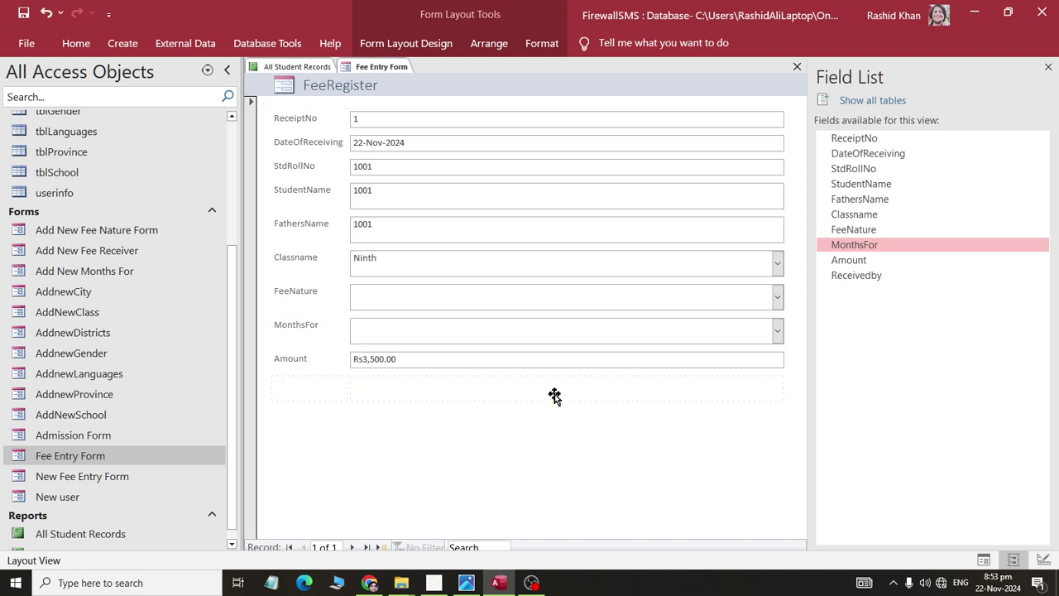
drag(864, 275, 540, 390)
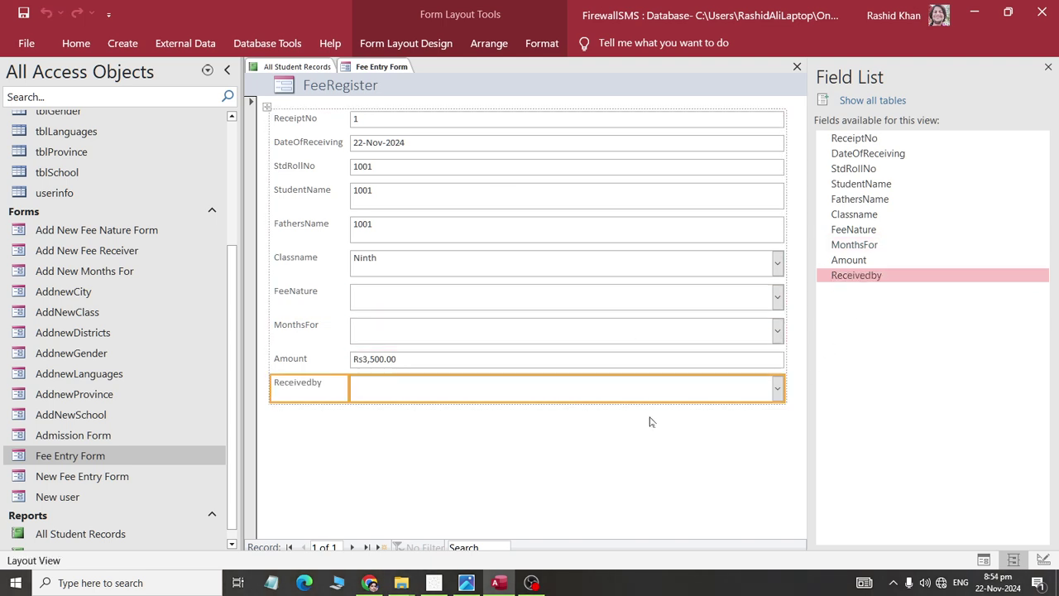
- Switch the form to Form View and choose Admission for FeeNature
right_click(368, 67)
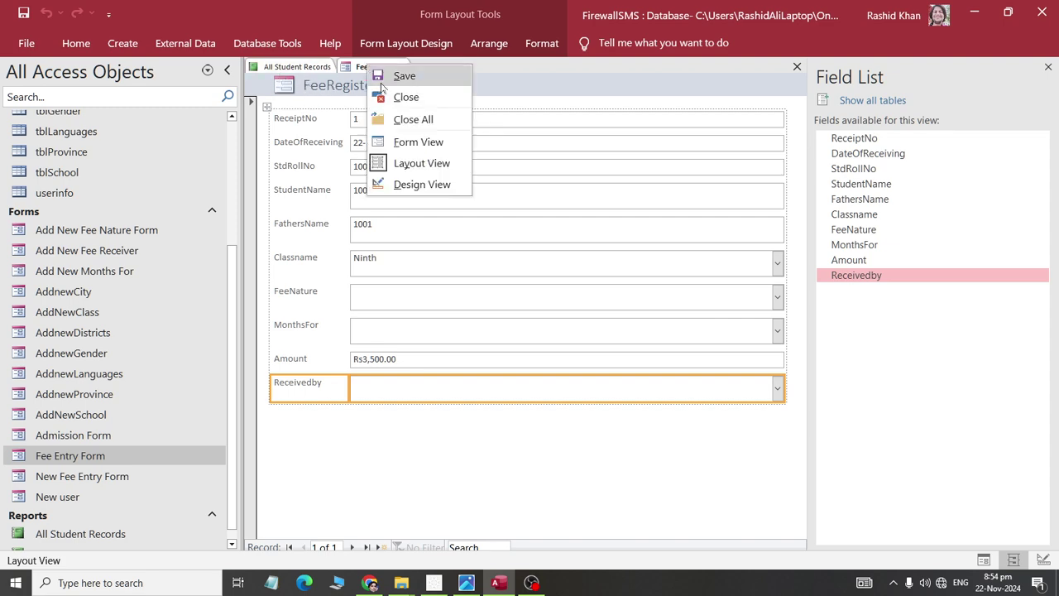
click(397, 141)
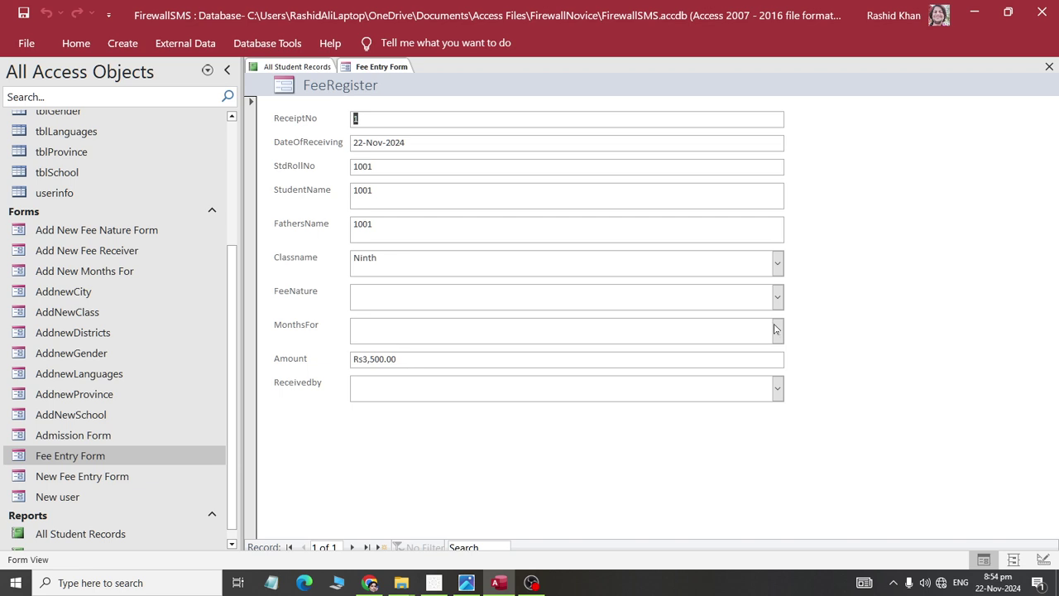
click(776, 297)
click(766, 322)
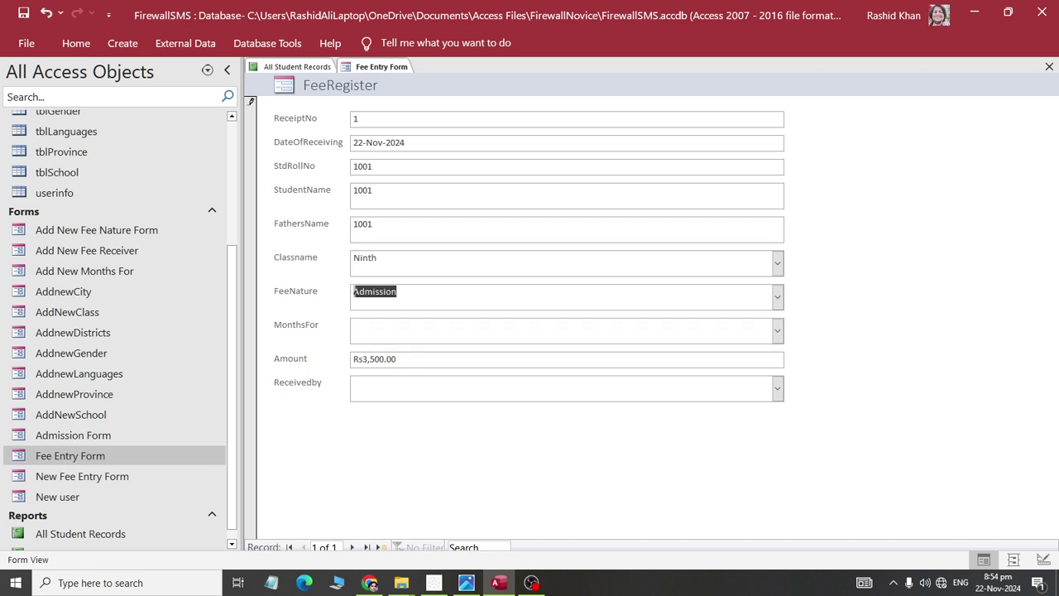
- Check the MonthsFor list without choosing, then select the Add New Months For form
click(778, 331)
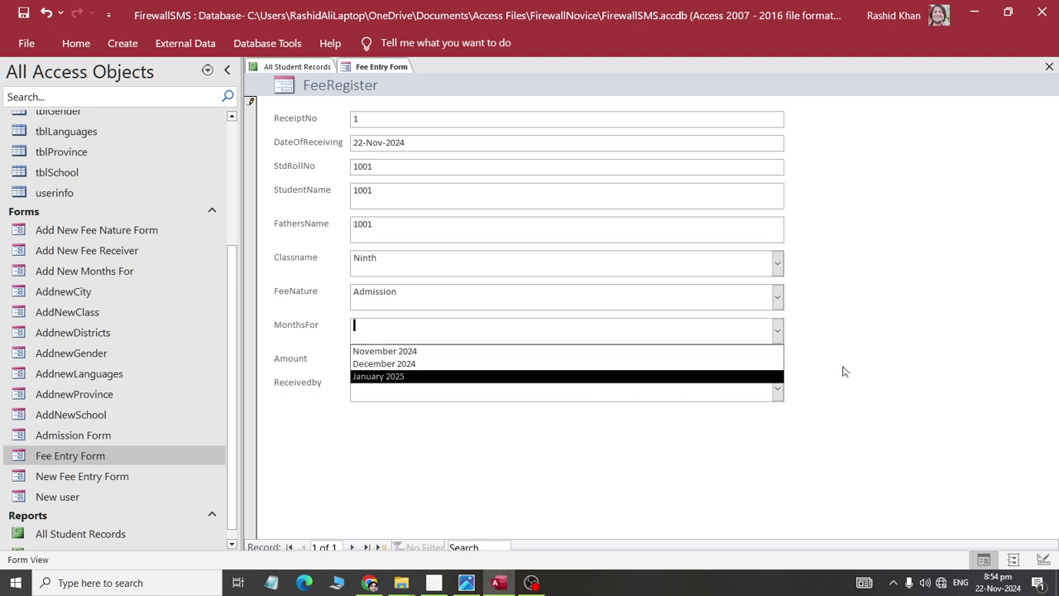
click(904, 314)
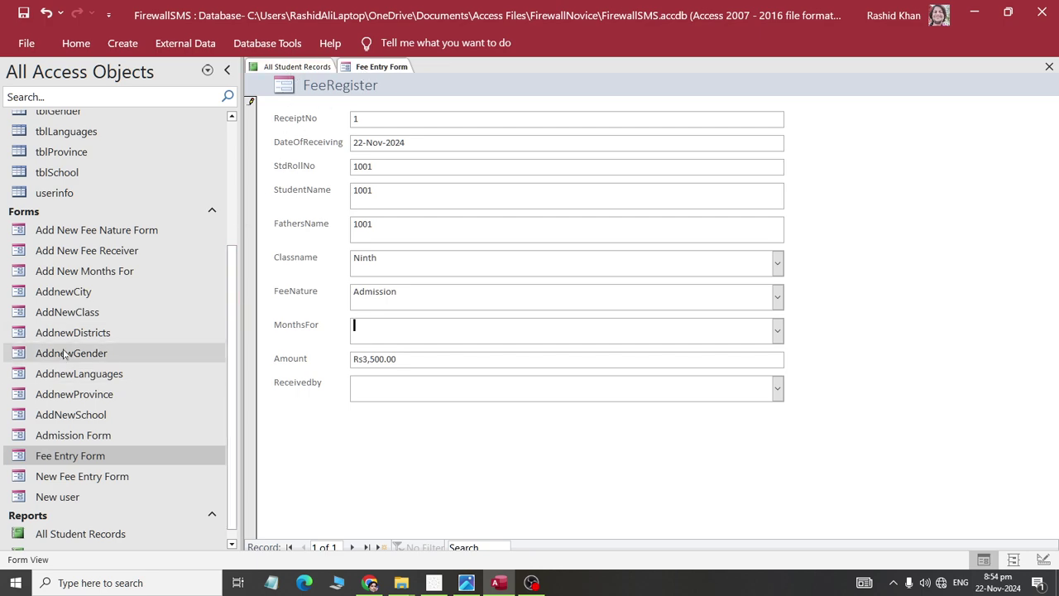
click(81, 277)
- Retype the month names so records 2 and 3 read November 2024 and December 2024
double_click(81, 277)
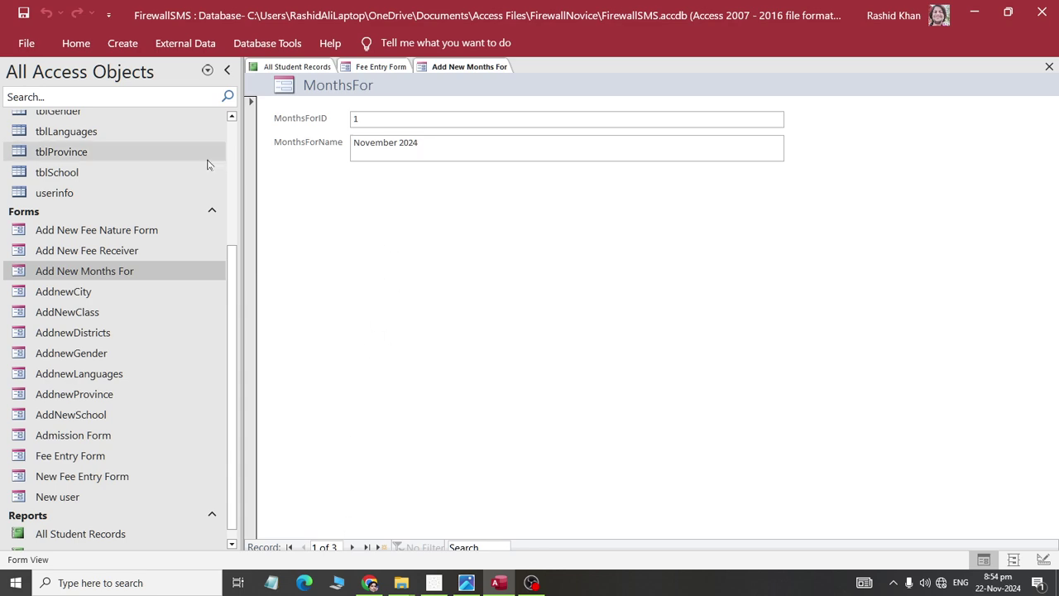
key(ctrl+shift+Left)
key(ctrl+shift+Left)
text(N/A)
click(352, 547)
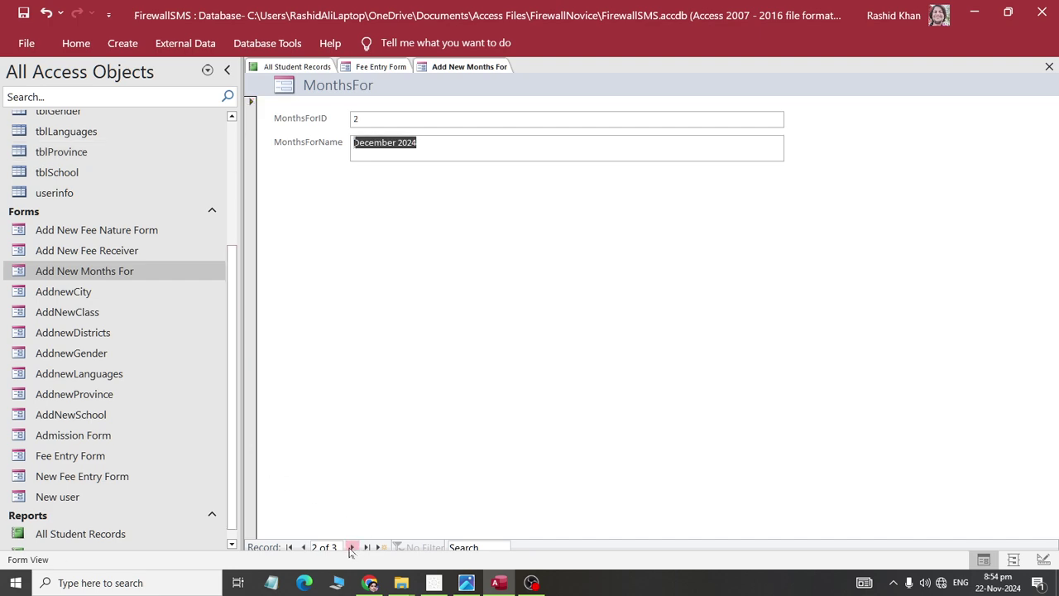
text(Novemb)
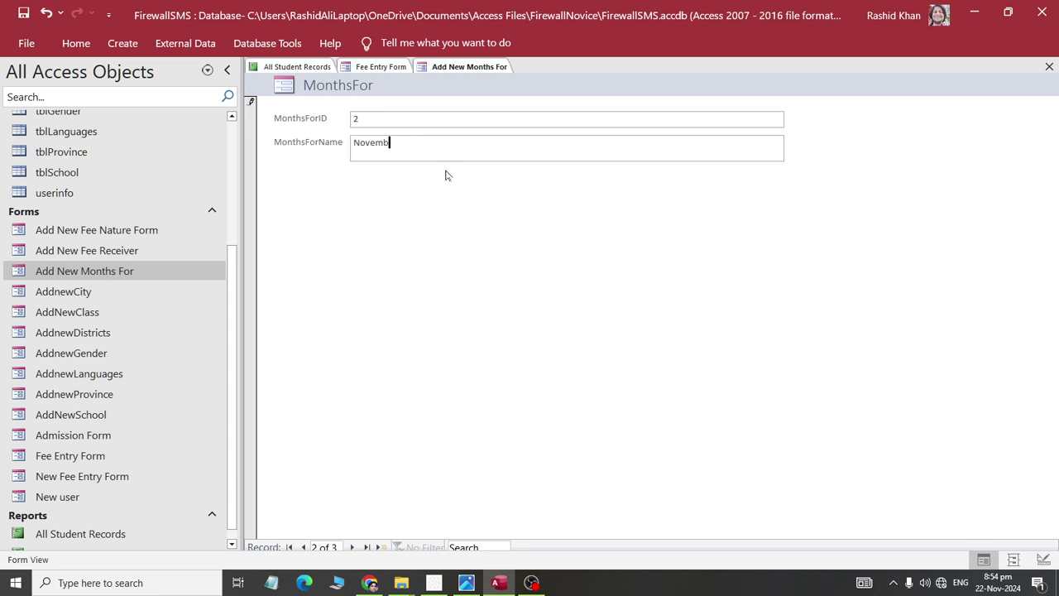
text(er 2024)
click(352, 547)
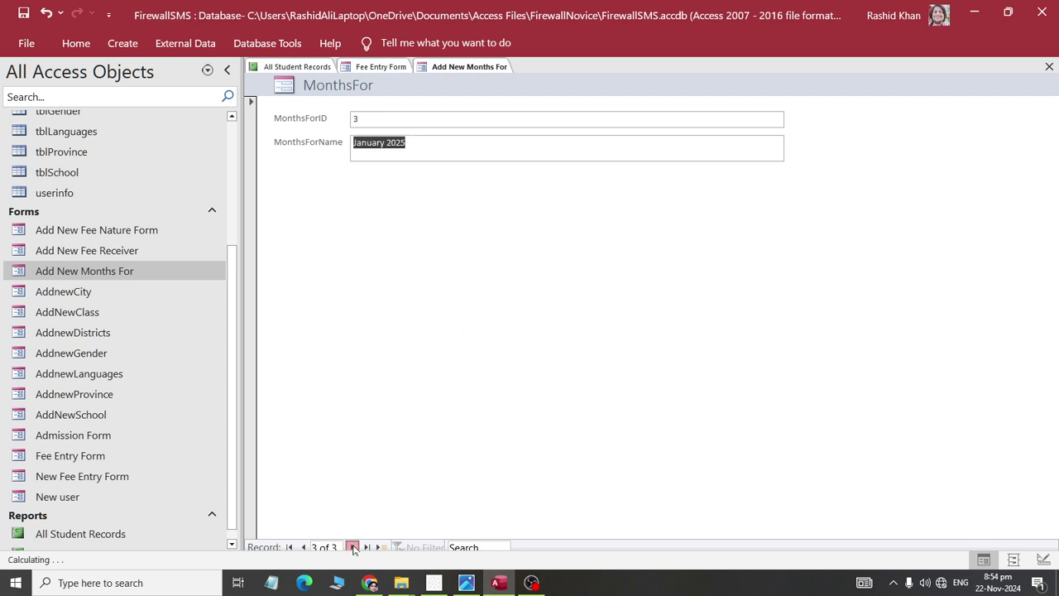
text(Dece)
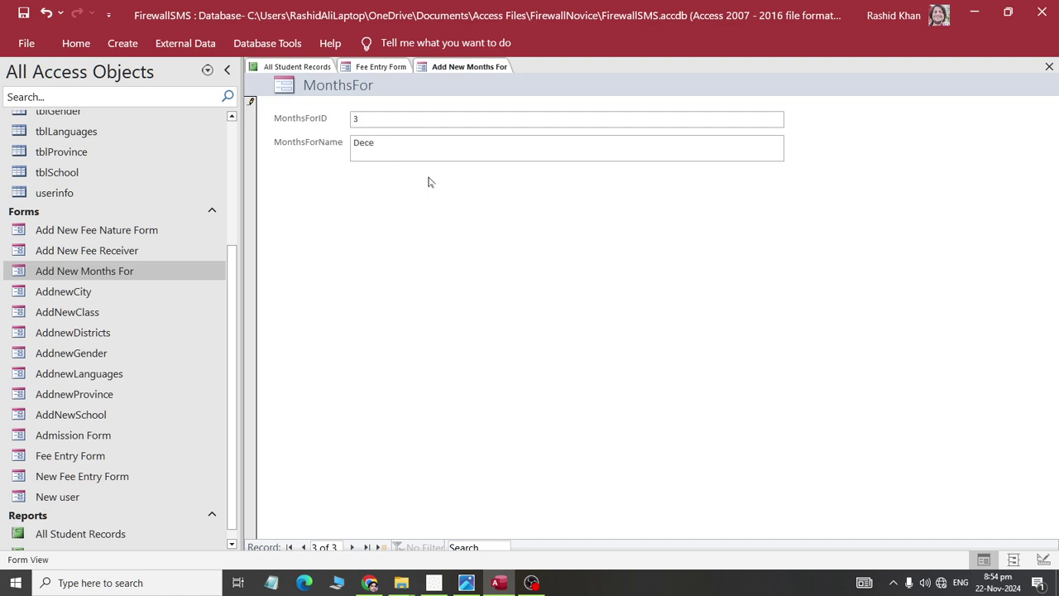
text(mber 2024)
- Add a new month record for January 2025 and close the form
click(352, 546)
text(January 2025)
key(shift+Return)
right_click(479, 65)
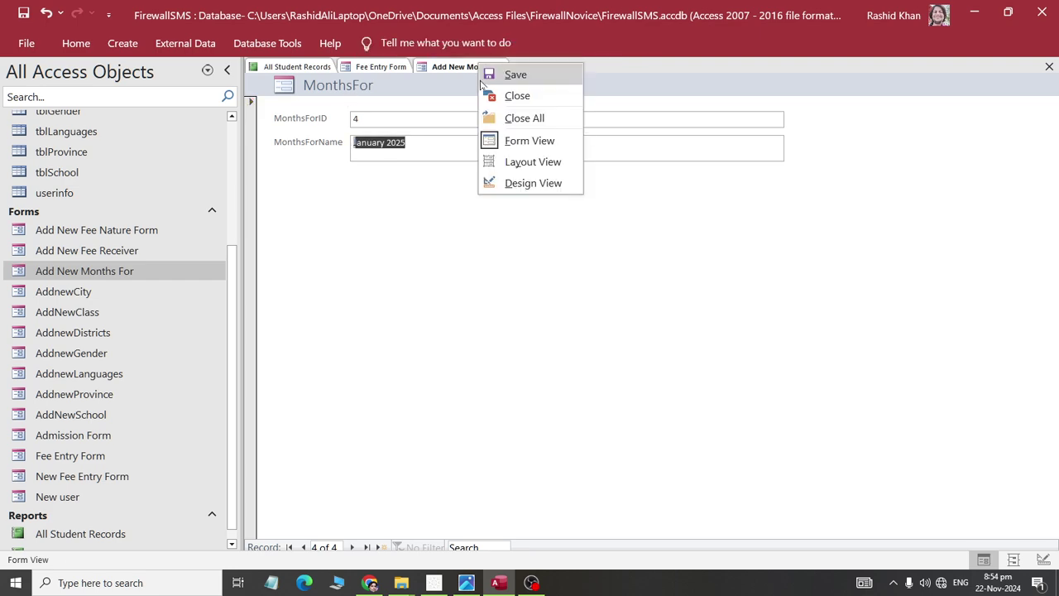
click(517, 95)
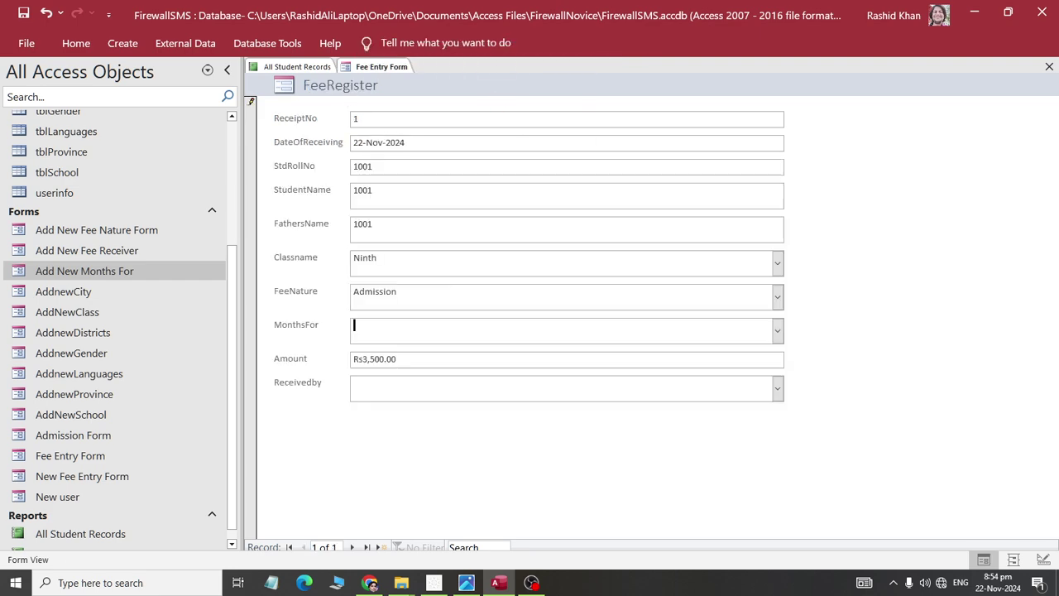
- Set the fee record's MonthsFor to N/A
click(777, 331)
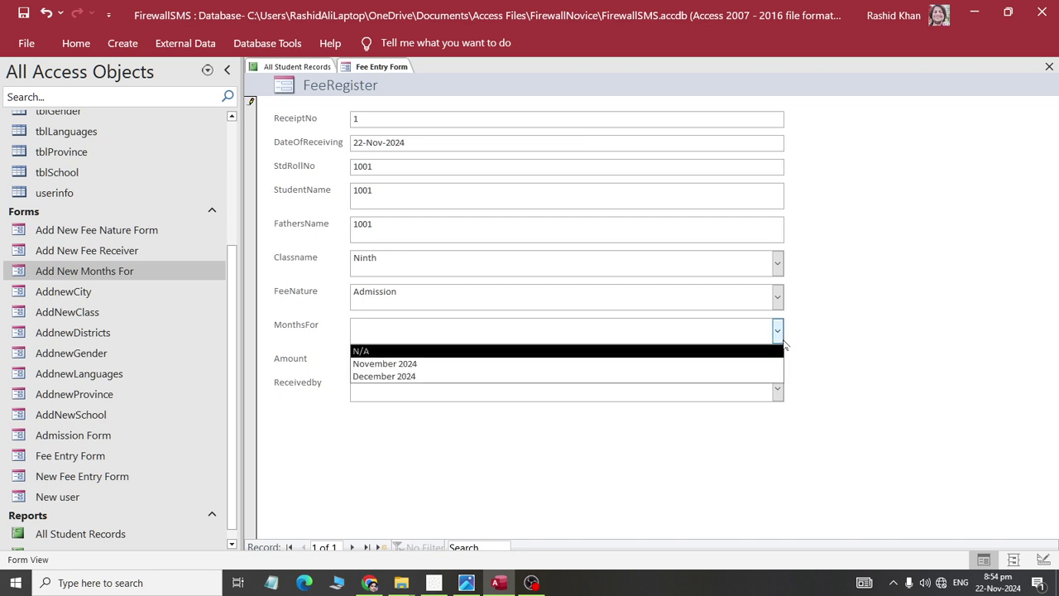
click(370, 351)
click(372, 325)
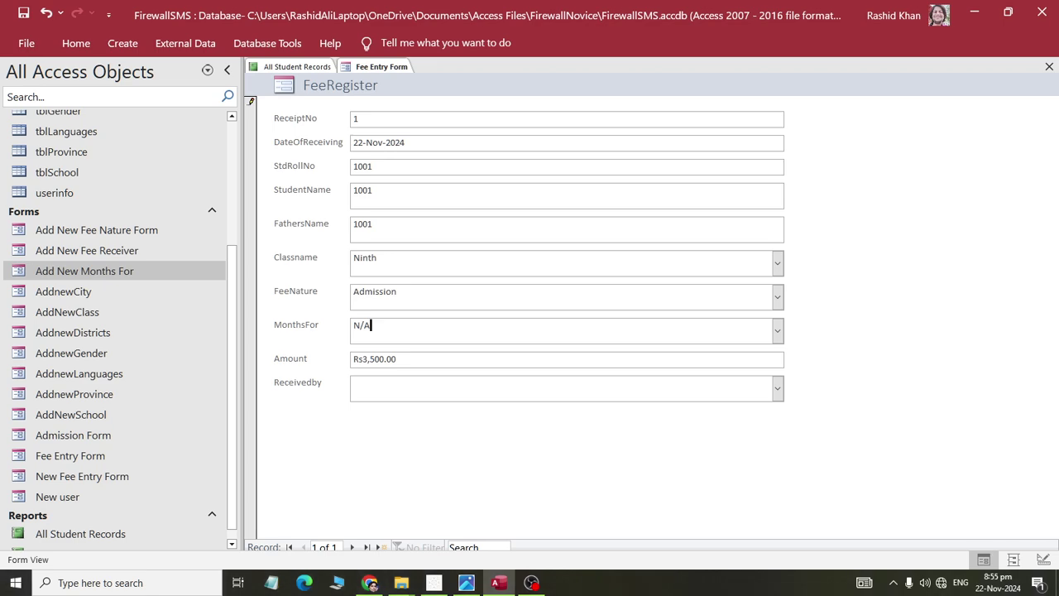
click(780, 358)
- Choose the first fee receiver, save the record, and start a blank new record
click(777, 389)
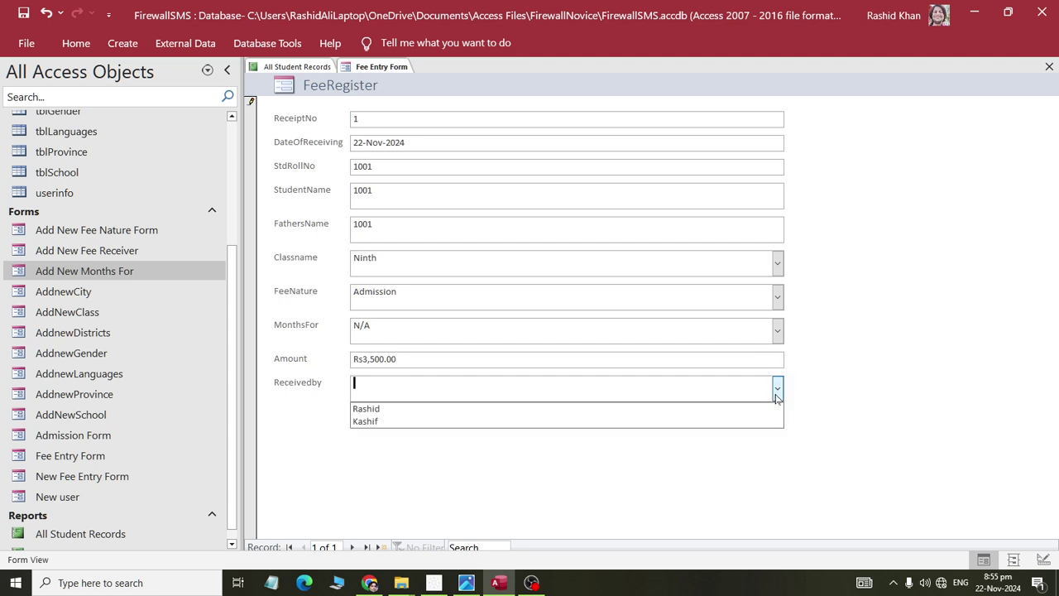
key(Return)
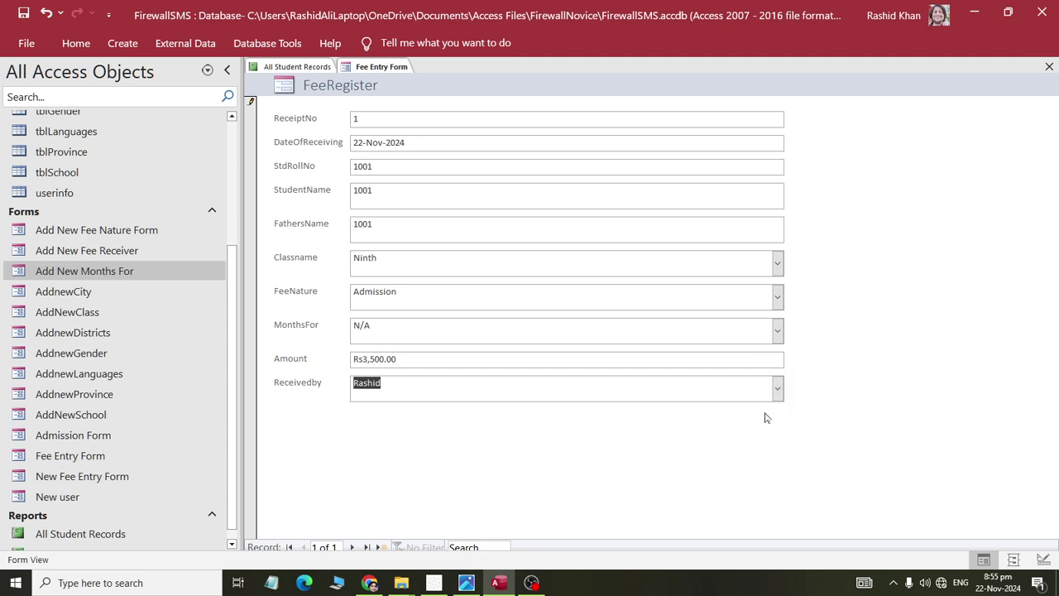
key(shift+Return)
click(381, 547)
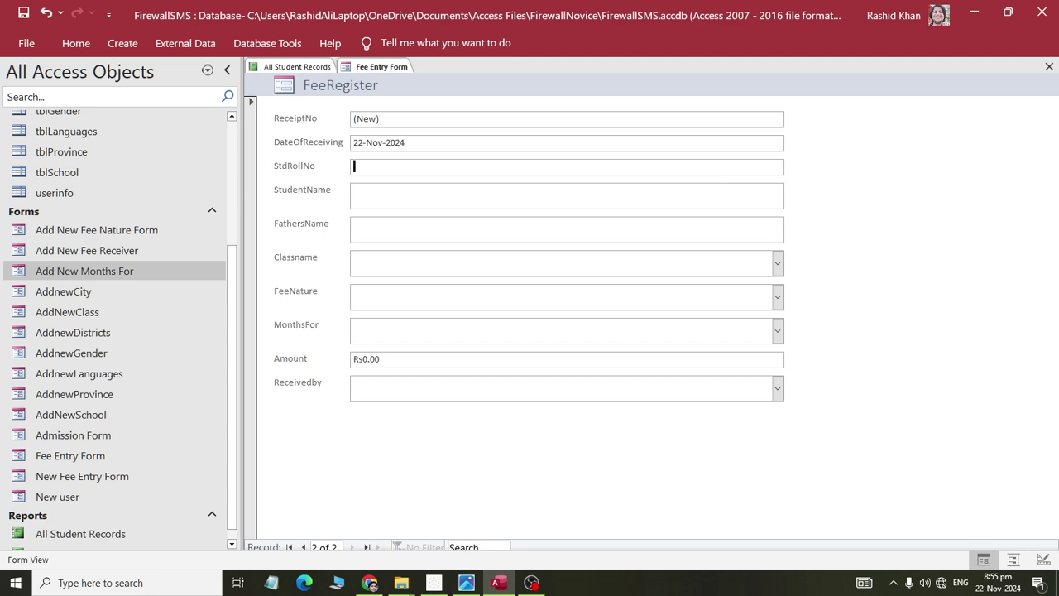
- Switch the Fee Entry Form to Layout View and re-add StudentName as a lookup field
right_click(364, 67)
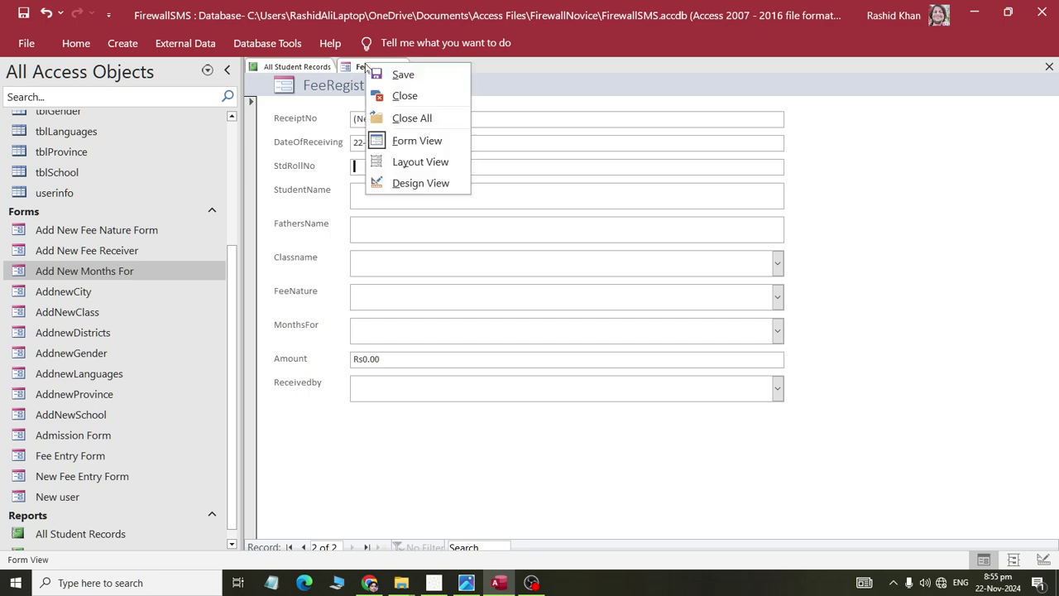
click(386, 188)
right_click(374, 70)
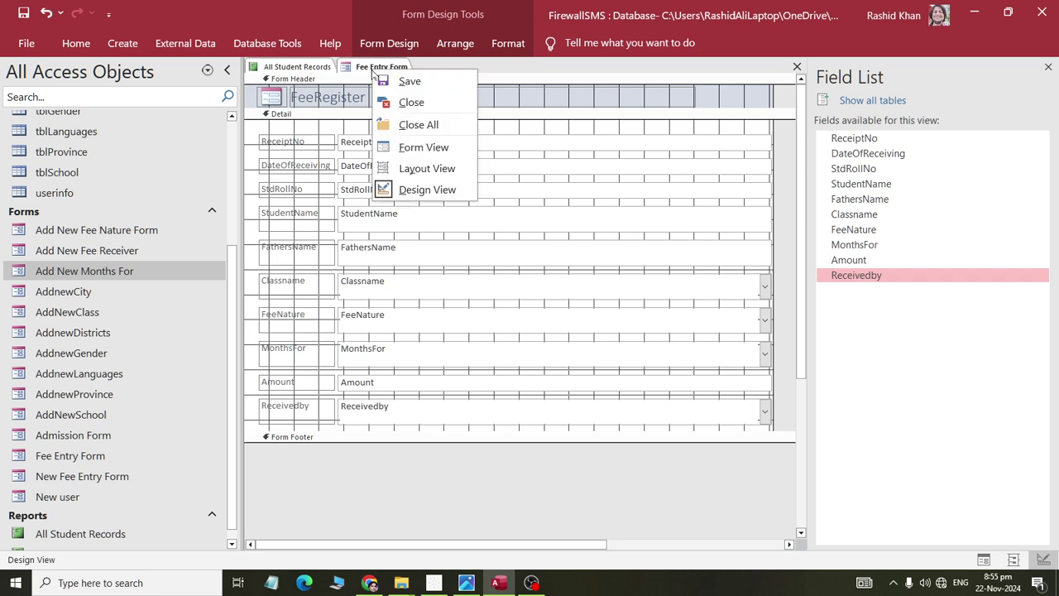
click(398, 168)
click(443, 195)
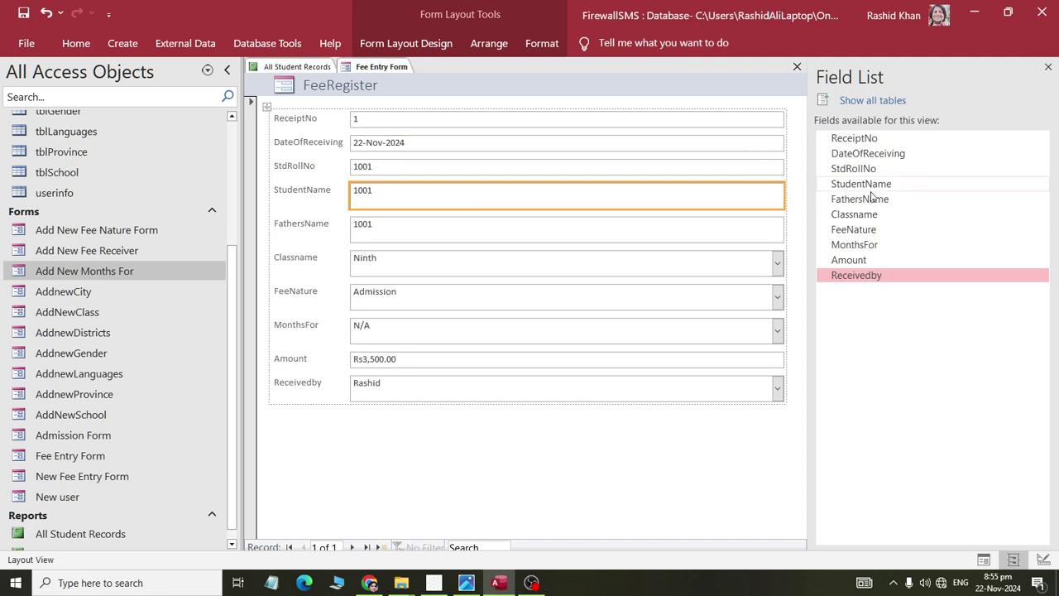
key(Delete)
drag(857, 182, 598, 189)
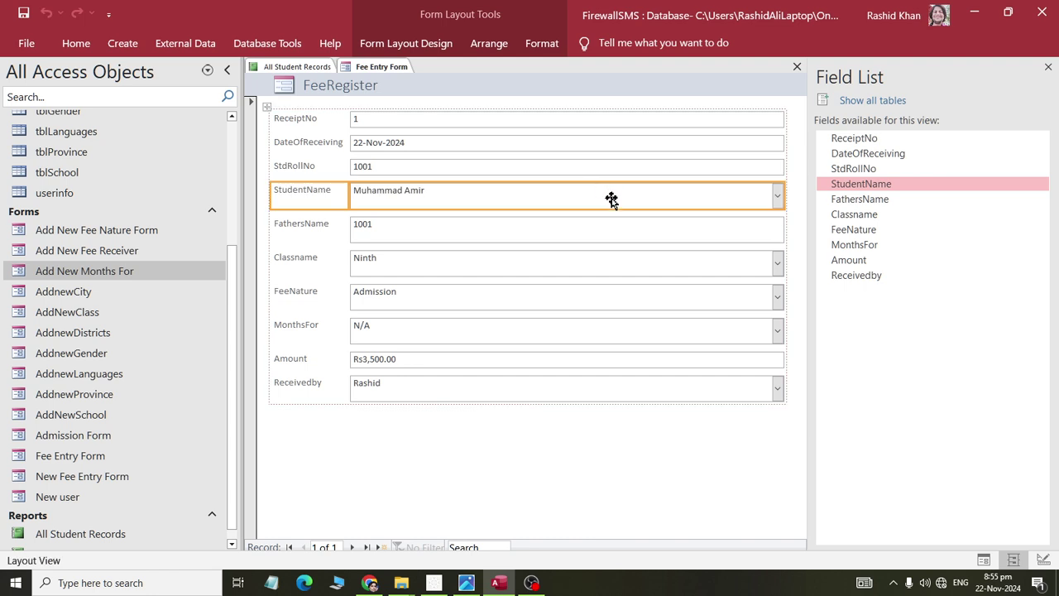
- Replace the StdRollNo and FathersName text boxes with lookup fields, then return to Form View
click(572, 166)
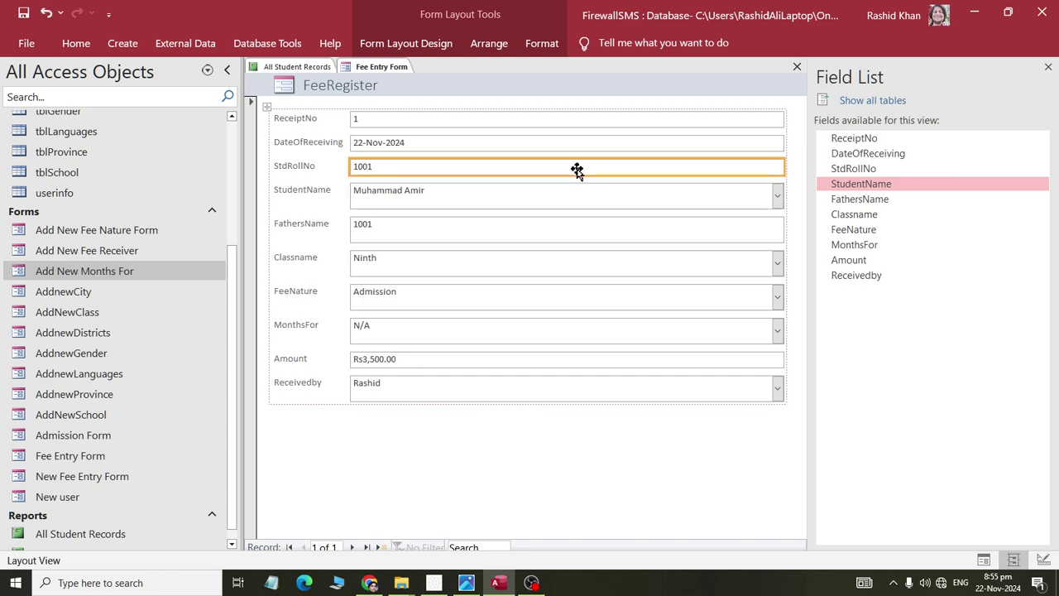
key(Delete)
drag(860, 170, 622, 171)
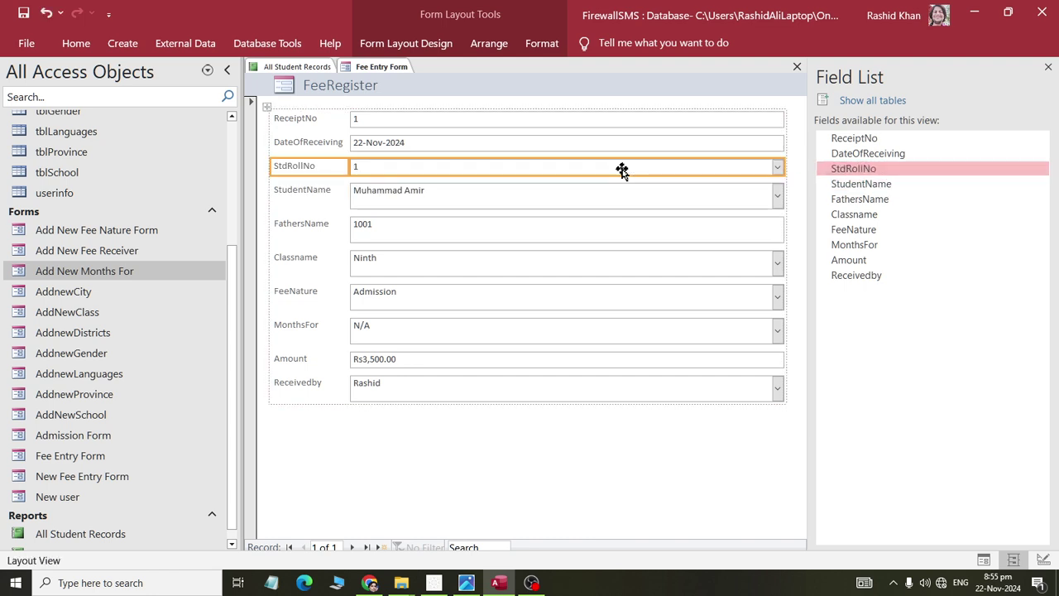
click(619, 229)
key(Delete)
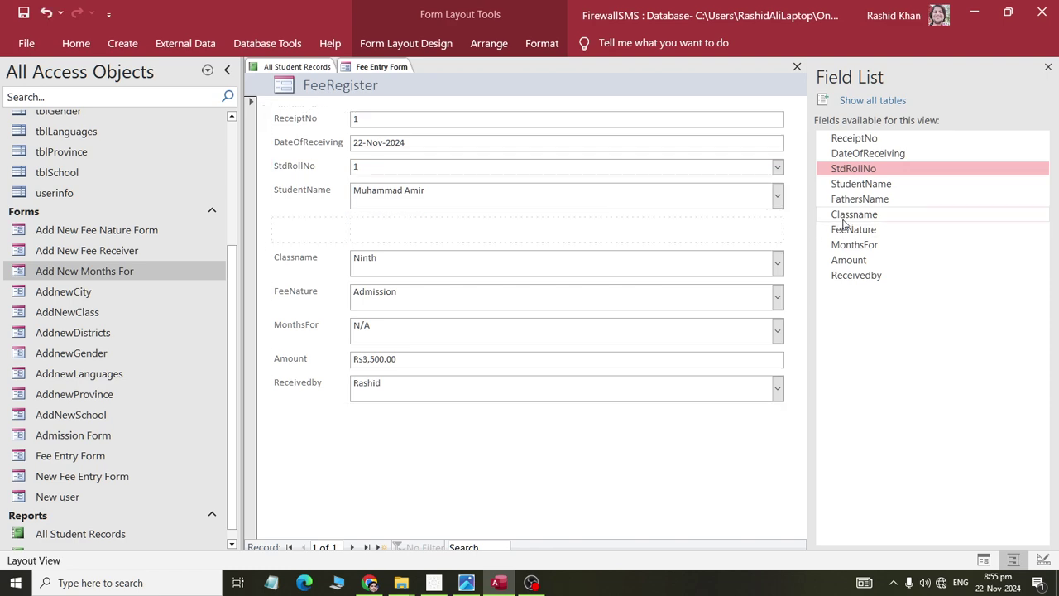
drag(854, 205, 675, 230)
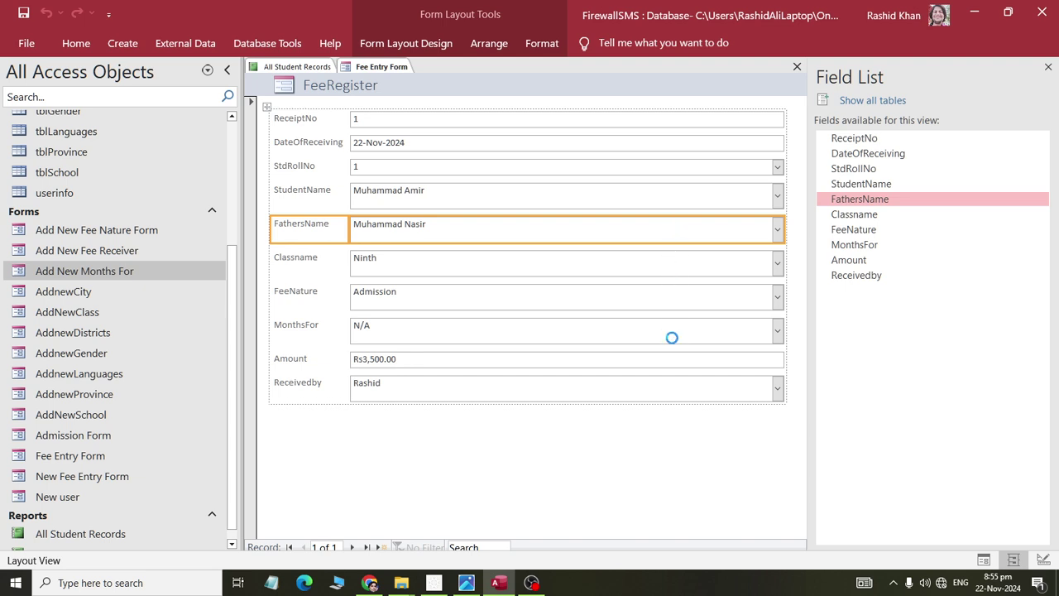
right_click(368, 68)
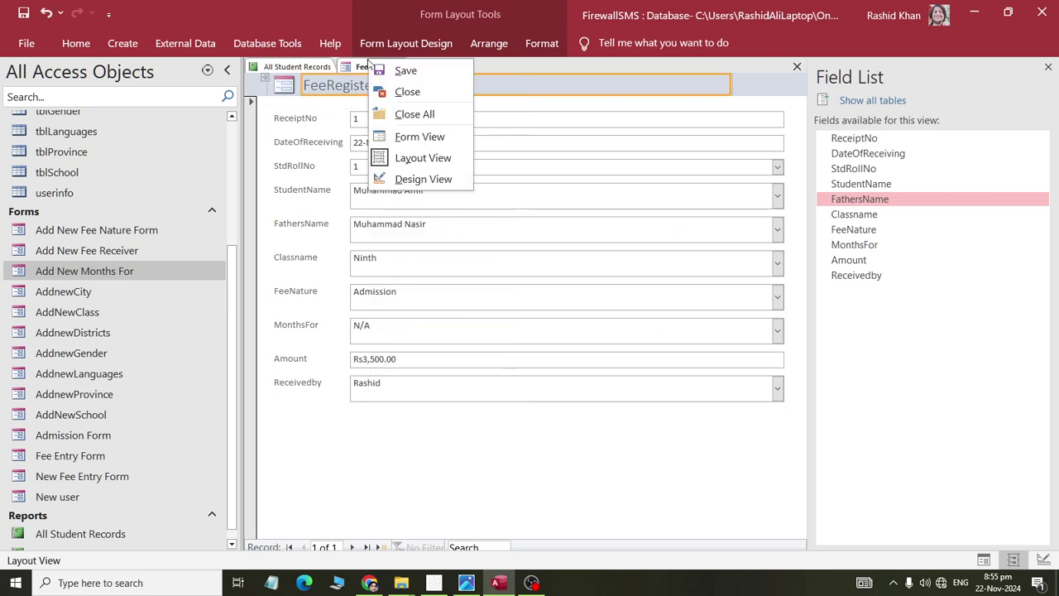
click(418, 136)
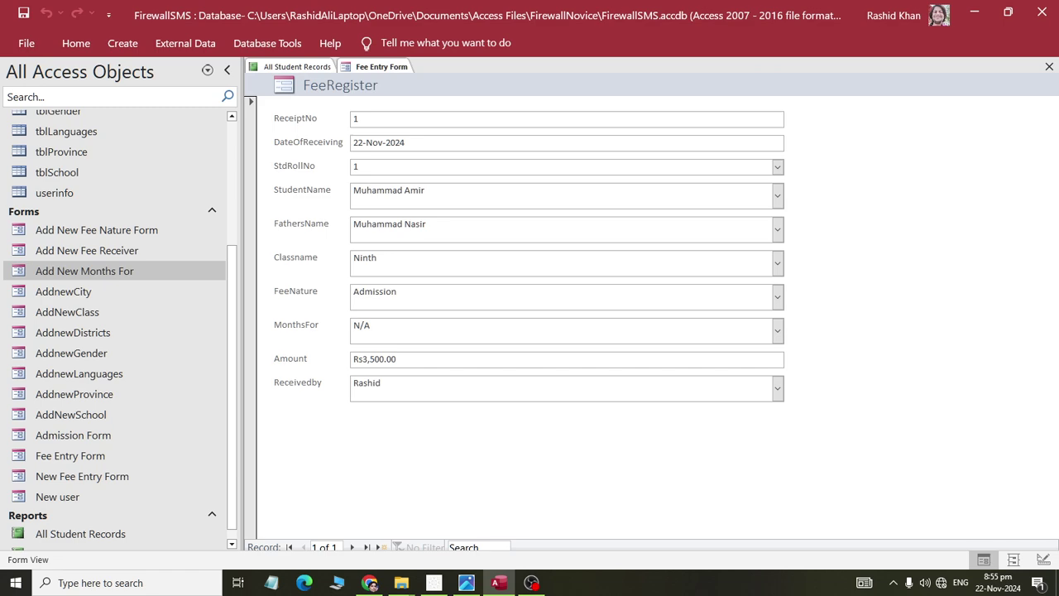
- Start a new fee record with roll number 1 and its student and father's names
click(380, 547)
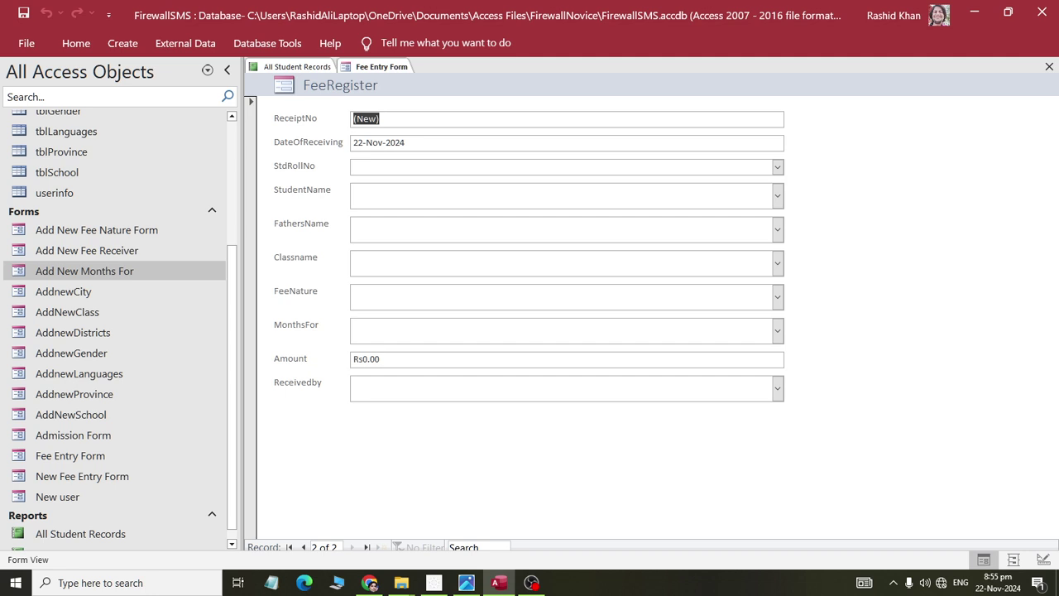
click(781, 169)
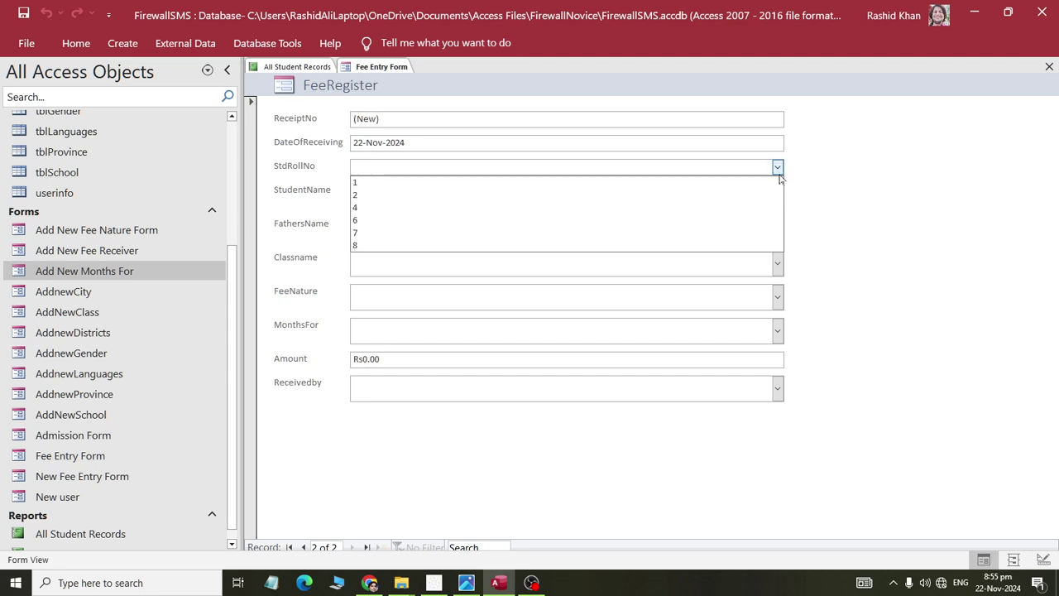
key(Up)
key(Tab)
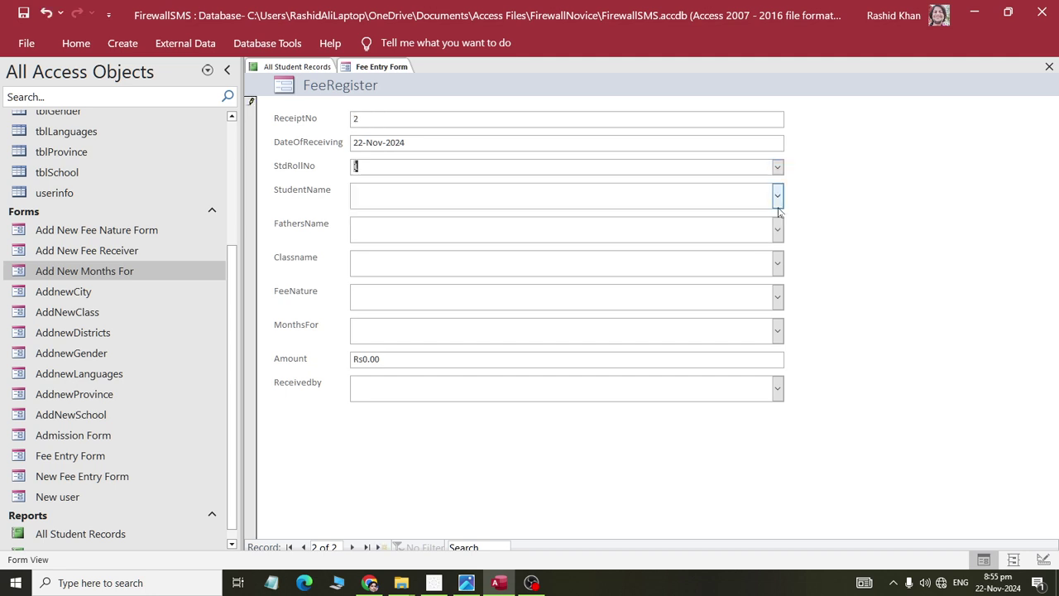
click(777, 195)
key(Tab)
click(776, 229)
key(Down)
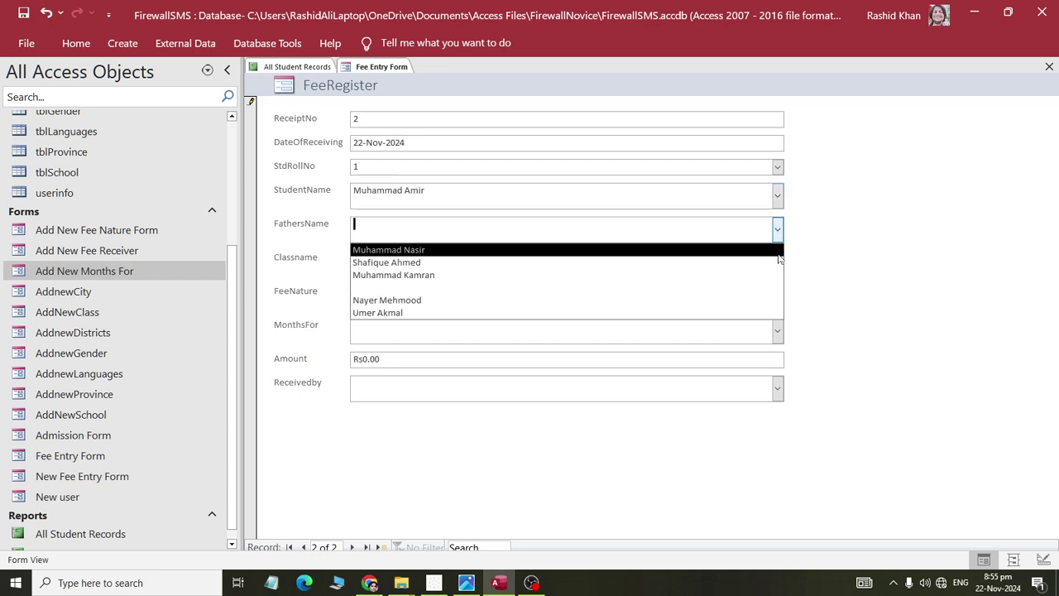
key(Return)
- Set the class to Ninth, fee type Monthly and month November 2024
click(777, 298)
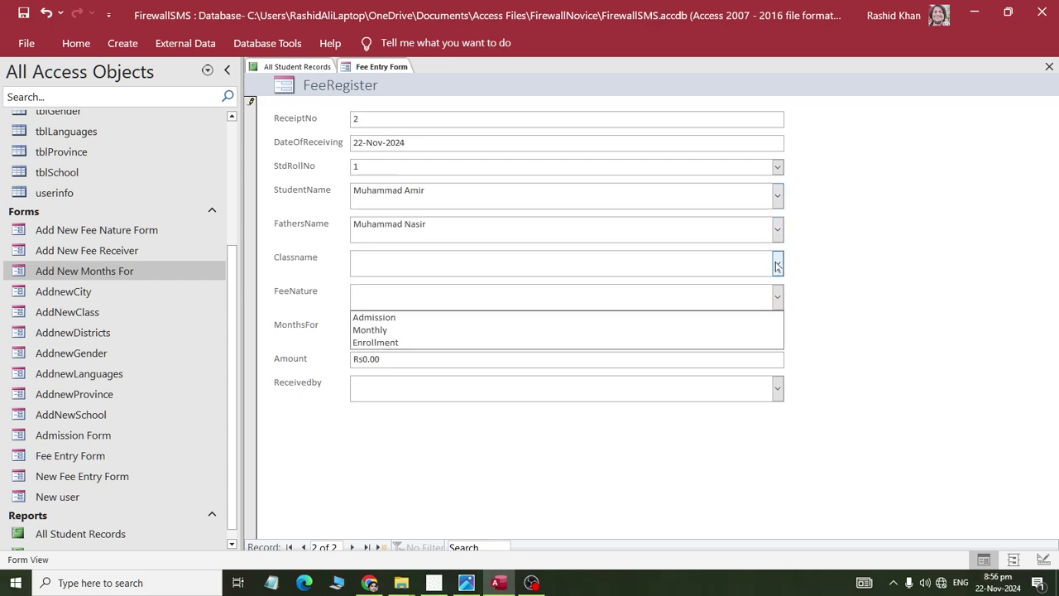
click(776, 265)
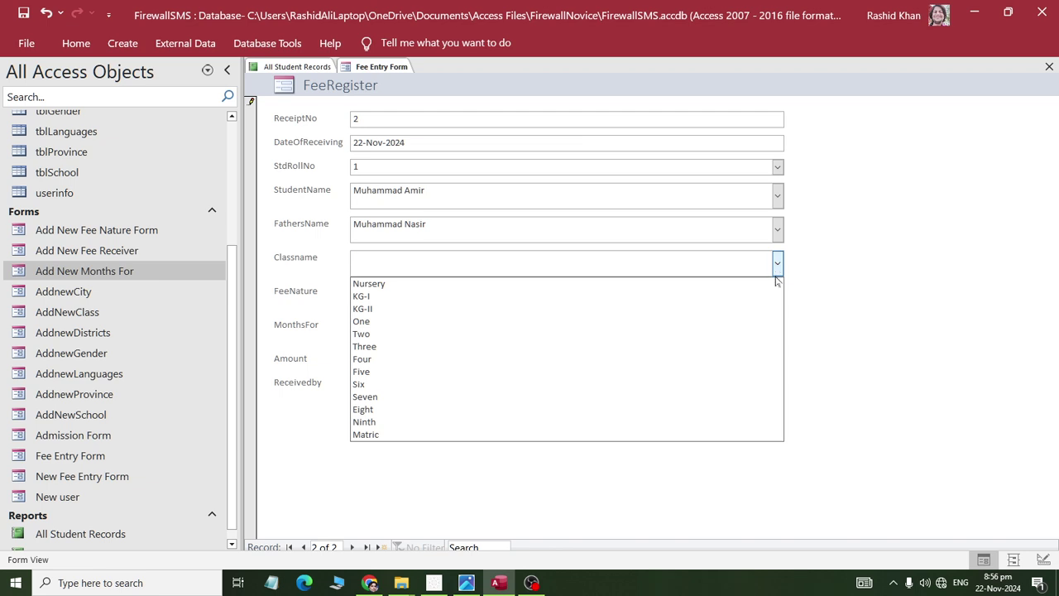
click(768, 421)
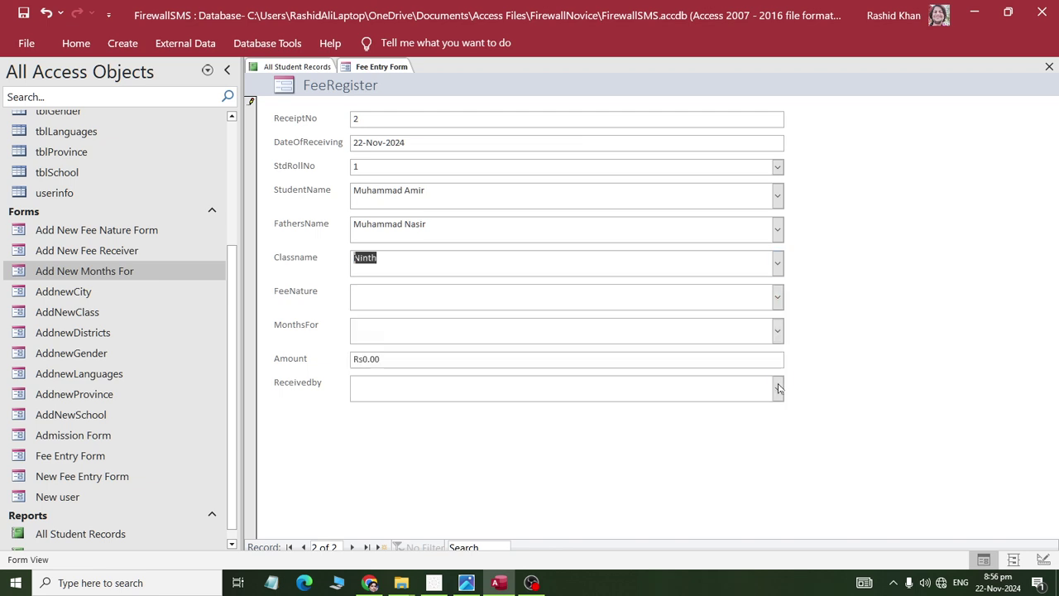
click(777, 296)
click(766, 325)
click(777, 333)
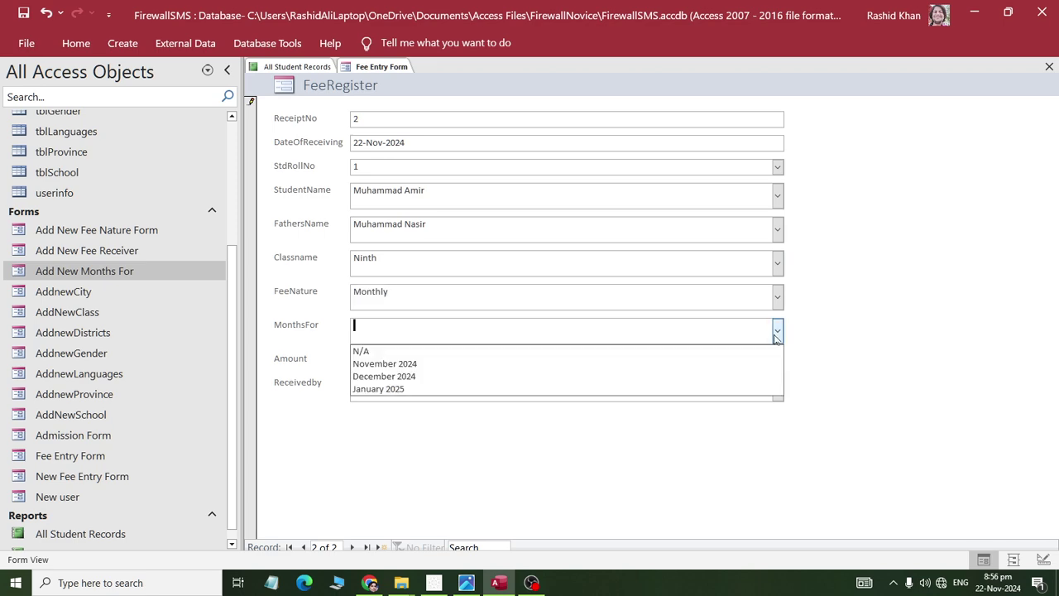
click(777, 362)
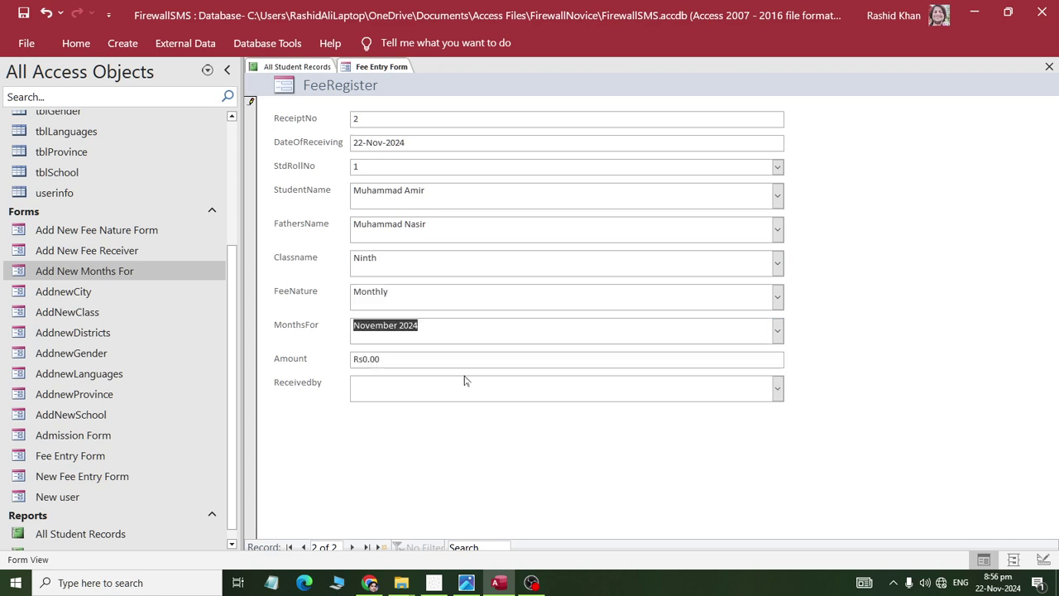
- Enter an Amount of 2,500, choose the fee receiver, and save the record
key(Tab)
text(2)
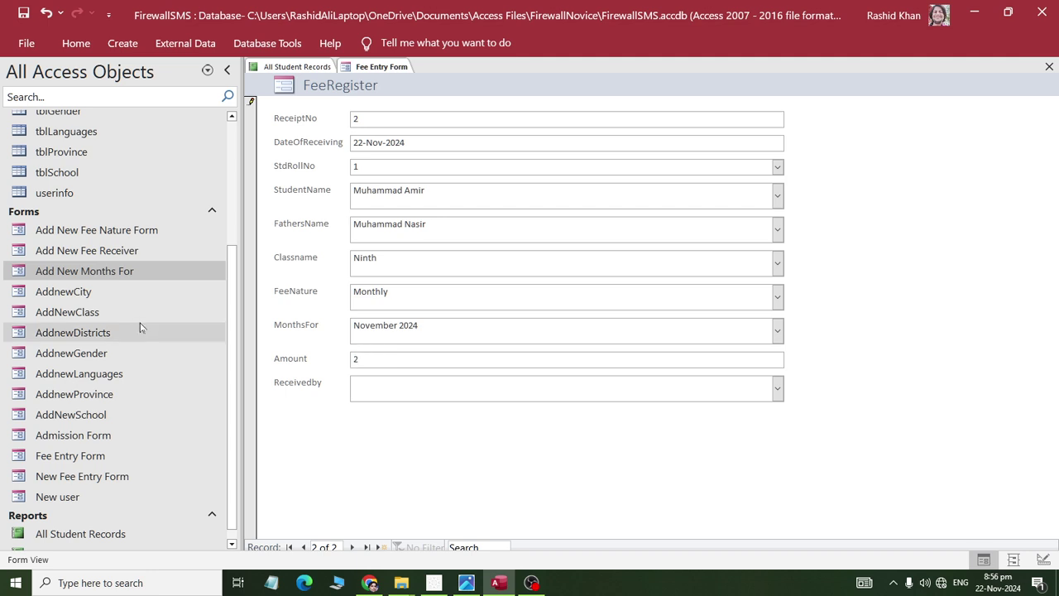
text(,500)
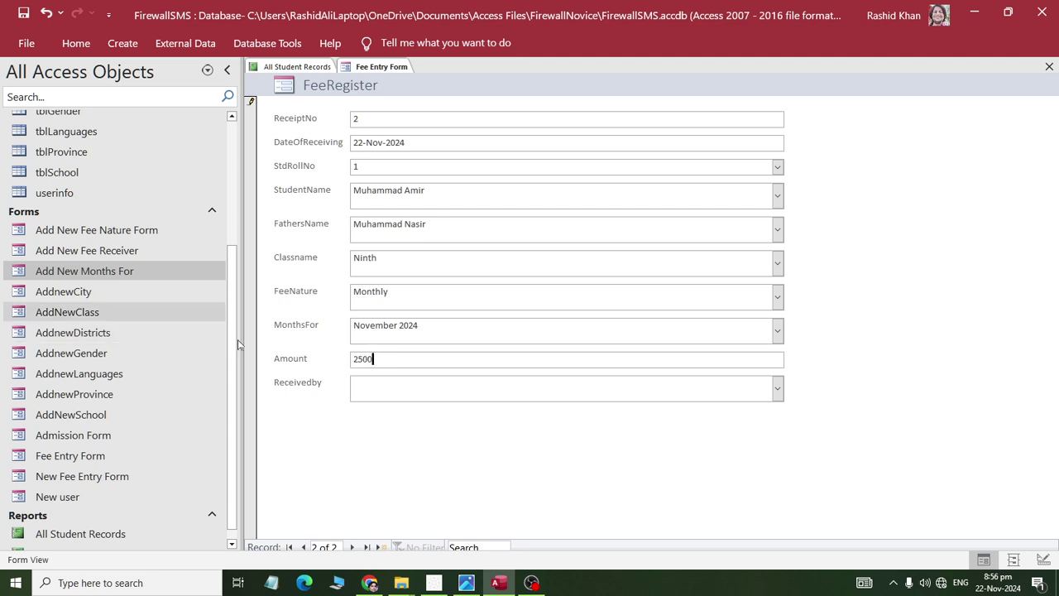
key(Tab)
click(777, 387)
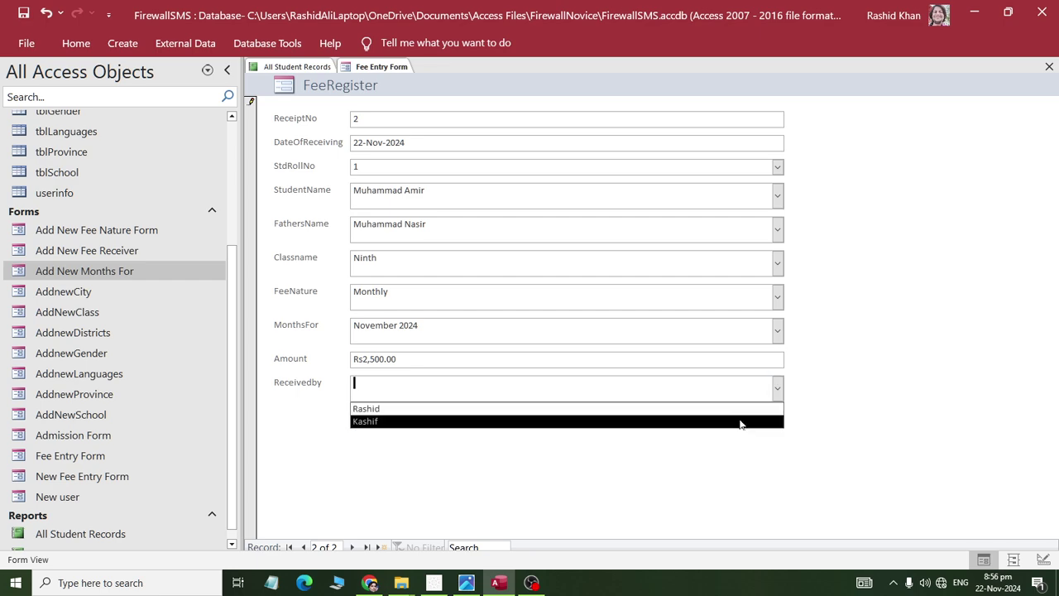
click(726, 408)
key(shift+Return)
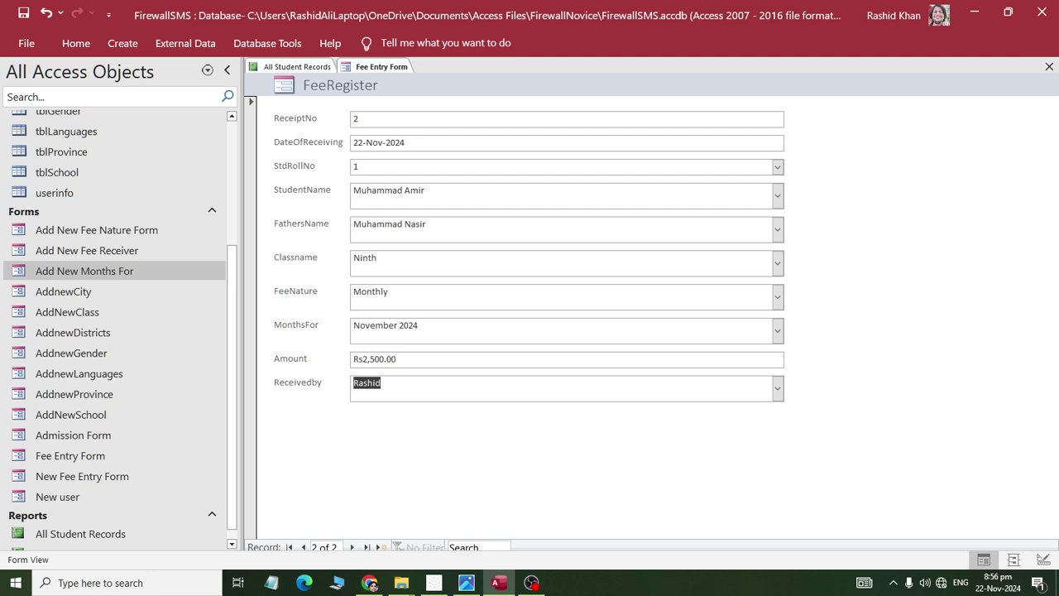
right_click(364, 67)
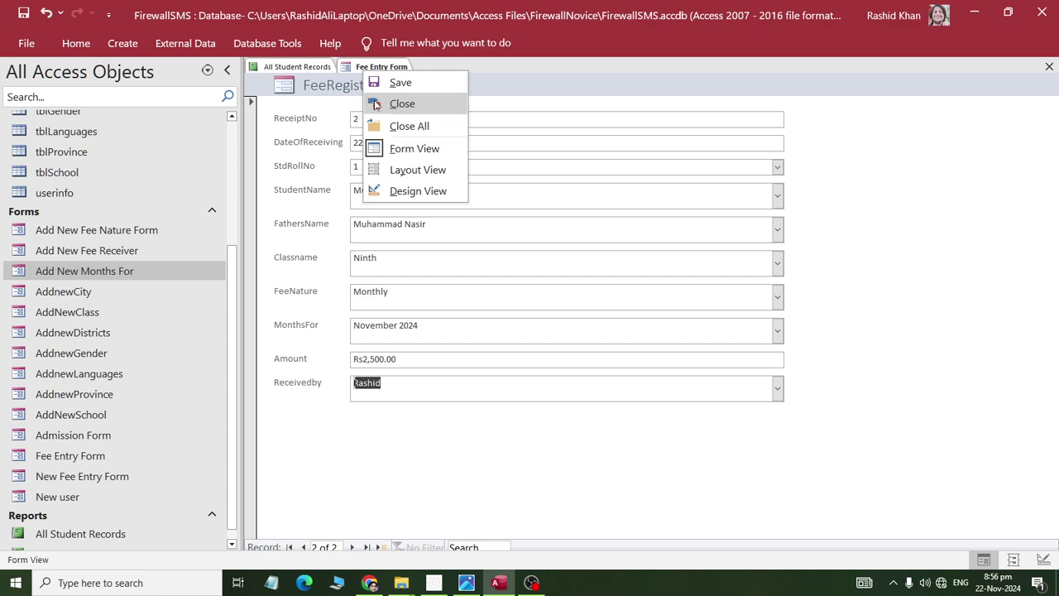
- Close the Fee Entry Form and open FeeRegister to check both fee records
click(395, 104)
scroll(70, 170, up, 4)
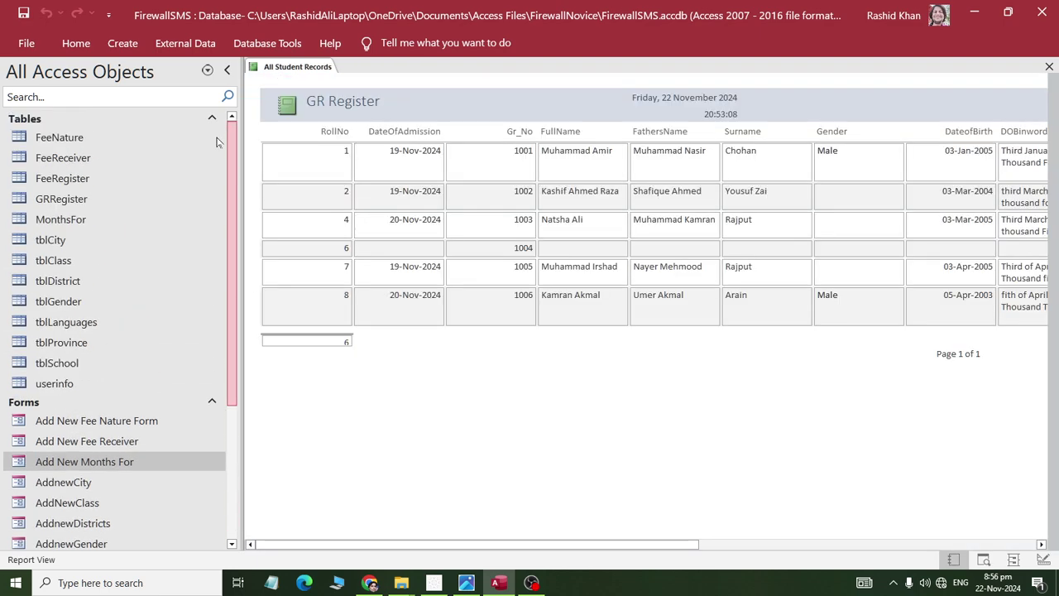
double_click(67, 180)
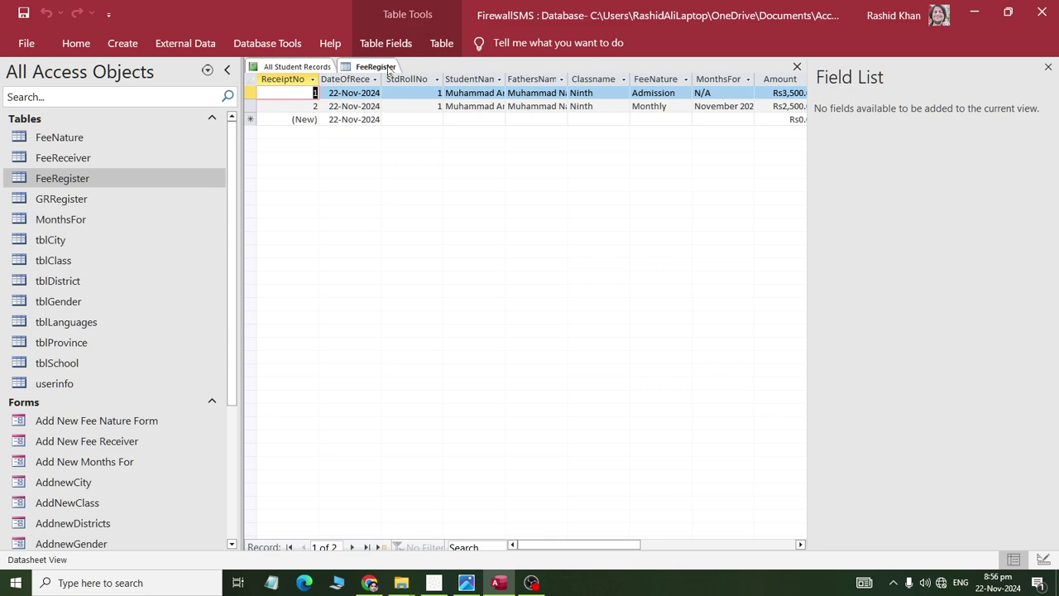
- Close FeeRegister and the All Student Records report, then reopen the Fee Entry Form
right_click(387, 67)
click(413, 97)
right_click(319, 73)
click(342, 102)
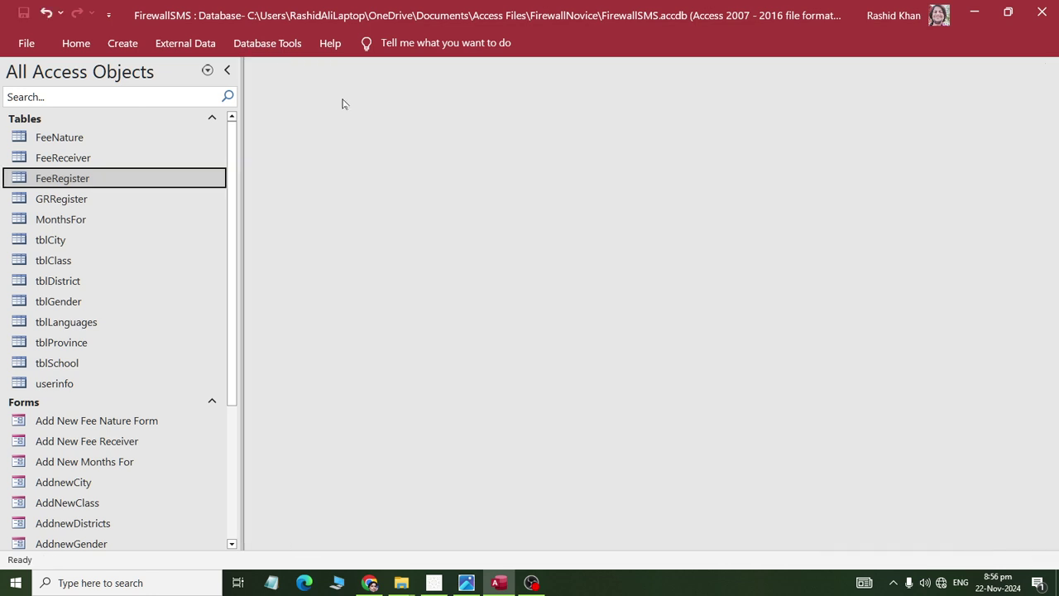
drag(229, 390, 229, 522)
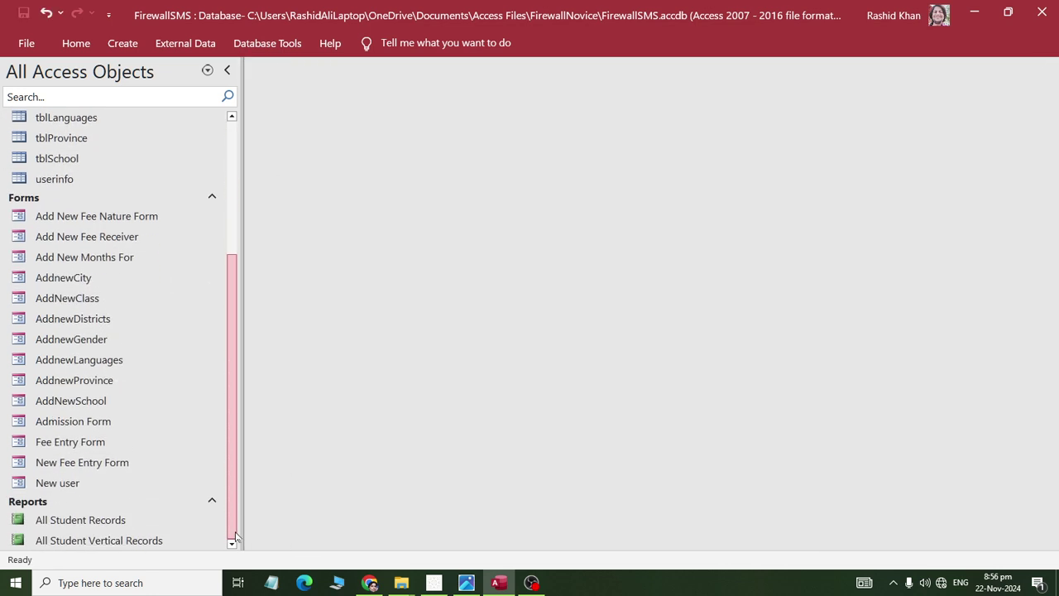
click(70, 445)
double_click(71, 445)
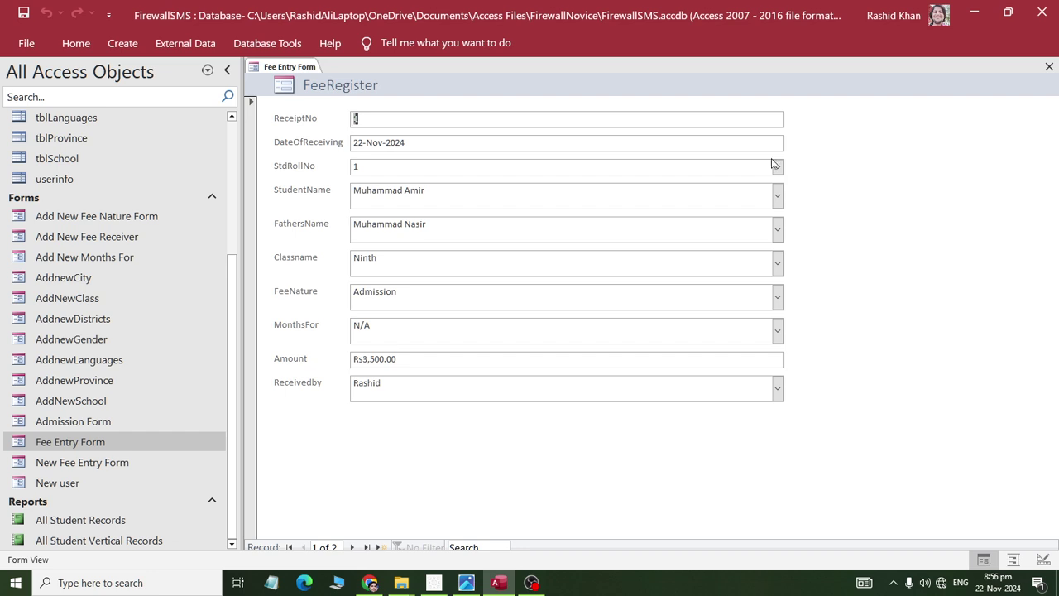
click(359, 167)
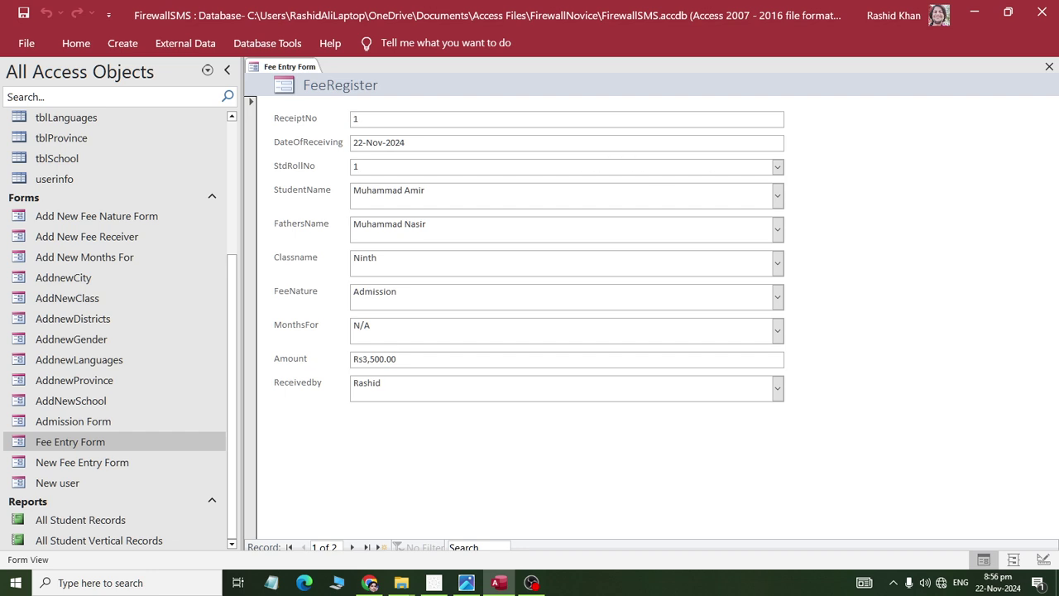